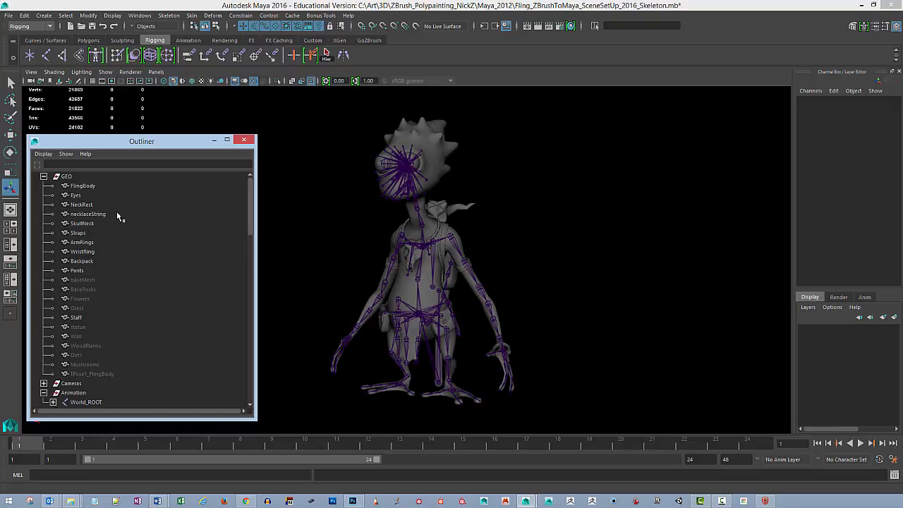
- Select the character meshes from FlingBody through Pants in the Outliner, together with the Staff mesh
click(103, 315)
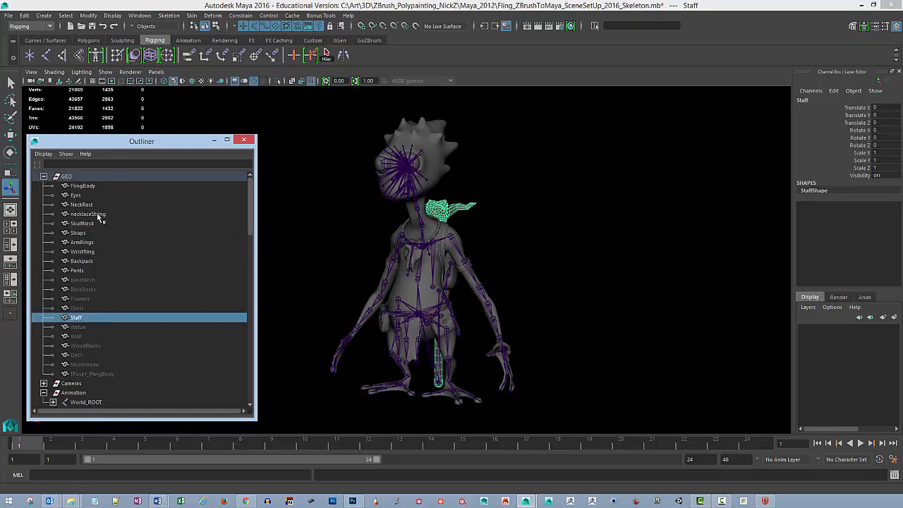
ctrl+click(91, 186)
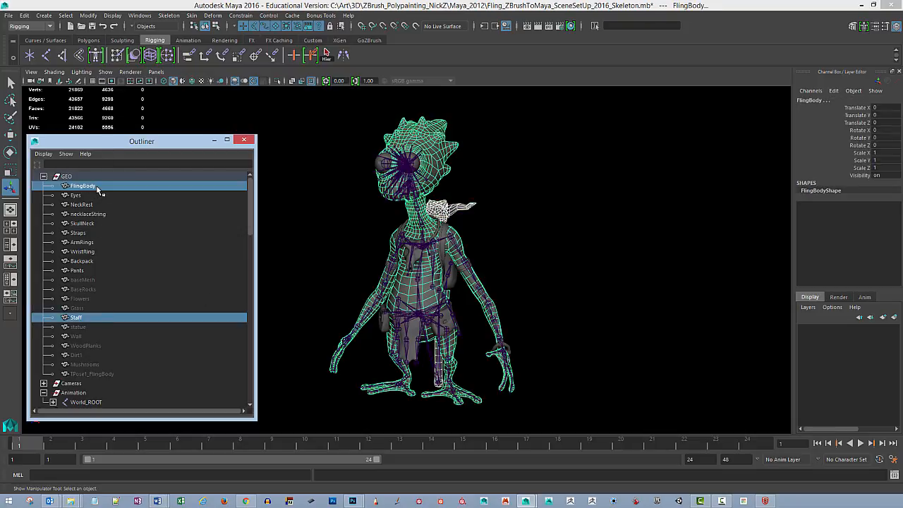
shift+click(89, 270)
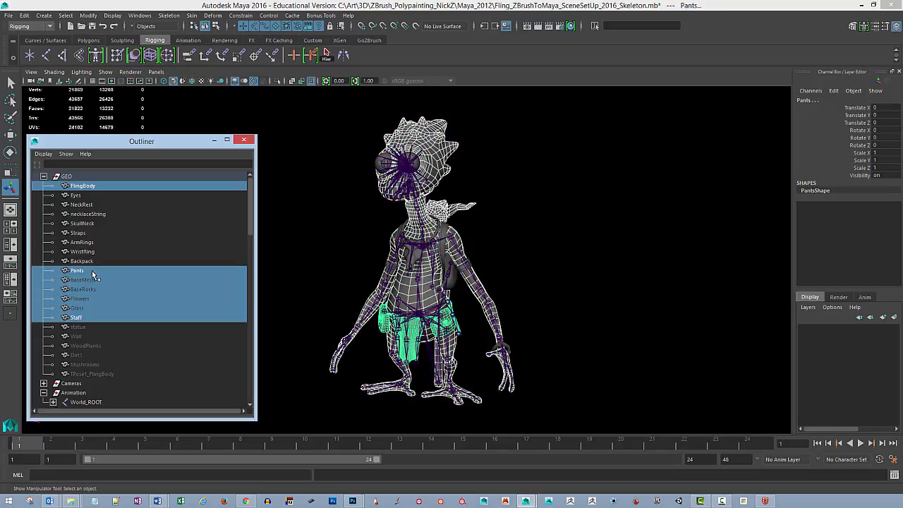
ctrl+click(96, 289)
ctrl+click(95, 280)
ctrl+click(94, 298)
ctrl+click(95, 308)
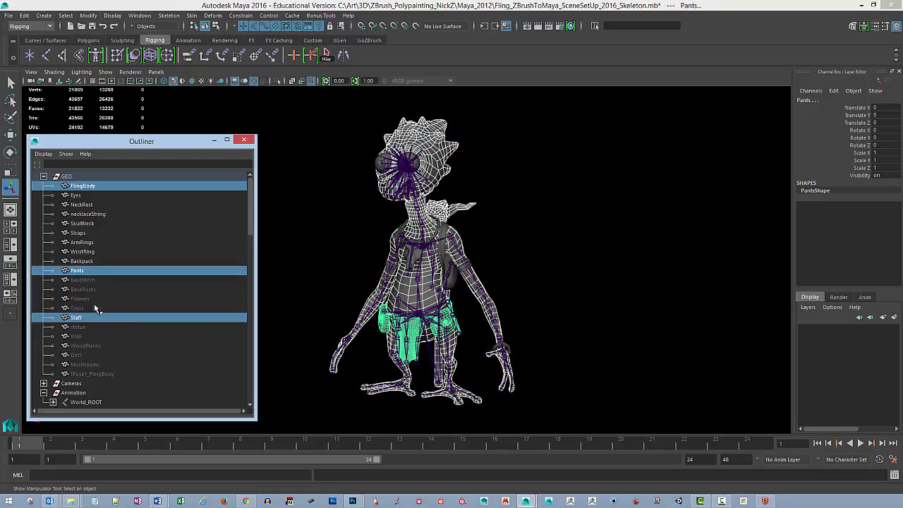
click(88, 186)
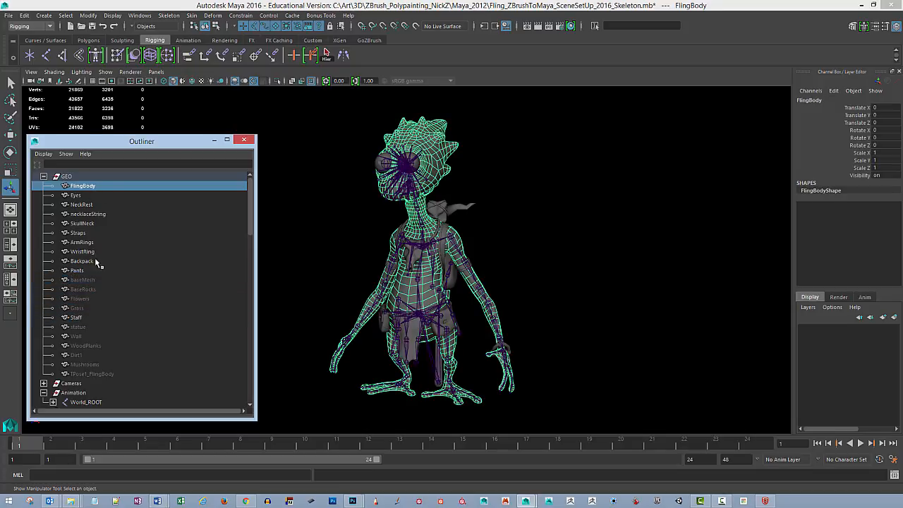
shift+click(101, 269)
ctrl+click(100, 317)
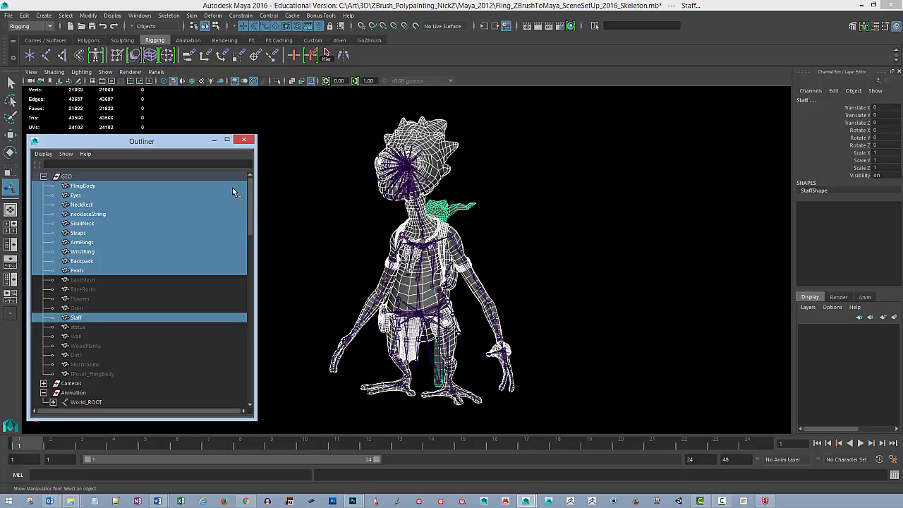
- Expand the World_ROOT hierarchy, collapse its Body_Root branch and select the World_ROOT joint
drag(246, 214, 250, 245)
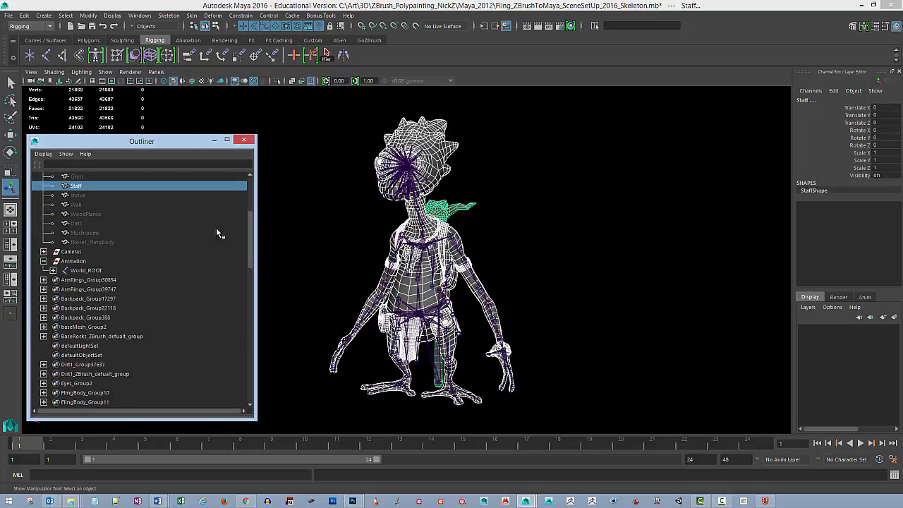
shift+click(53, 270)
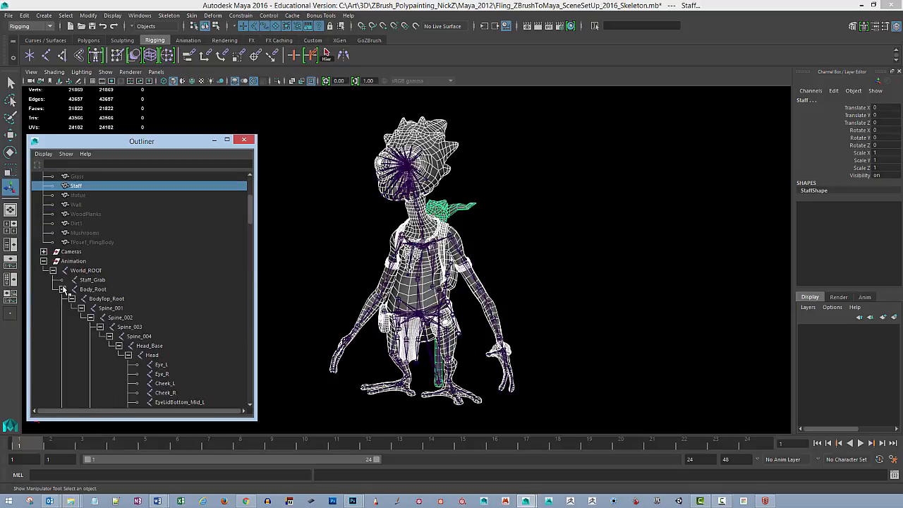
click(62, 289)
click(98, 270)
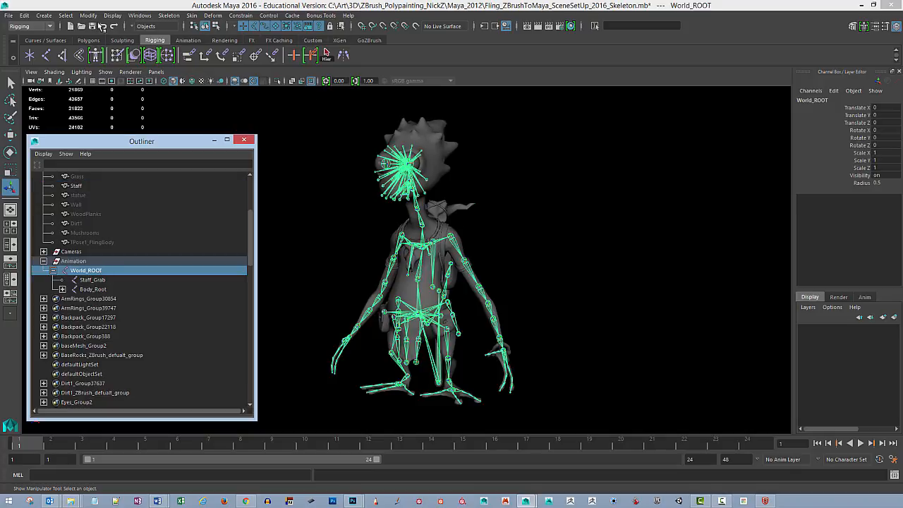
- Open the Bind Skin options in the Rigging set, choose the Closest distance bind method and try applying the bind to World_ROOT
click(50, 26)
click(44, 48)
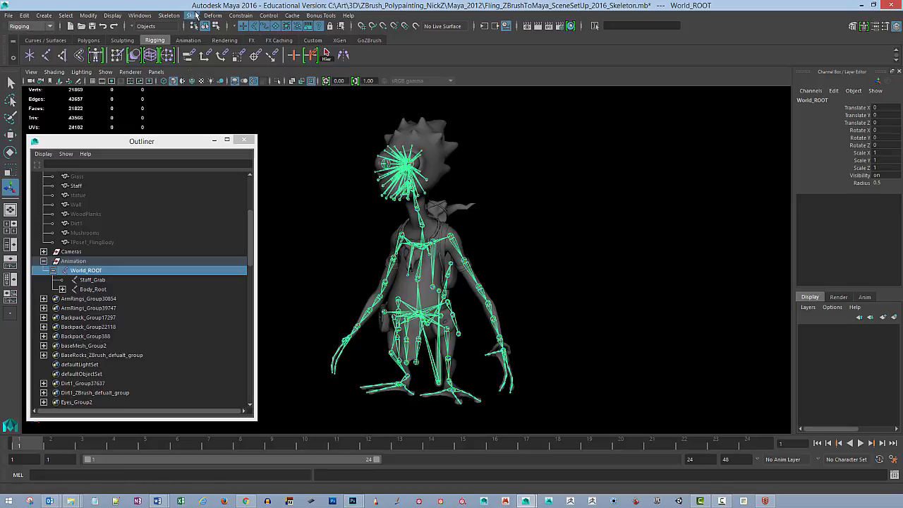
click(191, 15)
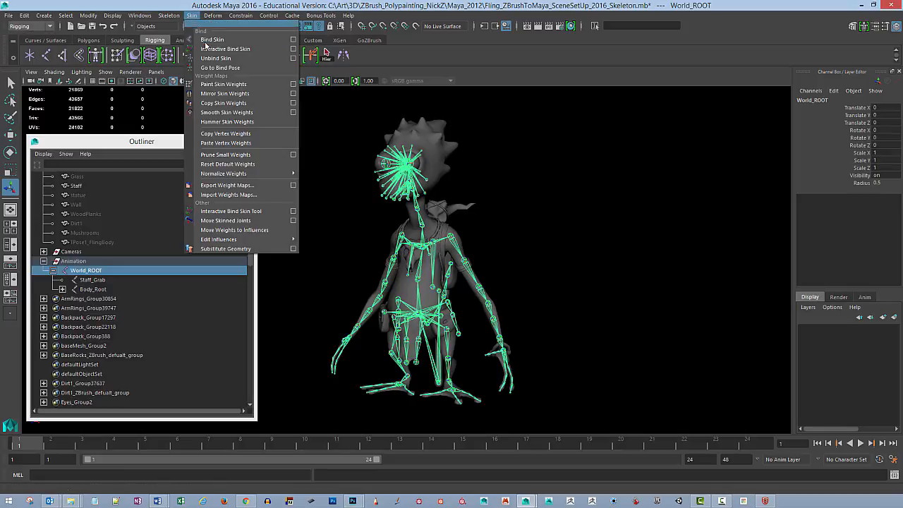
click(293, 41)
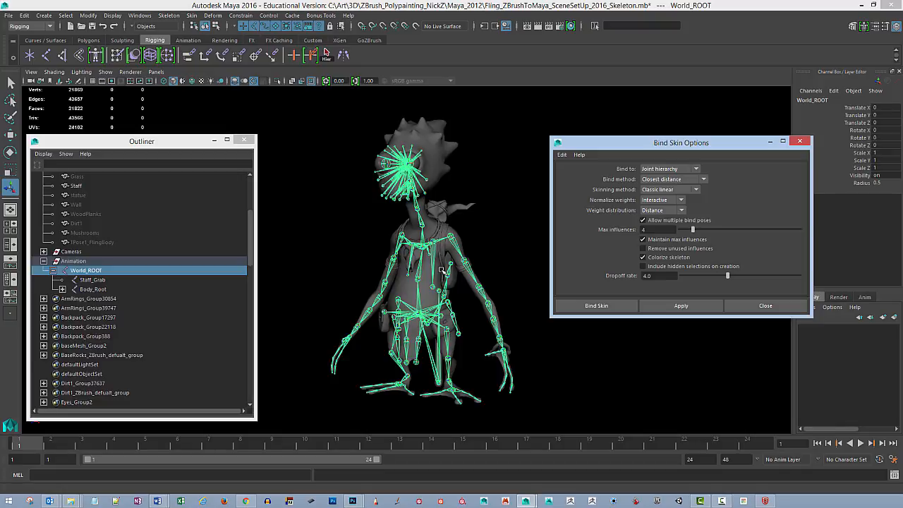
click(704, 180)
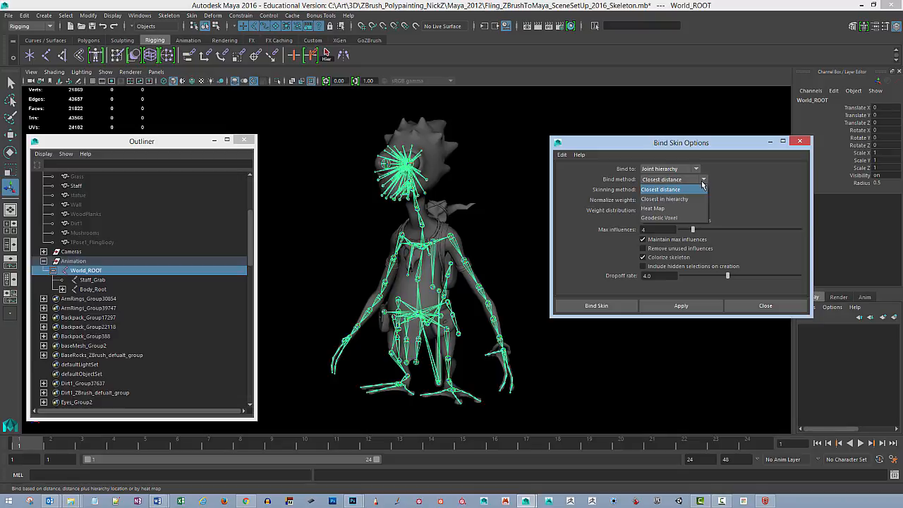
click(686, 190)
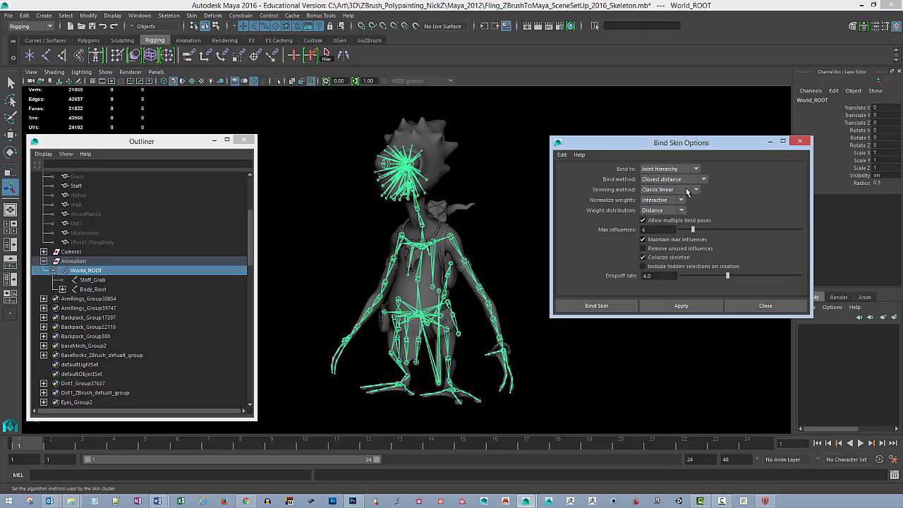
click(679, 307)
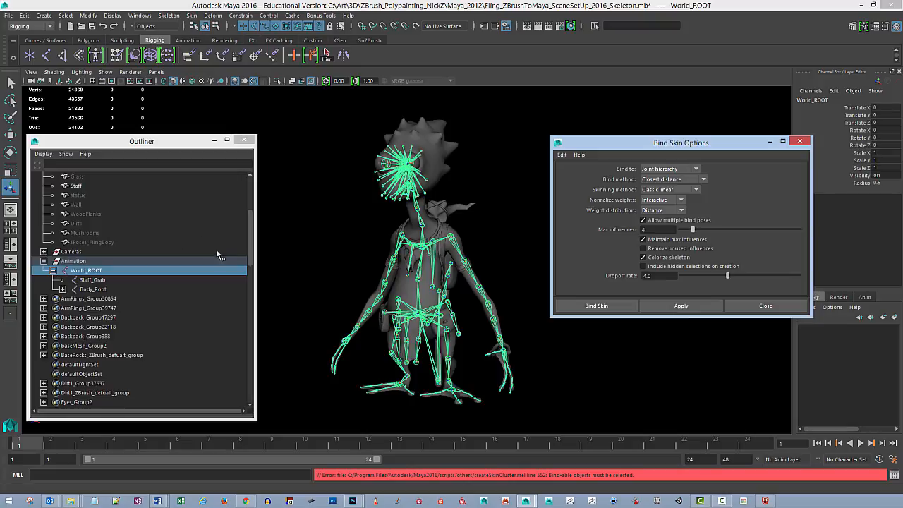
- Select the FlingBody through Pants meshes, Staff and the World_ROOT joint, bind them with the current options and close the options
drag(251, 258, 252, 217)
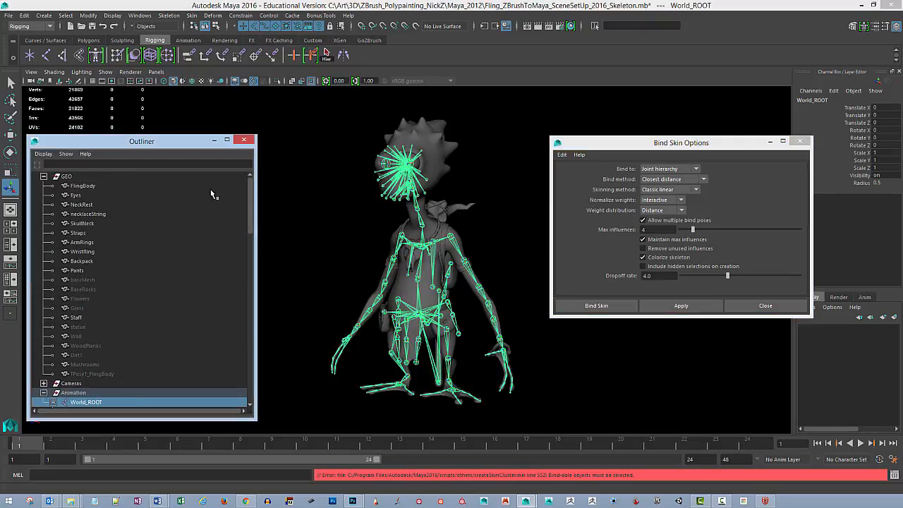
click(85, 187)
shift+click(97, 270)
ctrl+click(90, 319)
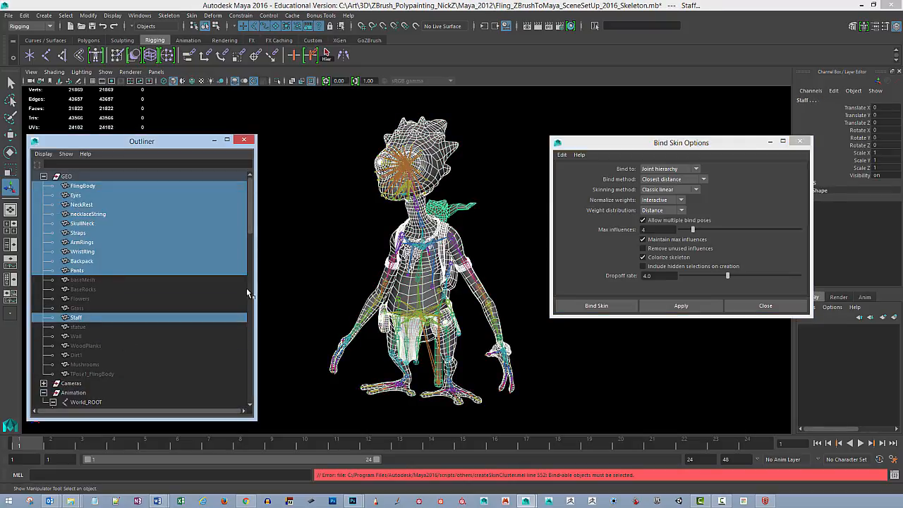
scroll(221, 246, down, 5)
ctrl+click(86, 280)
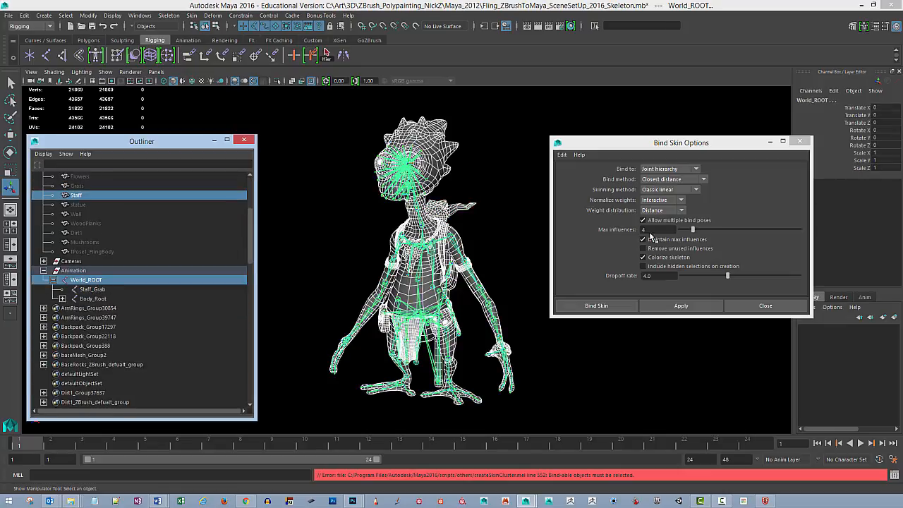
click(697, 307)
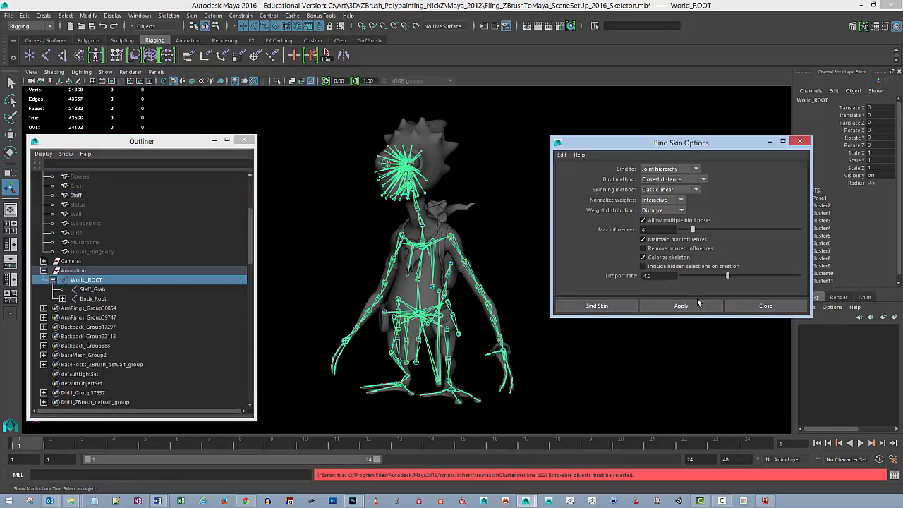
click(799, 141)
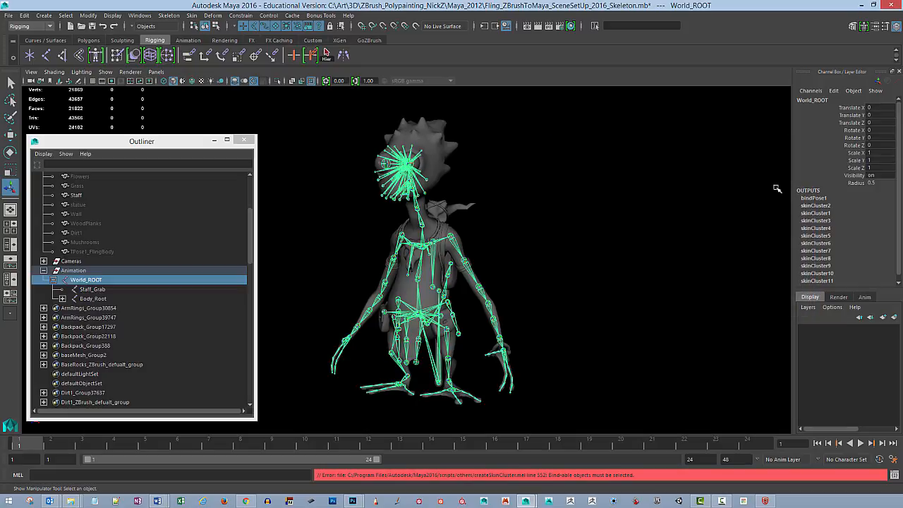
- Test the bind by rotating the Shoulder_L joint about 56 degrees around Z to raise the arm
click(472, 240)
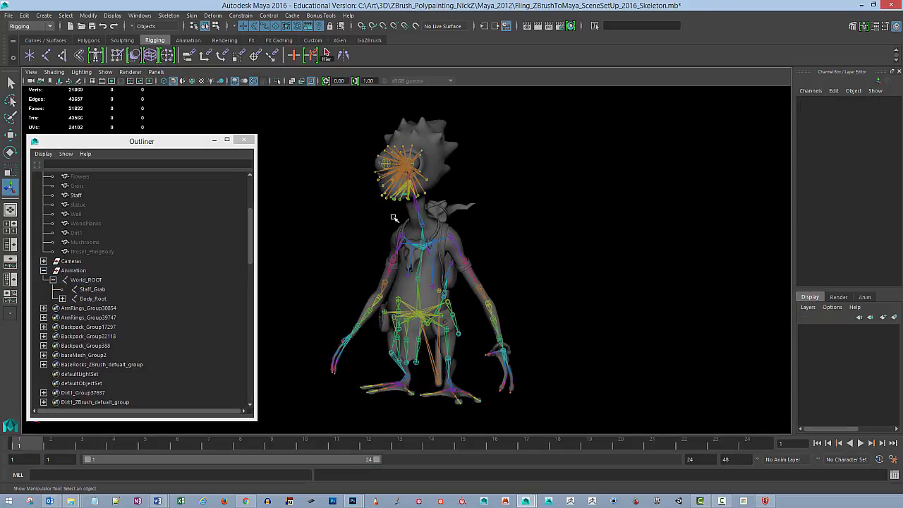
click(450, 167)
mouse_move(590, 289)
alt+mouse_down()
mouse_move(618, 284)
mouse_move(576, 270)
mouse_move(579, 283)
alt+mouse_up()
click(486, 254)
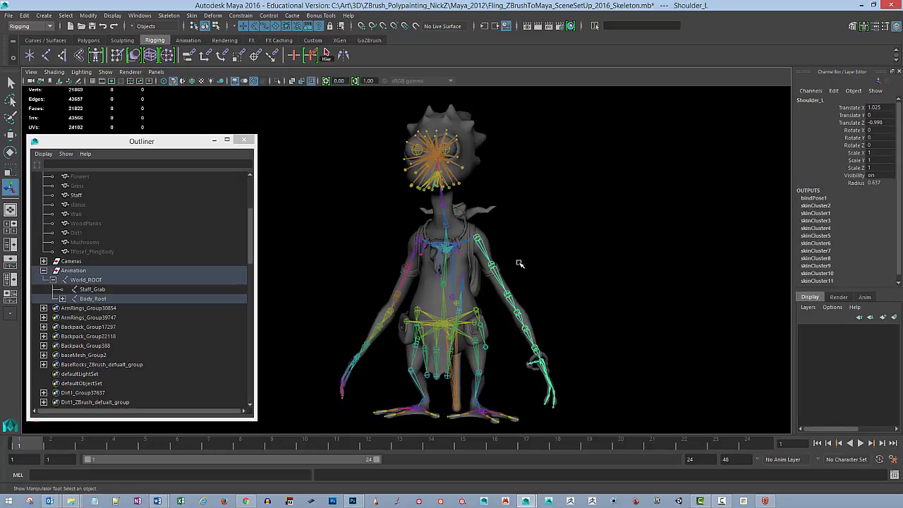
key(e)
drag(513, 194, 582, 199)
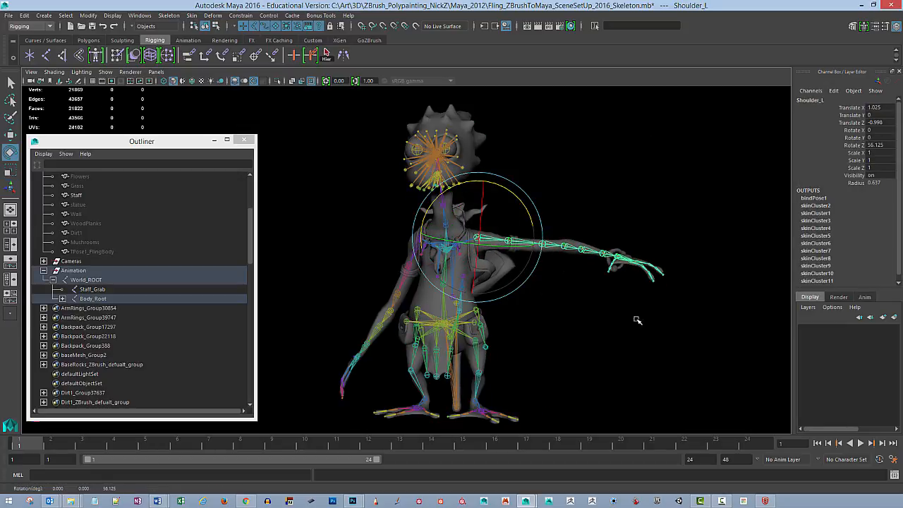
mouse_move(637, 320)
alt+mouse_down()
mouse_move(621, 343)
mouse_move(637, 321)
alt+mouse_up()
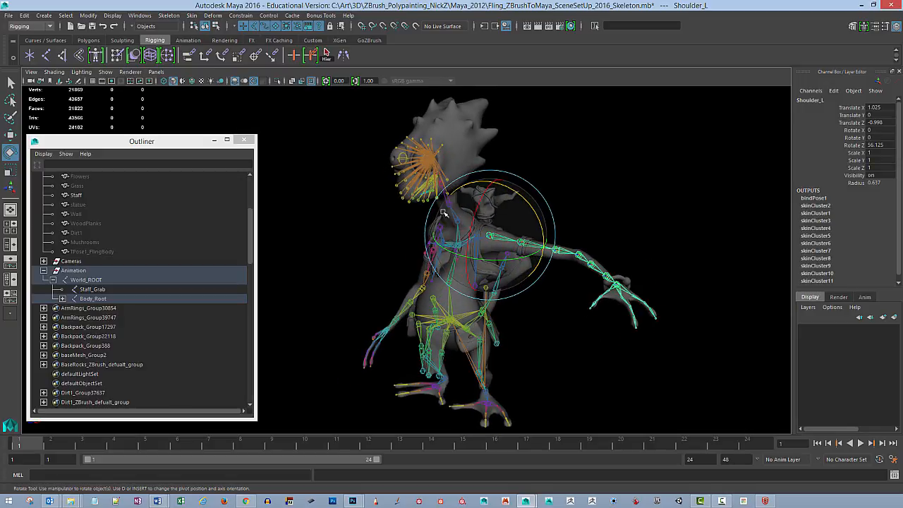
- Return the skeleton to its bind pose and clear the selection
click(192, 16)
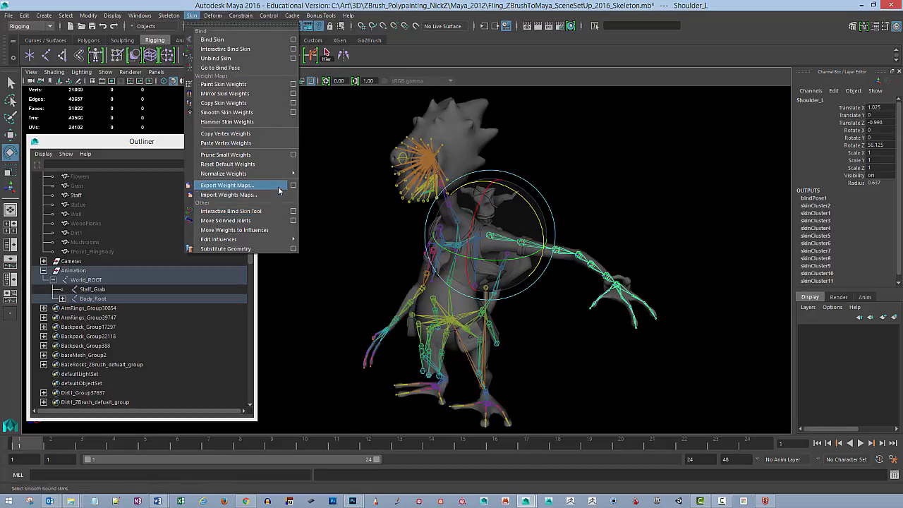
click(255, 67)
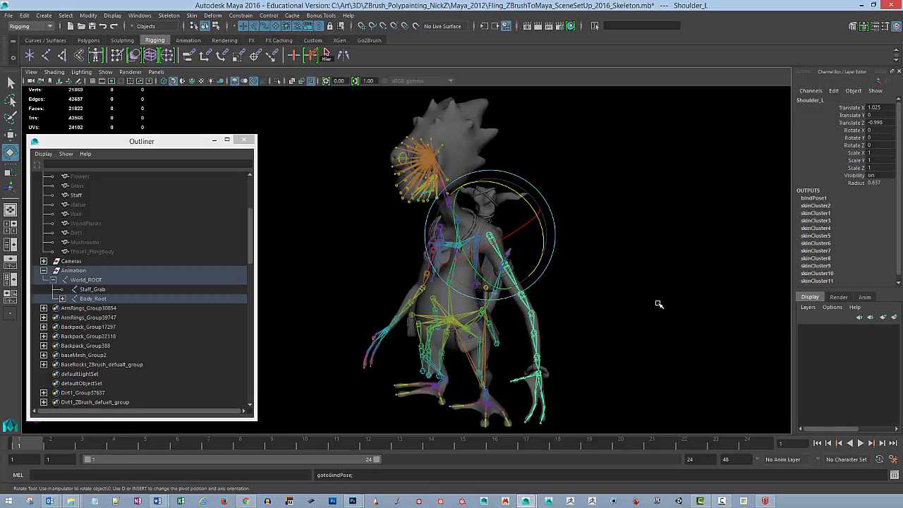
click(656, 299)
- Examine the bound Staff and FlingBody meshes and how they sit against the skeleton
mouse_move(625, 309)
alt+mouse_down()
mouse_move(680, 291)
mouse_move(610, 303)
mouse_move(620, 298)
alt+mouse_up()
alt+drag(641, 230, 513, 208)
click(519, 203)
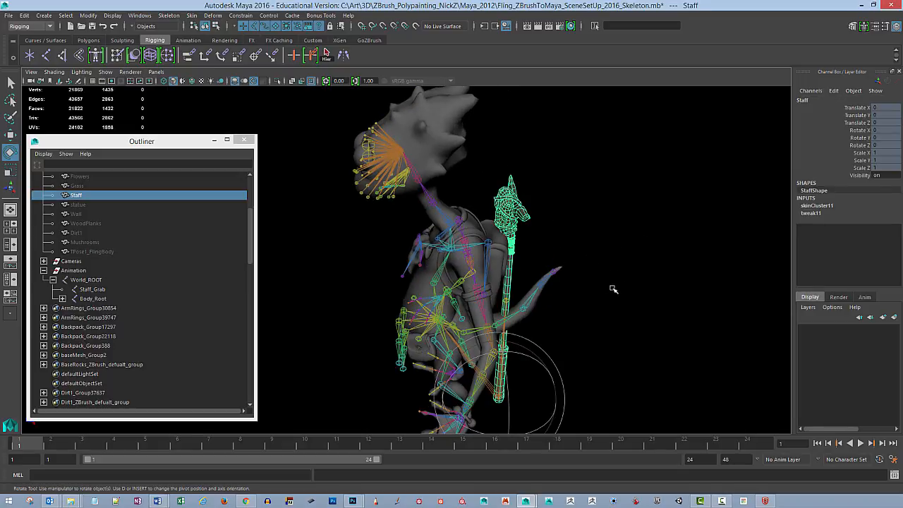
alt+drag(614, 288, 596, 278)
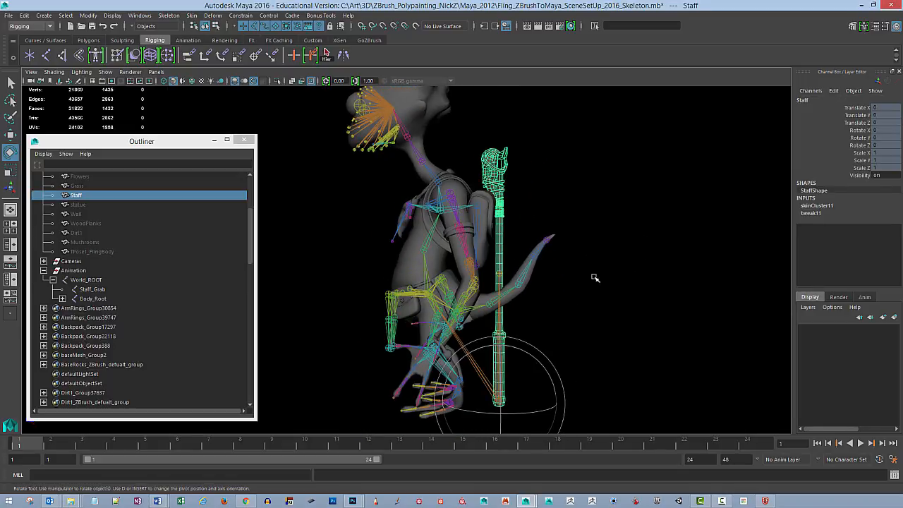
alt+drag(440, 122, 685, 167)
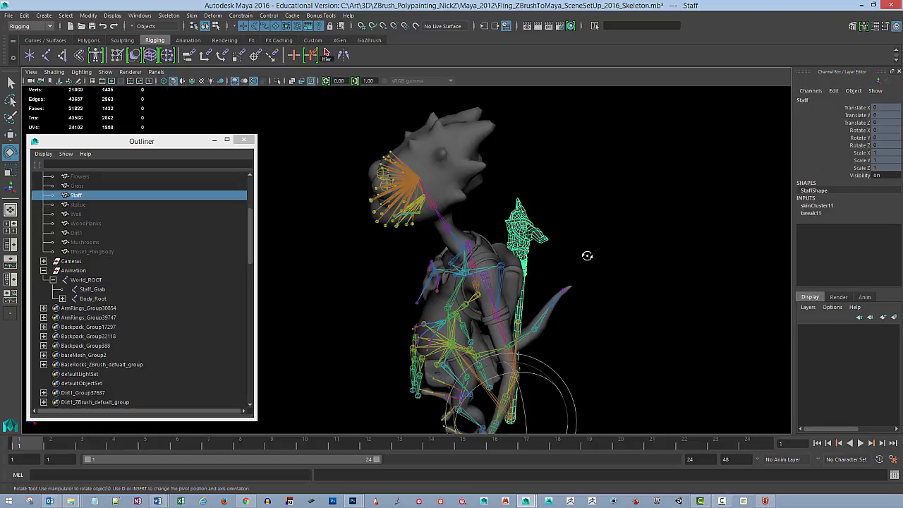
alt+drag(587, 255, 616, 238)
click(474, 186)
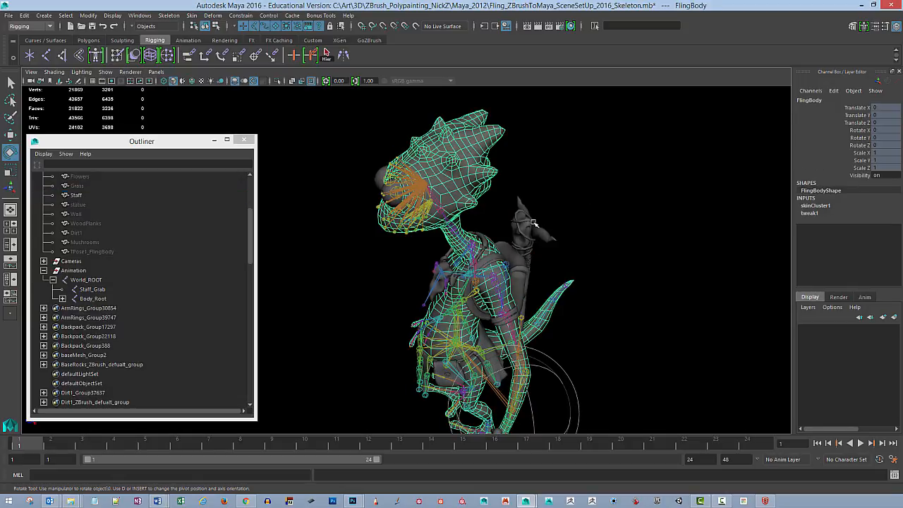
alt+drag(587, 300, 640, 267)
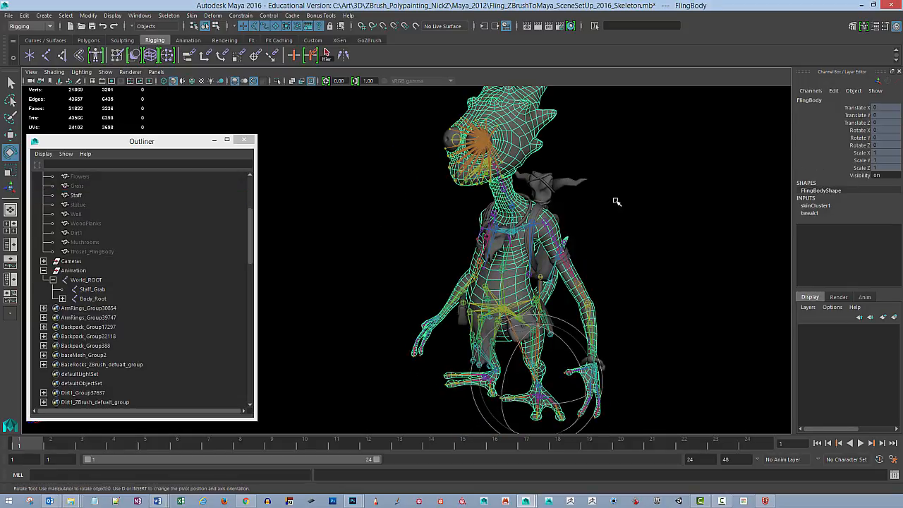
alt+middle_drag(616, 202, 621, 293)
alt+right_drag(620, 264, 681, 243)
- Select the Eyes mesh and, in component mode, select the vertices of the character's left eye
click(457, 220)
alt+drag(589, 267, 619, 264)
alt+right_drag(619, 264, 671, 246)
alt+middle_drag(672, 246, 635, 255)
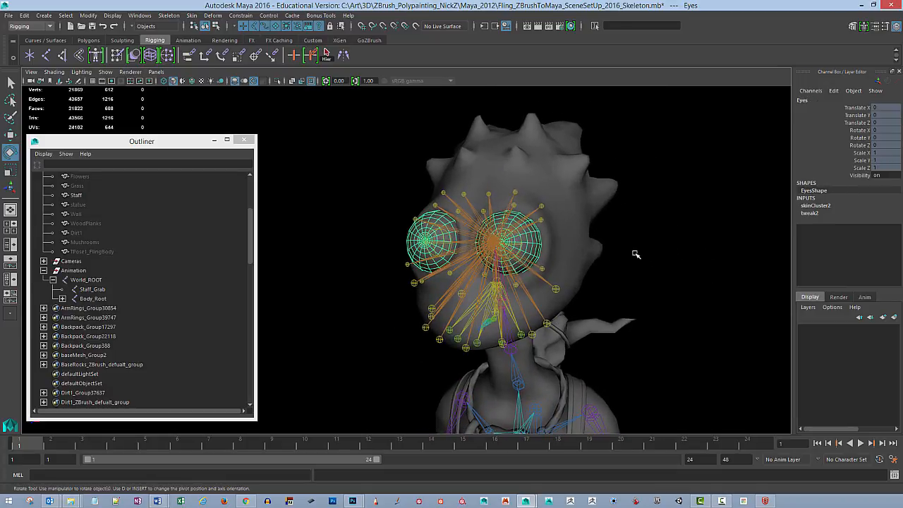
alt+right_drag(635, 254, 659, 255)
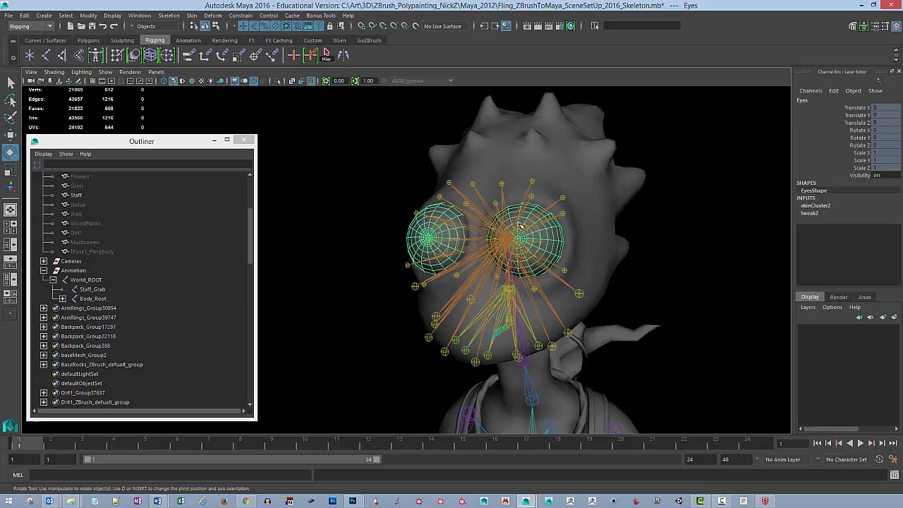
key(F8)
drag(486, 188, 566, 298)
drag(478, 156, 611, 325)
- Check the eye selection in wireframe display and deselect the stray vertices, leaving only the character's left eye selected
mouse_move(649, 235)
alt+mouse_down()
mouse_move(580, 226)
mouse_move(625, 238)
mouse_move(620, 231)
mouse_move(627, 244)
mouse_move(615, 247)
alt+mouse_up()
key(4)
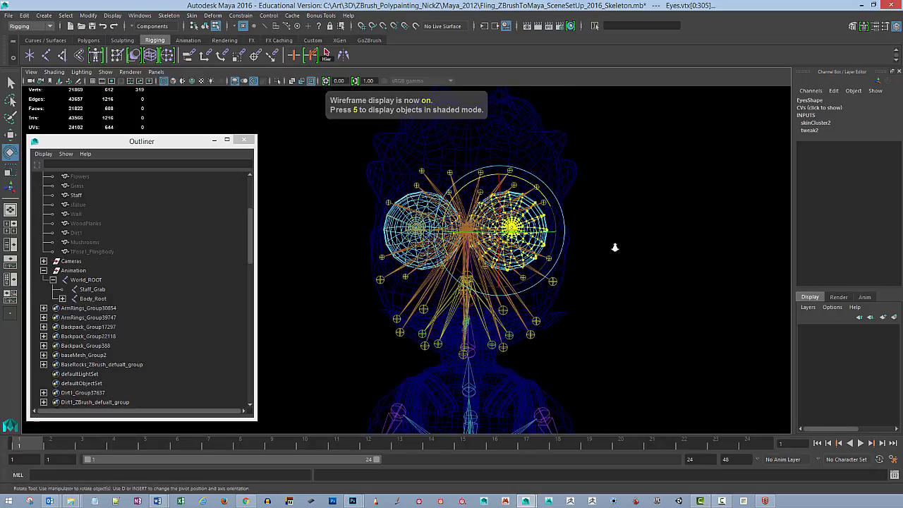
alt+right_drag(614, 247, 646, 249)
key(q)
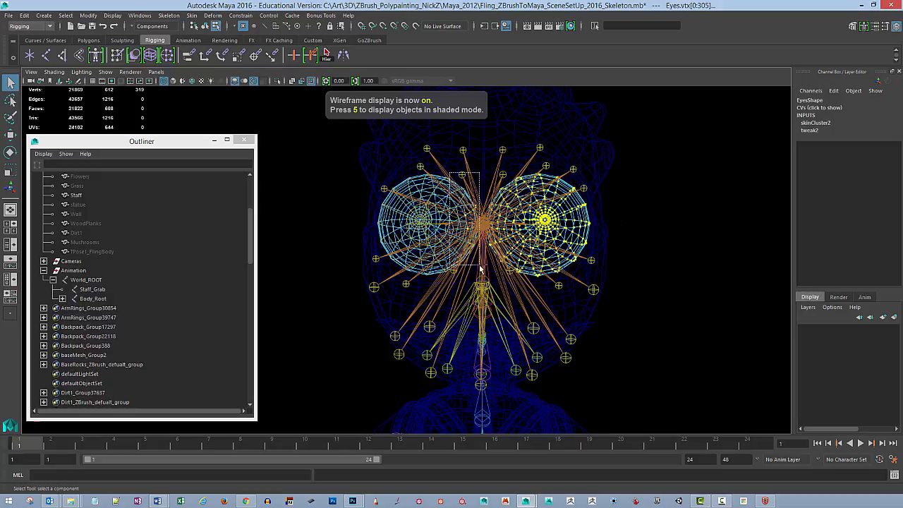
mouse_move(636, 218)
alt+mouse_down()
mouse_move(637, 233)
mouse_move(613, 218)
mouse_move(659, 240)
mouse_move(642, 229)
alt+mouse_up()
key(5)
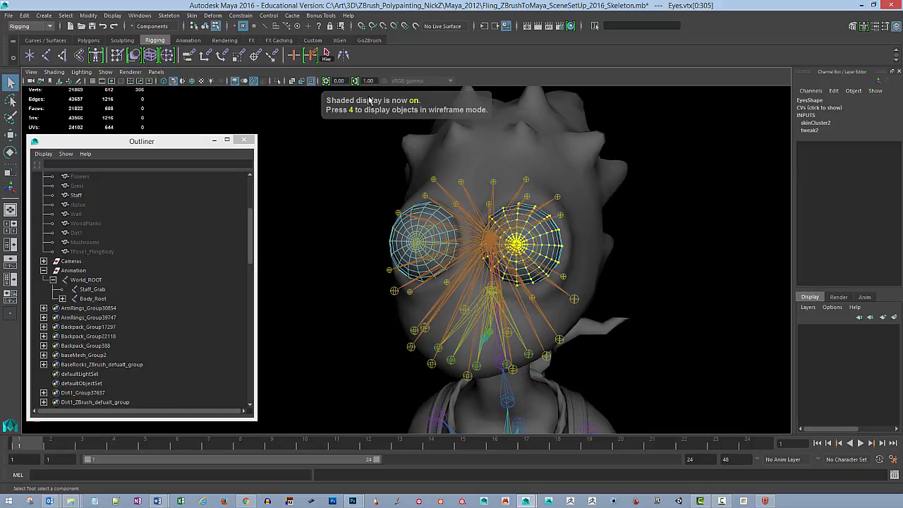
- Start the Paint Skin Weights tool on the selected vertices with its settings open, and shrink the brush
click(192, 15)
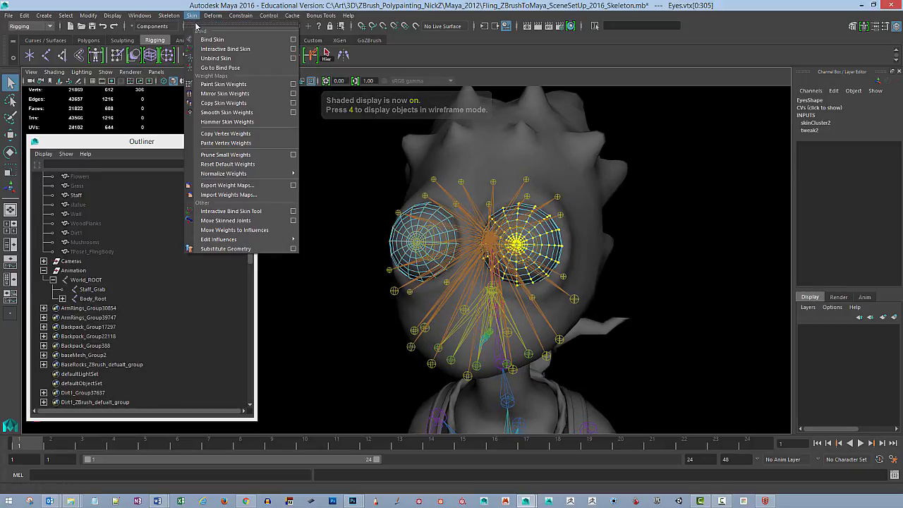
click(293, 84)
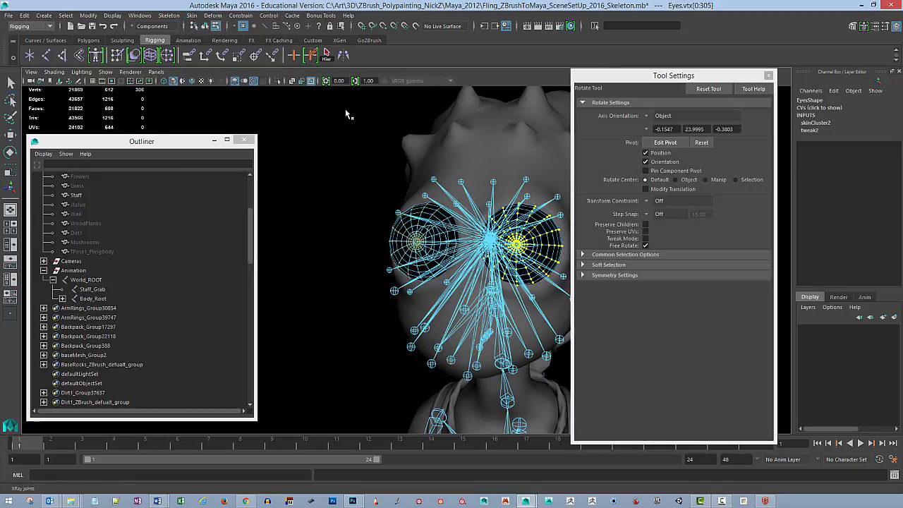
drag(693, 81, 725, 81)
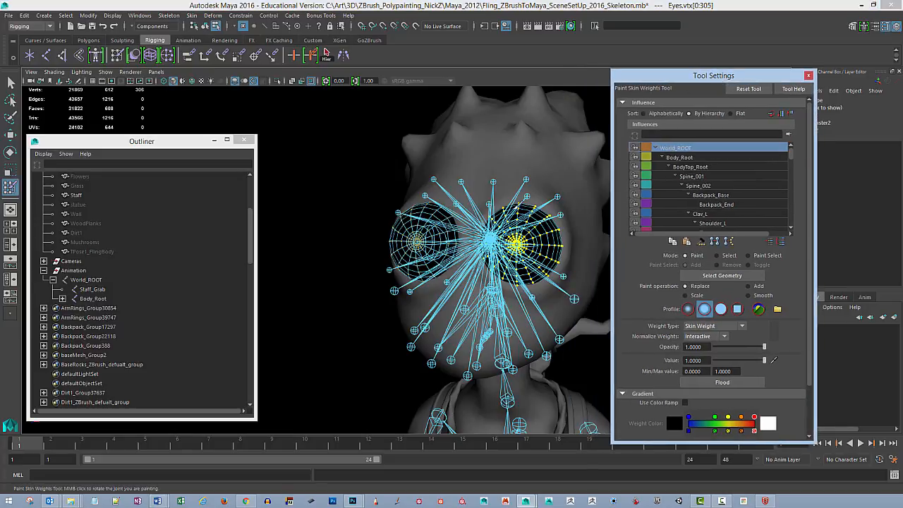
mouse_move(543, 241)
alt+mouse_down()
mouse_move(563, 225)
mouse_move(543, 224)
alt+mouse_up()
mouse_move(543, 224)
alt+right_down()
mouse_move(503, 228)
mouse_move(510, 245)
mouse_move(480, 239)
alt+right_up()
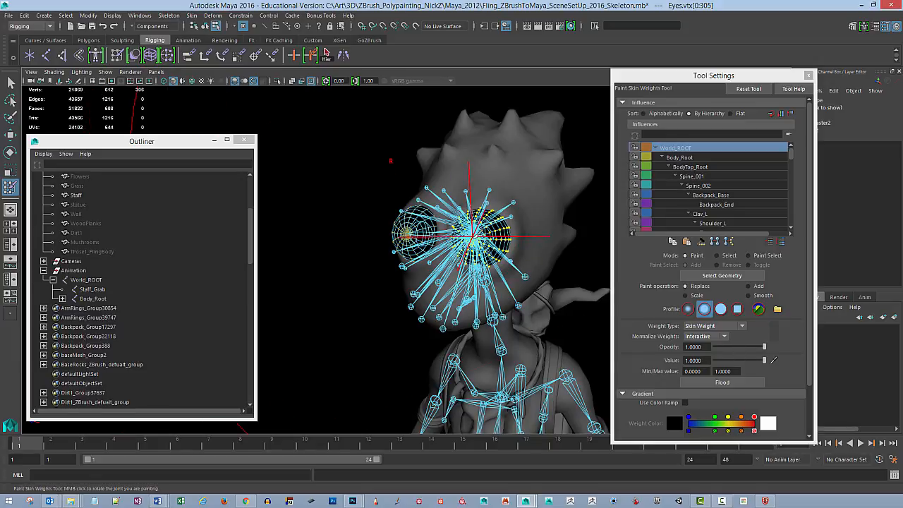
key(b)
mouse_move(467, 239)
mouse_down()
mouse_move(338, 268)
mouse_move(349, 269)
mouse_up()
alt+drag(521, 261, 487, 254)
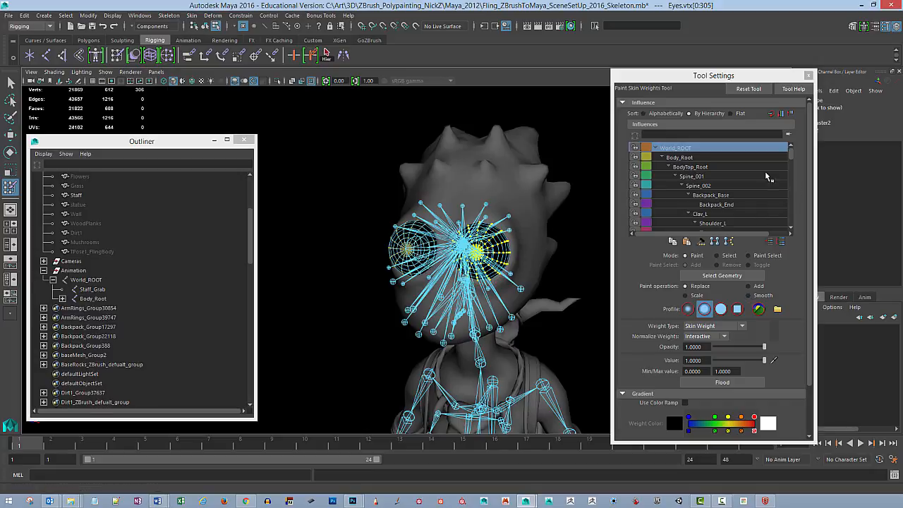
- Pick the Eye_L joint inside the character's left eye as the influence to paint
alt+drag(551, 233, 522, 225)
scroll(427, 210, up, 4)
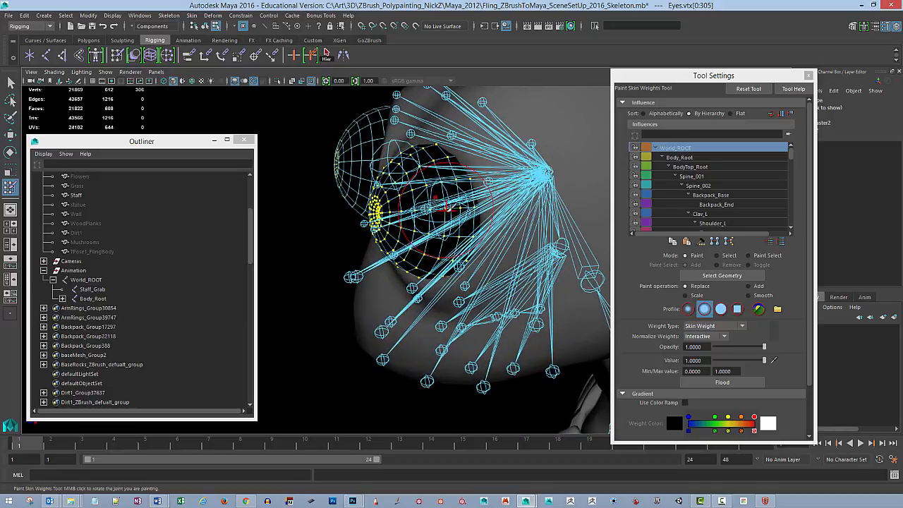
right_click(446, 211)
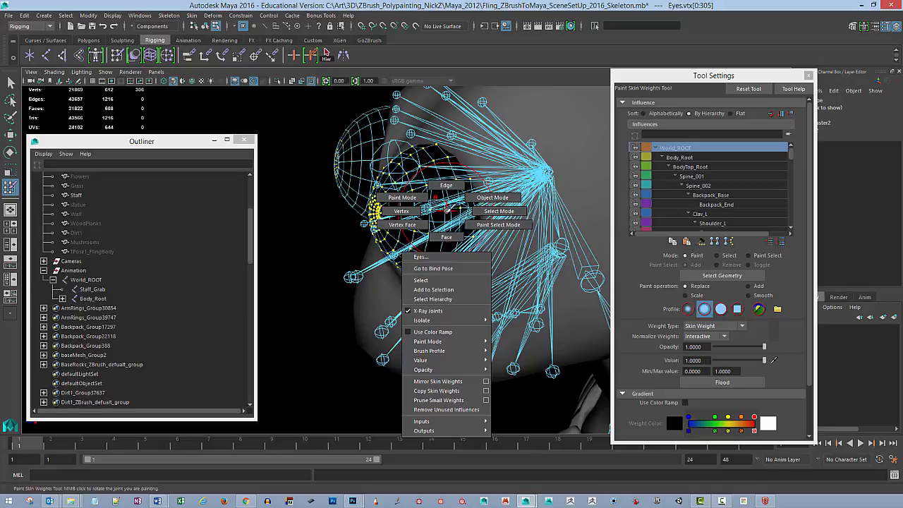
alt+drag(443, 212, 393, 241)
alt+middle_drag(393, 241, 355, 262)
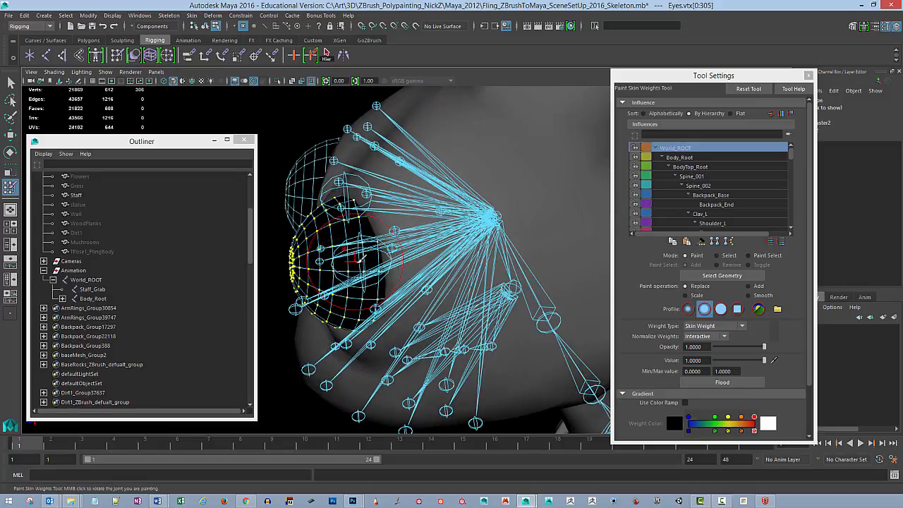
right_click(360, 259)
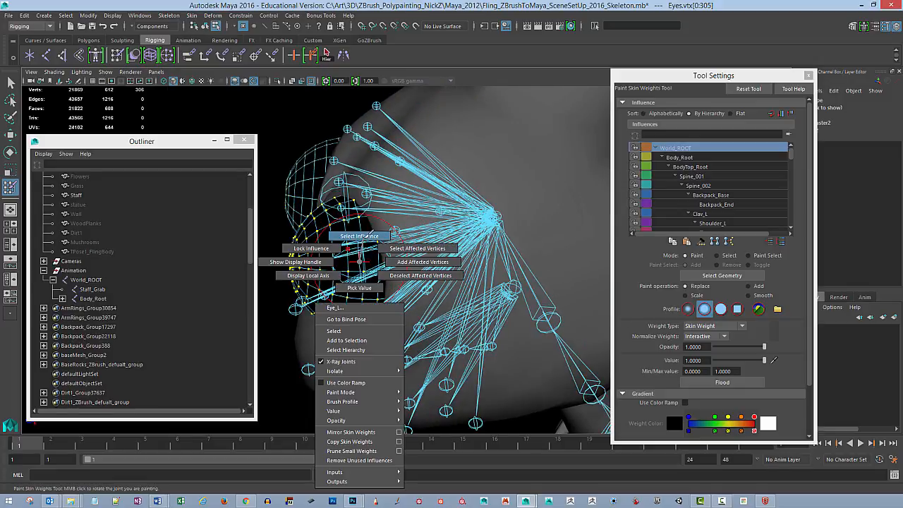
click(359, 236)
alt+right_drag(481, 254, 473, 238)
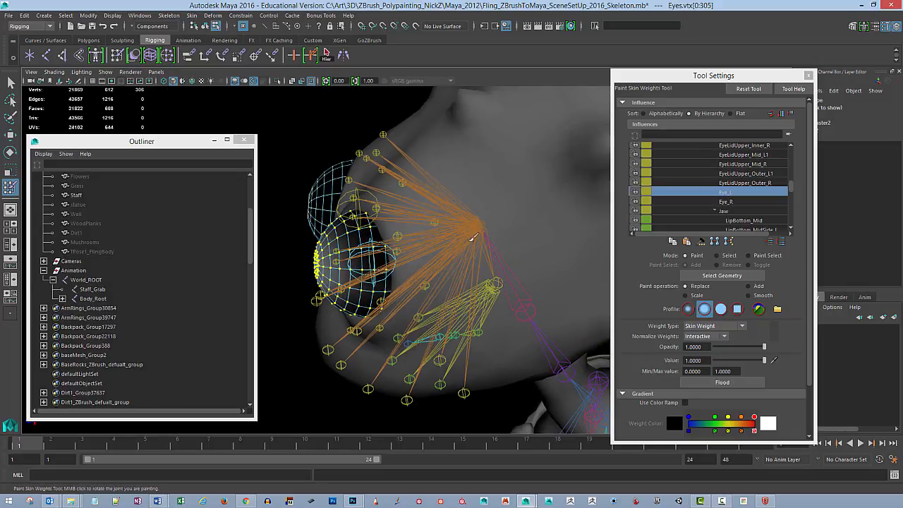
- Widen the tool settings window and flood the left eye's selected vertices with a Replace weight of 1.0 for Eye_L
alt+drag(473, 238, 493, 243)
alt+middle_drag(524, 220, 478, 263)
alt+drag(477, 264, 486, 245)
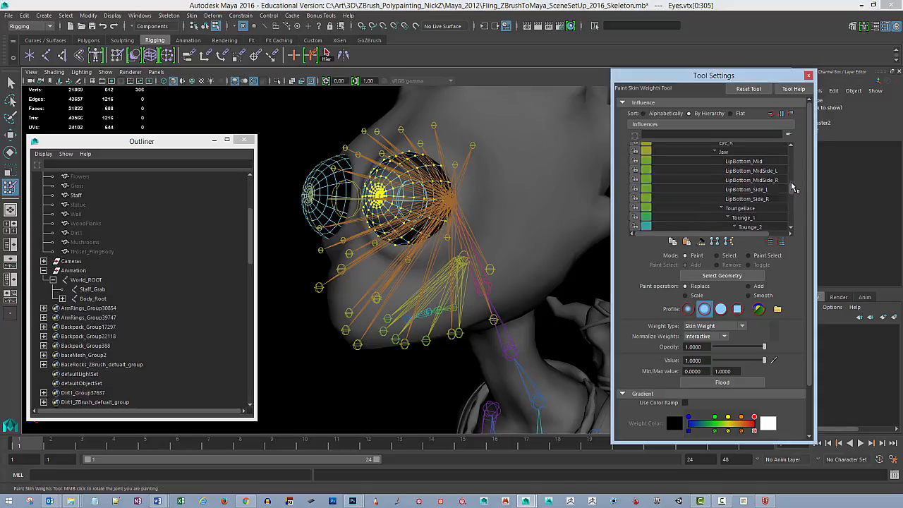
scroll(792, 184, down, 3)
scroll(793, 186, up, 3)
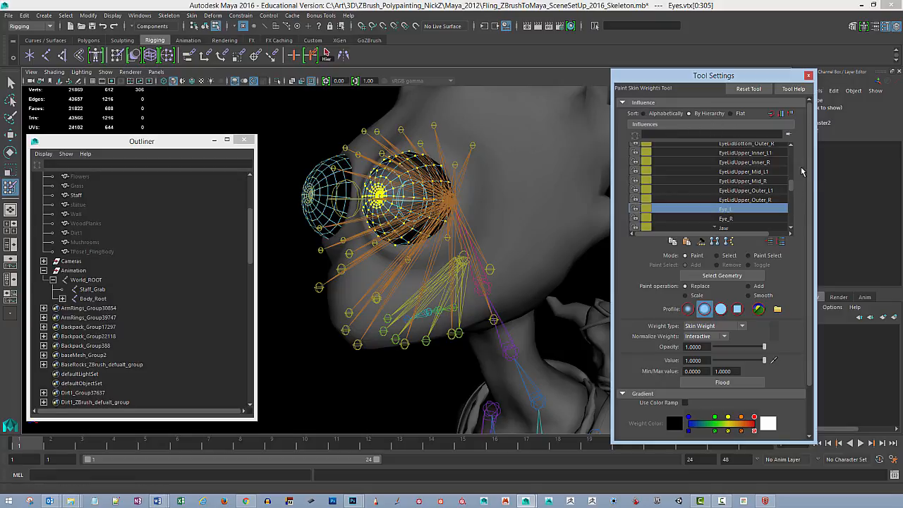
drag(814, 175, 862, 177)
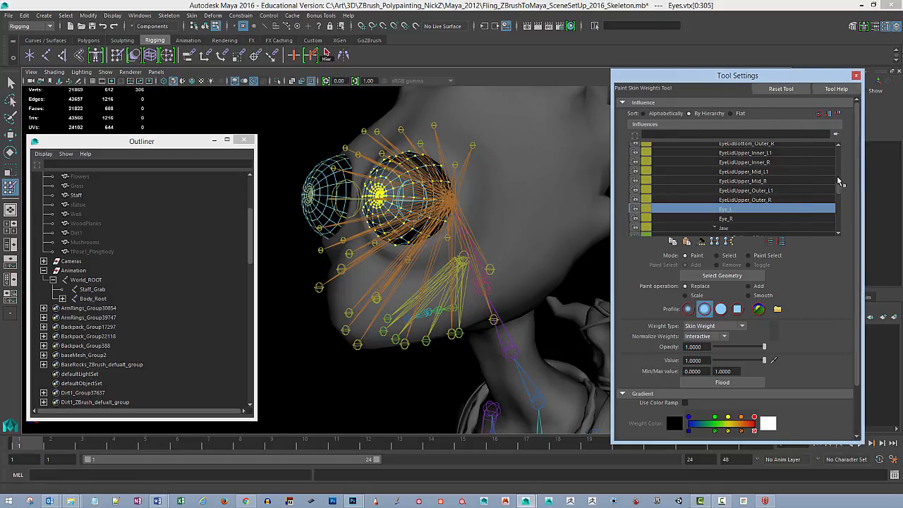
scroll(838, 187, down, 1)
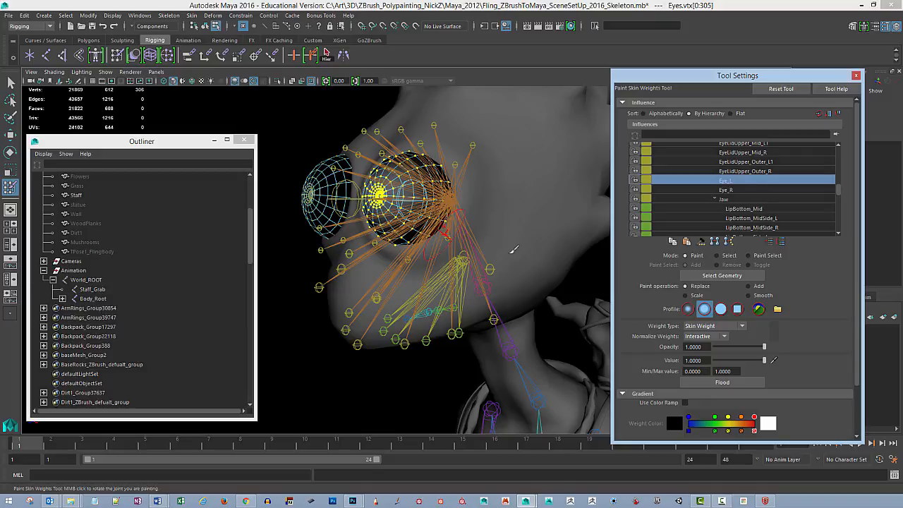
click(724, 383)
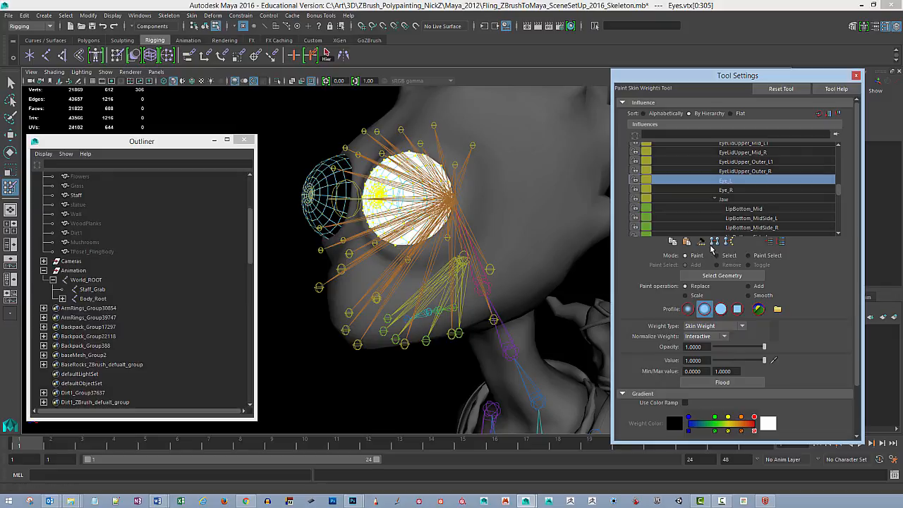
- Select some vertices on the character's right eye and grow the selection until it covers that whole eyeball
alt+drag(474, 253, 482, 220)
key(q)
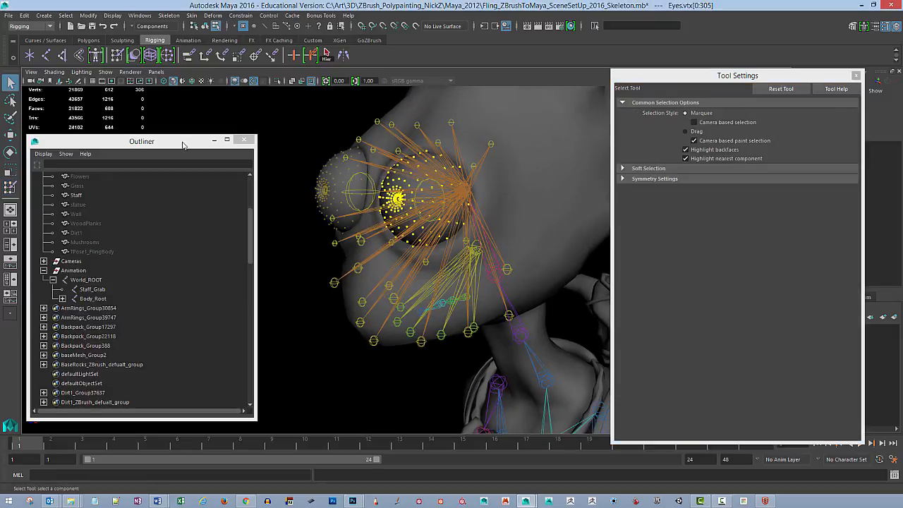
click(331, 192)
drag(297, 147, 337, 251)
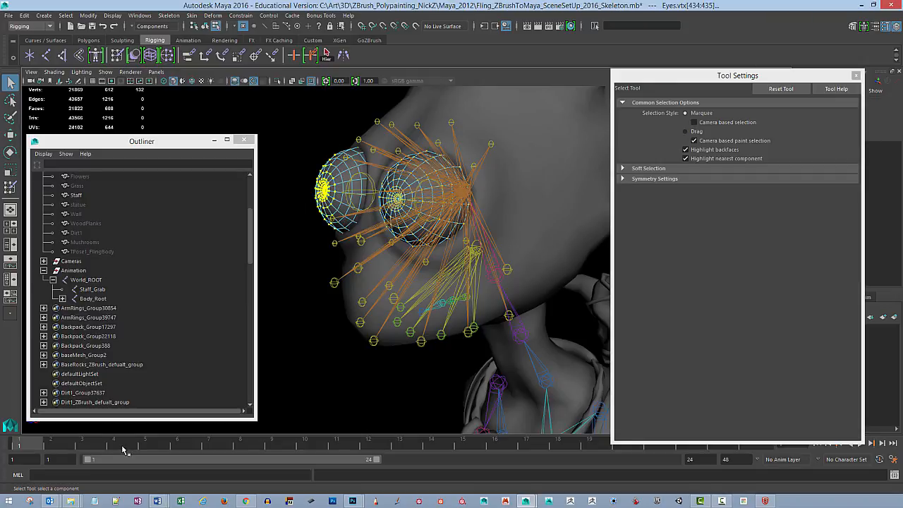
drag(309, 137, 337, 260)
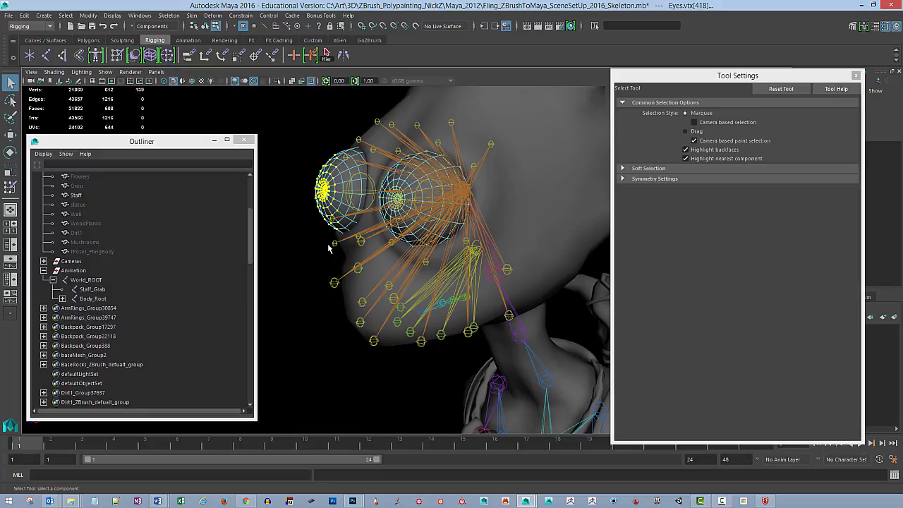
key(shift+period)
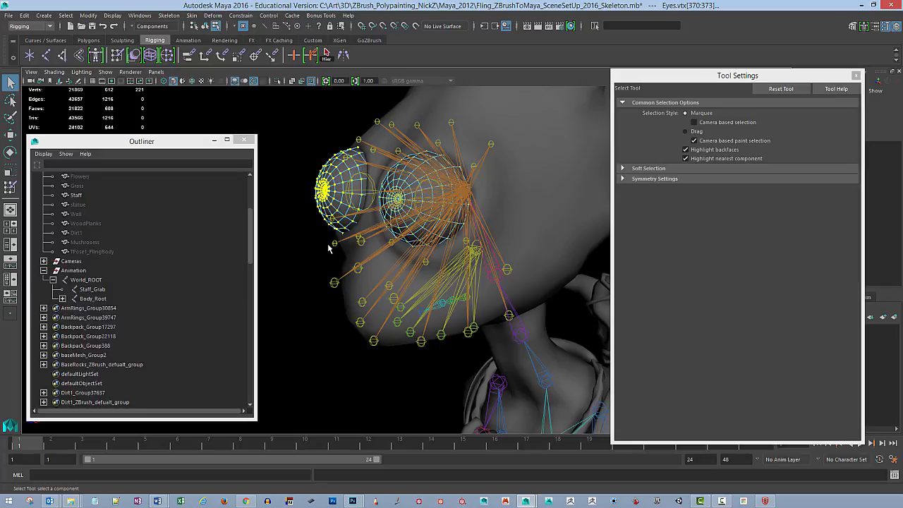
key(shift+period)
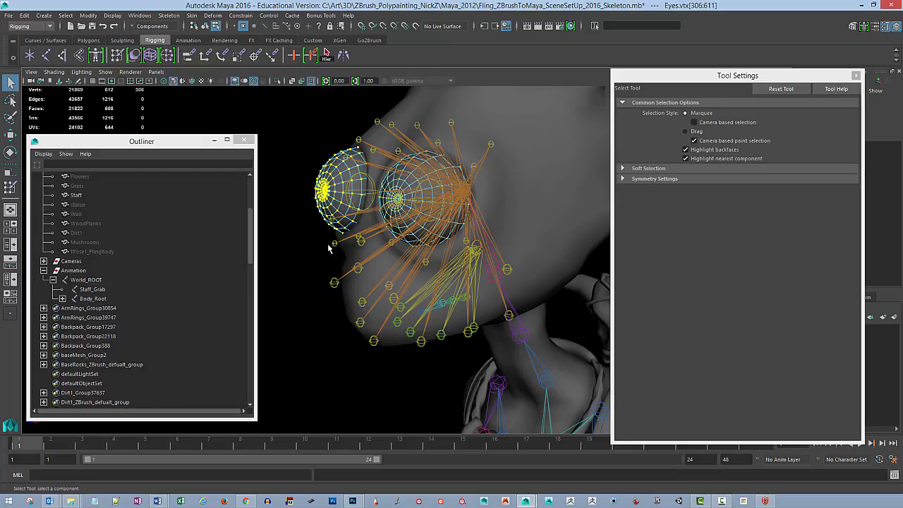
- Resume painting skin weights, pick Eye_R as the influence, and flood the right eye's vertices with a Replace weight of 1.0
click(14, 188)
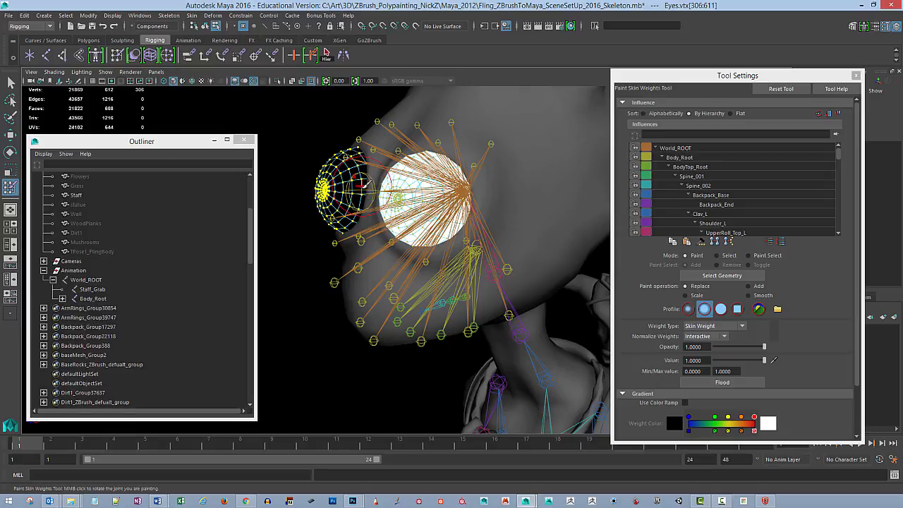
right_click(362, 186)
scroll(428, 218, up, 5)
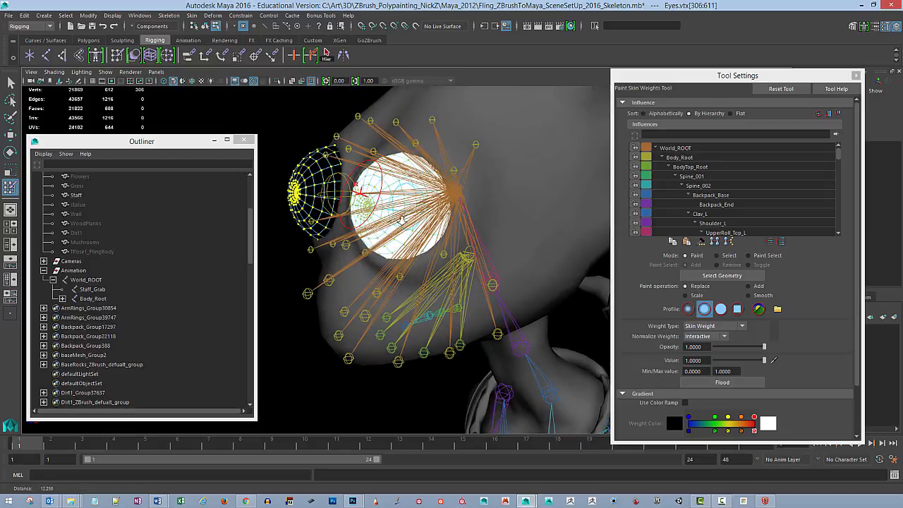
alt+middle_drag(427, 218, 489, 261)
right_click(364, 196)
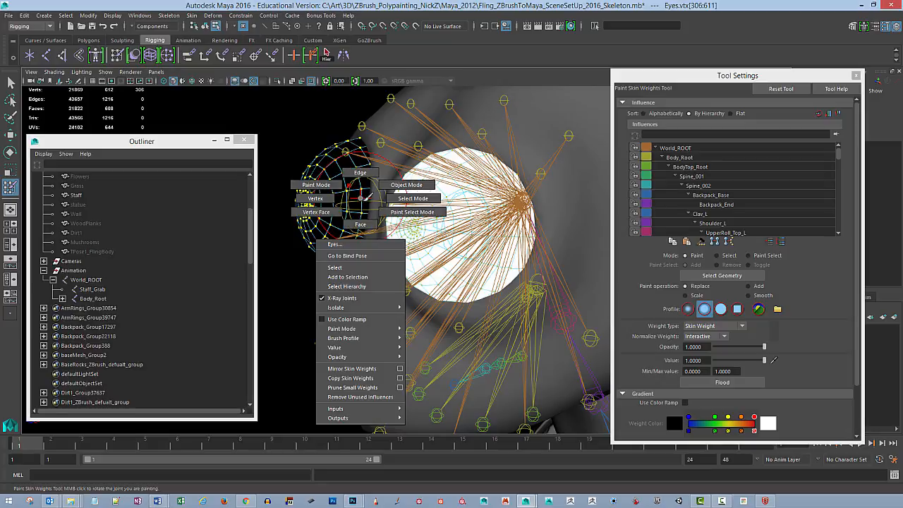
alt+middle_drag(374, 217, 329, 248)
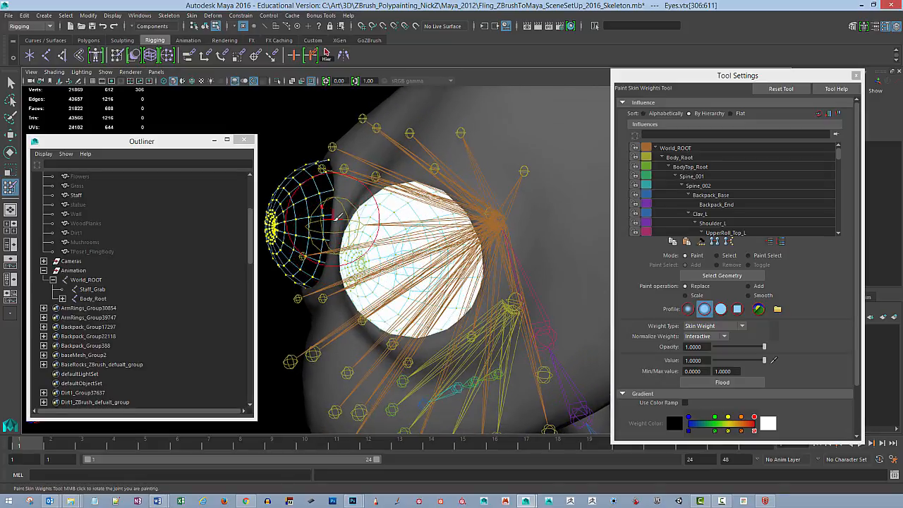
right_drag(334, 220, 336, 194)
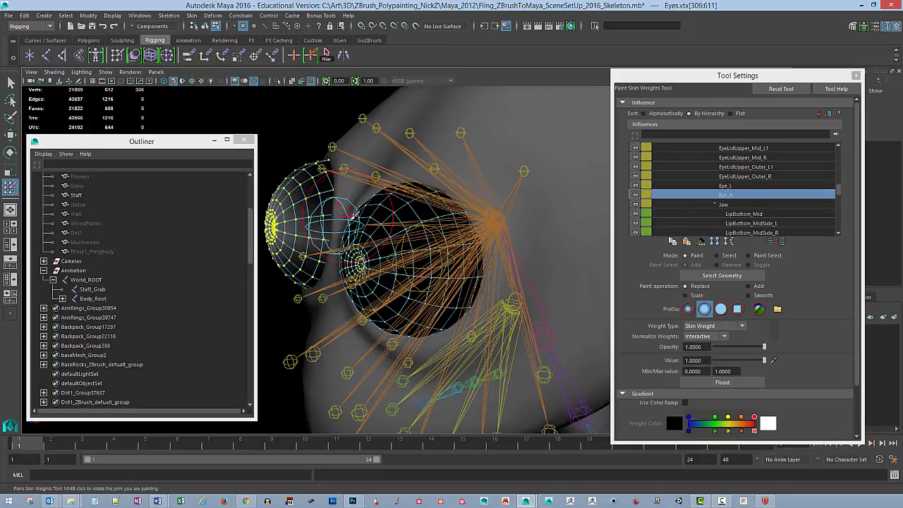
click(722, 382)
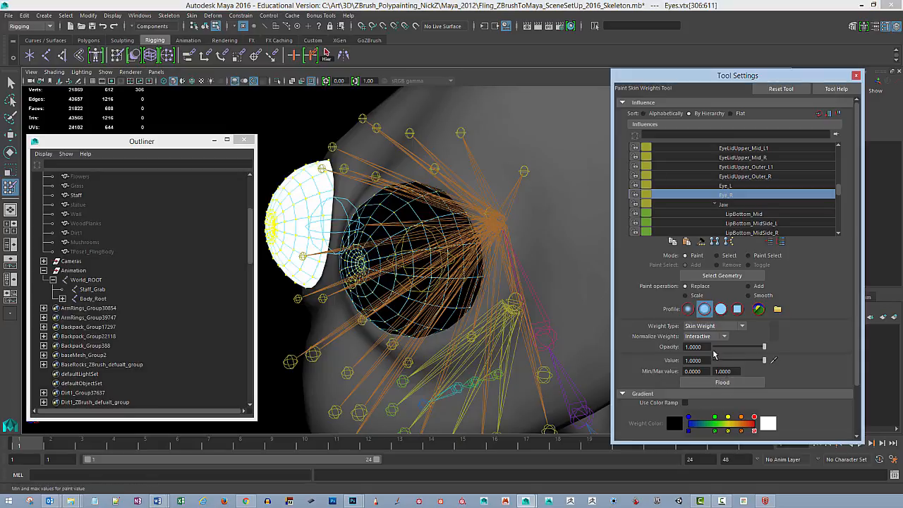
- Leave the Paint Skin Weights tool and select the SkullNeck mesh on the character's chest
scroll(530, 262, down, 4)
alt+drag(494, 256, 527, 272)
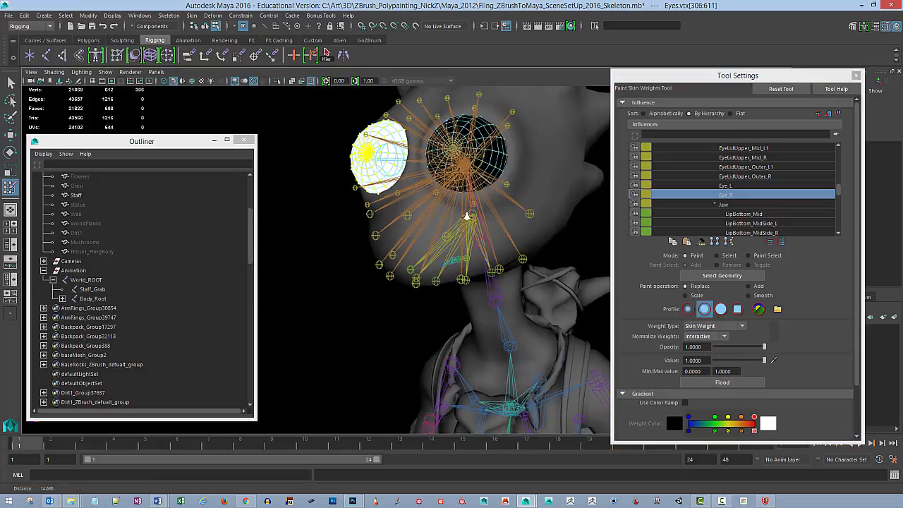
scroll(510, 279, down, 3)
alt+middle_drag(509, 279, 423, 109)
alt+drag(482, 294, 496, 302)
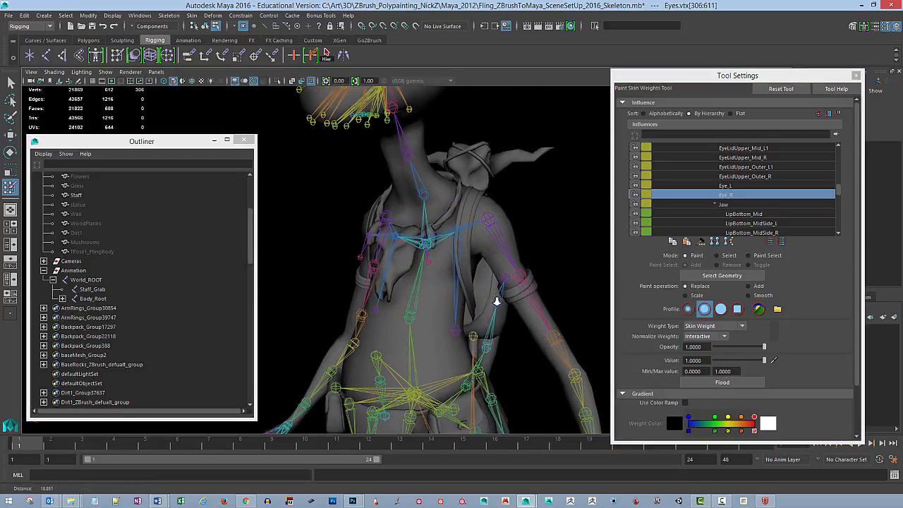
scroll(496, 302, up, 2)
alt+middle_drag(482, 256, 498, 249)
alt+drag(498, 248, 479, 248)
click(11, 85)
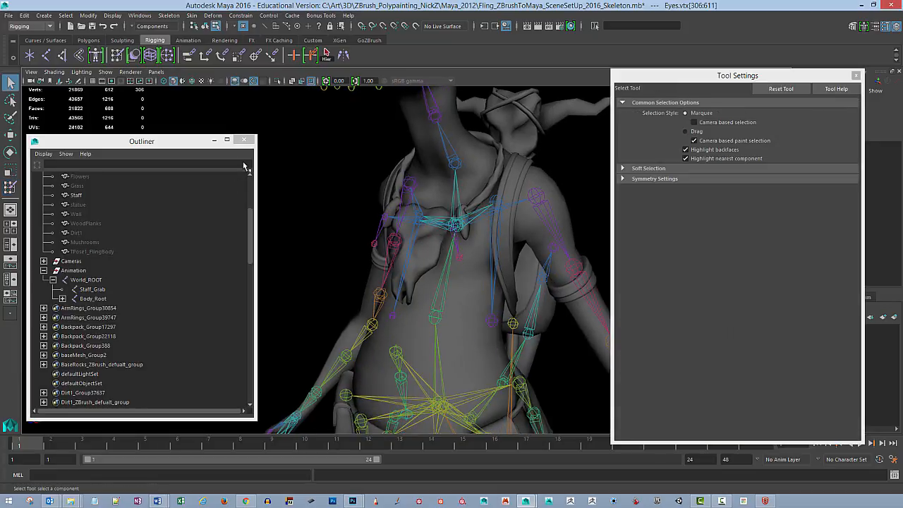
click(425, 259)
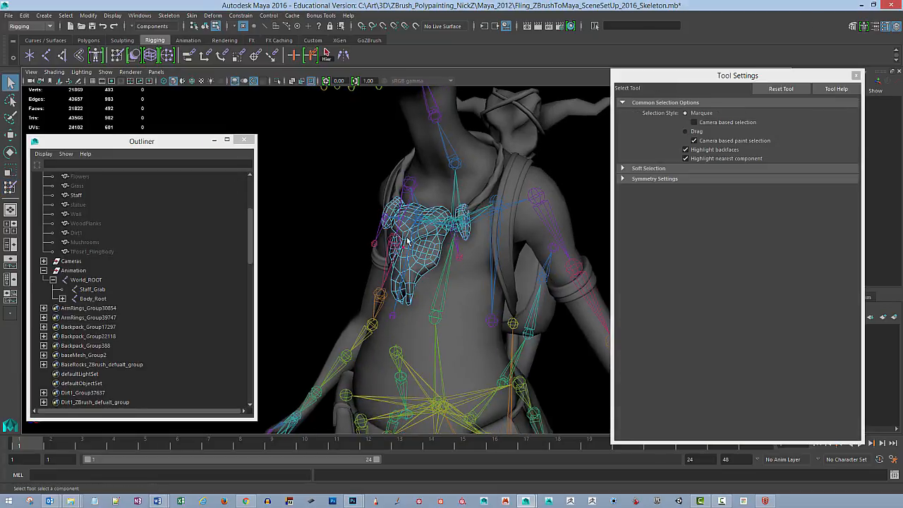
- In vertex mode, select vertices at the lower tip of the skull and grow the selection over the entire skull piece
key(F9)
drag(405, 294, 415, 319)
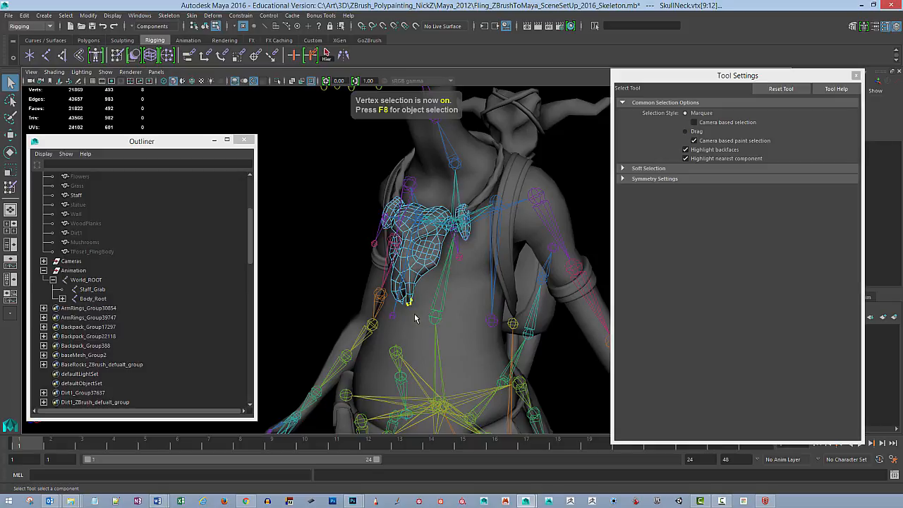
key(shift+period)
key(shift+period)
key(shift+period)
key(shift+period)
key(shift+period)
key(shift+period)
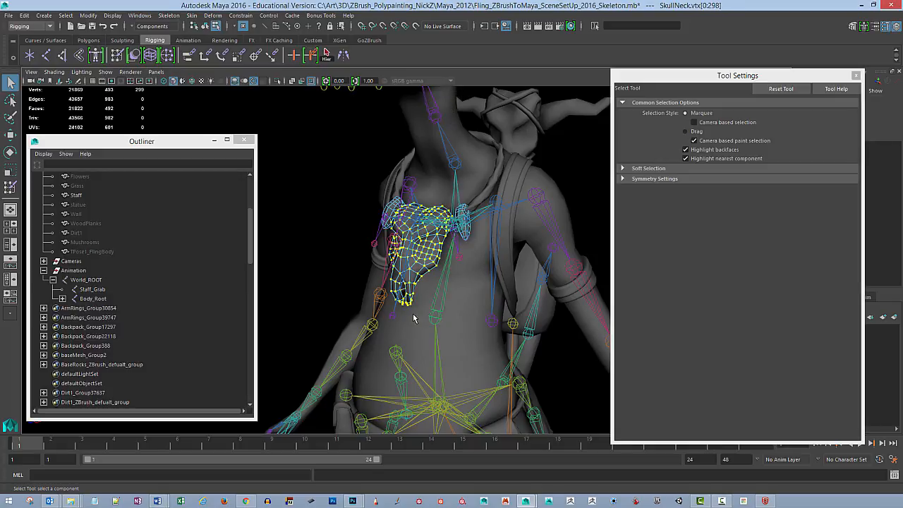
- Resume painting skin weights, pick NecklaceMid_base as the influence, and flood the skull's vertices with a Replace weight of 1.0
key(super)
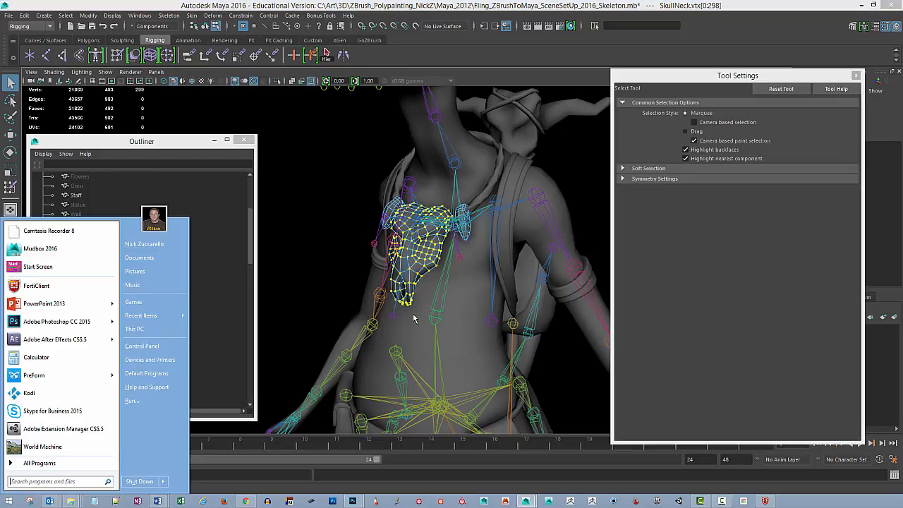
alt+drag(512, 302, 518, 278)
alt+right_drag(518, 278, 571, 289)
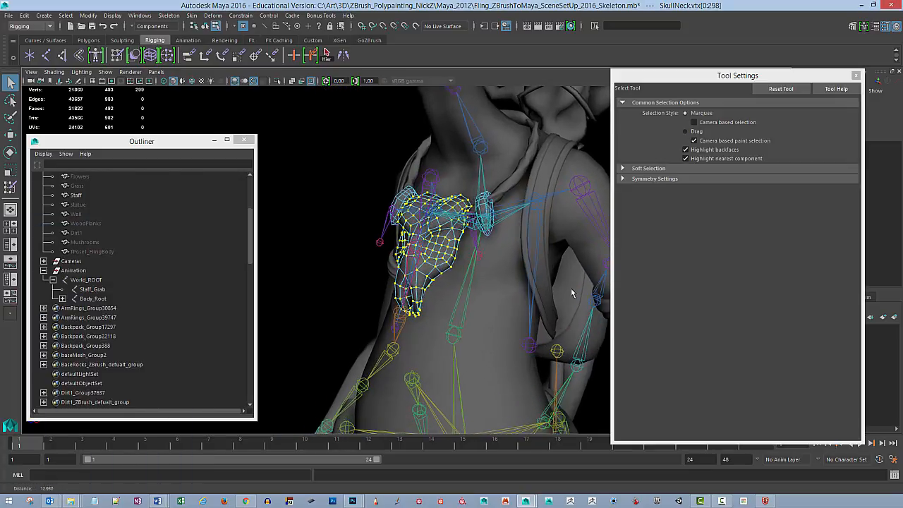
alt+drag(570, 289, 355, 247)
click(10, 188)
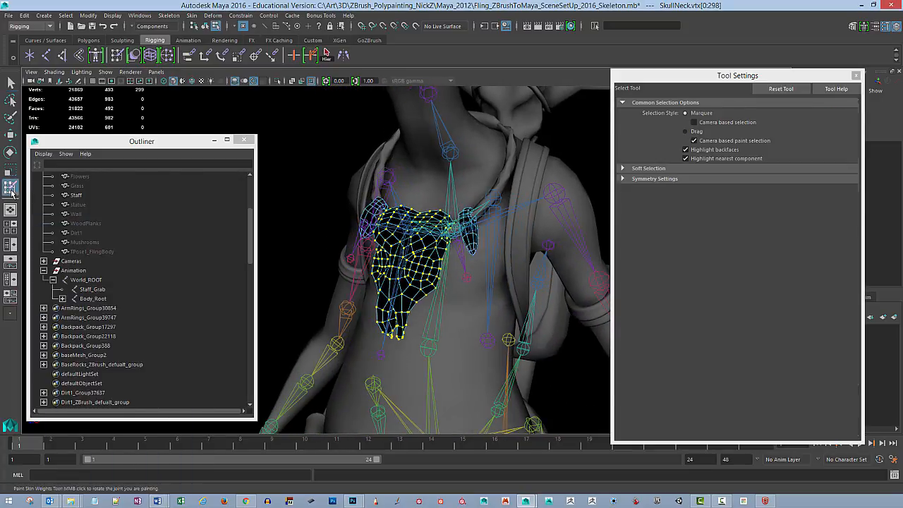
alt+drag(513, 277, 430, 256)
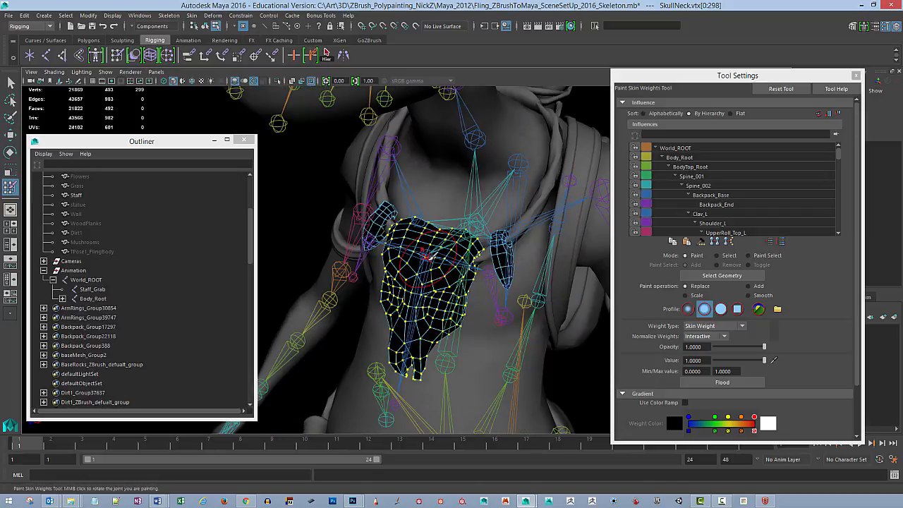
right_drag(431, 255, 455, 268)
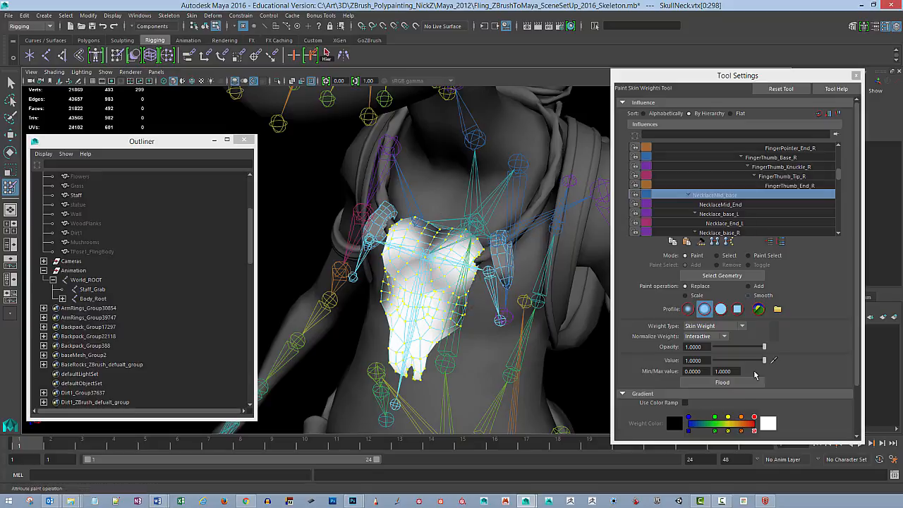
click(722, 382)
- Leave the Paint Skin Weights tool and return to the SkullNeck mesh near the tooth on the character's left side
click(10, 84)
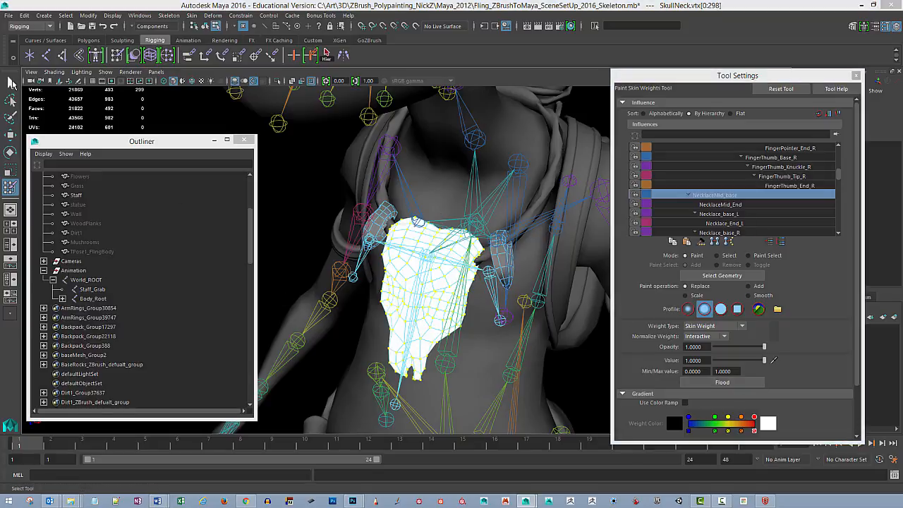
click(300, 234)
alt+drag(529, 276, 513, 283)
alt+right_drag(513, 282, 490, 284)
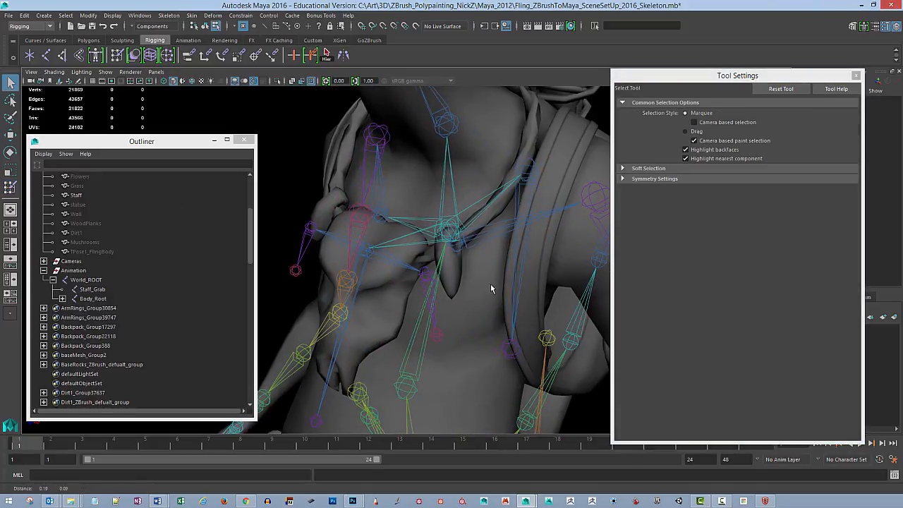
alt+drag(490, 284, 482, 292)
click(481, 292)
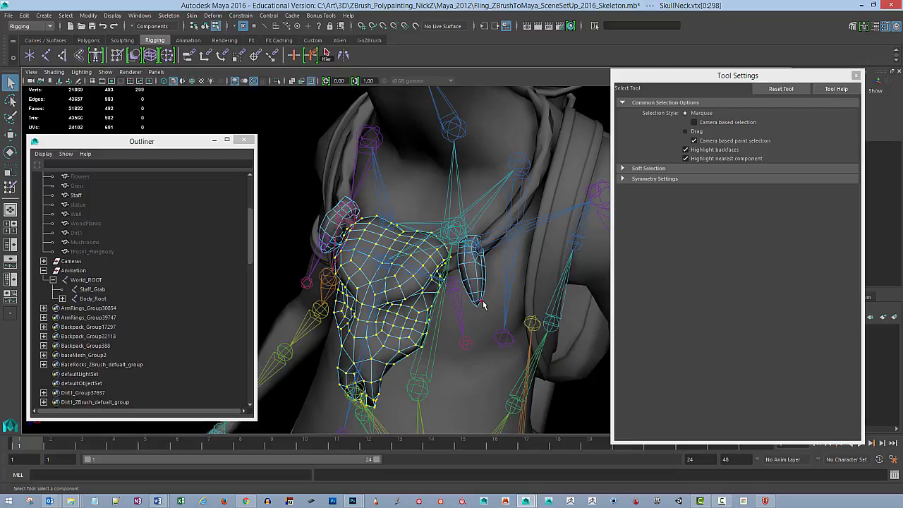
- In vertex mode, select the tip of the character's left necklace tooth and grow the selection over the whole tooth
key(F9)
drag(470, 293, 487, 313)
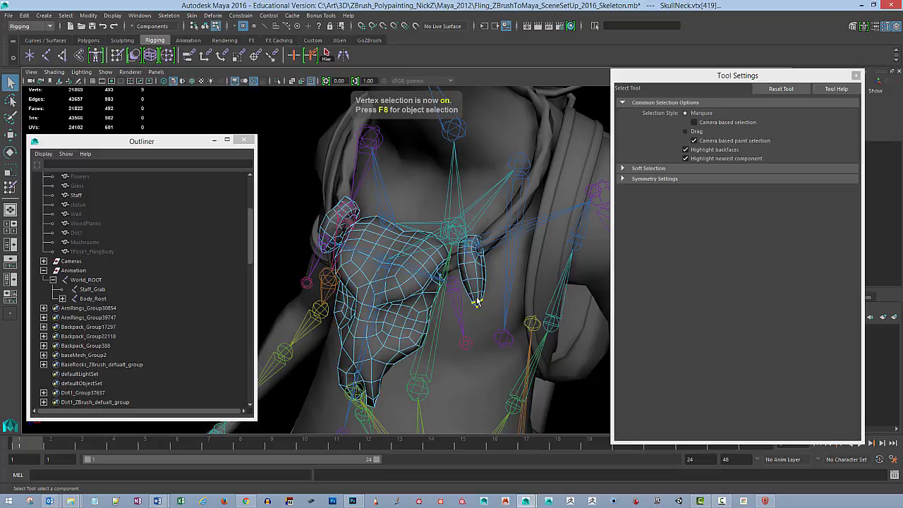
key(shift+period)
key(shift+period)
key(shift+period)
key(shift+period)
key(shift+period)
key(shift+period)
key(shift+period)
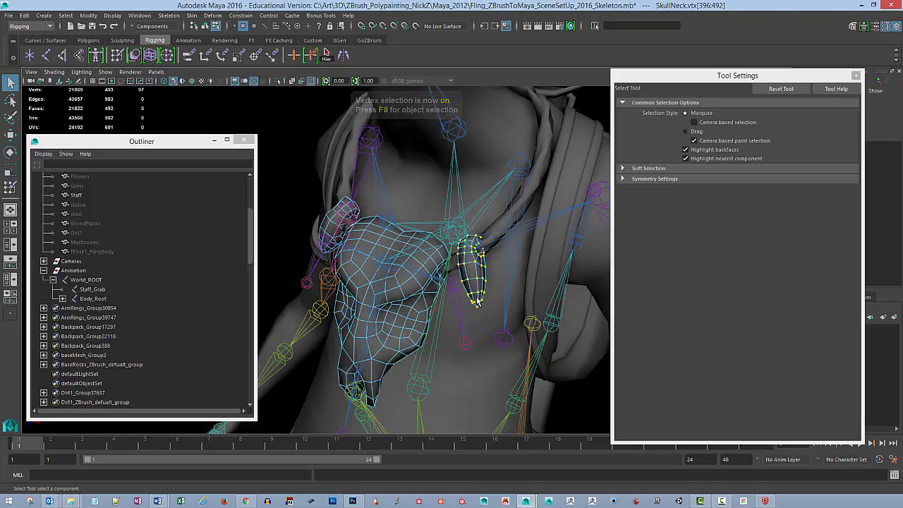
- Resume painting skin weights, pick Necklace_base_L as the influence, and flood the left tooth's vertices with a Replace weight of 1.0
click(10, 187)
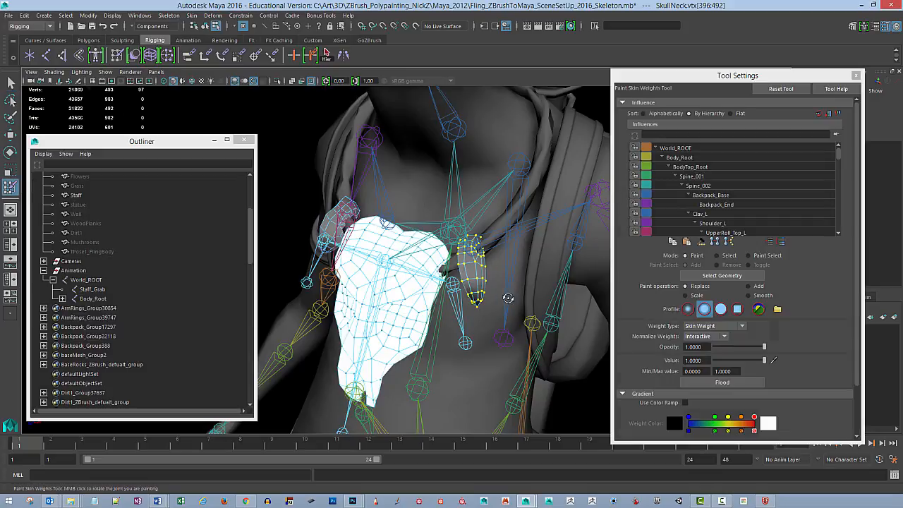
mouse_move(508, 298)
alt+mouse_down()
mouse_move(523, 262)
mouse_move(486, 269)
alt+mouse_up()
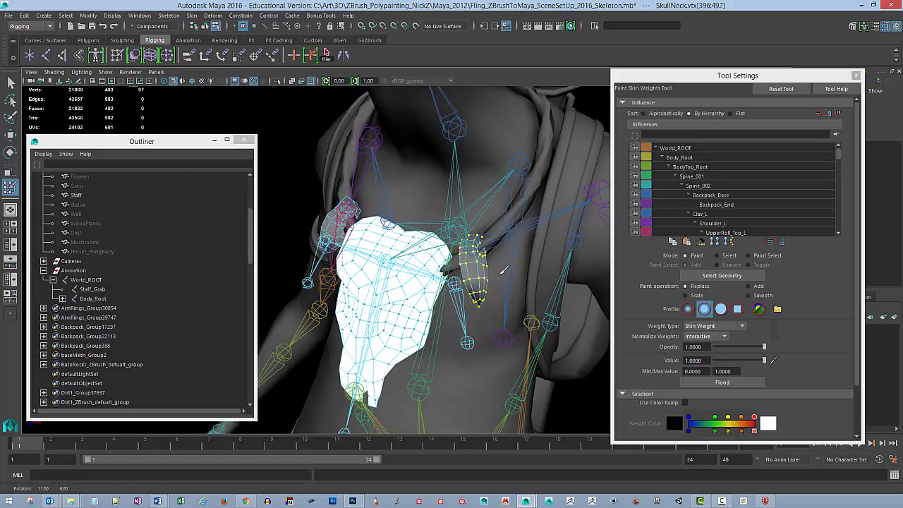
right_click(457, 281)
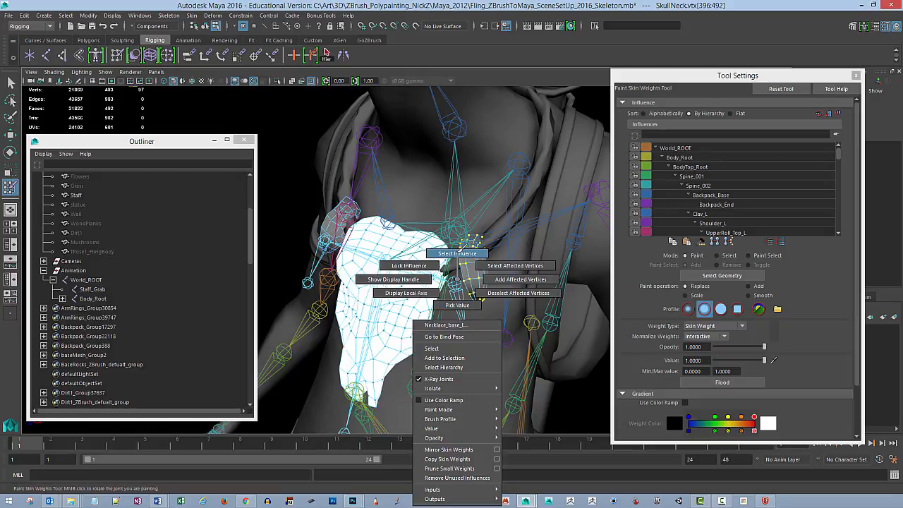
click(457, 253)
click(735, 384)
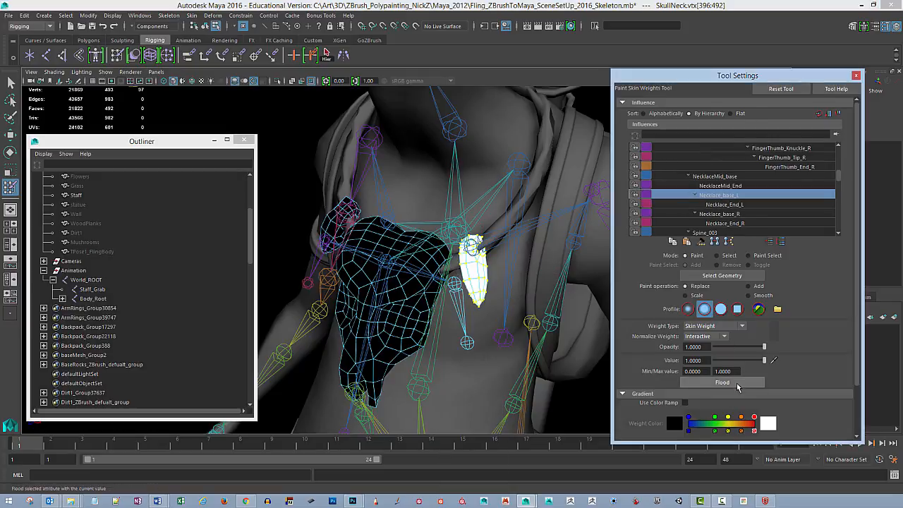
- Leave the painting tool, select the tip vertices of the character's right necklace tooth, and grow the selection over the whole tooth
alt+drag(509, 314, 544, 314)
alt+middle_drag(544, 314, 543, 327)
mouse_move(542, 326)
alt+mouse_down()
mouse_move(558, 319)
mouse_move(541, 322)
alt+mouse_up()
key(q)
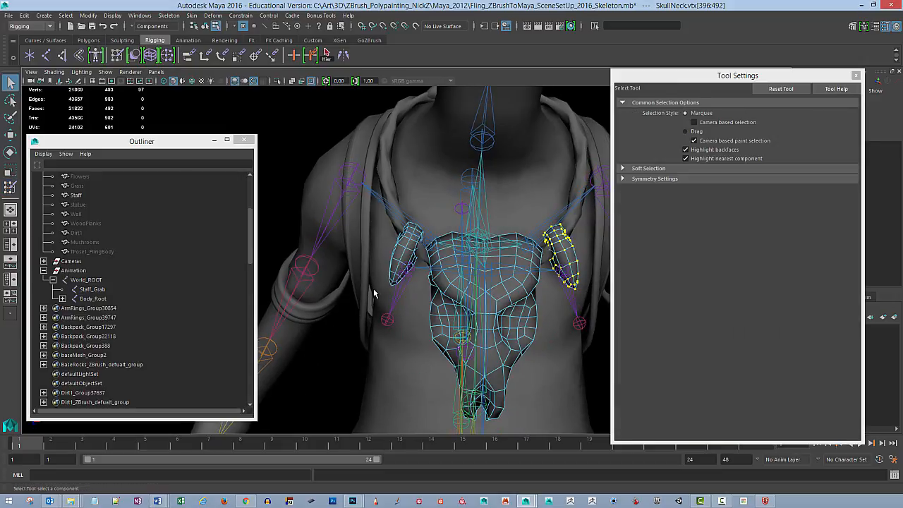
drag(399, 302, 381, 283)
key(shift+period)
key(shift+period)
key(shift+period)
key(shift+period)
key(shift+period)
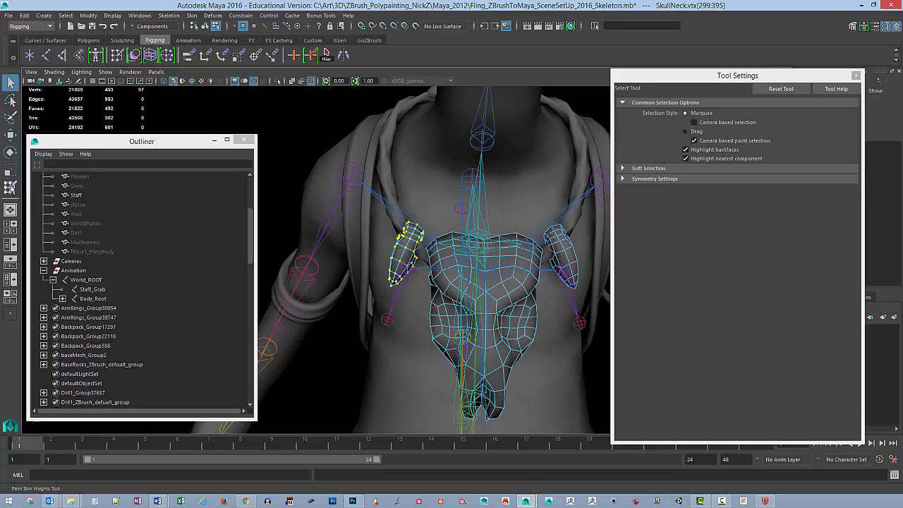
- Resume painting skin weights, pick Necklace_base_R as the influence, and flood the right tooth's vertices with a Replace weight of 1.0
click(11, 187)
alt+drag(456, 283, 427, 284)
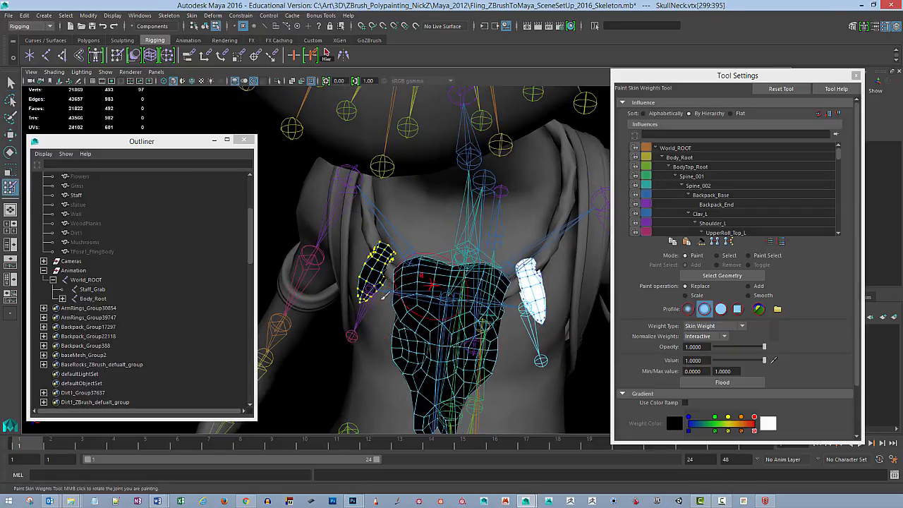
right_click(368, 280)
click(374, 252)
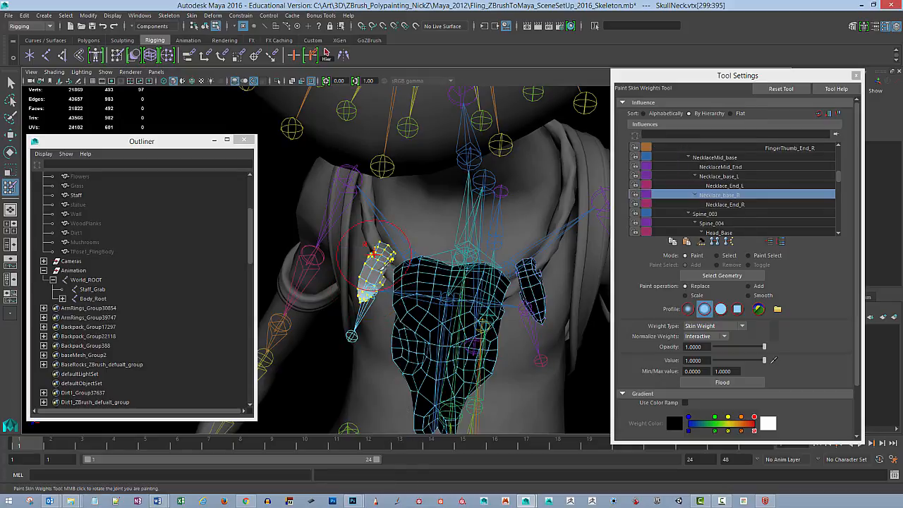
alt+drag(457, 277, 505, 262)
alt+right_drag(507, 263, 534, 235)
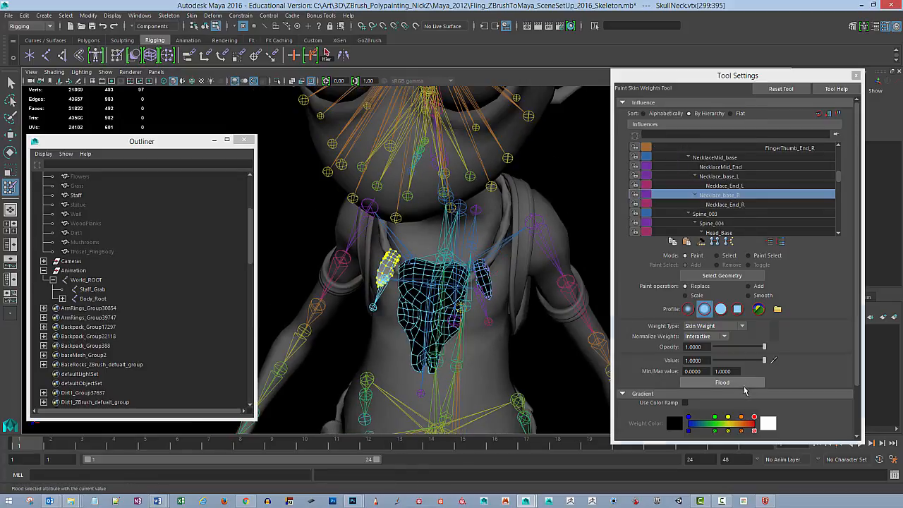
click(743, 386)
- Leave weight painting, return to object mode, and select the Staff_Grab joint on the staff behind the character
alt+right_drag(540, 318, 507, 318)
mouse_move(507, 318)
alt+mouse_down()
mouse_move(494, 297)
mouse_move(499, 323)
mouse_move(420, 319)
mouse_move(428, 331)
alt+mouse_up()
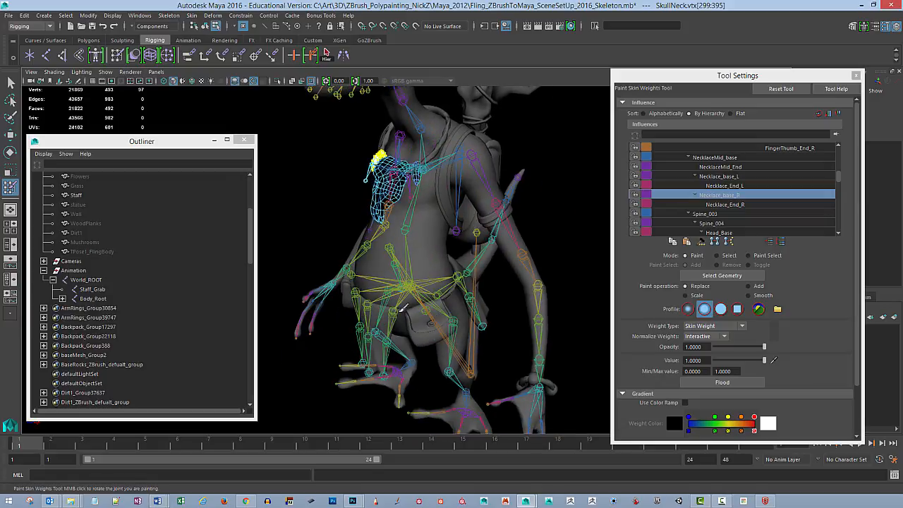
alt+drag(521, 291, 469, 265)
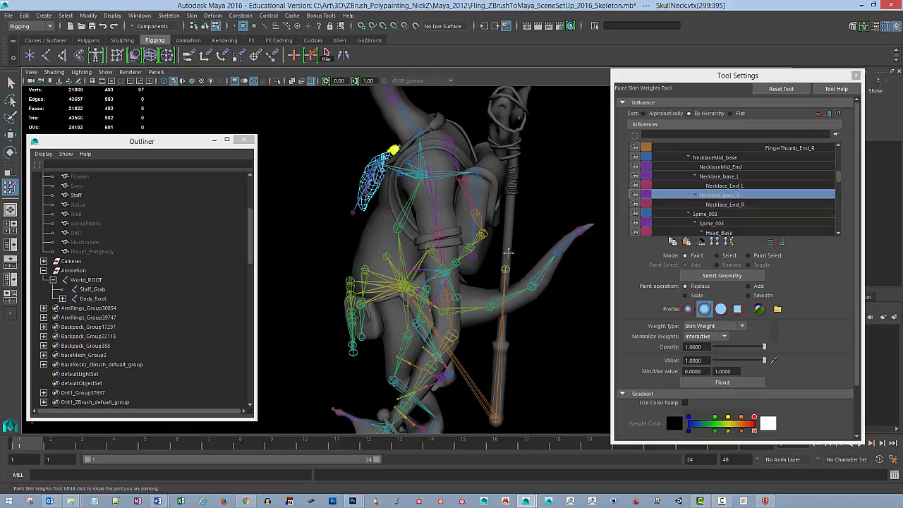
alt+drag(508, 251, 524, 275)
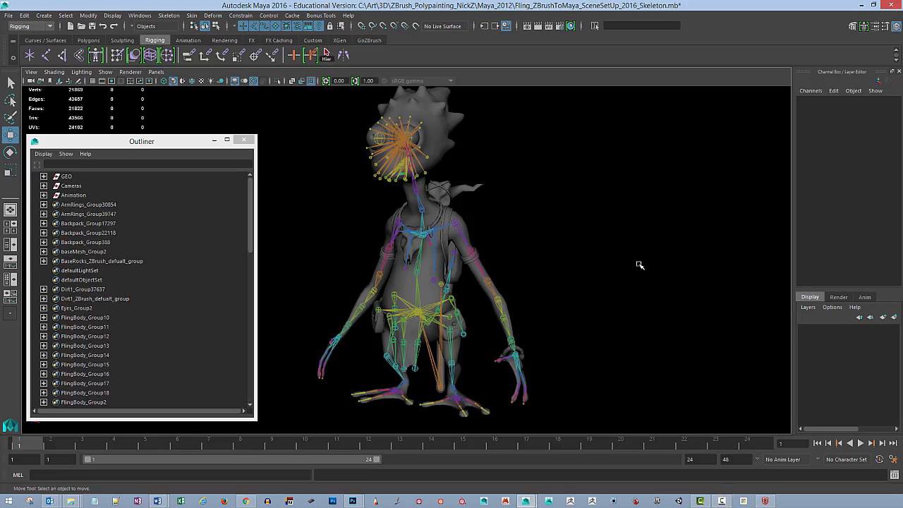
alt+drag(679, 242, 613, 252)
alt+right_drag(613, 251, 676, 244)
alt+middle_drag(676, 243, 692, 252)
alt+drag(692, 252, 673, 260)
alt+right_drag(673, 261, 632, 288)
click(527, 267)
alt+drag(687, 279, 655, 248)
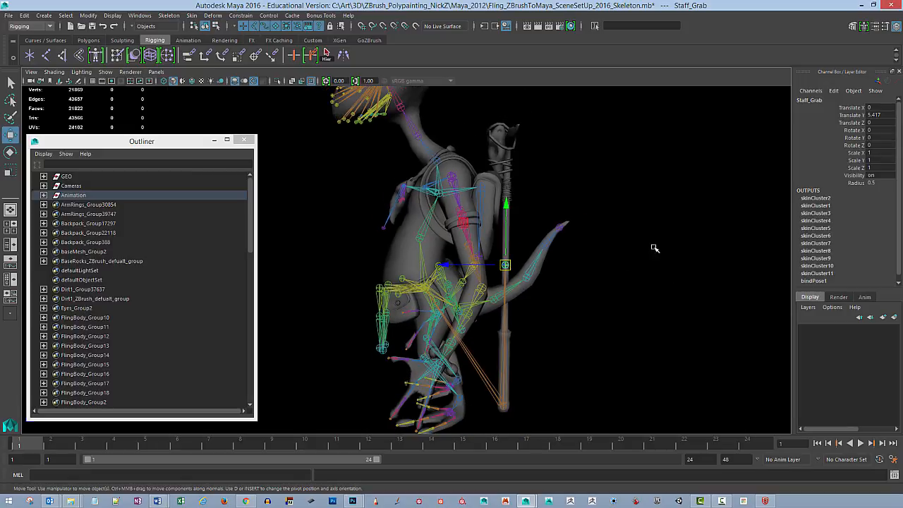
alt+drag(684, 294, 678, 255)
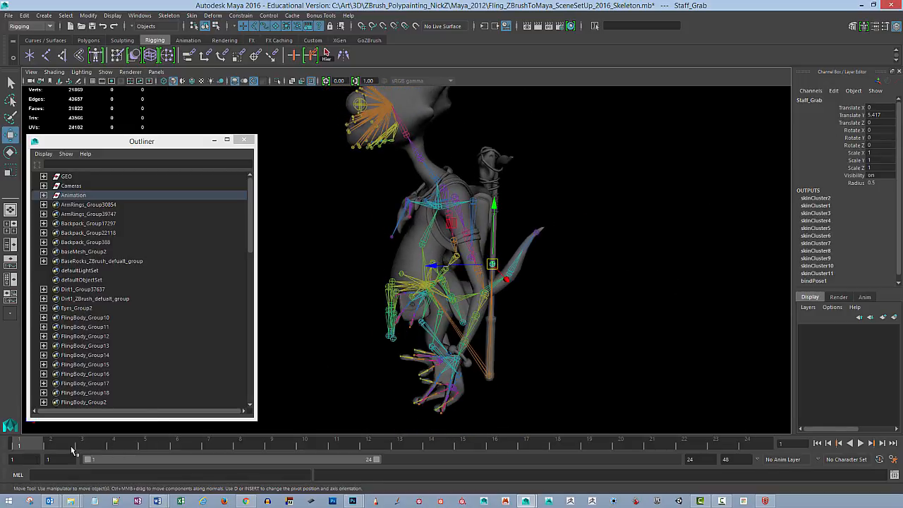
- Set the end of the animation and playback range to frame 300 and go to frame 1
drag(36, 445, 2, 460)
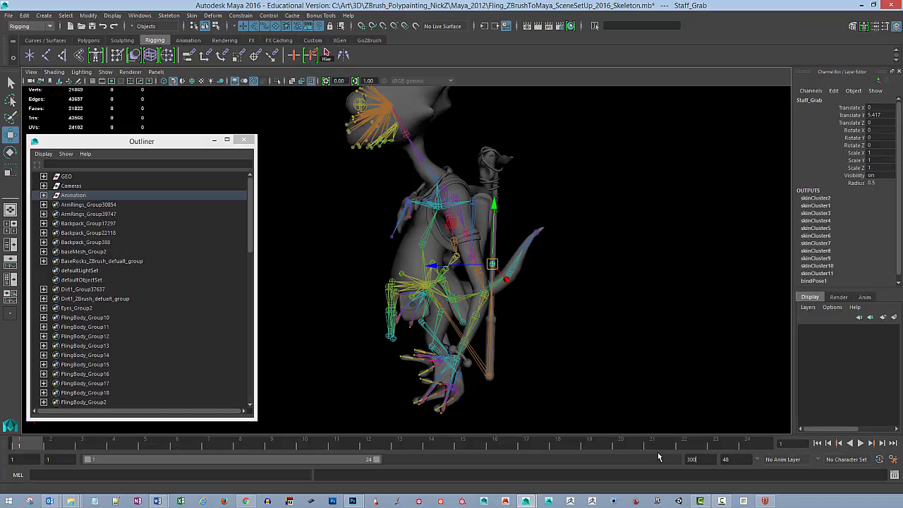
key(Return)
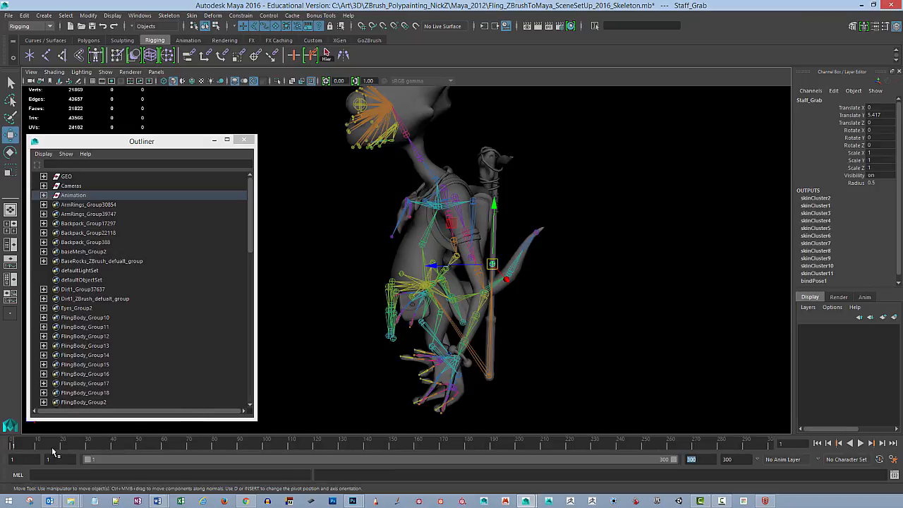
click(14, 448)
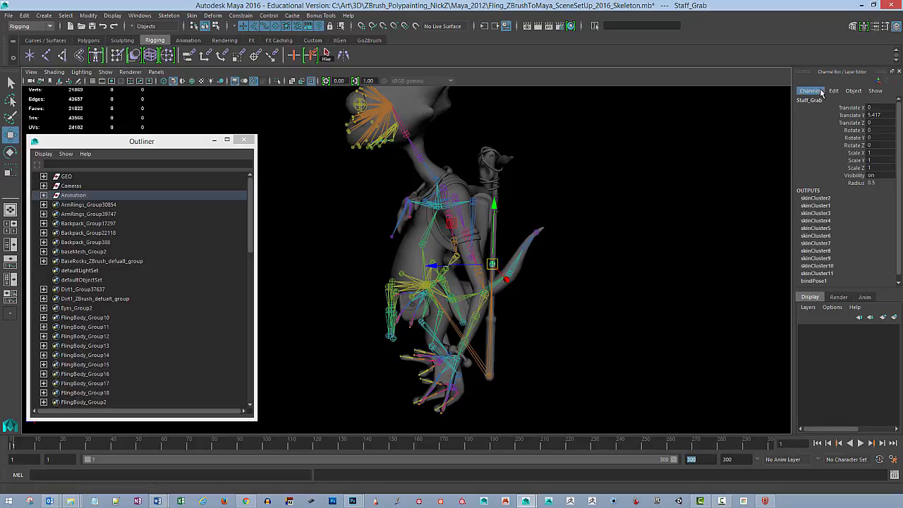
- Key the Translate X through Rotate Z channels of the Staff_Grab joint at frame 1
click(855, 107)
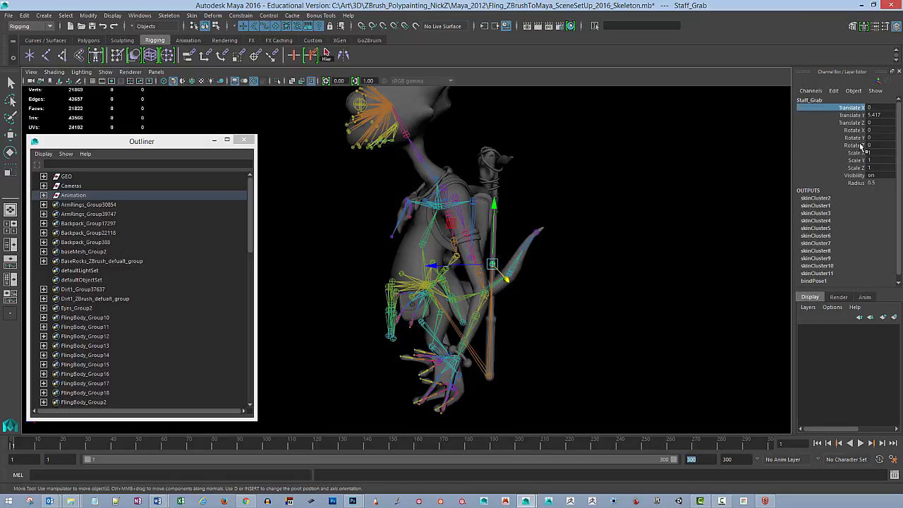
shift+click(860, 145)
click(856, 108)
key(w)
shift+click(856, 147)
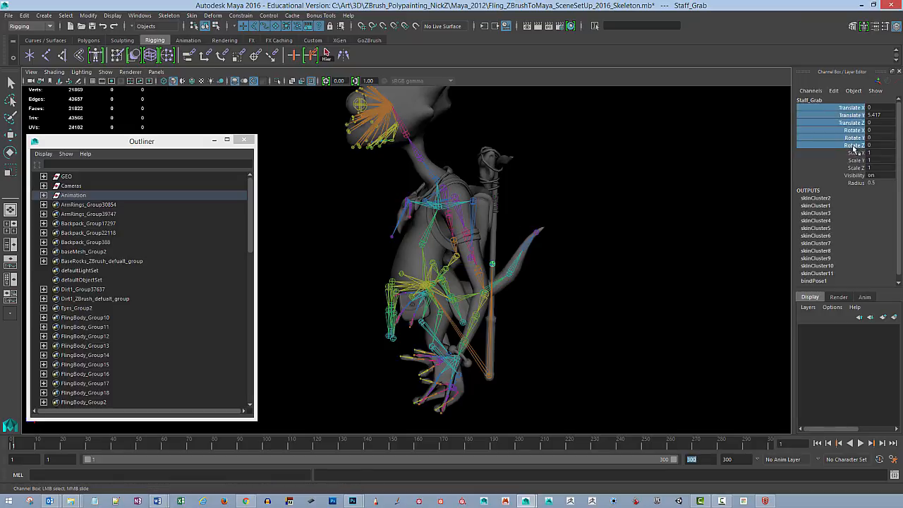
right_click(856, 149)
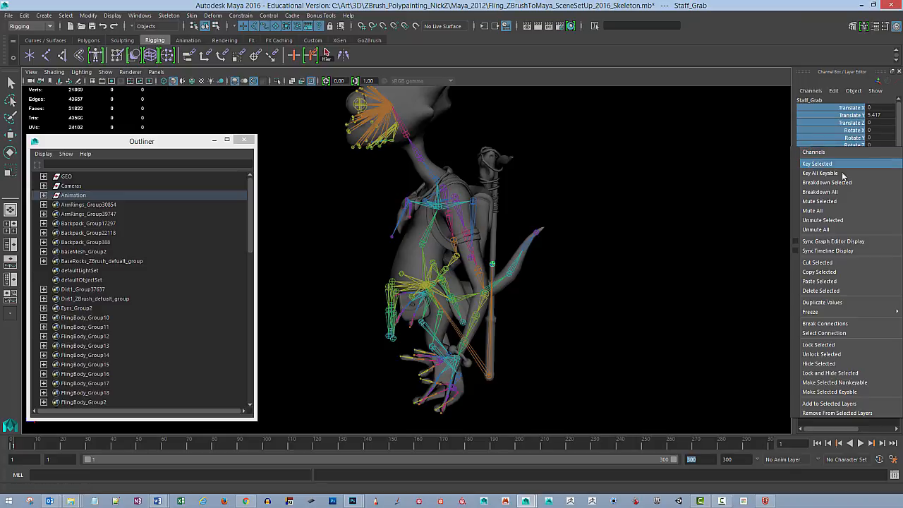
click(846, 171)
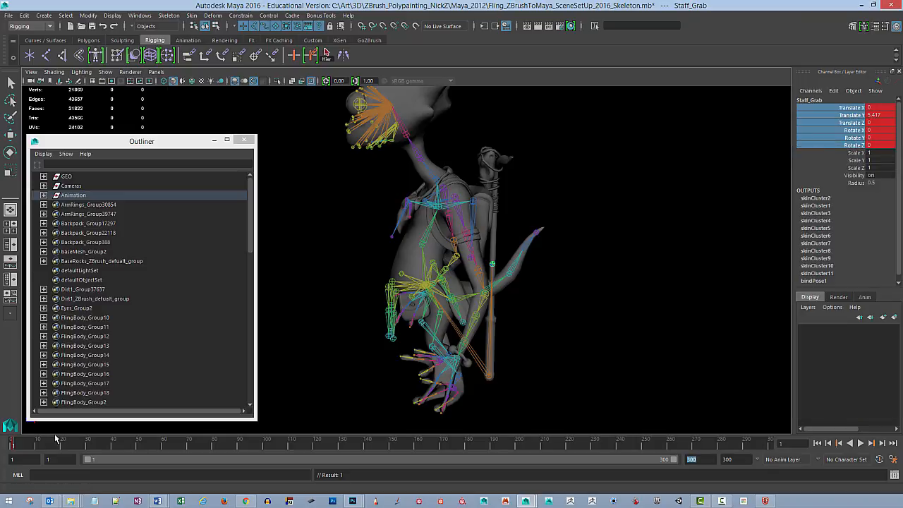
- At frame 10, move the Staff_Grab joint beside the character's right hand, to about Translate X -6.334 and Translate Z 6.648
key(alt+v)
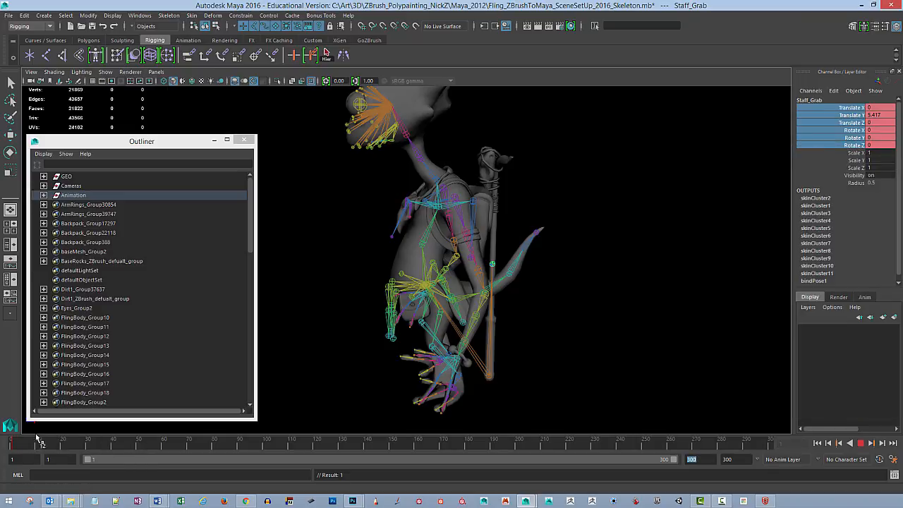
click(11, 438)
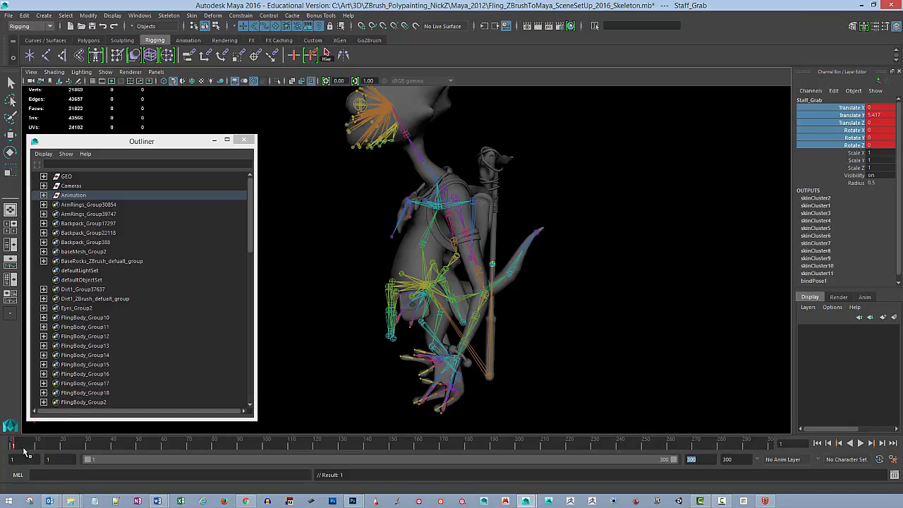
key(alt+v)
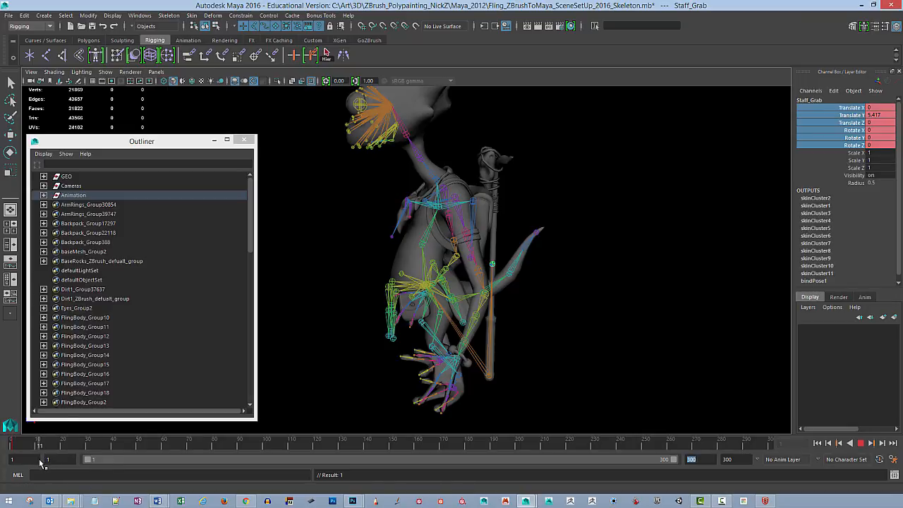
key(alt+v)
alt+drag(497, 292, 515, 287)
key(w)
alt+middle_drag(541, 265, 597, 263)
alt+drag(597, 263, 366, 304)
alt+drag(466, 317, 518, 310)
drag(487, 279, 369, 270)
alt+middle_drag(478, 298, 570, 278)
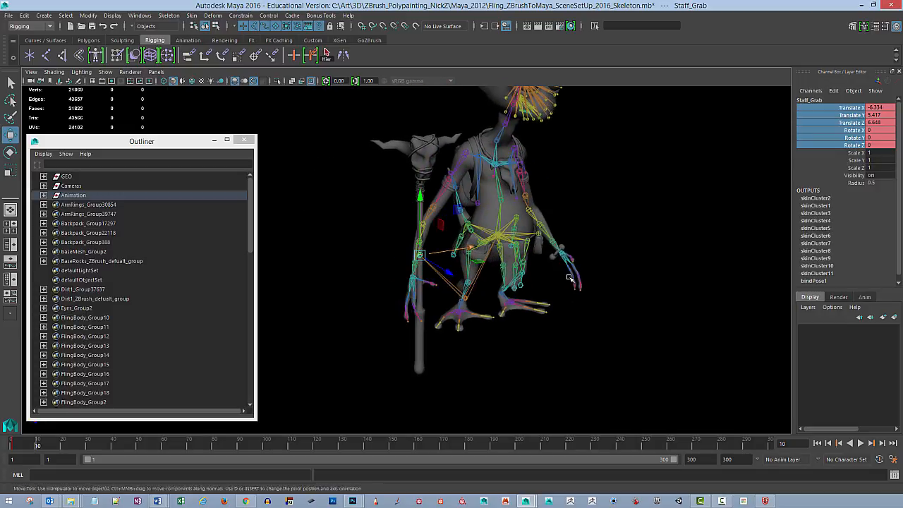
- Key the Translate X through Rotate Z channels of the Staff_Grab joint at frame 10 and play back the staff movement
alt+drag(571, 278, 508, 269)
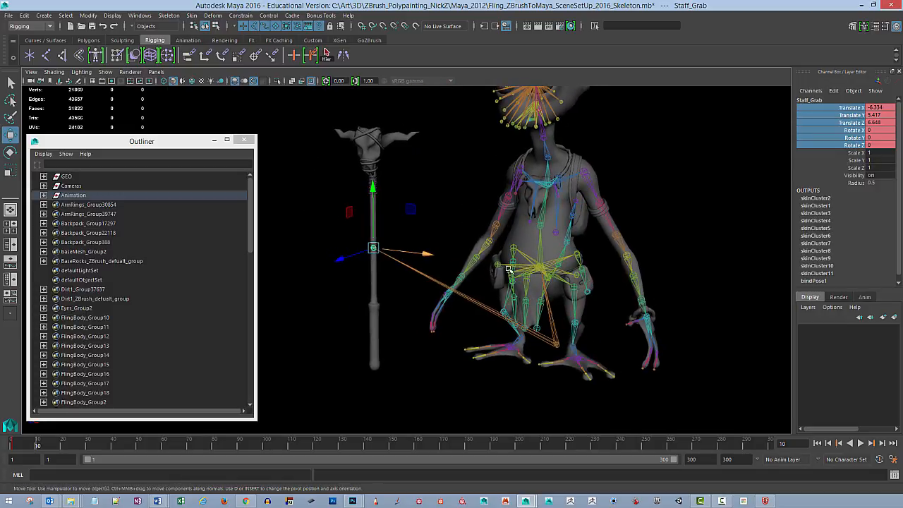
right_click(856, 145)
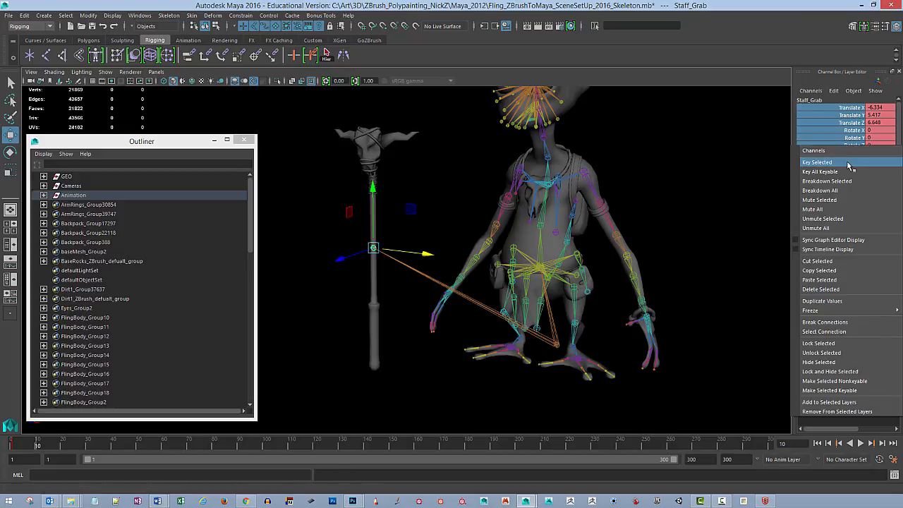
click(843, 156)
key(alt+v)
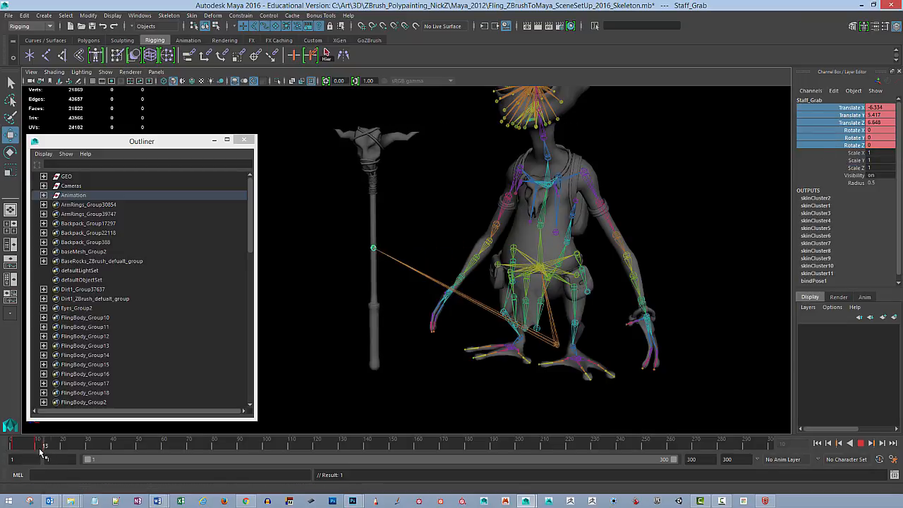
key(alt+v)
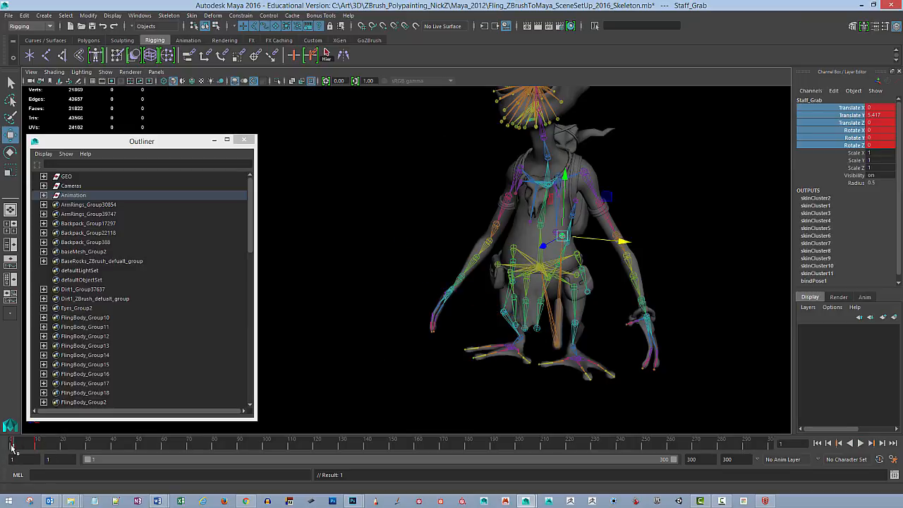
- Key the Translate and Rotate channels of the Eye_L and Eye_R joints together at frame 1, and go to frame 10
alt+drag(649, 159, 614, 212)
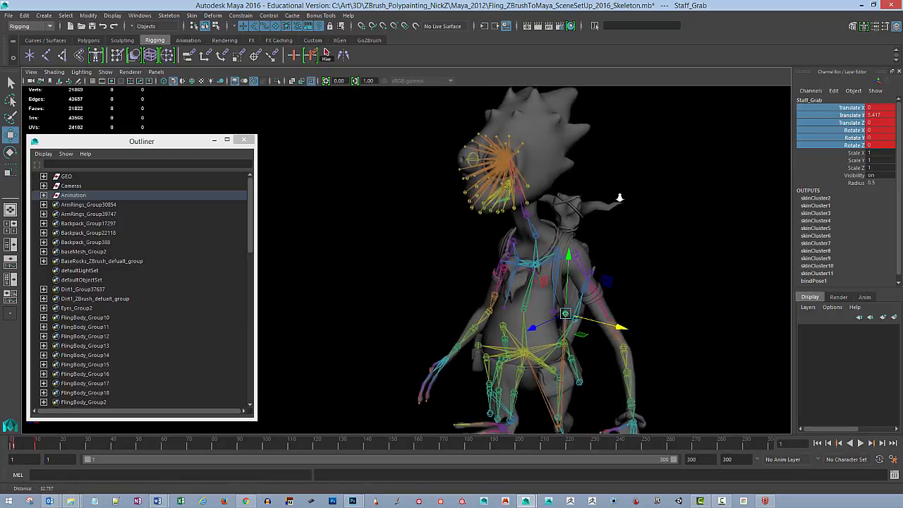
alt+right_drag(614, 211, 711, 220)
alt+middle_drag(711, 197, 670, 225)
alt+drag(670, 225, 629, 244)
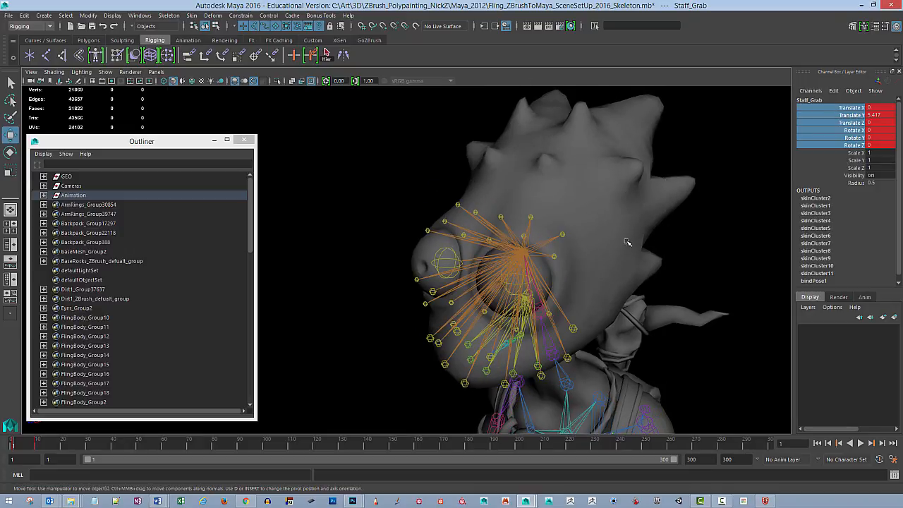
alt+right_drag(623, 244, 660, 269)
click(550, 292)
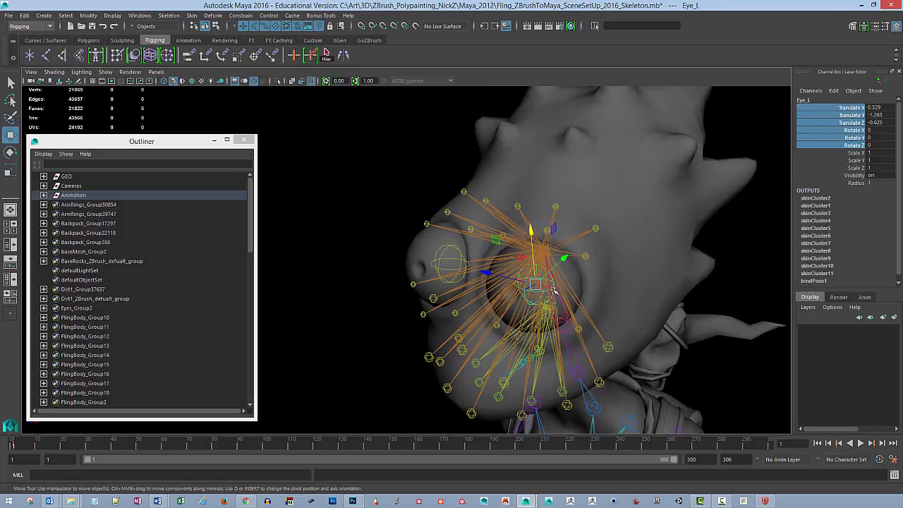
click(449, 264)
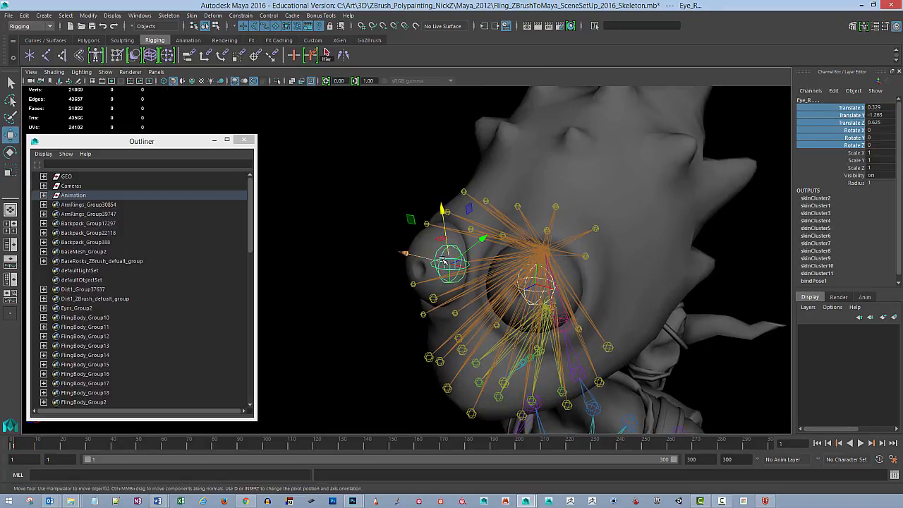
right_click(853, 135)
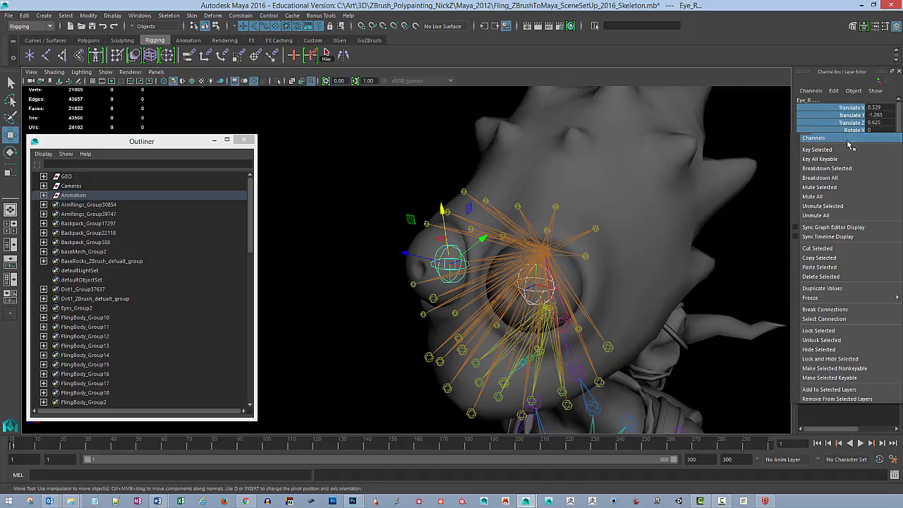
click(843, 153)
drag(19, 448, 38, 446)
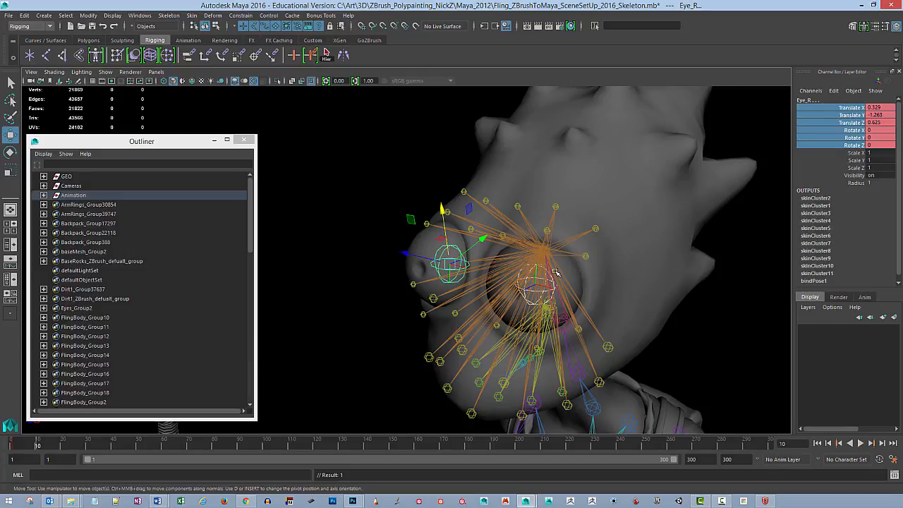
- Try rotating both eye joints together at frame 10 and undo the rotations
key(e)
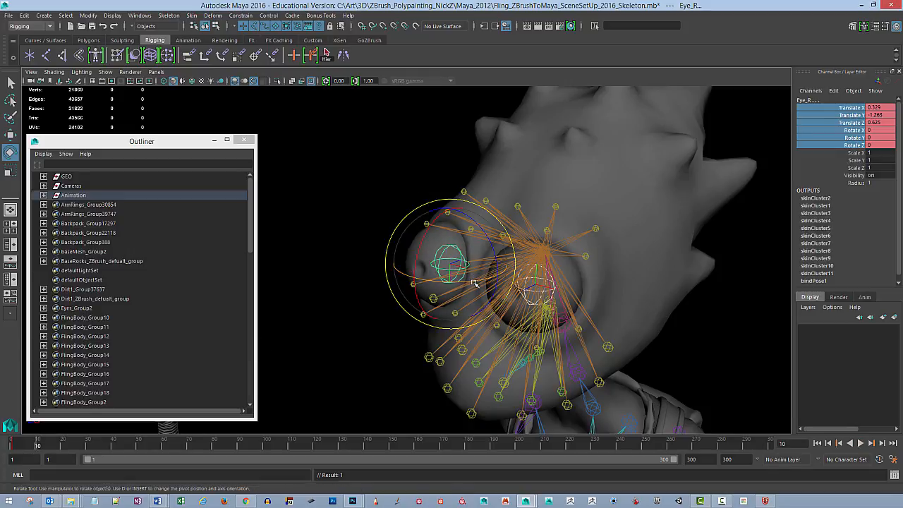
mouse_move(492, 283)
mouse_down()
mouse_move(494, 297)
mouse_move(484, 298)
mouse_up()
key(ctrl+z)
key(ctrl+z)
key(ctrl+z)
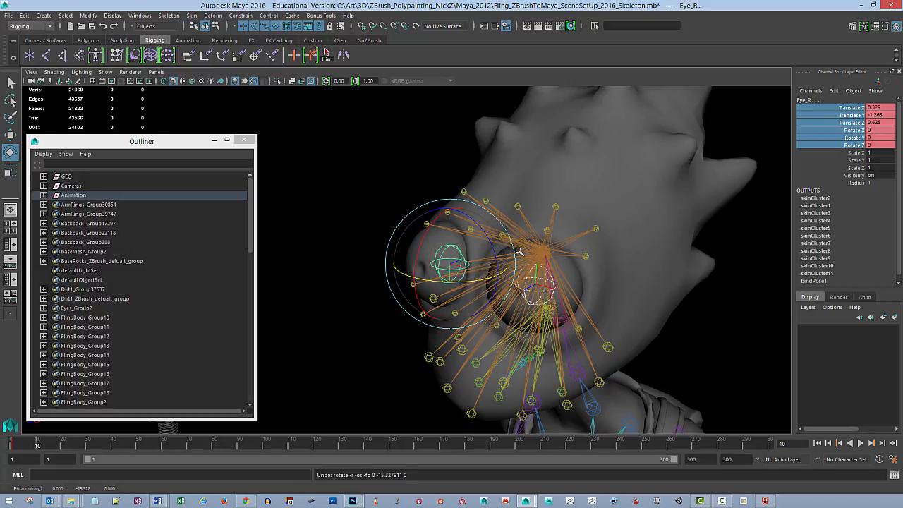
key(ctrl+z)
key(ctrl+z)
key(ctrl+z)
key(ctrl+z)
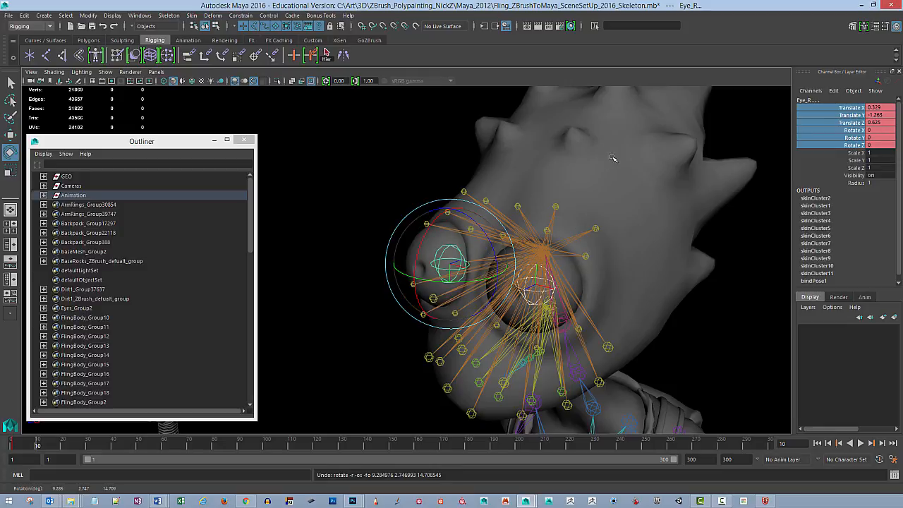
- Select only the Eye_R joint and set its Rotate Y to -45
alt+drag(673, 329, 662, 291)
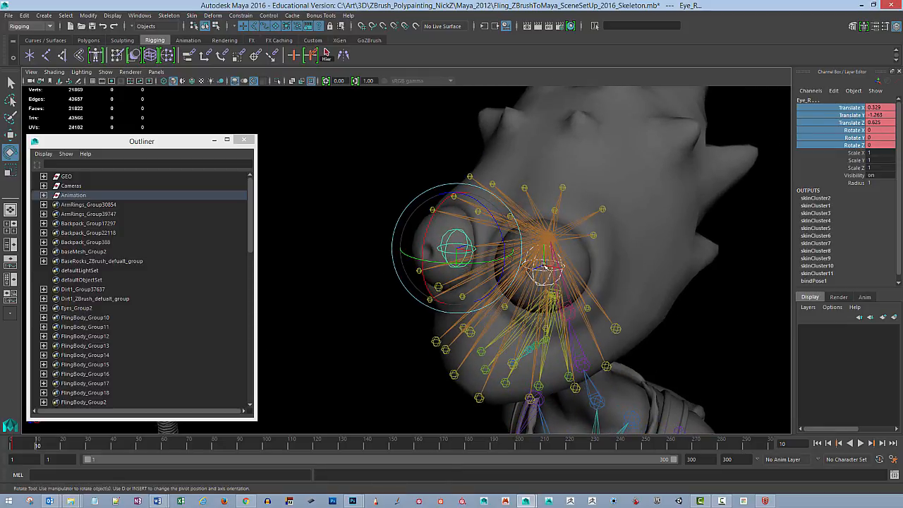
click(685, 322)
click(456, 251)
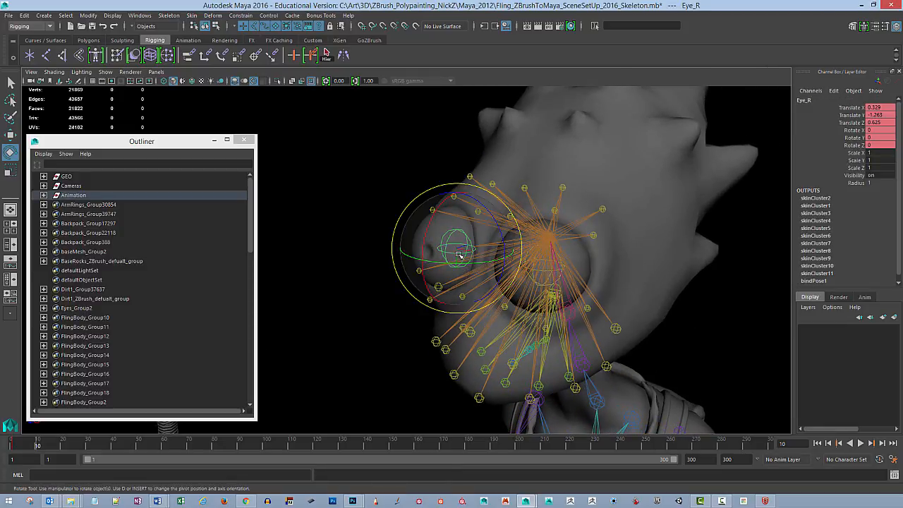
drag(458, 264, 498, 275)
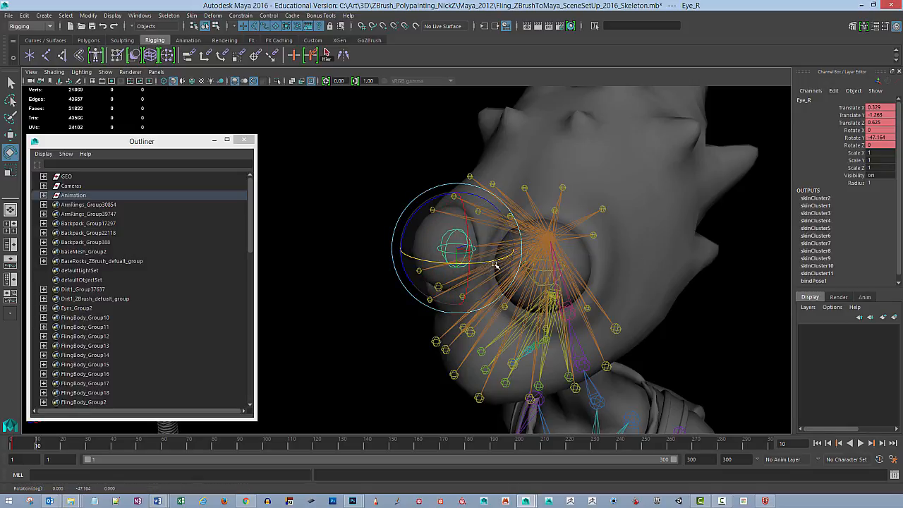
double_click(879, 139)
text(0)
key(Return)
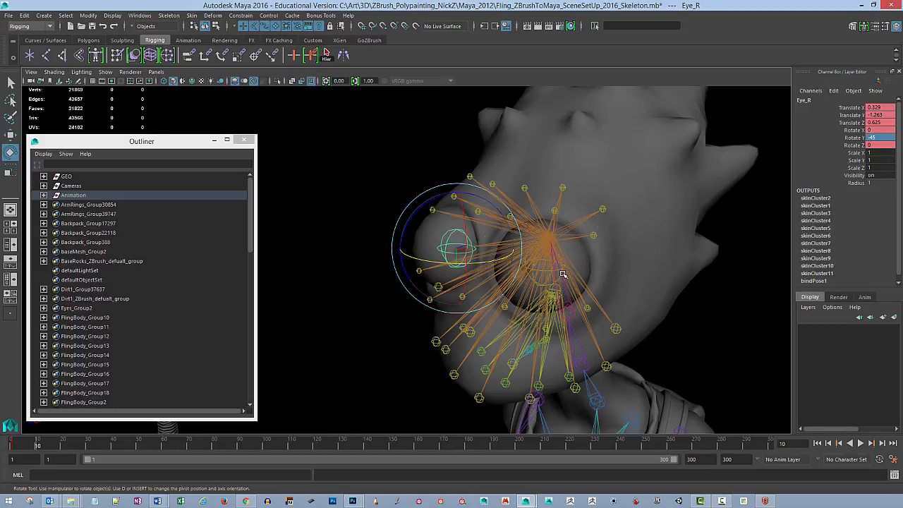
- Rotate the Eye_L joint the opposite way, setting its Rotate Y to 45
click(562, 273)
drag(549, 281, 596, 284)
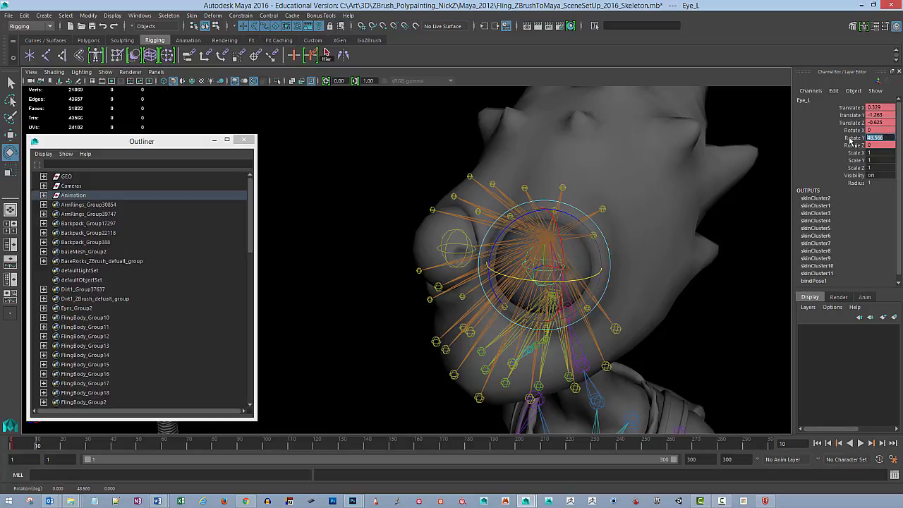
text(45)
key(Return)
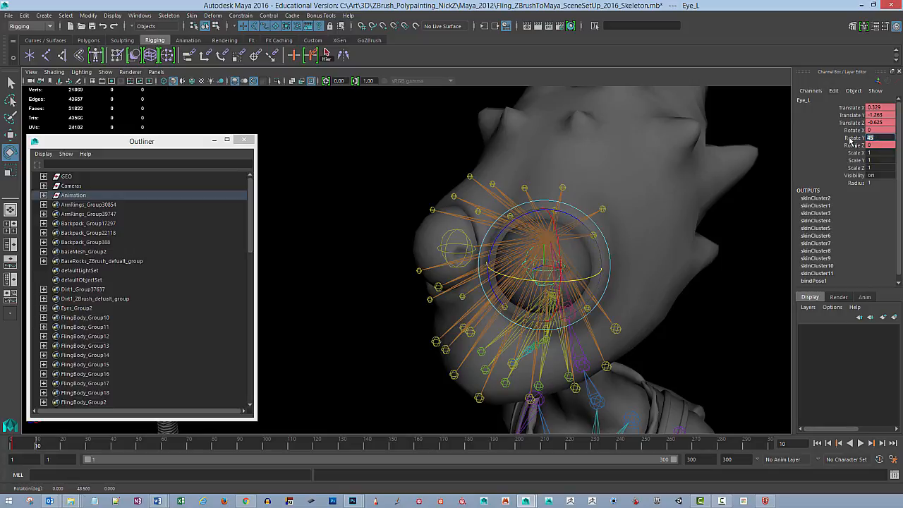
- Key the Translate X through Rotate Z channels of both eye joints at frame 10 and play back the eye rotation
click(452, 244)
alt+drag(579, 272, 663, 246)
click(663, 247)
click(849, 108)
key(w)
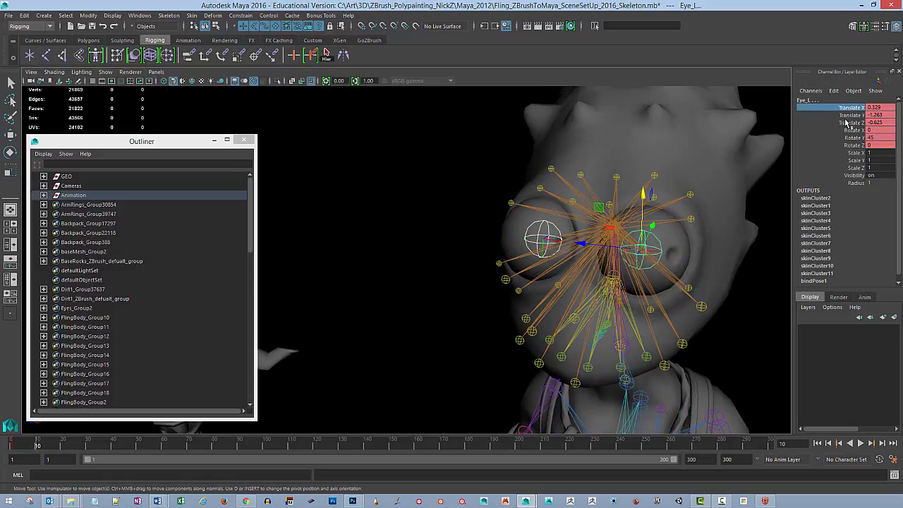
shift+click(852, 147)
right_click(855, 145)
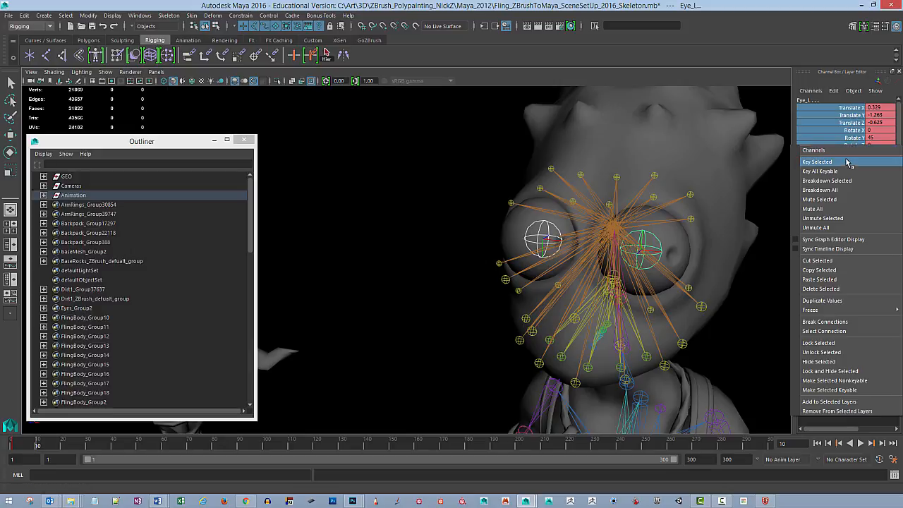
click(845, 163)
key(alt+v)
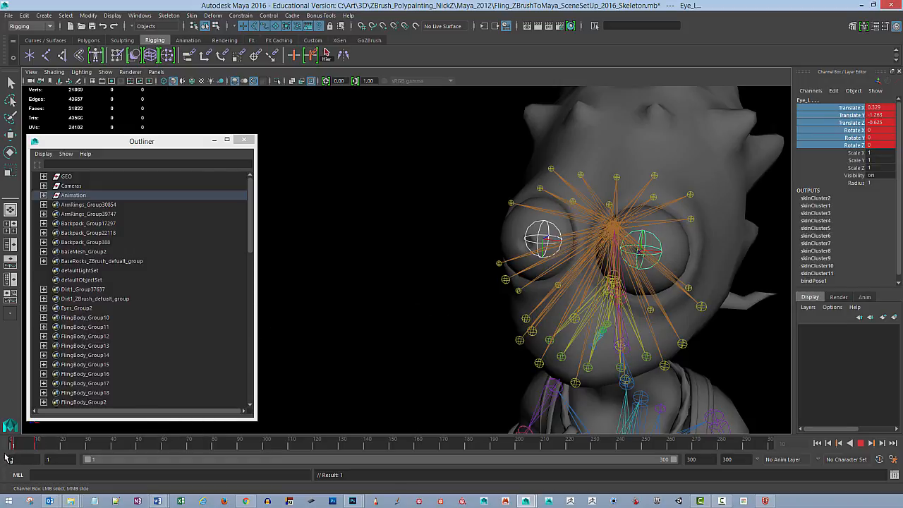
key(alt+v)
- Select the Jaw joint at frame 10 and key its Translate X through Rotate Z channels
alt+middle_drag(567, 278, 589, 264)
alt+drag(590, 264, 550, 275)
drag(28, 449, 39, 446)
click(543, 327)
alt+drag(596, 309, 548, 333)
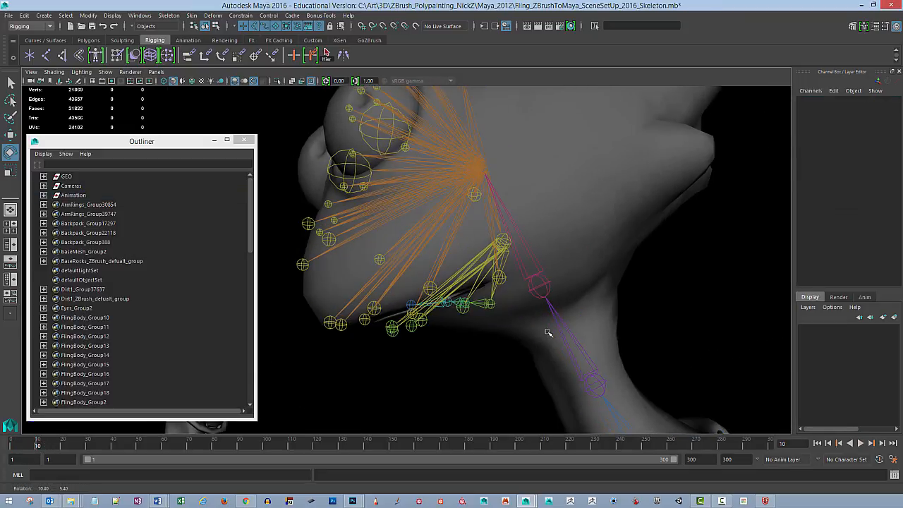
click(508, 252)
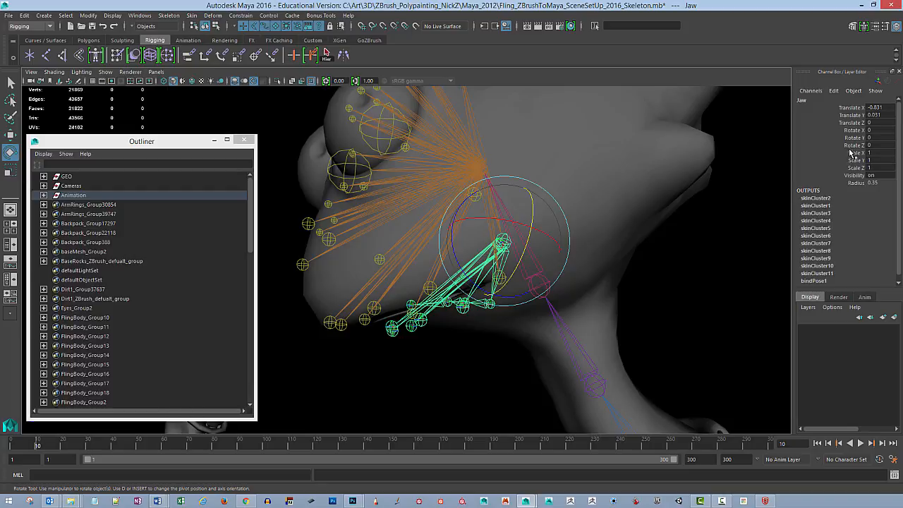
click(851, 108)
key(w)
shift+click(867, 146)
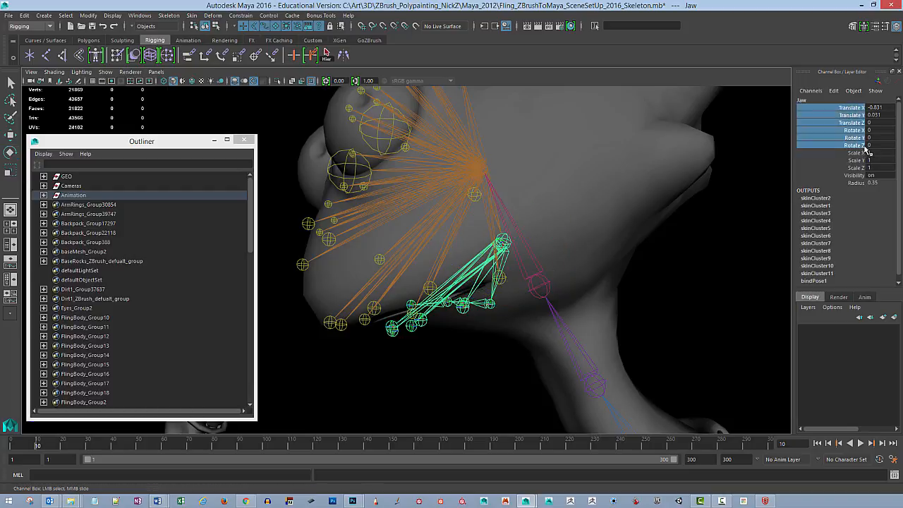
right_click(864, 146)
click(840, 164)
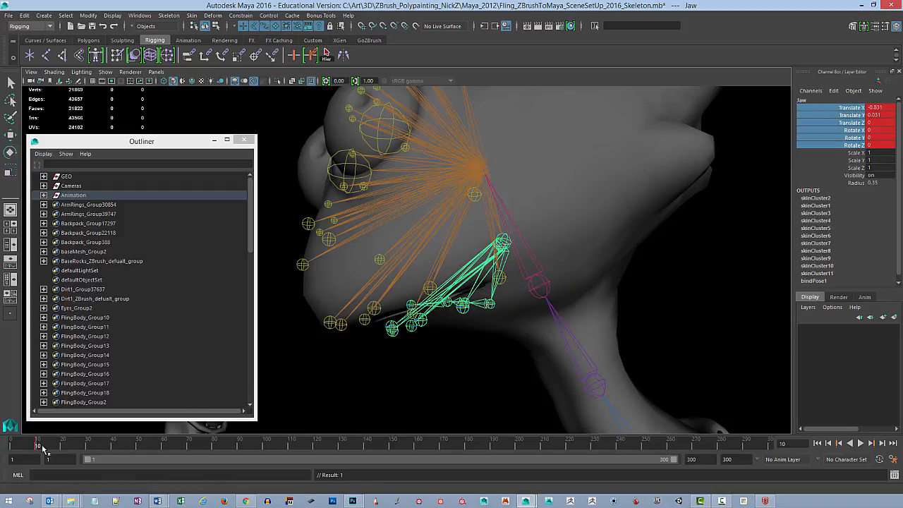
- At frame 20, rotate the Jaw joint open to about Rotate Z -28.484 and key its Translate and Rotate channels
drag(54, 447, 64, 446)
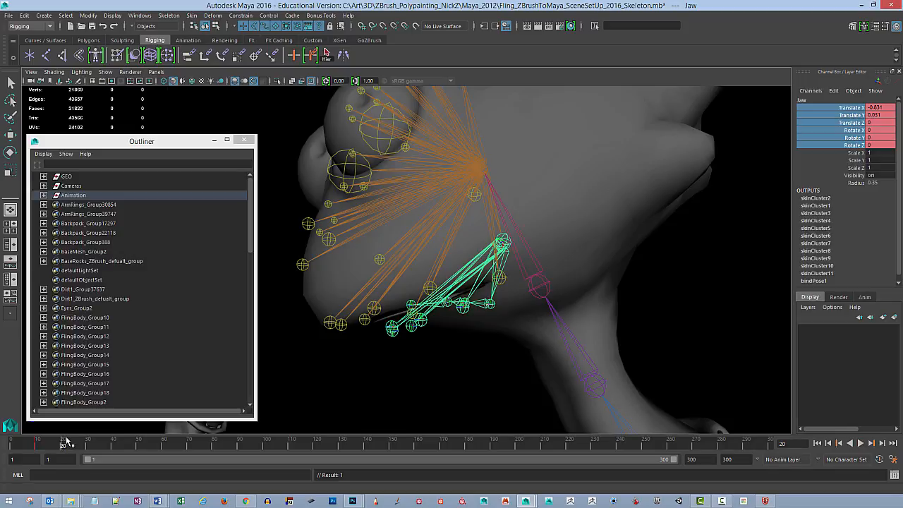
key(e)
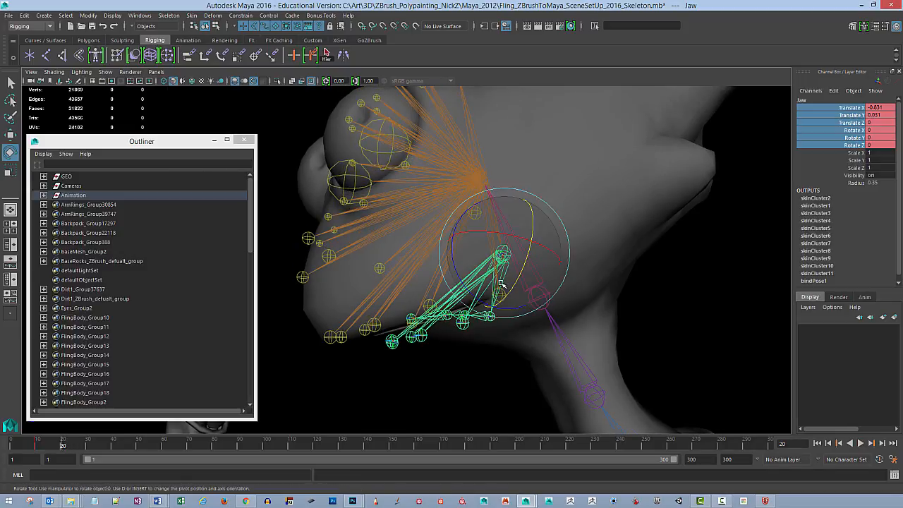
drag(501, 283, 445, 291)
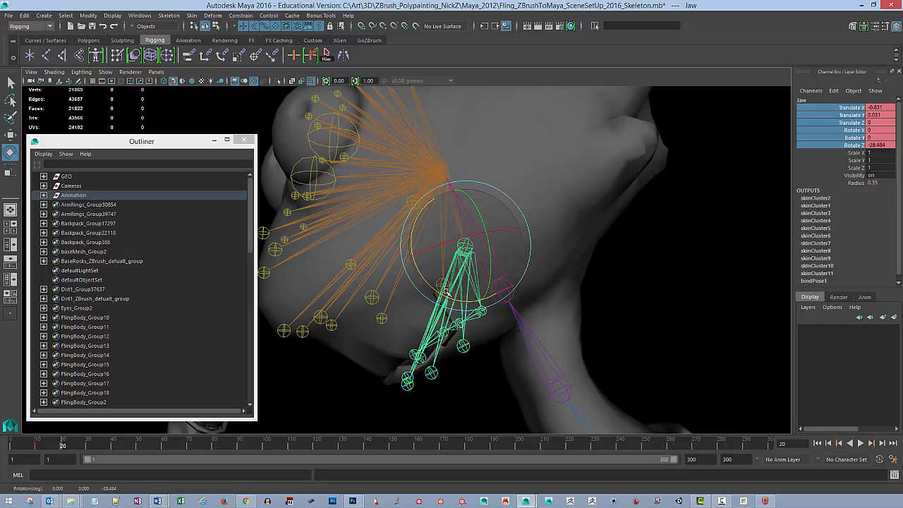
right_click(852, 150)
click(841, 167)
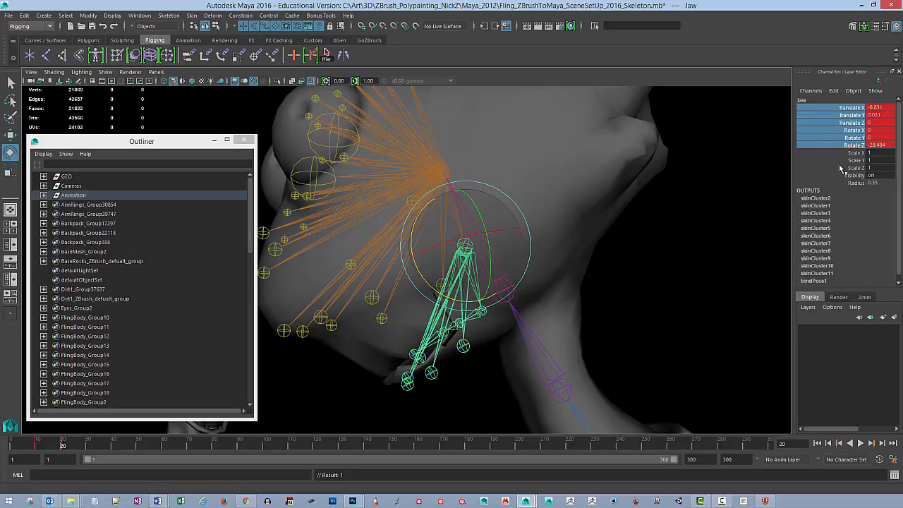
mouse_move(62, 448)
mouse_down()
mouse_move(10, 448)
mouse_move(64, 450)
mouse_up()
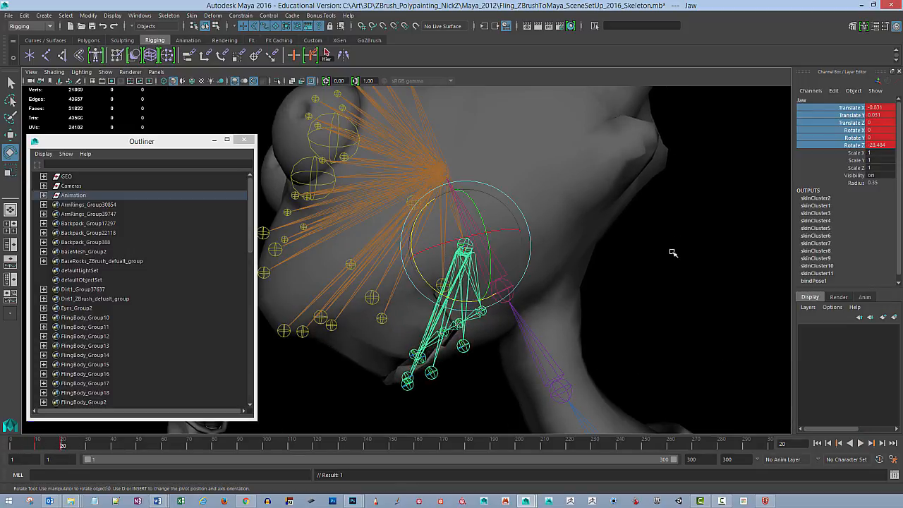
- Return the timeline to frame 1 with the necklace and chest joints in view
alt+right_drag(673, 252, 572, 220)
alt+middle_drag(685, 339, 654, 220)
alt+right_drag(653, 219, 592, 237)
alt+drag(592, 238, 603, 209)
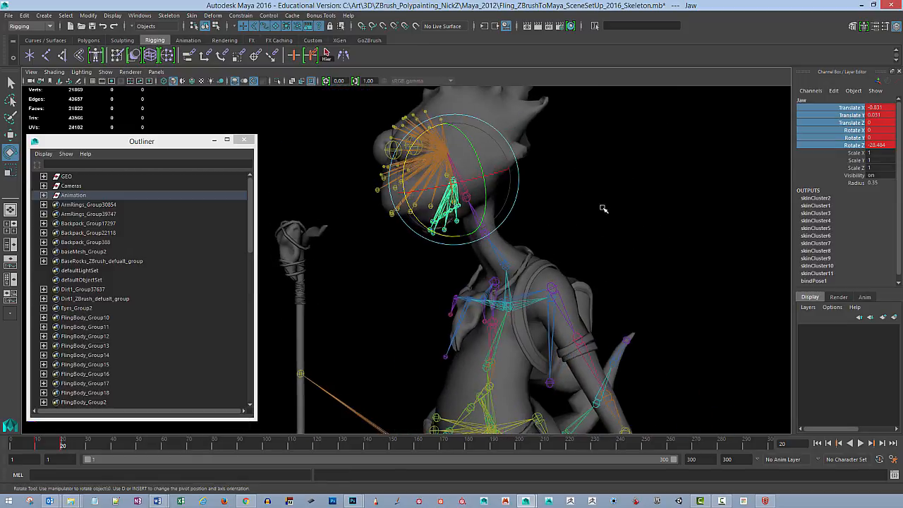
alt+right_drag(603, 208, 695, 245)
alt+middle_drag(705, 278, 637, 219)
alt+drag(637, 219, 651, 226)
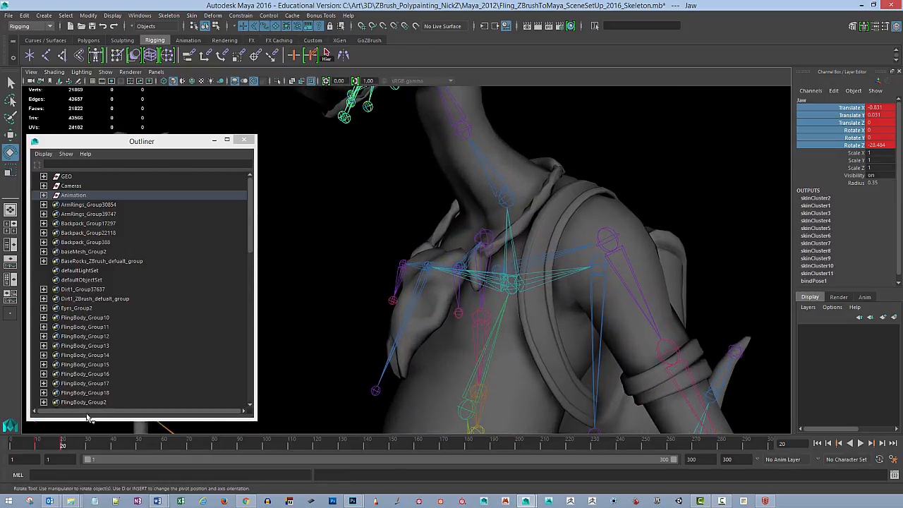
drag(63, 445, 0, 452)
- Test the skinning by moving the NecklaceMid_base joint, and undo the move
click(420, 281)
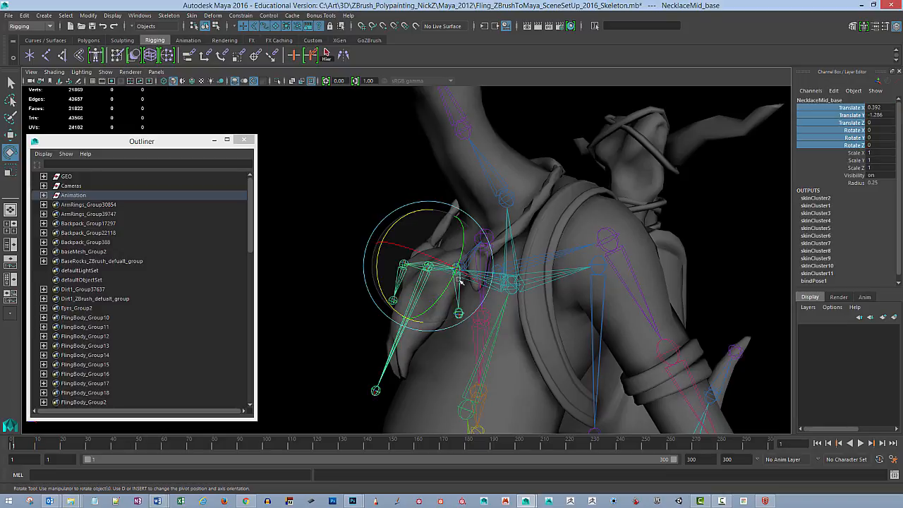
alt+middle_drag(460, 280, 484, 264)
mouse_move(484, 264)
alt+mouse_down()
mouse_move(472, 266)
mouse_move(484, 276)
alt+mouse_up()
key(w)
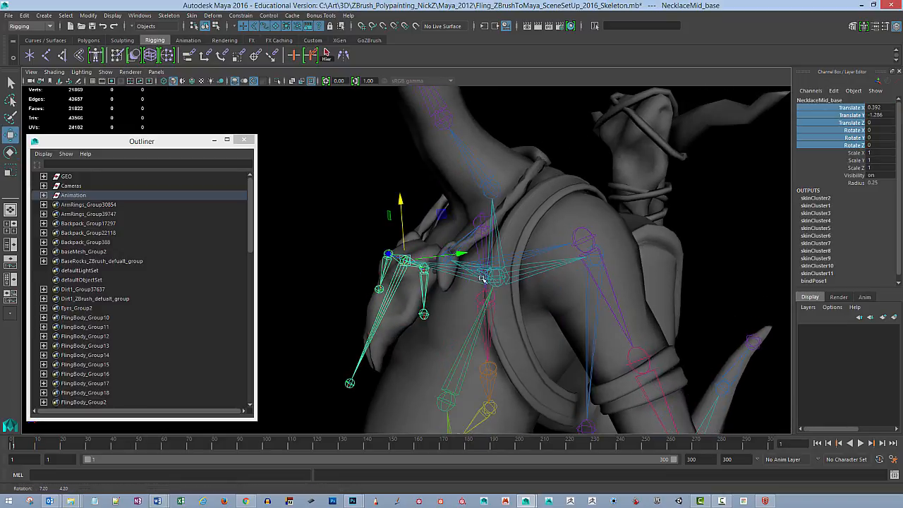
drag(439, 214, 417, 249)
key(ctrl+z)
key(ctrl+z)
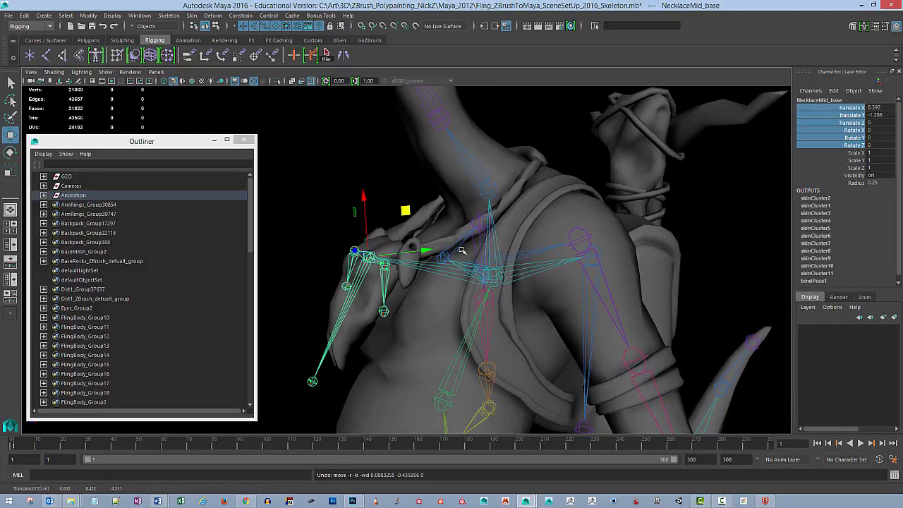
- Test-move the Necklace_base_L joint to check its skinning, and undo the move
alt+middle_drag(543, 232, 515, 149)
alt+drag(540, 228, 513, 247)
click(515, 169)
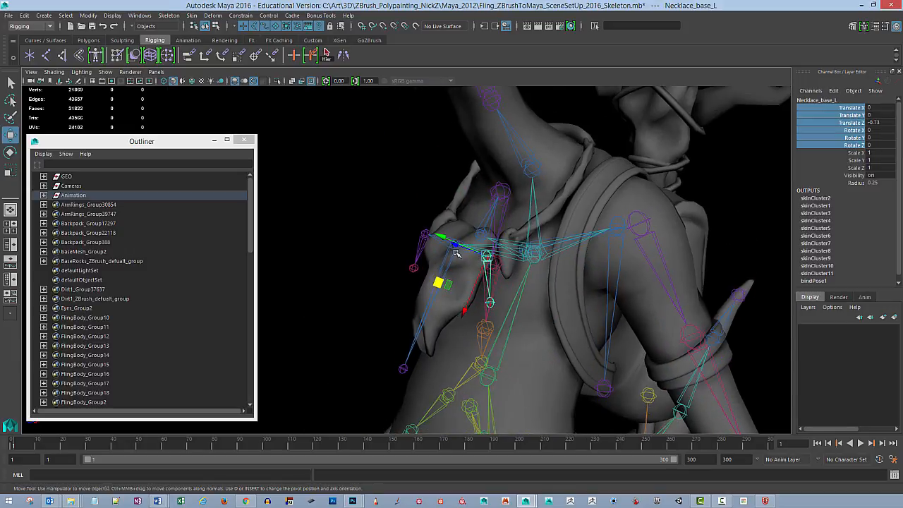
click(443, 284)
alt+drag(531, 291, 320, 325)
key(ctrl+z)
- Test-move the Backpack_Base joint to check the backpack's skinning, and undo the move
alt+drag(671, 239, 612, 230)
alt+middle_drag(699, 239, 601, 237)
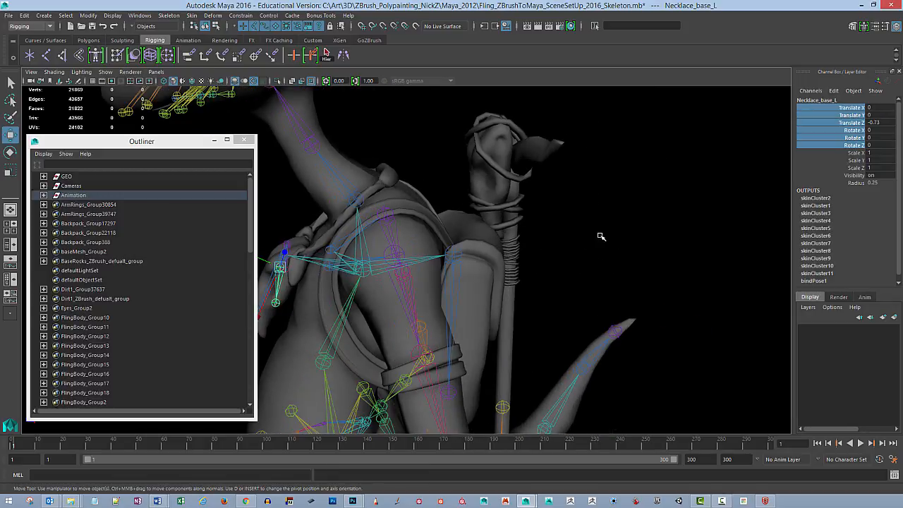
click(455, 273)
alt+drag(534, 254, 497, 247)
drag(465, 208, 487, 216)
key(ctrl+z)
- Test-move the SaddleBag_L joint to check the saddlebag's skinning, and undo the move
alt+right_drag(647, 249, 555, 253)
alt+middle_drag(556, 252, 636, 120)
alt+drag(623, 252, 650, 227)
alt+right_drag(645, 221, 591, 229)
alt+drag(584, 248, 609, 261)
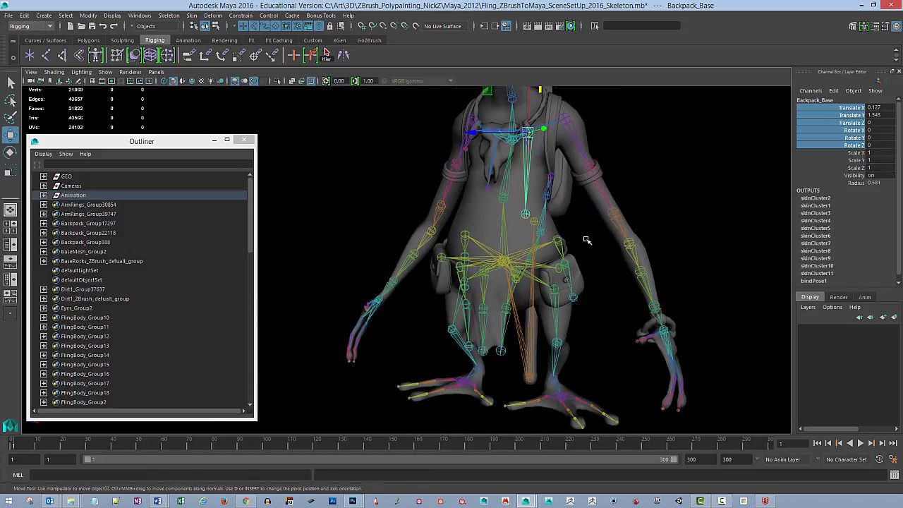
alt+right_drag(586, 240, 647, 252)
alt+middle_drag(647, 252, 590, 273)
alt+drag(589, 276, 600, 296)
click(573, 298)
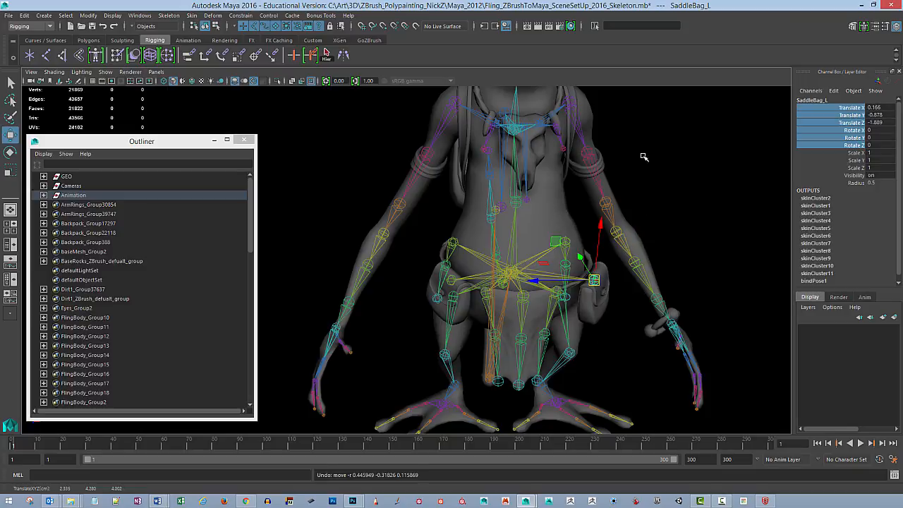
- Select the Necklace_base_L joint and examine its placement against the tusk on the necklace
alt+drag(676, 223, 605, 230)
alt+middle_drag(530, 177, 553, 240)
alt+right_drag(552, 240, 612, 226)
alt+drag(612, 226, 583, 254)
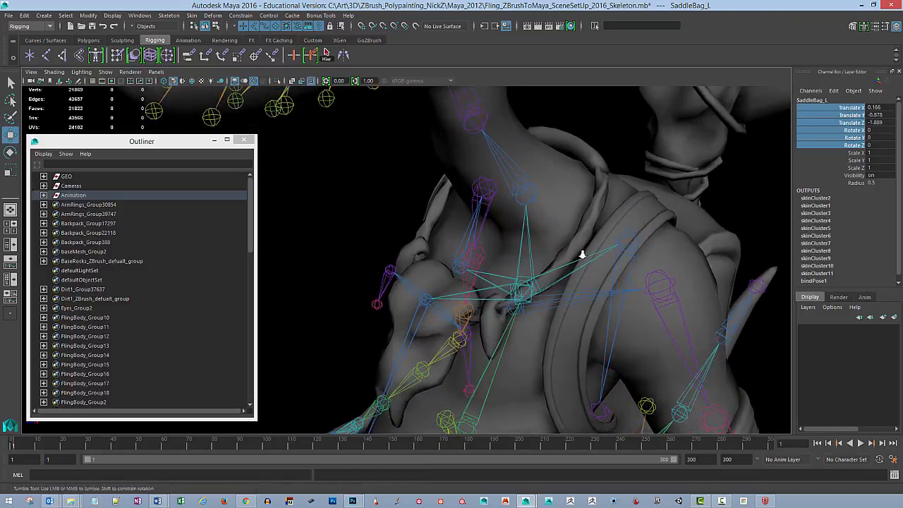
alt+right_drag(583, 254, 607, 264)
alt+drag(607, 263, 448, 303)
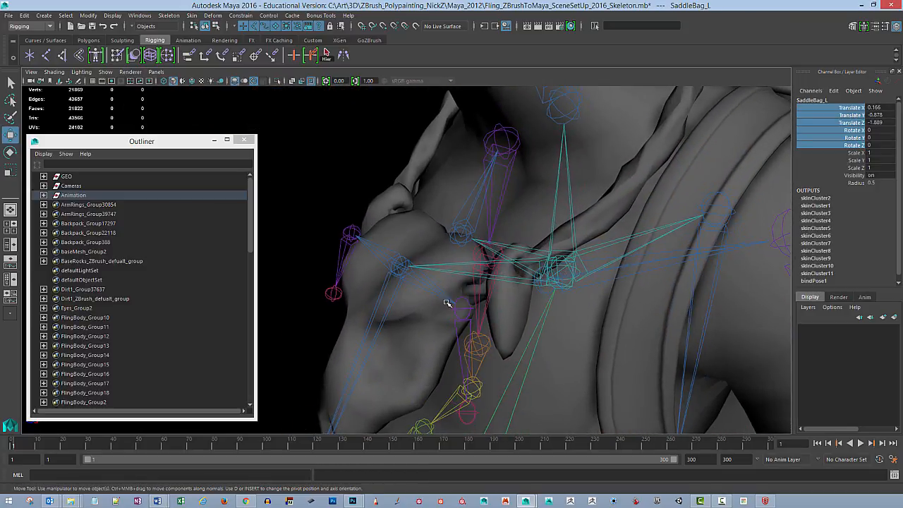
click(465, 320)
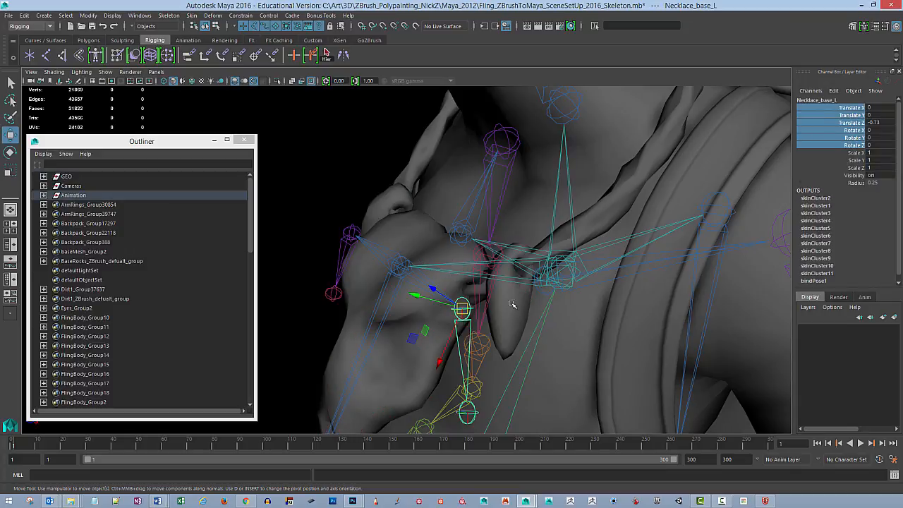
alt+drag(546, 292, 528, 296)
mouse_move(474, 287)
alt+mouse_down()
mouse_move(505, 283)
mouse_move(472, 276)
alt+mouse_up()
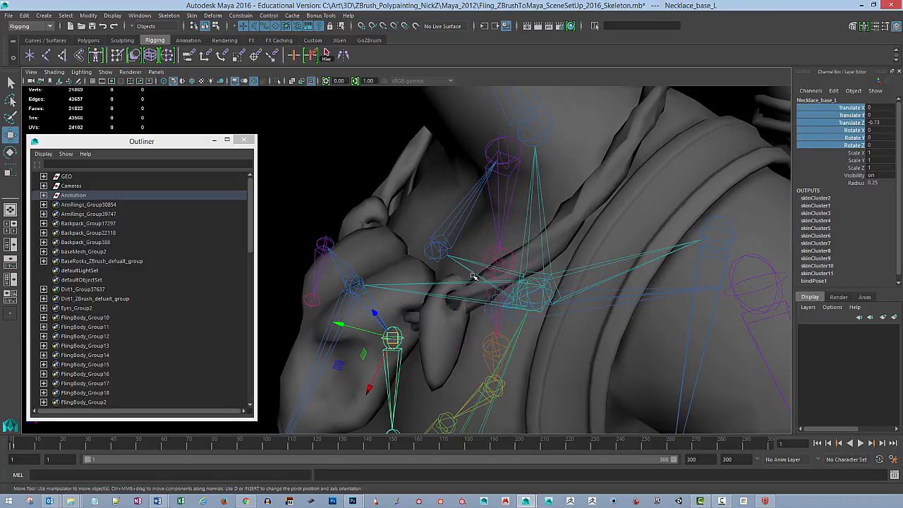
alt+drag(464, 321, 464, 319)
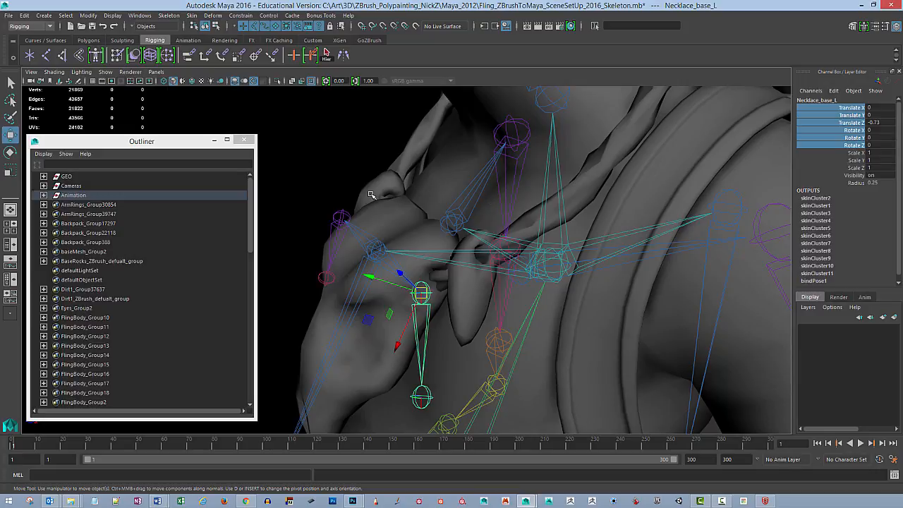
- With Move Skinned Joints, shift both Necklace_base joints back toward the chest, to Translate X -0.068 and Translate Y -0.142
click(192, 15)
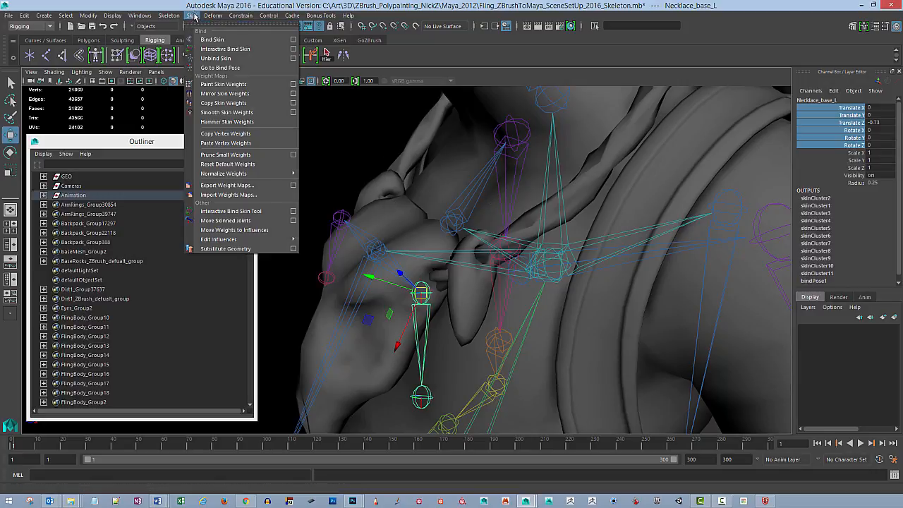
click(274, 221)
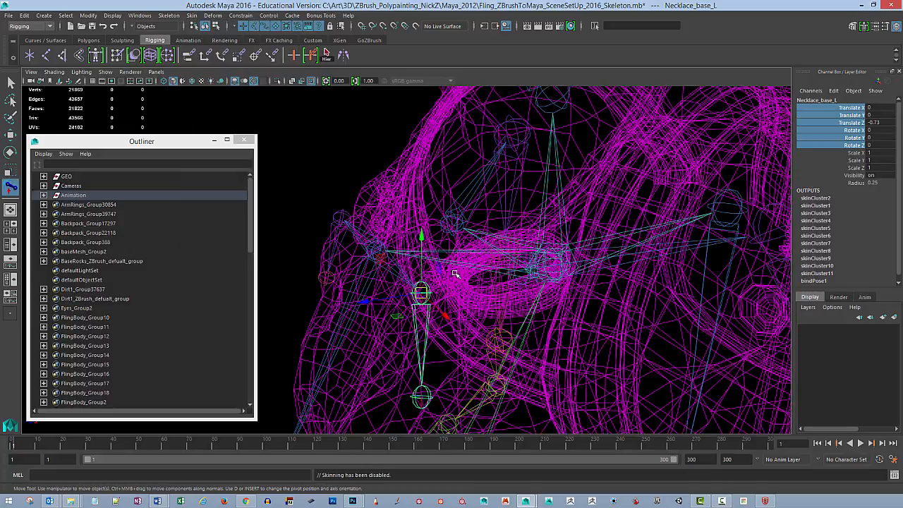
alt+drag(460, 285, 412, 258)
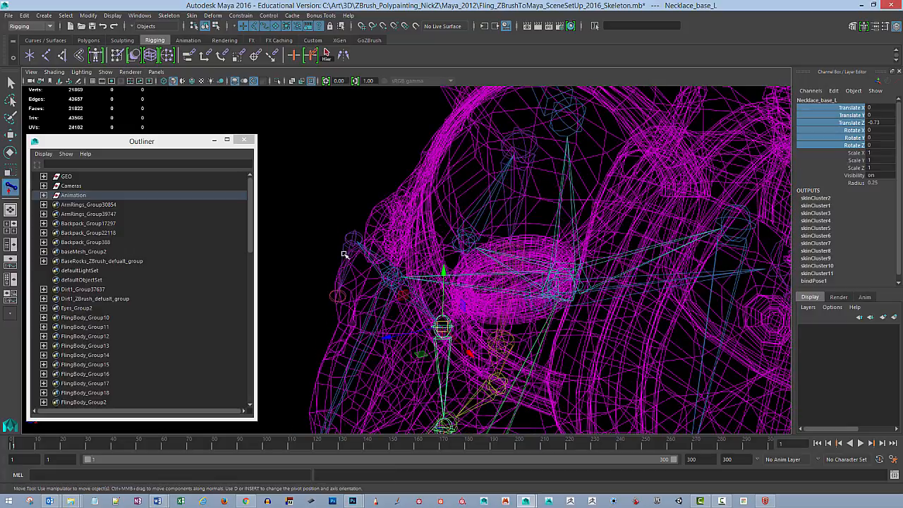
click(348, 253)
alt+drag(547, 241, 538, 251)
mouse_move(525, 237)
alt+mouse_down()
mouse_move(565, 267)
mouse_move(520, 243)
alt+mouse_up()
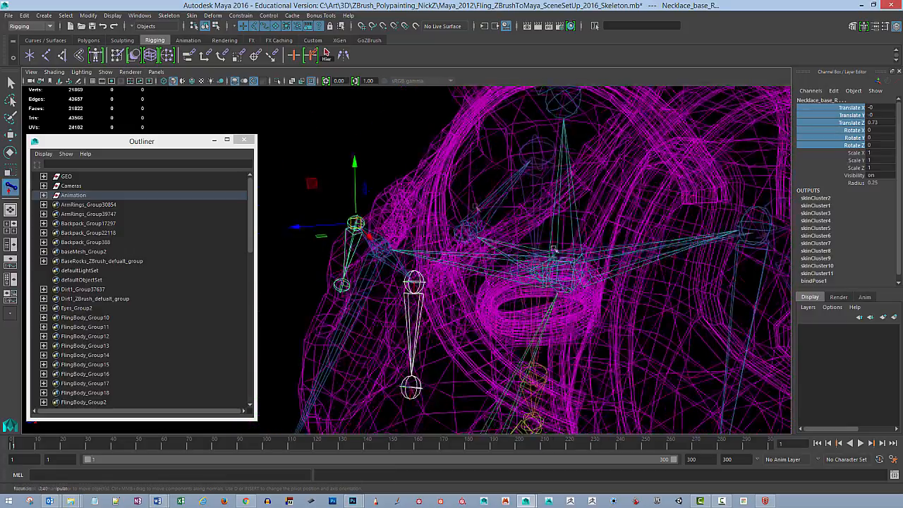
click(311, 227)
key(ctrl+z)
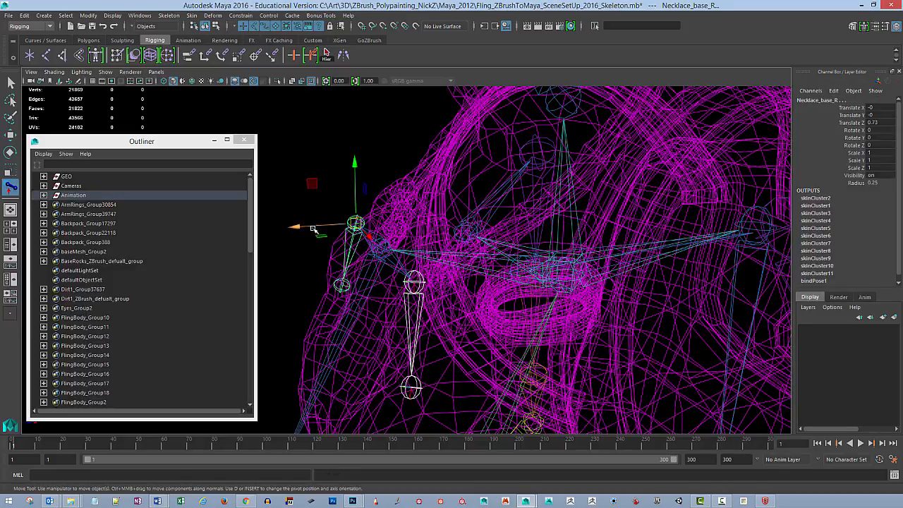
drag(339, 226, 335, 224)
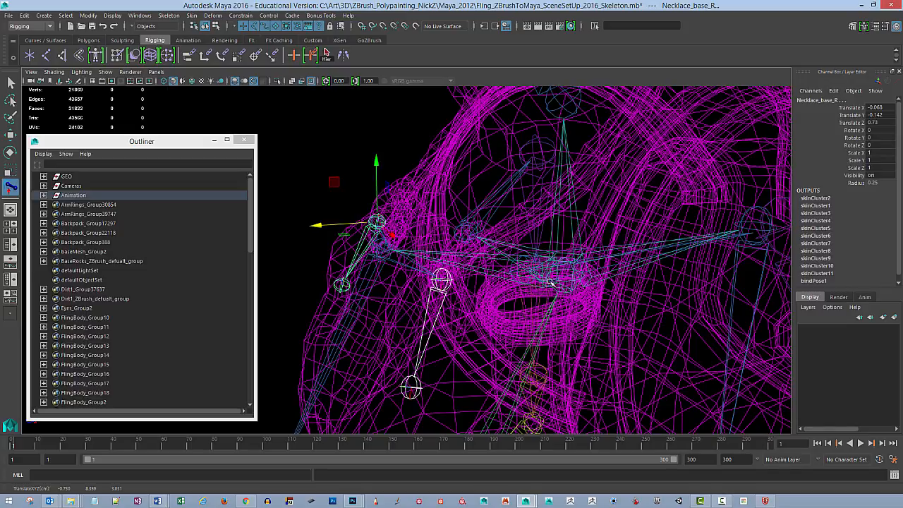
- In the side view, move both Necklace_base joints to the tops of the tusks, at about Translate X -0.338 and Translate Y -0.233
alt+drag(550, 282, 555, 271)
alt+middle_drag(586, 223, 548, 290)
mouse_move(548, 290)
alt+right_down()
mouse_move(567, 294)
mouse_move(562, 278)
mouse_move(576, 280)
alt+right_up()
key(4)
key(5)
alt+drag(577, 280, 579, 269)
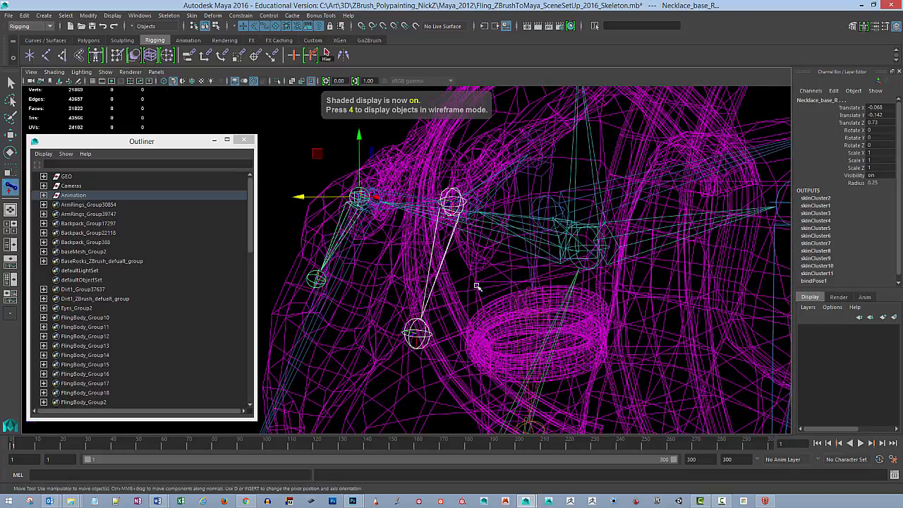
key(space)
key(space)
alt+right_drag(609, 248, 522, 355)
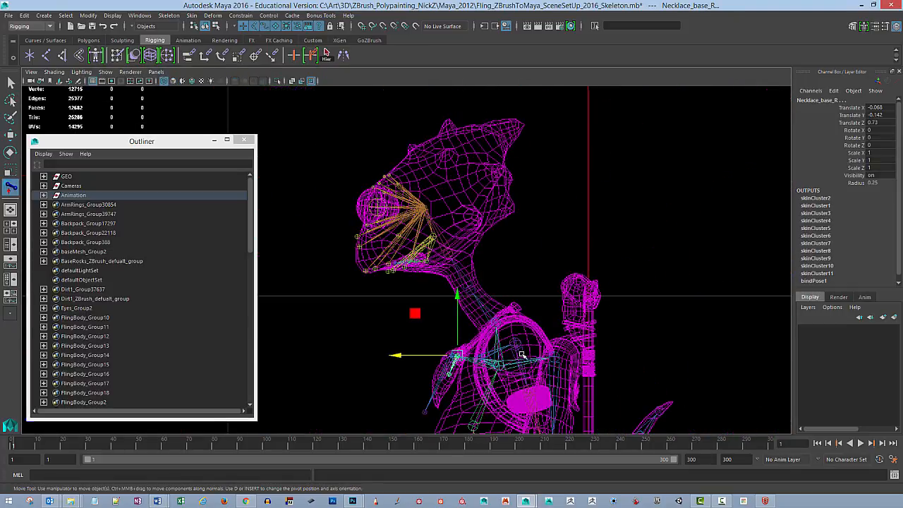
alt+middle_drag(520, 378, 514, 274)
ctrl+alt+drag(423, 224, 480, 294)
alt+middle_drag(504, 243, 502, 276)
alt+right_drag(503, 276, 509, 271)
alt+drag(494, 265, 471, 254)
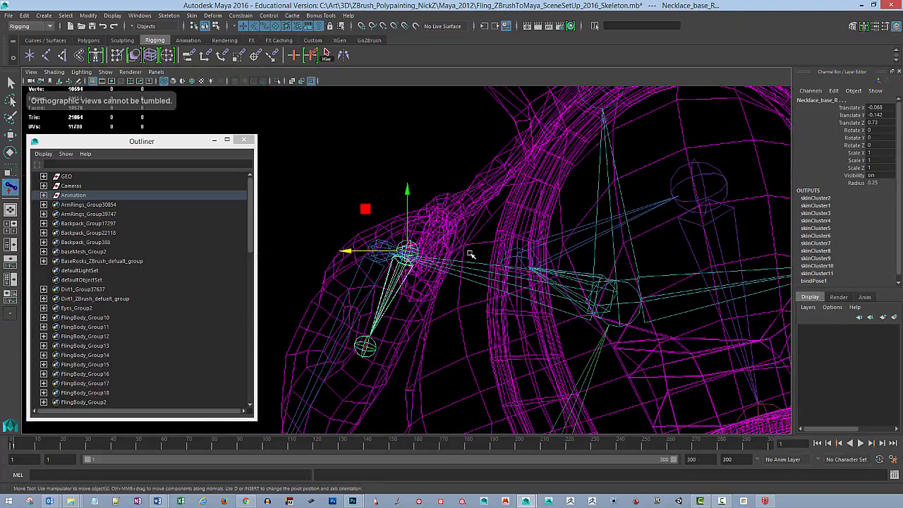
drag(410, 252, 443, 211)
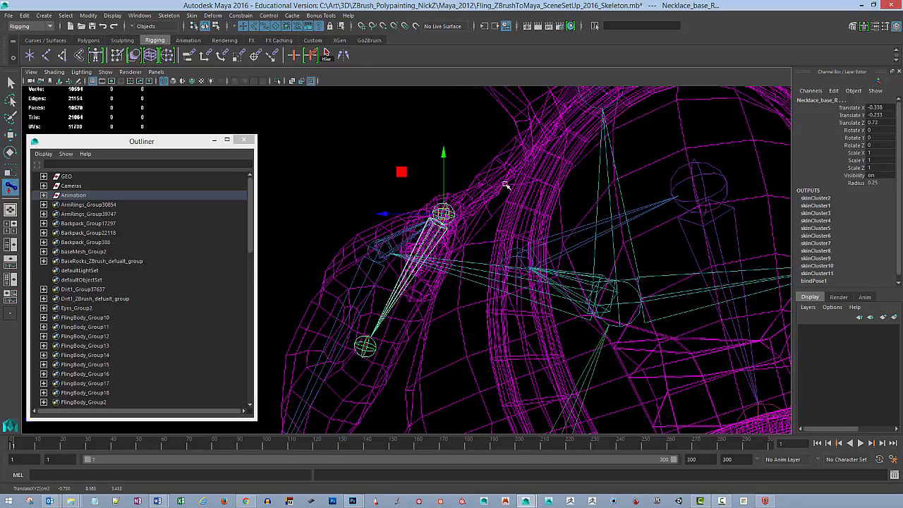
key(space)
key(space)
- Select both Necklace_End joints and move them in the side view to the tusk tips, at about Translate X 0.531, Y 0.114, Z 0.011
alt+drag(548, 212, 598, 237)
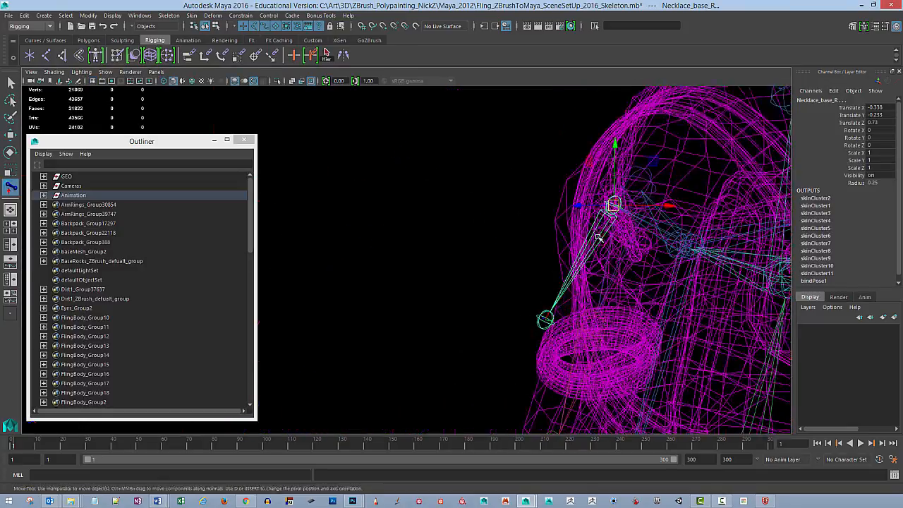
alt+middle_drag(598, 238, 503, 241)
alt+drag(502, 241, 565, 224)
alt+right_drag(565, 224, 578, 223)
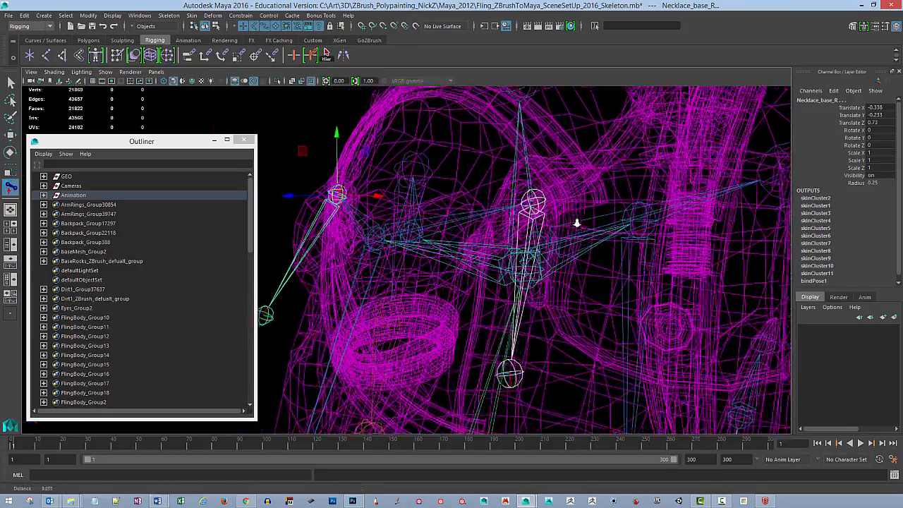
alt+right_drag(529, 379, 376, 297)
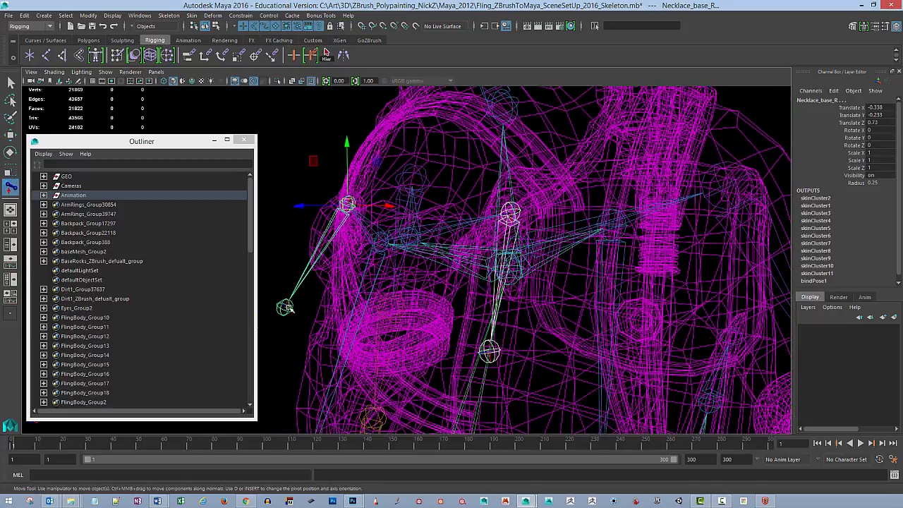
click(491, 353)
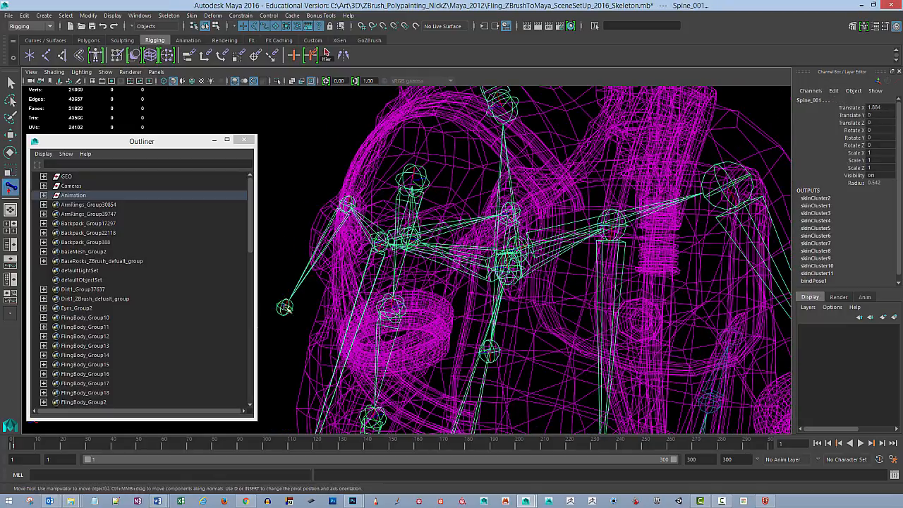
click(285, 308)
shift+click(490, 353)
alt+right_drag(592, 297, 534, 289)
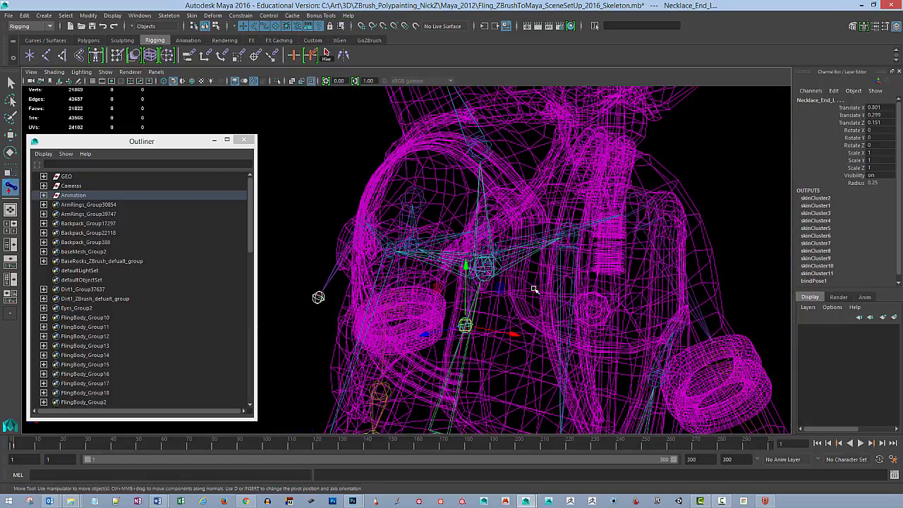
key(space)
key(space)
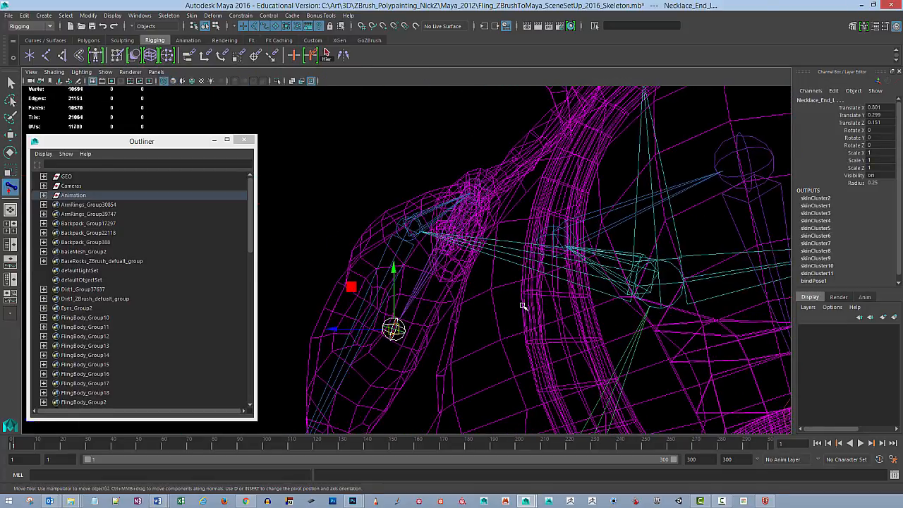
drag(395, 327, 442, 280)
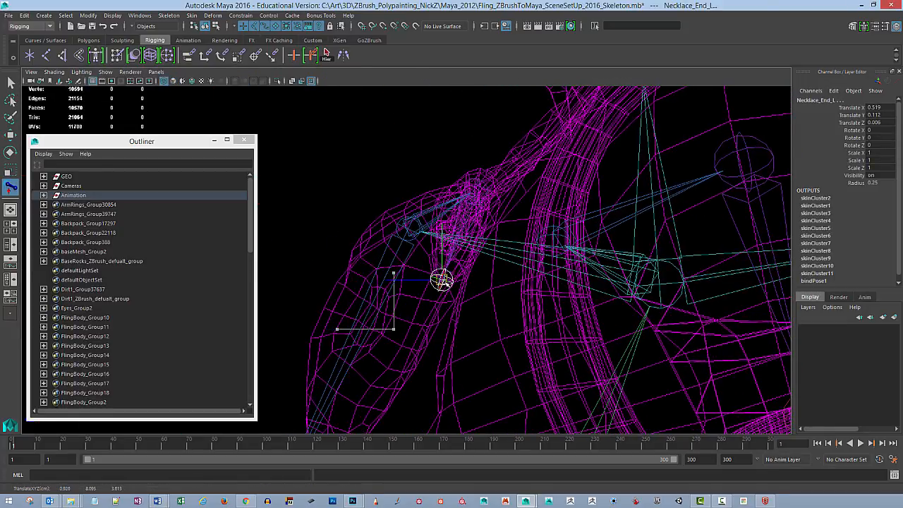
key(space)
key(space)
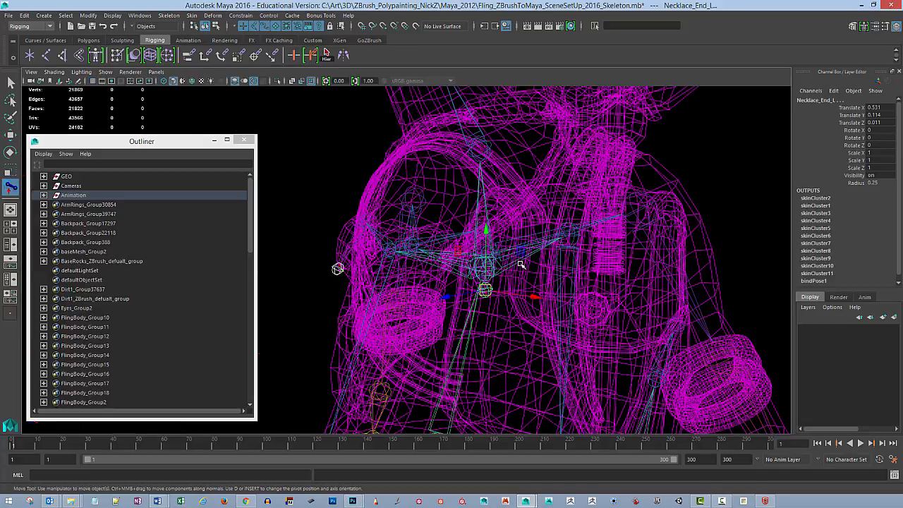
- Leave the Move Skinned Joints tool, deselect the joints and check the necklace joints from the front in shaded display
alt+drag(520, 264, 541, 248)
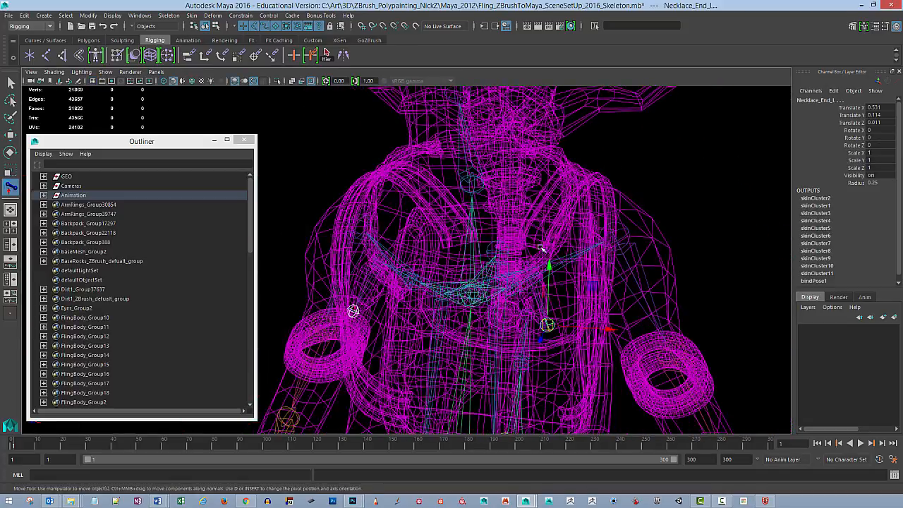
alt+right_drag(542, 248, 137, 130)
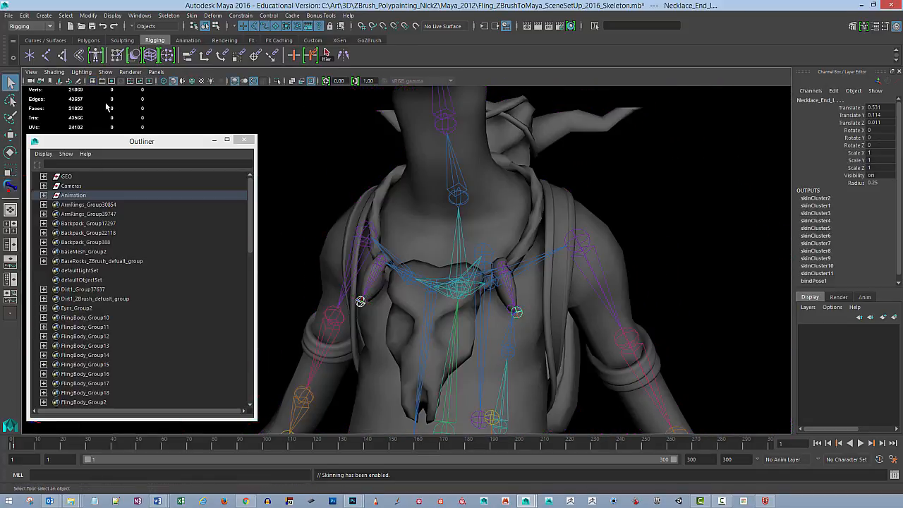
click(613, 251)
alt+right_drag(613, 251, 654, 273)
alt+drag(655, 274, 602, 276)
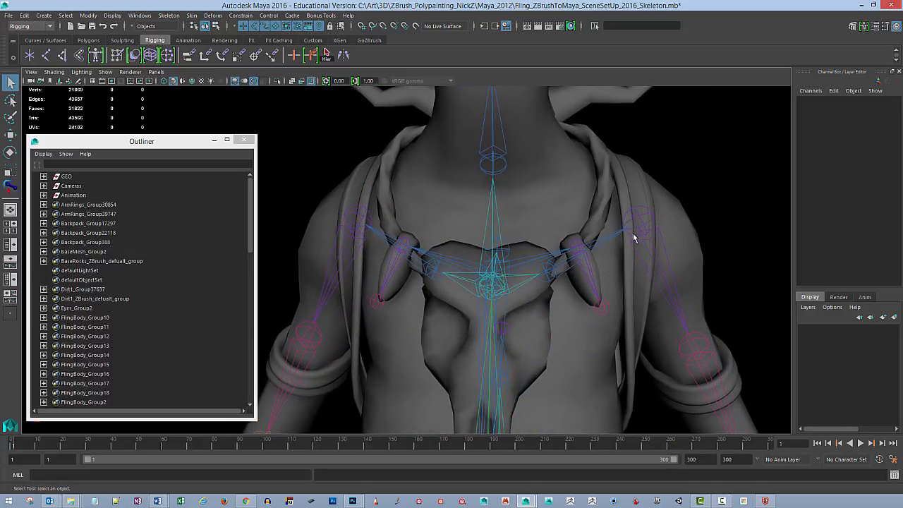
- Test-rotate the left Necklace_base joint, undo the rotation and deselect the joint
alt+drag(633, 235, 636, 232)
click(569, 298)
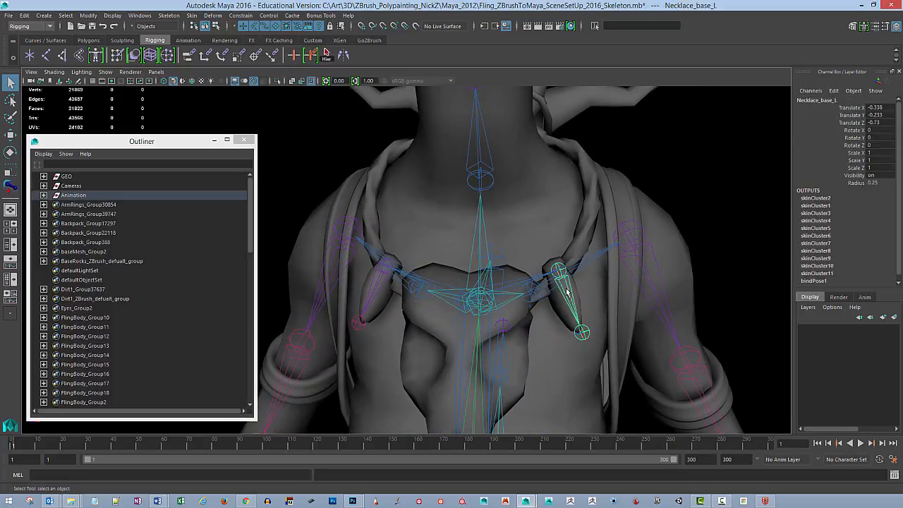
key(e)
mouse_move(573, 288)
mouse_down()
mouse_move(574, 307)
mouse_move(571, 283)
mouse_move(572, 296)
mouse_up()
key(ctrl+z)
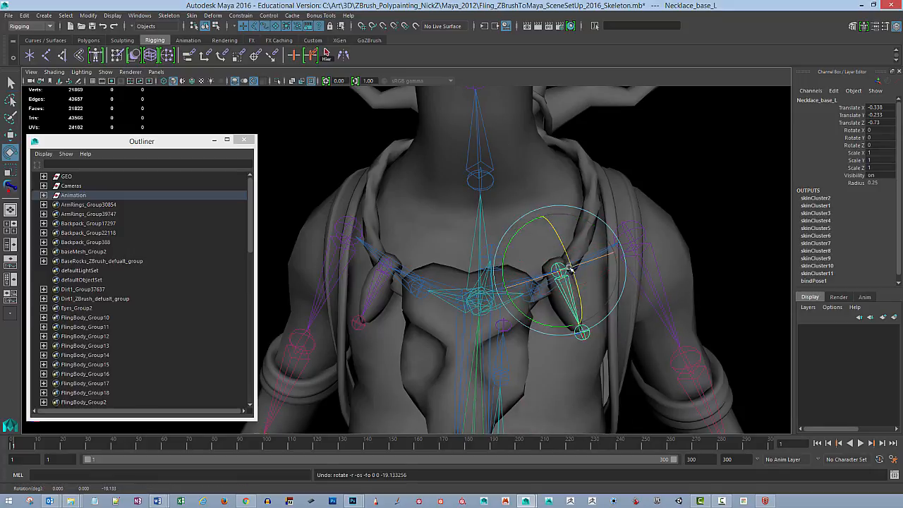
alt+drag(646, 237, 641, 218)
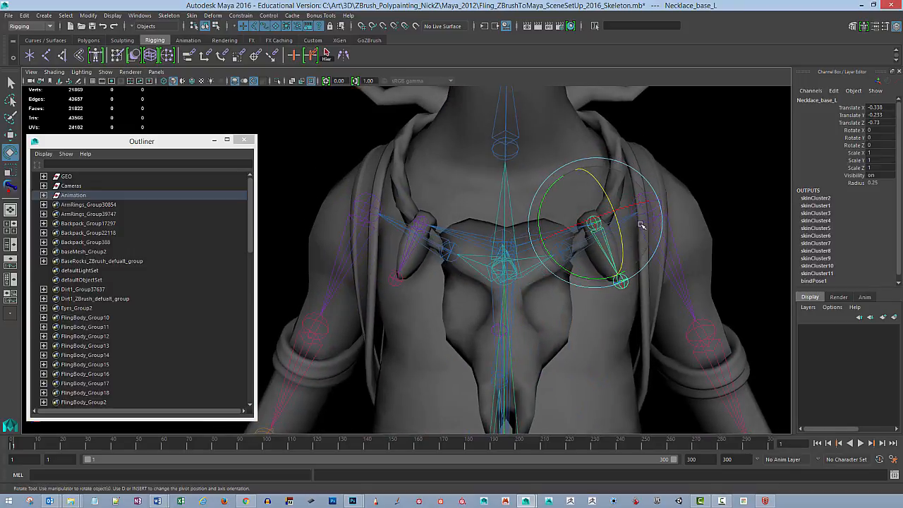
click(690, 164)
alt+right_drag(689, 165, 552, 212)
alt+drag(552, 211, 628, 240)
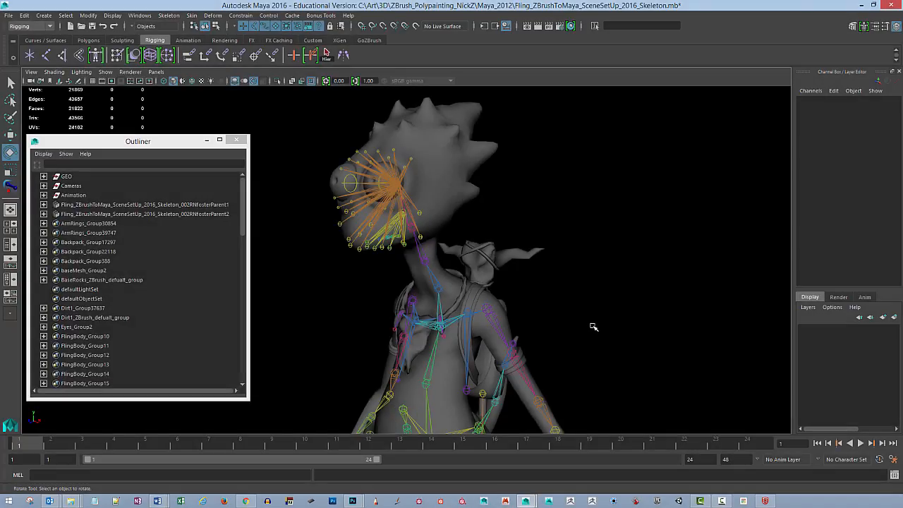
alt+drag(594, 331, 596, 326)
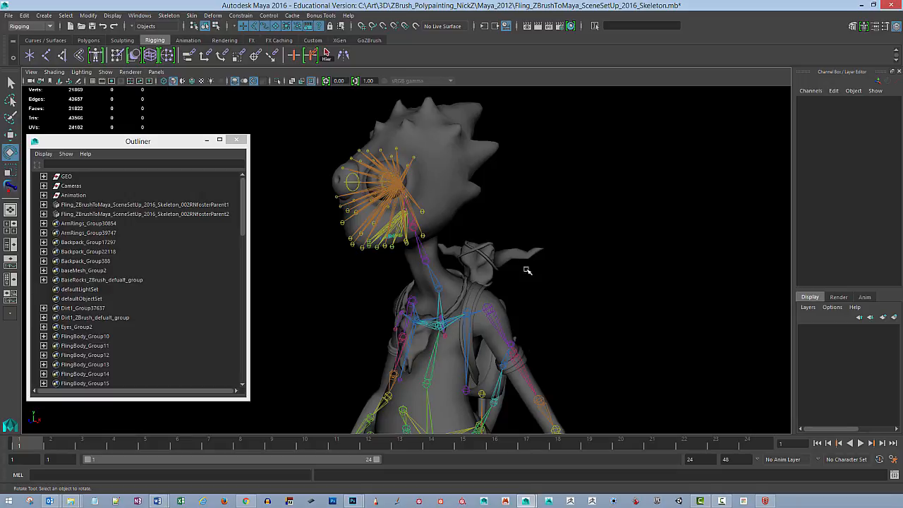
click(192, 14)
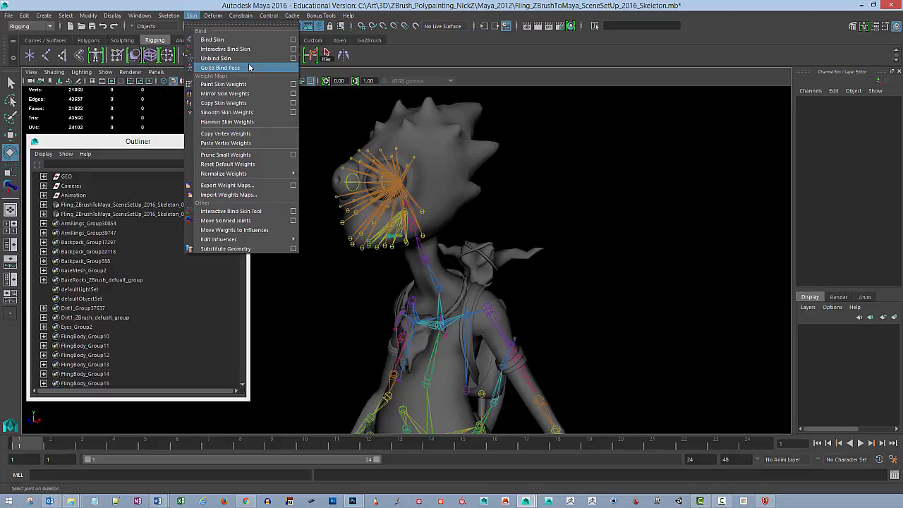
click(551, 239)
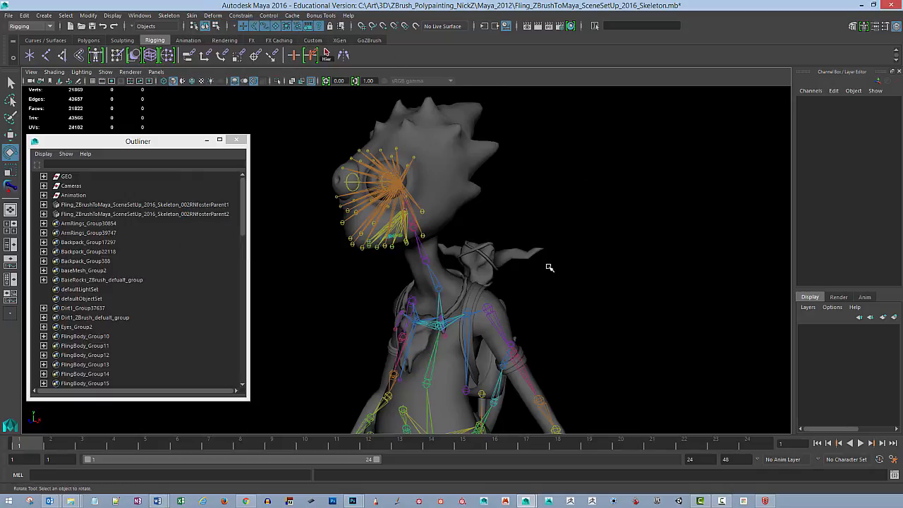
alt+drag(597, 314, 597, 317)
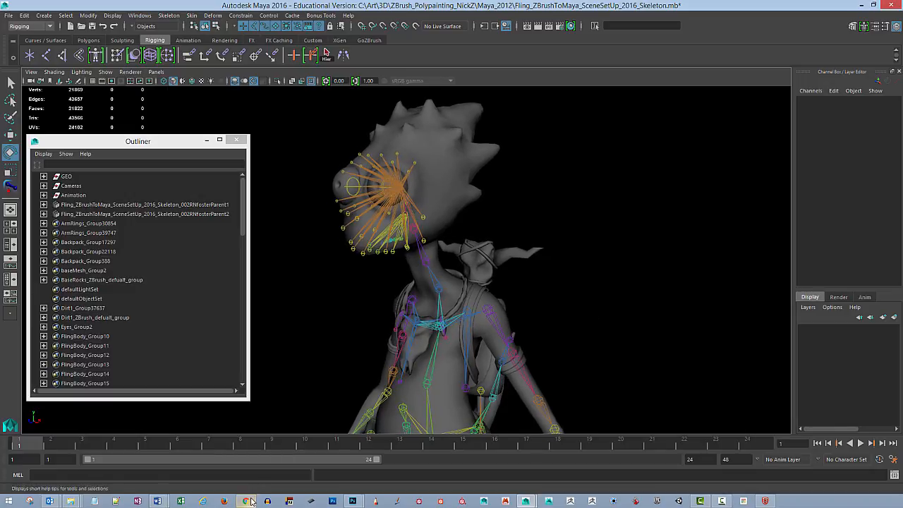
- Select the Spine_002 joint in the character's chest
click(467, 359)
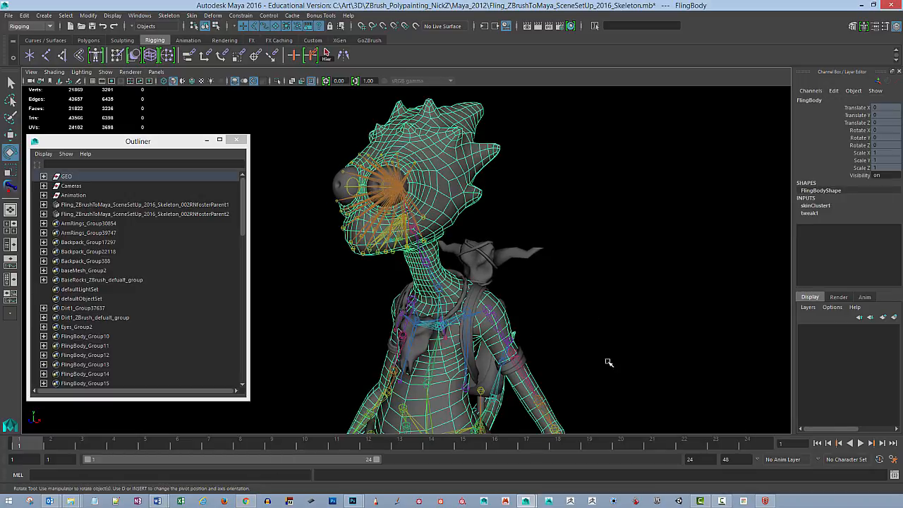
click(459, 309)
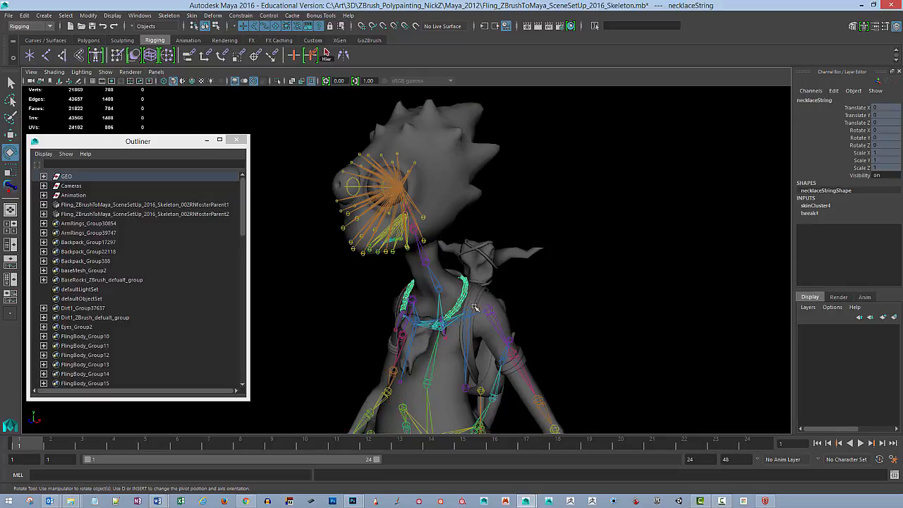
click(436, 326)
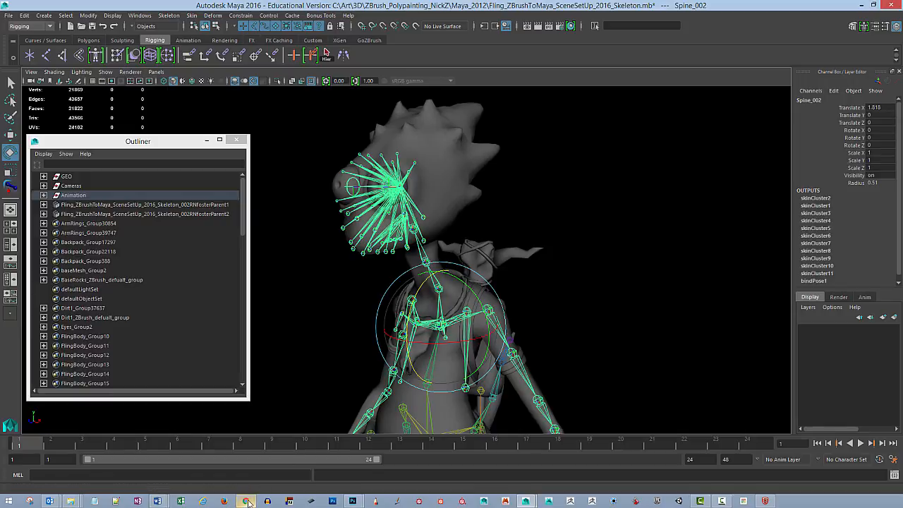
- Switch to Chrome, open the Move Skinned Joints pin from the Tools/Resources board and read the linked djResetBindPose.mel article through to its download link
mouse_move(248, 502)
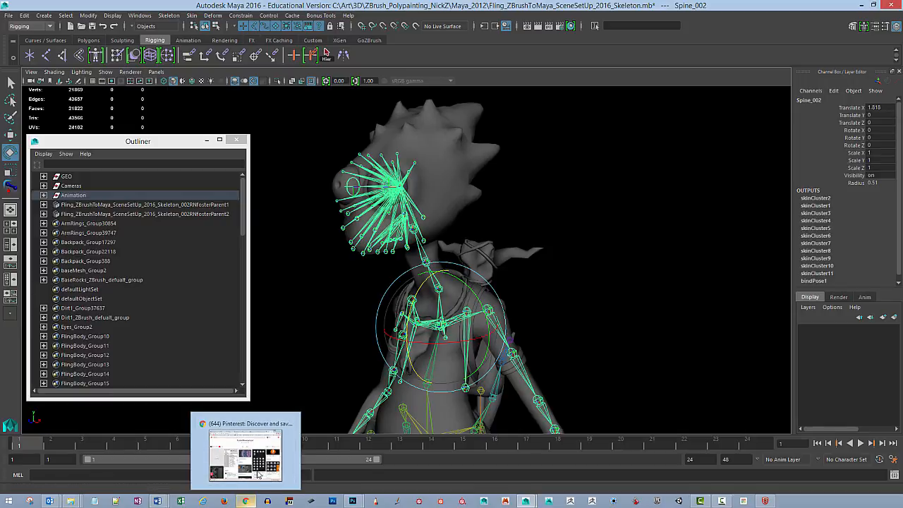
click(261, 446)
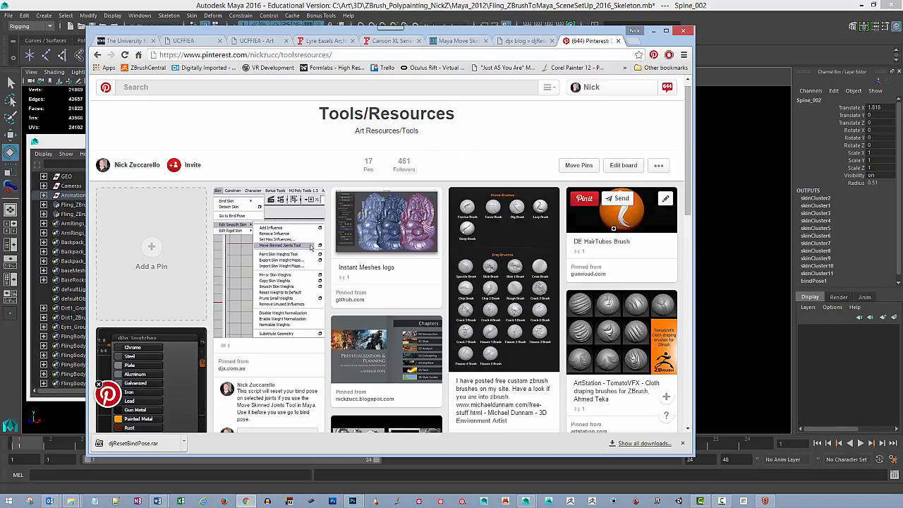
drag(690, 207, 690, 218)
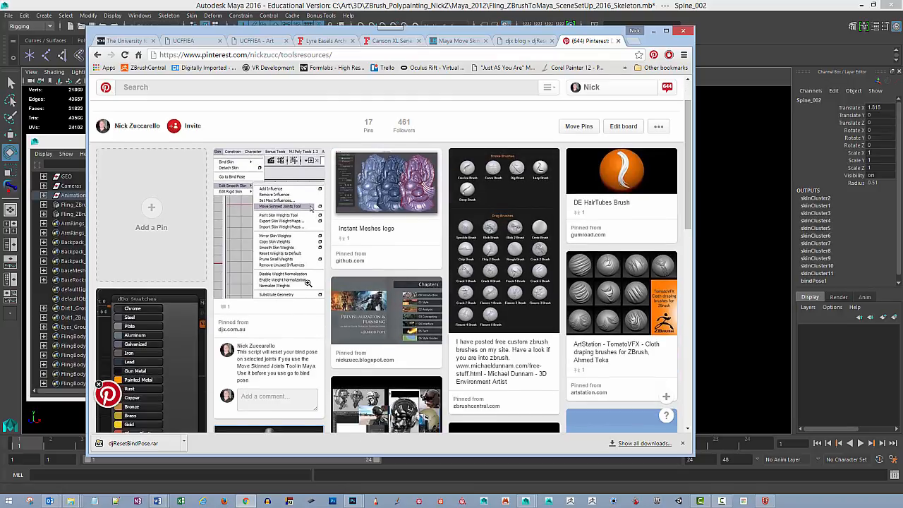
click(280, 256)
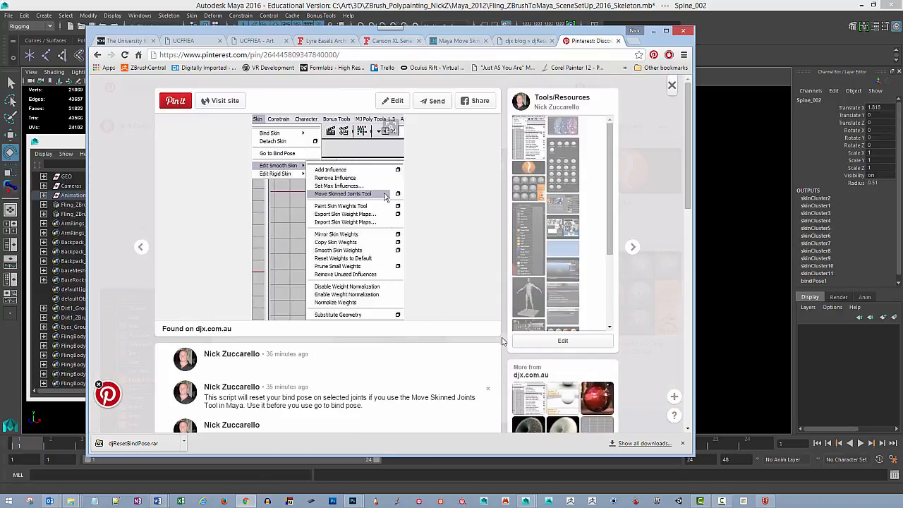
click(224, 330)
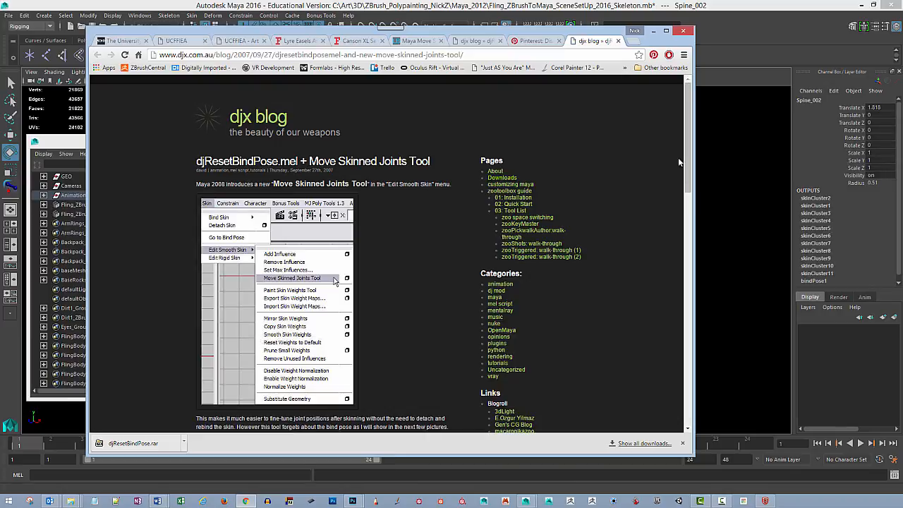
drag(688, 166, 674, 377)
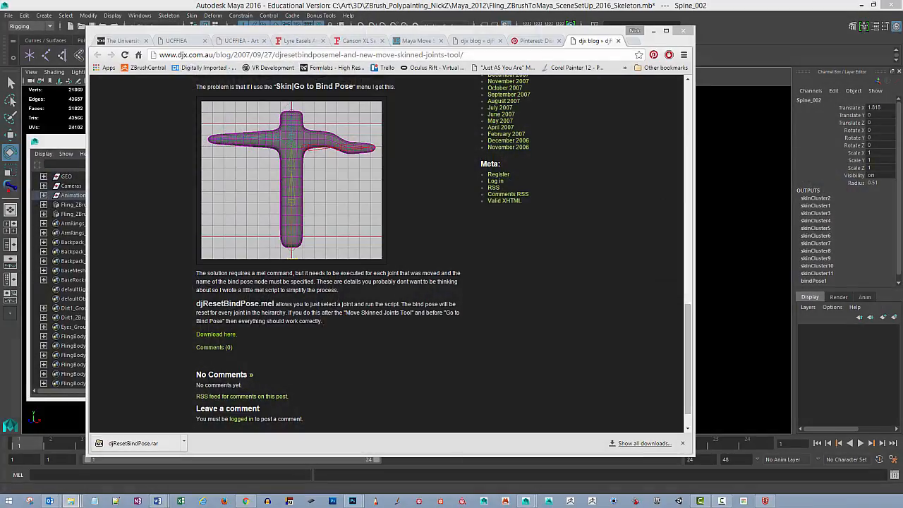
- Switch to File Explorer and browse from the C: drive through the user's Documents folder to the maya\scripts folder
drag(0, 94, 343, 84)
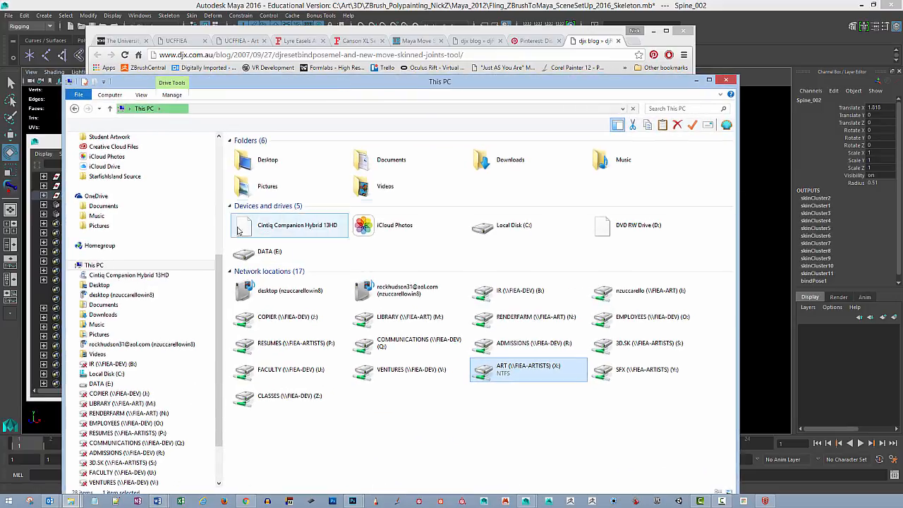
scroll(223, 275, up, 6)
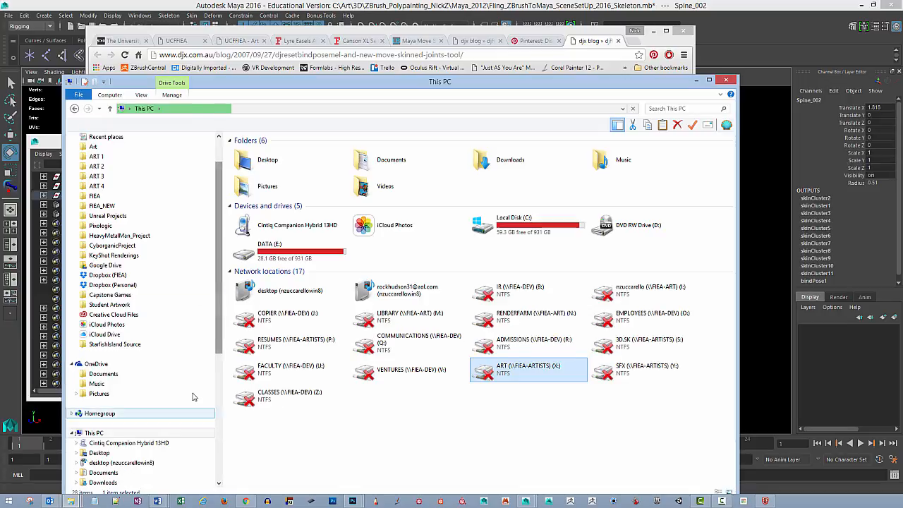
scroll(221, 262, down, 2)
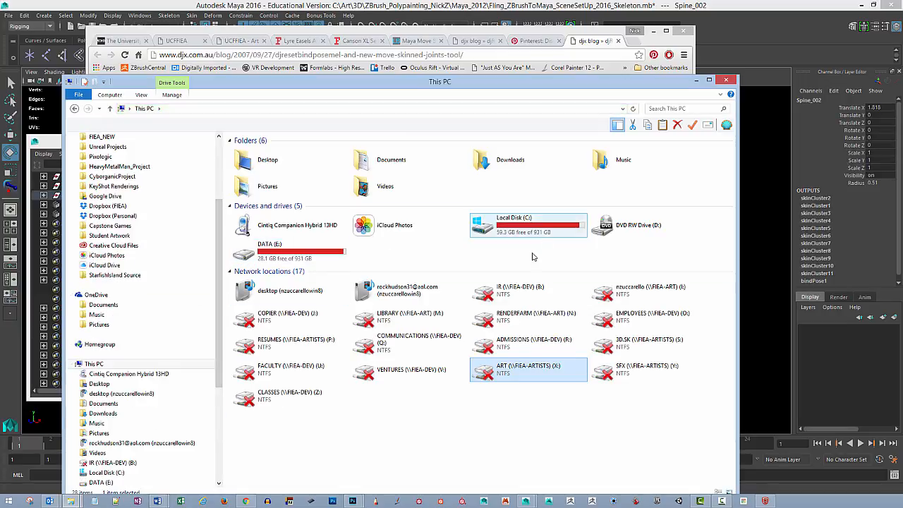
double_click(526, 228)
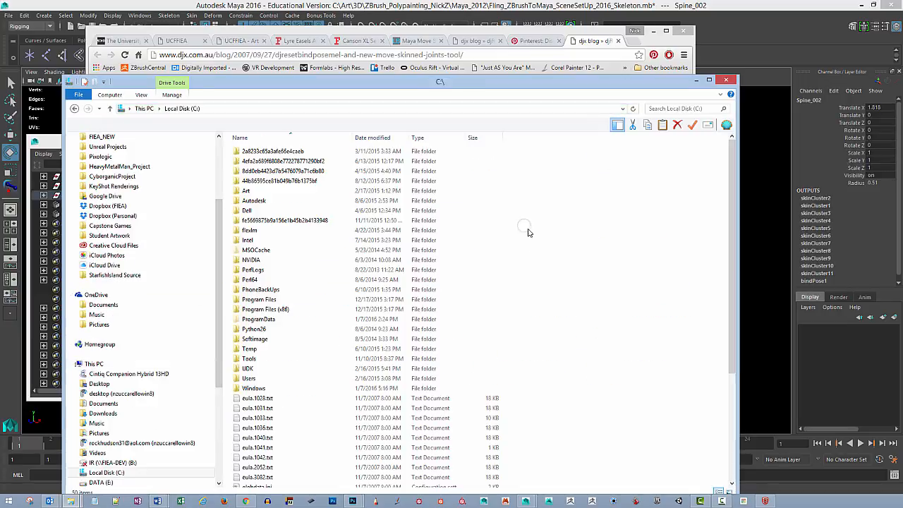
double_click(282, 378)
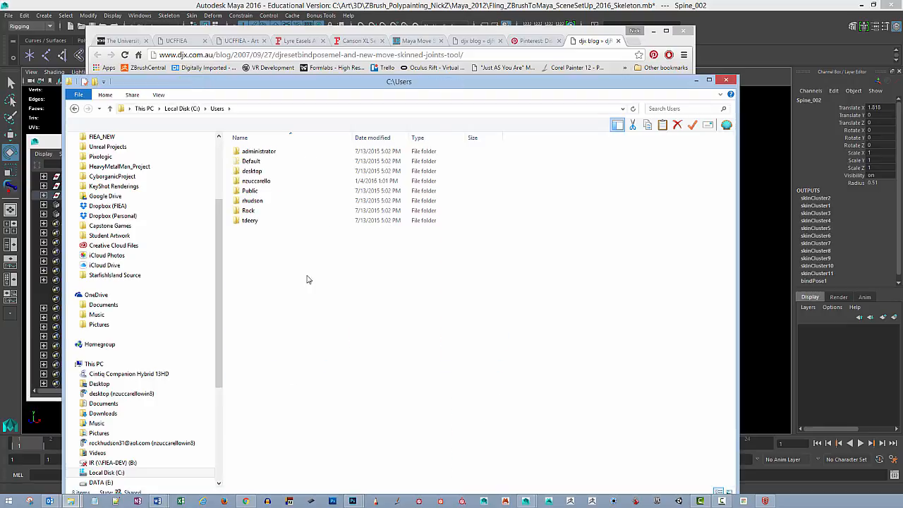
double_click(300, 185)
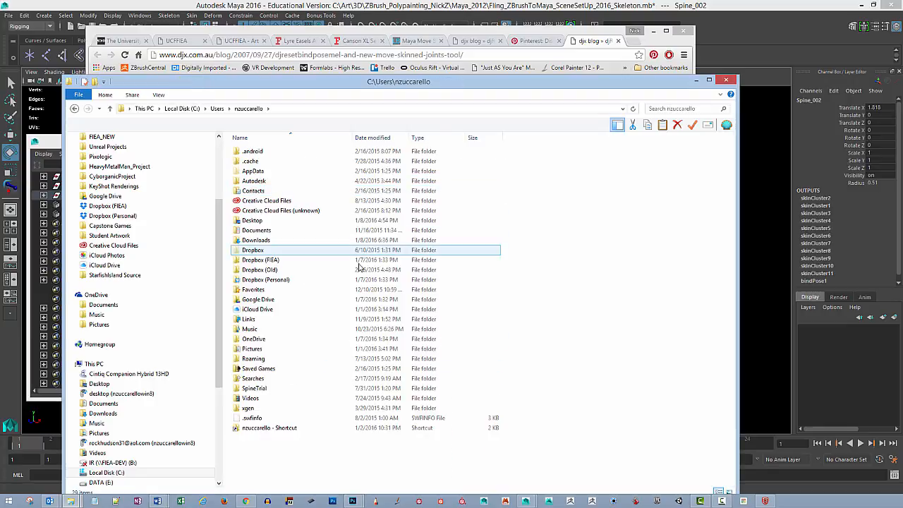
double_click(302, 231)
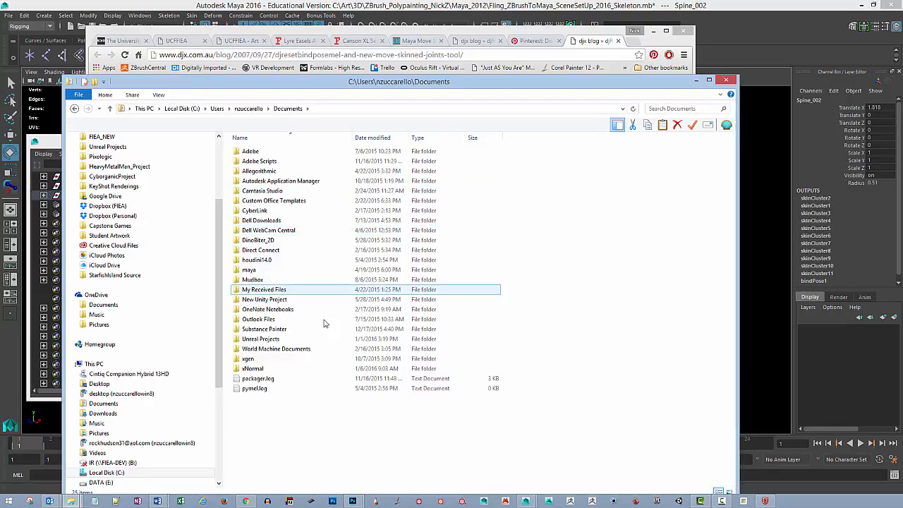
double_click(292, 271)
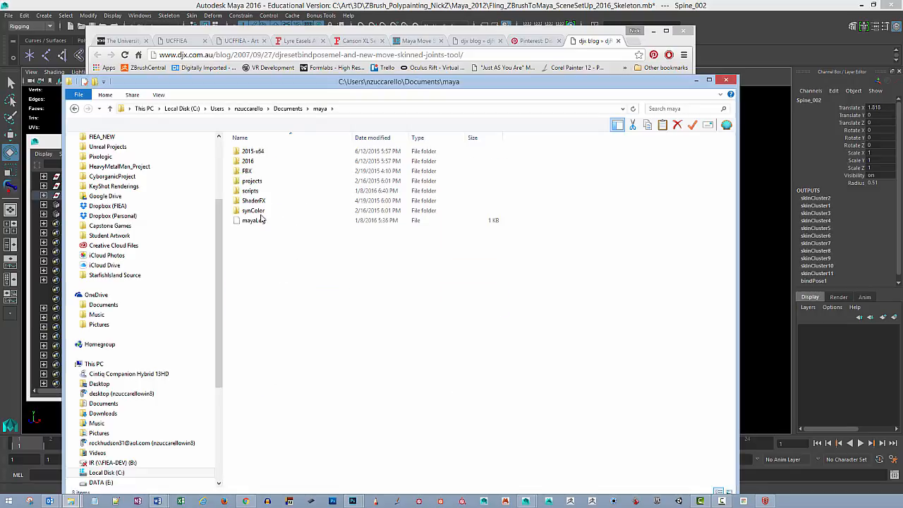
double_click(280, 192)
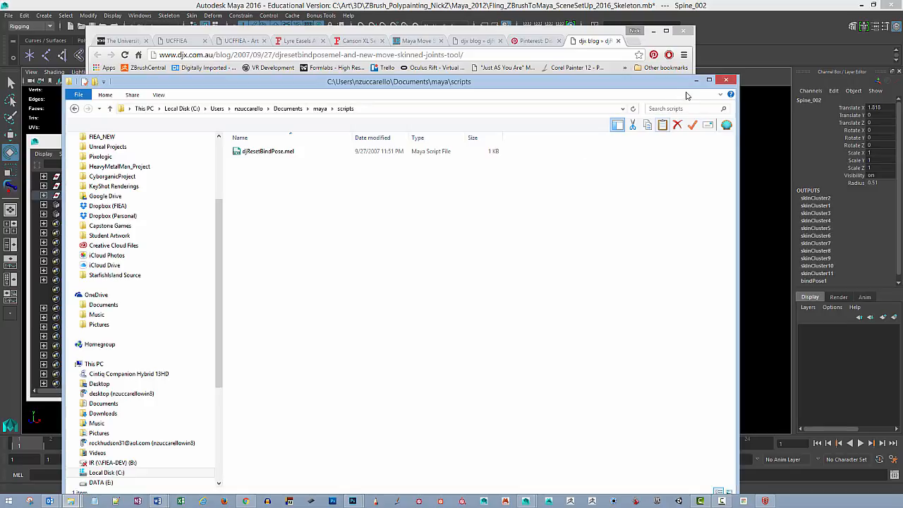
- Copy the name djResetBindPose from the .mel script file without renaming it, and minimise File Explorer and Chrome to return to Maya
click(275, 157)
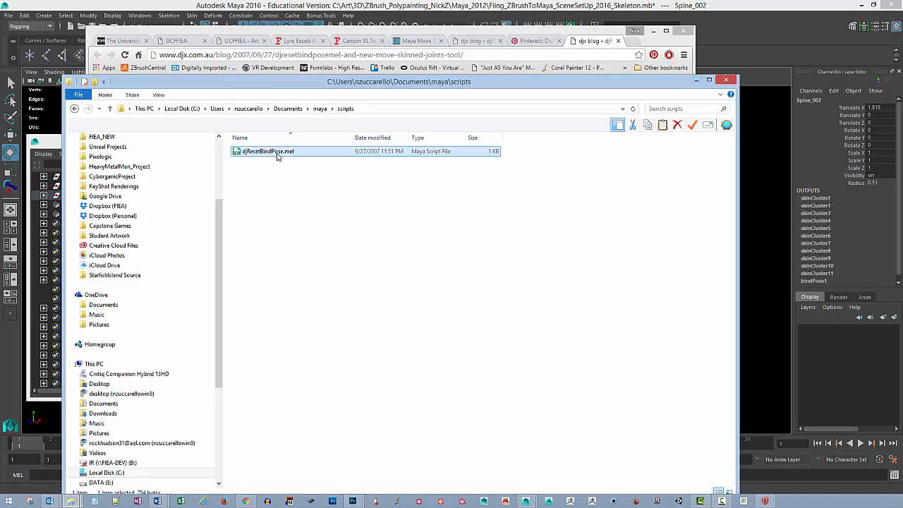
click(277, 153)
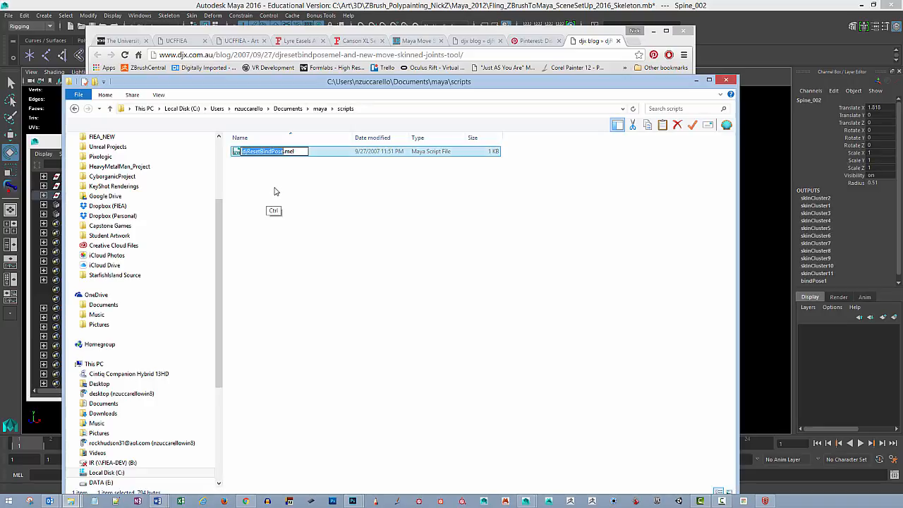
click(309, 212)
click(696, 80)
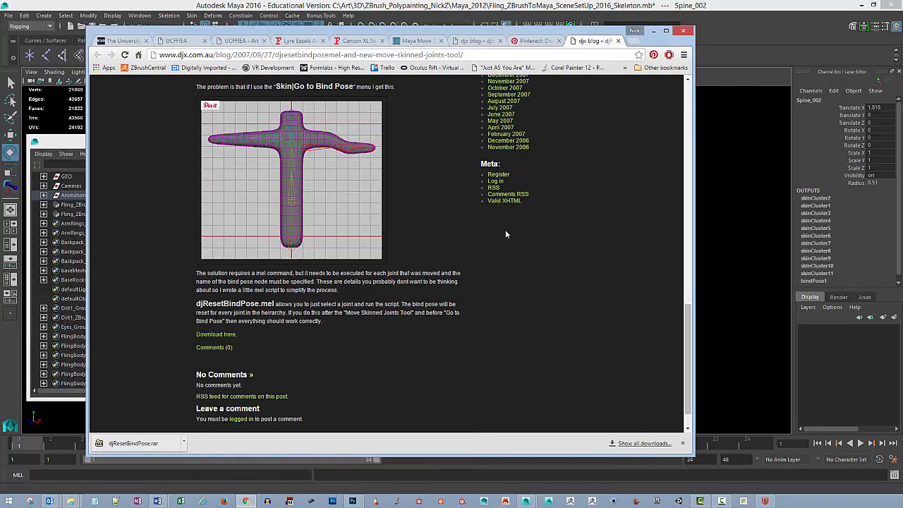
click(653, 31)
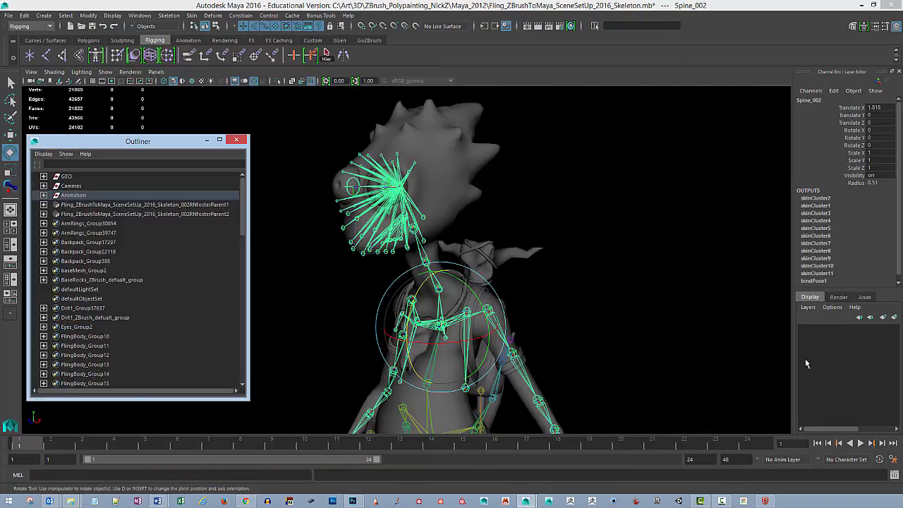
- In the Script Editor, add the MEL command refresh; above djResetBindPose;, execute only that line, and move the editor clear of the chest joints
click(894, 475)
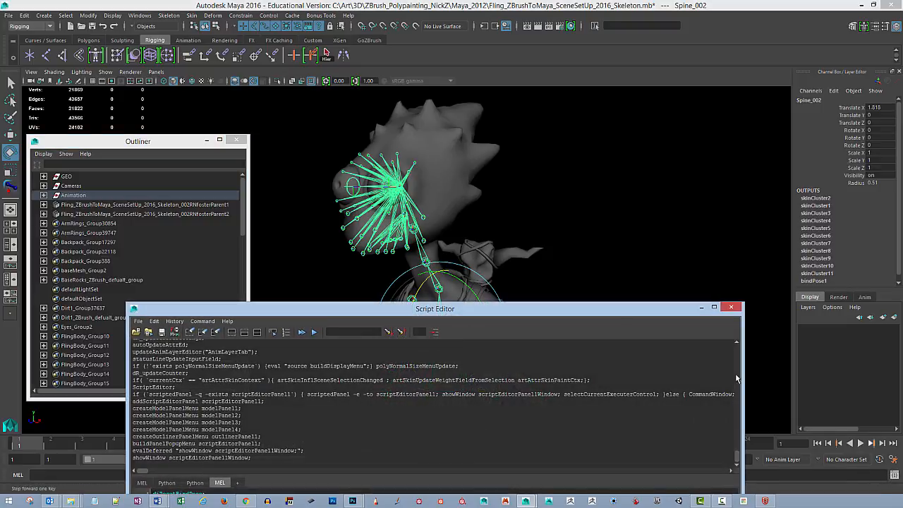
drag(631, 309, 655, 125)
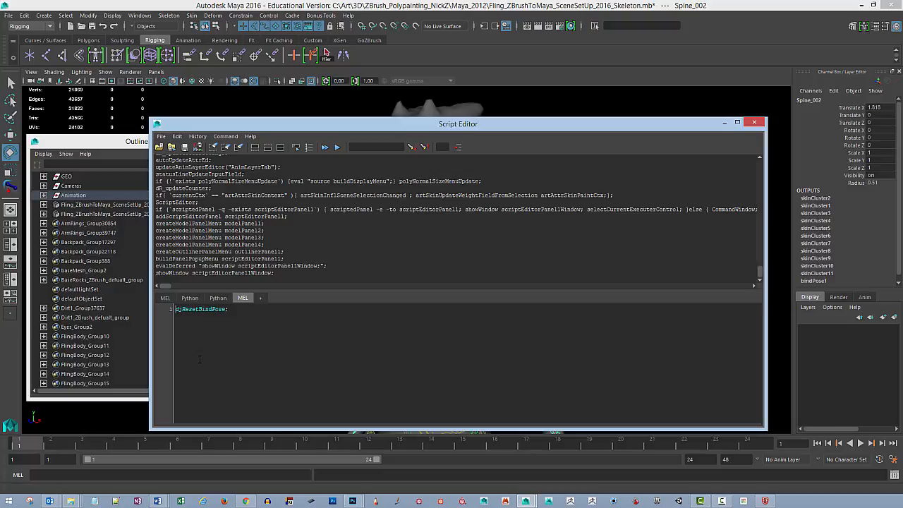
key(Return)
key(Return)
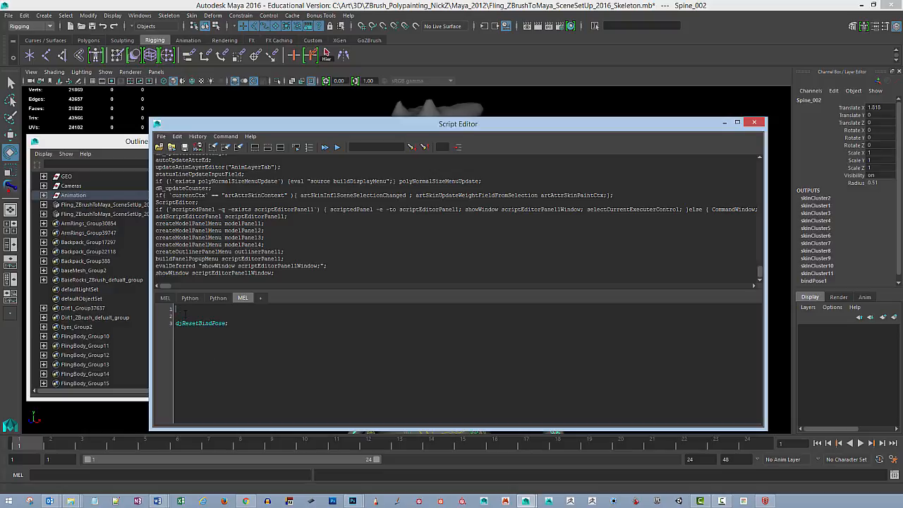
text(refresh;)
drag(203, 309, 151, 311)
key(ctrl+Return)
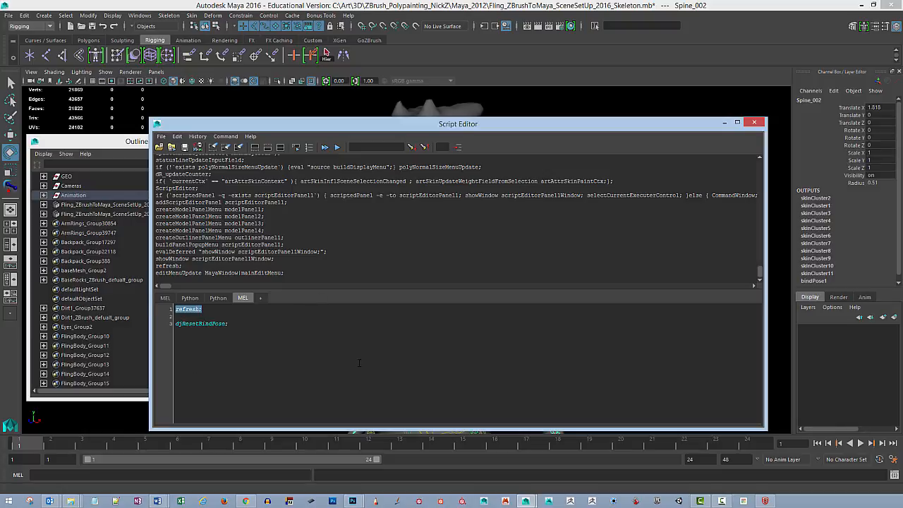
drag(445, 129, 473, 329)
alt+middle_drag(528, 241, 554, 116)
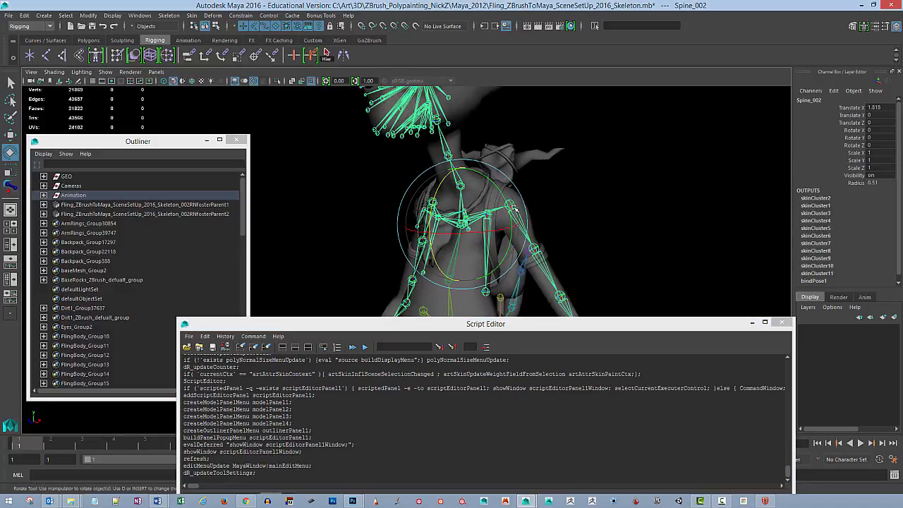
- Select all four necklace joints on the chest: Necklace_base_R, Necklace_End_R, Necklace_base_L and Necklace_End_L
alt+right_drag(554, 116, 647, 236)
click(675, 196)
alt+drag(675, 197, 515, 201)
click(353, 203)
alt+drag(362, 238, 381, 235)
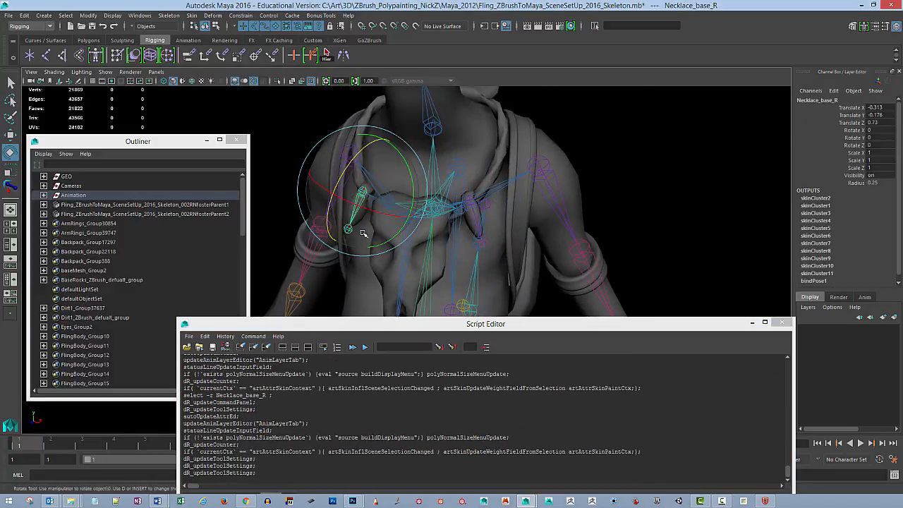
key(q)
shift+click(349, 230)
mouse_move(493, 243)
alt+mouse_down()
mouse_move(500, 232)
mouse_move(491, 242)
alt+mouse_up()
shift+click(459, 253)
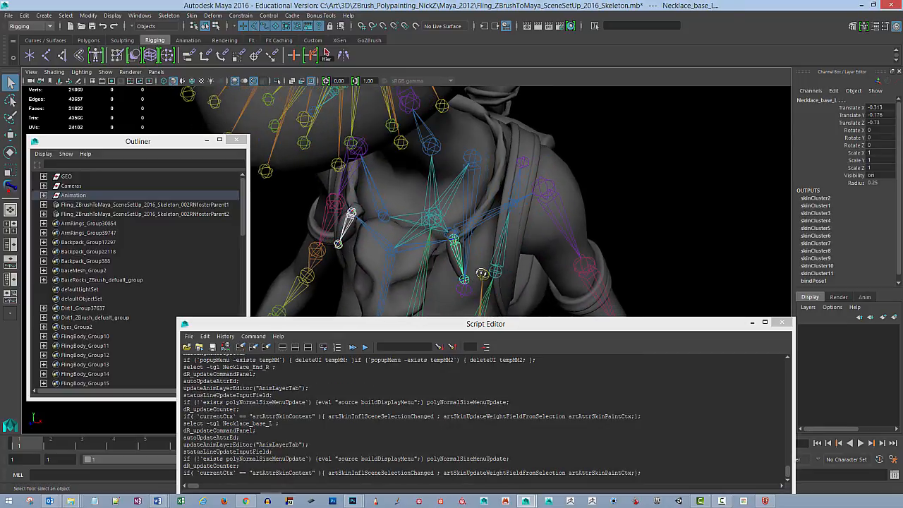
alt+drag(482, 272, 492, 255)
shift+click(488, 252)
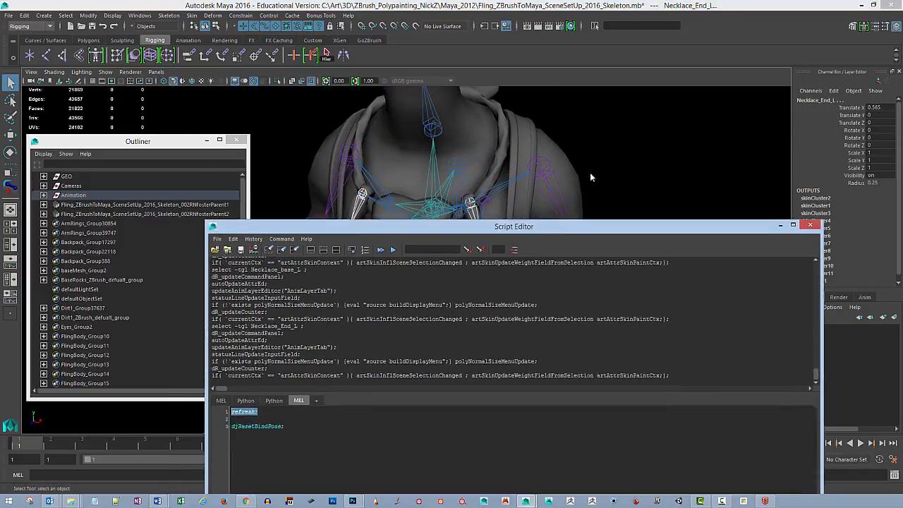
- Execute only the djResetBindPose; line in the Script Editor on the selected necklace joints, and close the editor
click(311, 350)
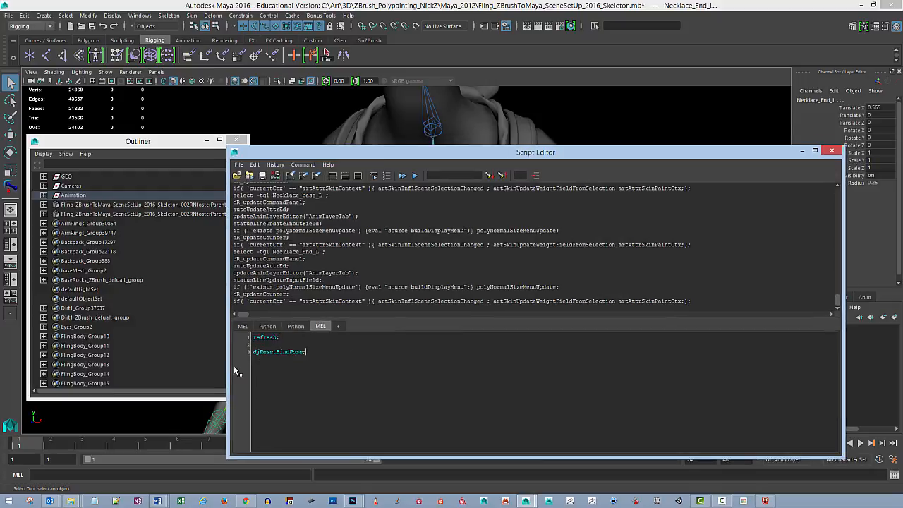
drag(310, 353, 239, 385)
drag(306, 351, 254, 344)
key(ctrl+Return)
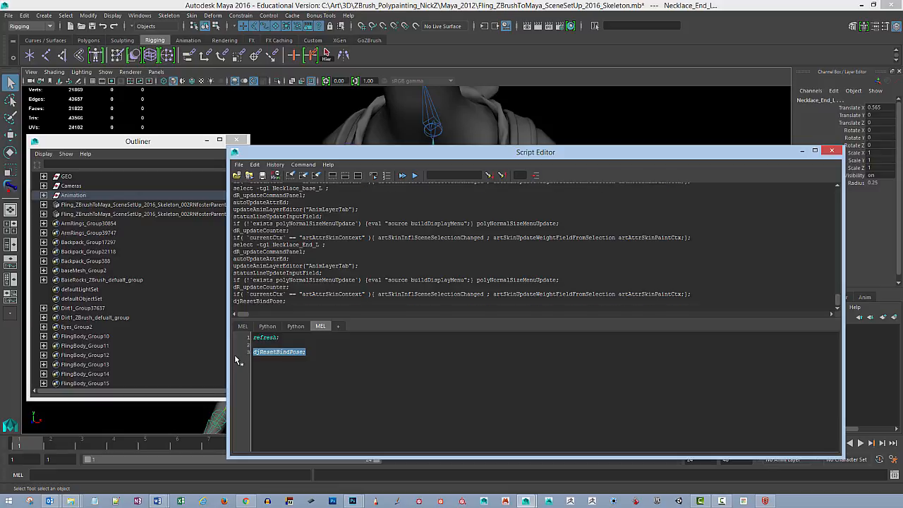
click(832, 151)
- Select the Clav_L joint, apply Go to Bind Pose to check the whole skeleton's reset pose, and clear the selection
click(667, 205)
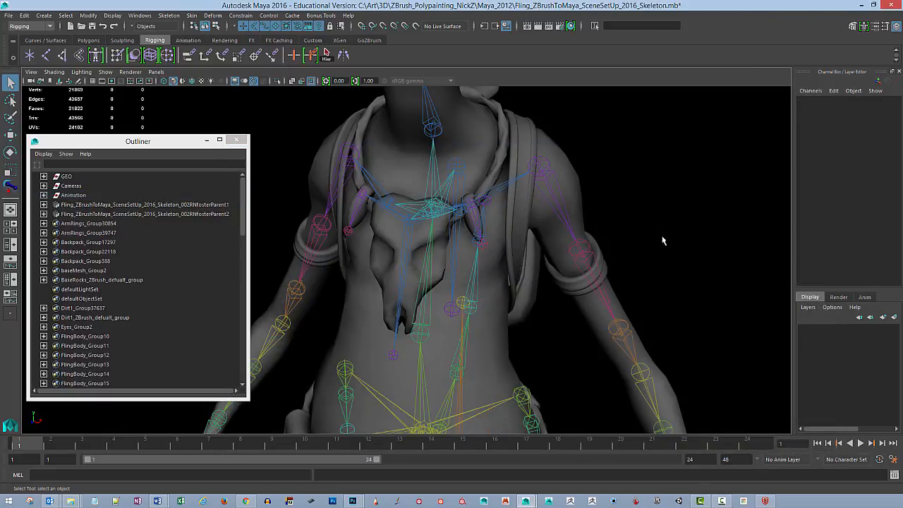
alt+drag(667, 206, 485, 225)
click(533, 215)
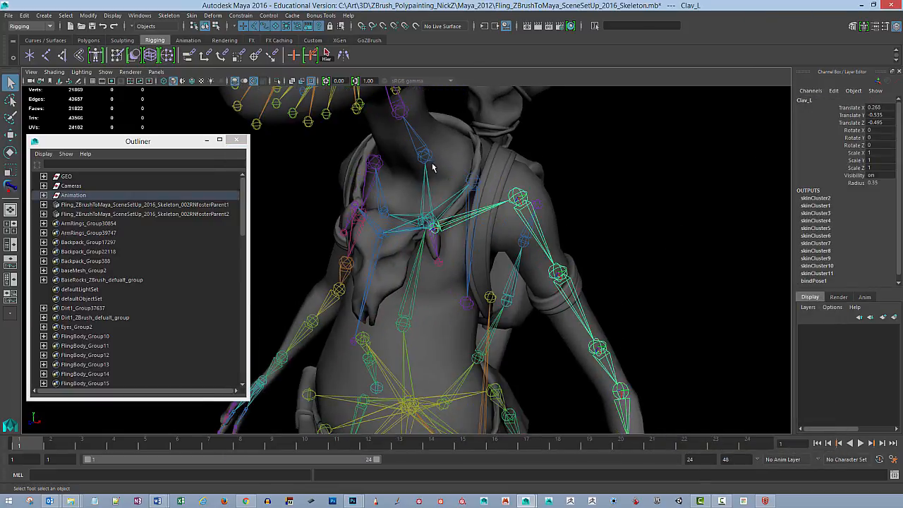
click(192, 15)
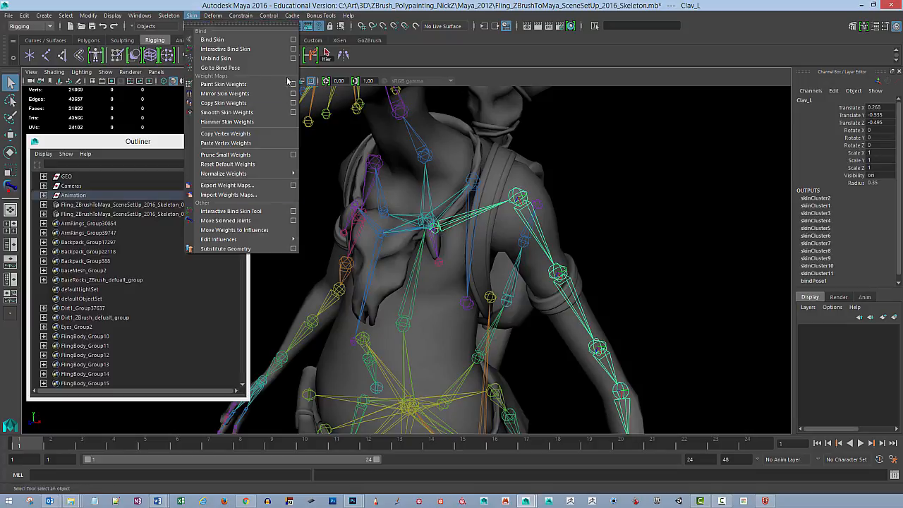
click(259, 68)
scroll(631, 240, down, 10)
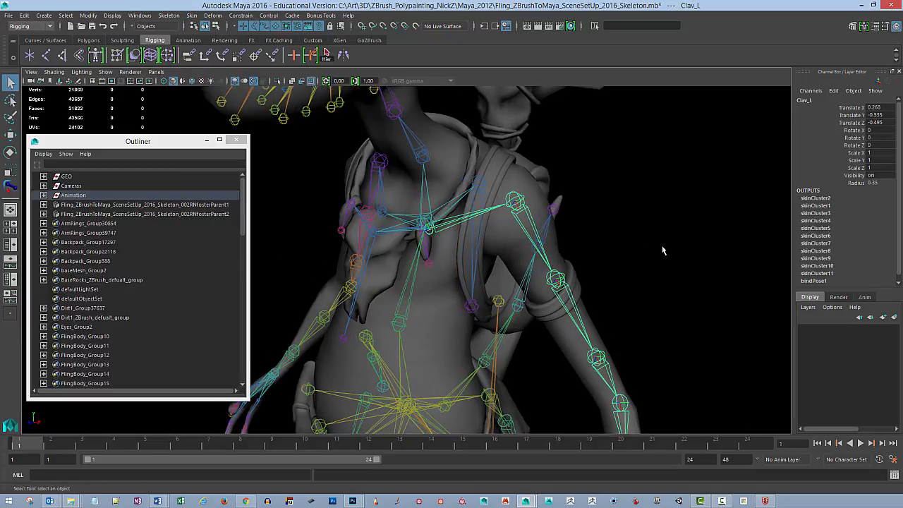
scroll(603, 247, down, 10)
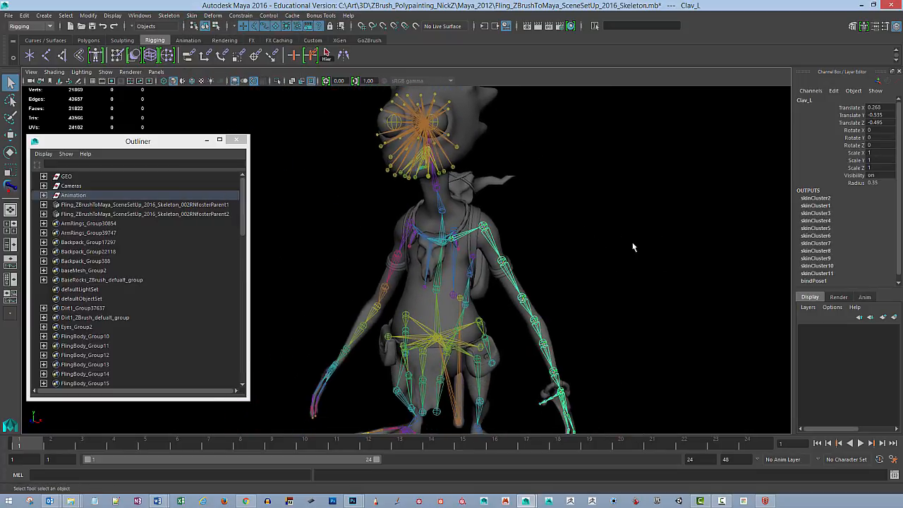
alt+drag(604, 251, 577, 275)
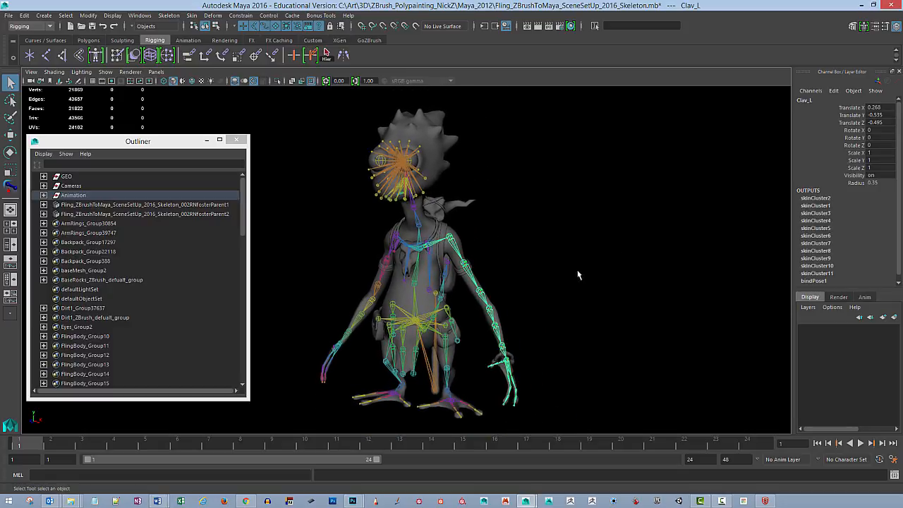
click(531, 283)
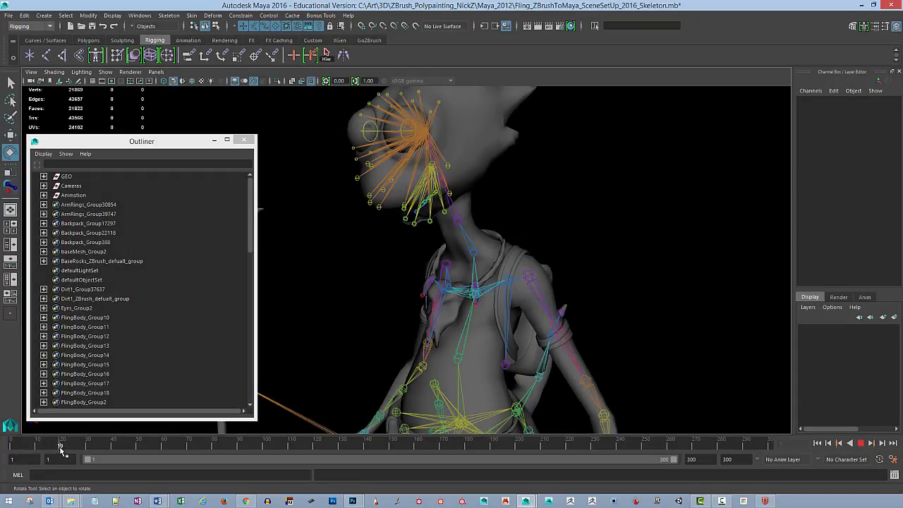
- Stop the timeline at frame 20 and select the FlingBody mesh at the head
click(62, 448)
alt+middle_drag(549, 160, 601, 276)
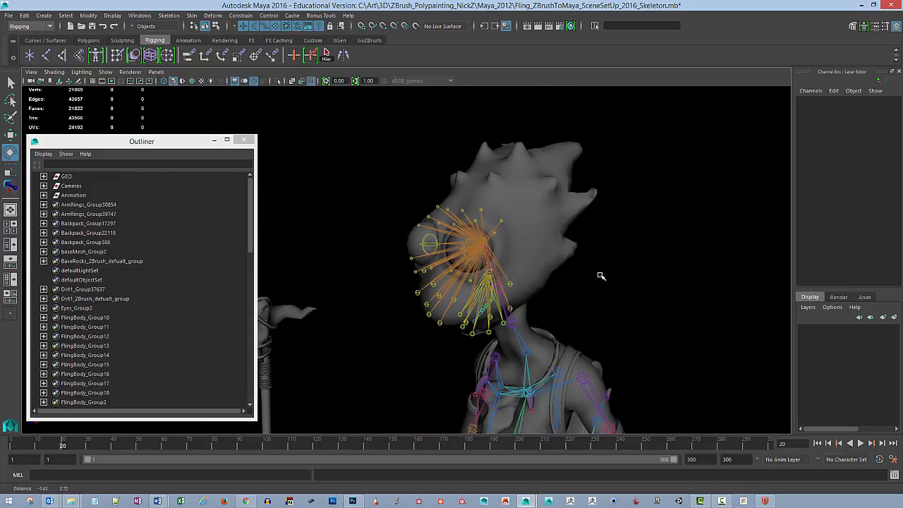
alt+drag(601, 276, 576, 238)
alt+right_drag(533, 237, 645, 248)
alt+middle_drag(525, 113, 566, 237)
alt+right_drag(566, 237, 596, 247)
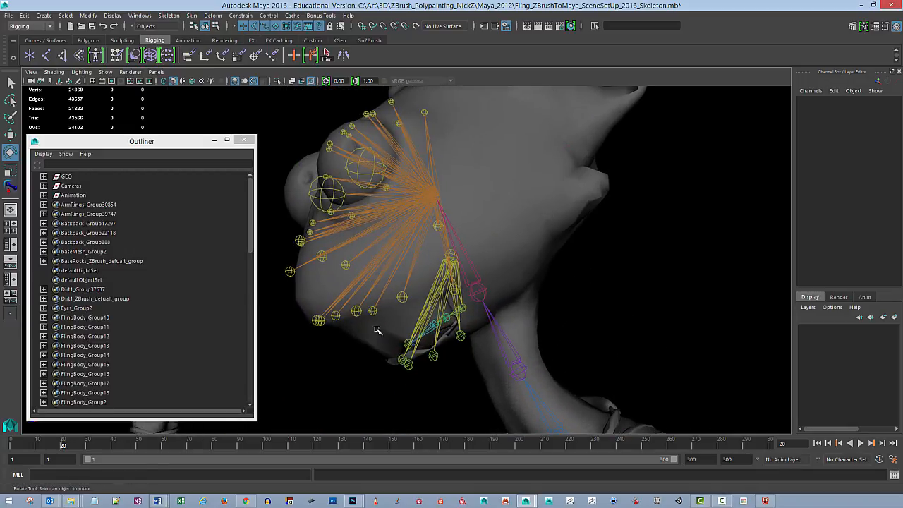
click(476, 310)
- Examine the jaw, mouth and neck of the selected body mesh from below and from the side
alt+drag(569, 247, 570, 278)
alt+middle_drag(529, 364, 589, 236)
alt+drag(589, 237, 580, 261)
alt+middle_drag(582, 185, 586, 275)
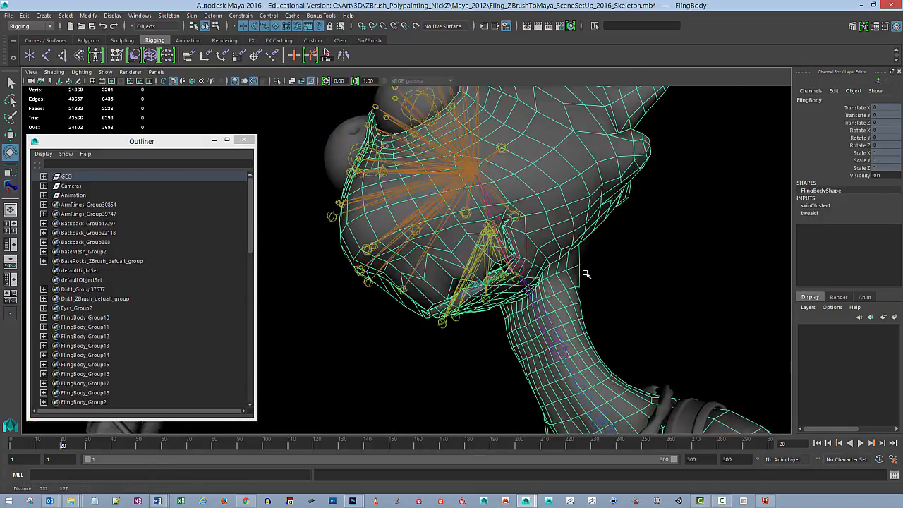
alt+drag(586, 274, 586, 268)
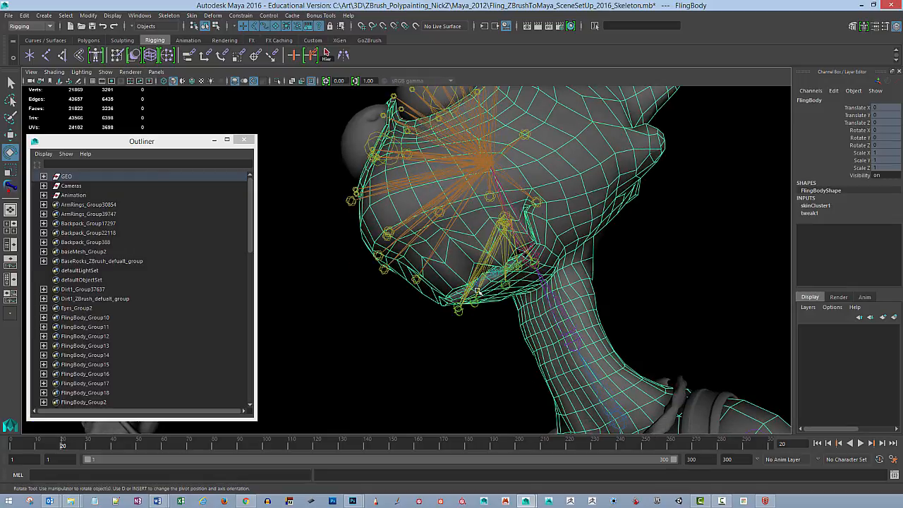
alt+drag(554, 279, 431, 248)
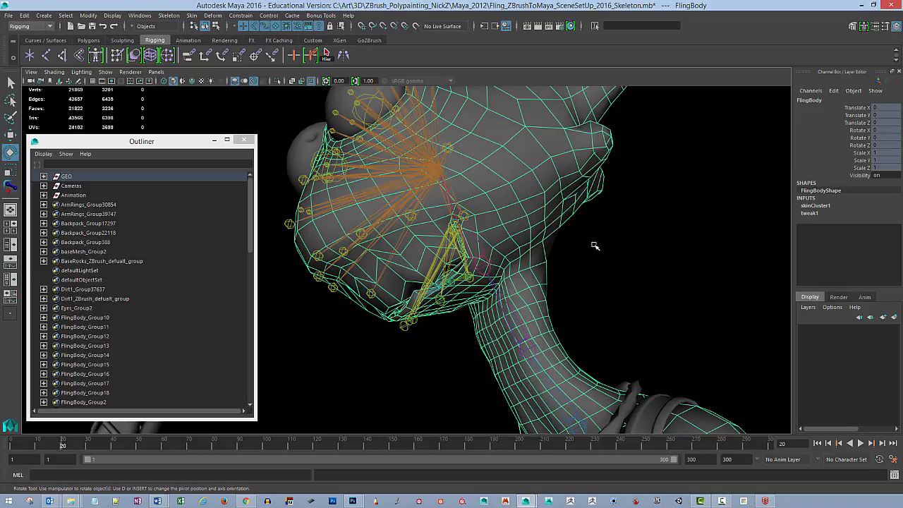
alt+drag(594, 246, 559, 249)
- Switch to the orthographic side wireframe view and select the FlingBody vertices around the lower jaw and mouth in component mode
key(space)
key(space)
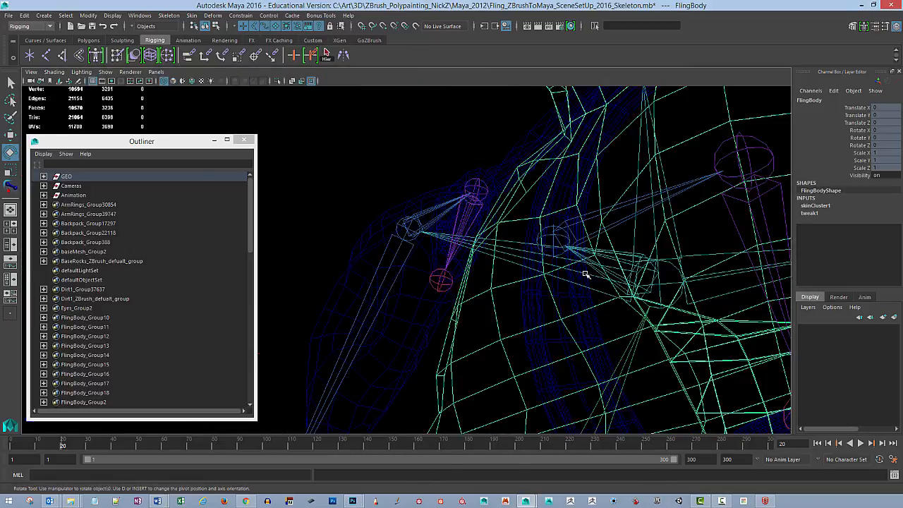
alt+right_drag(586, 274, 530, 208)
alt+middle_drag(409, 177, 441, 243)
alt+right_drag(441, 243, 457, 244)
alt+drag(458, 244, 437, 223)
alt+middle_drag(437, 223, 520, 273)
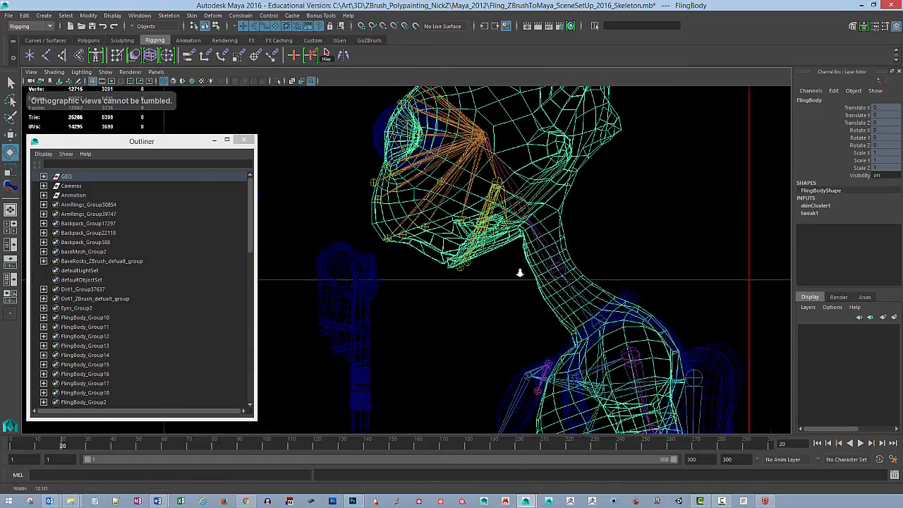
alt+right_drag(520, 272, 524, 253)
alt+middle_drag(523, 253, 532, 275)
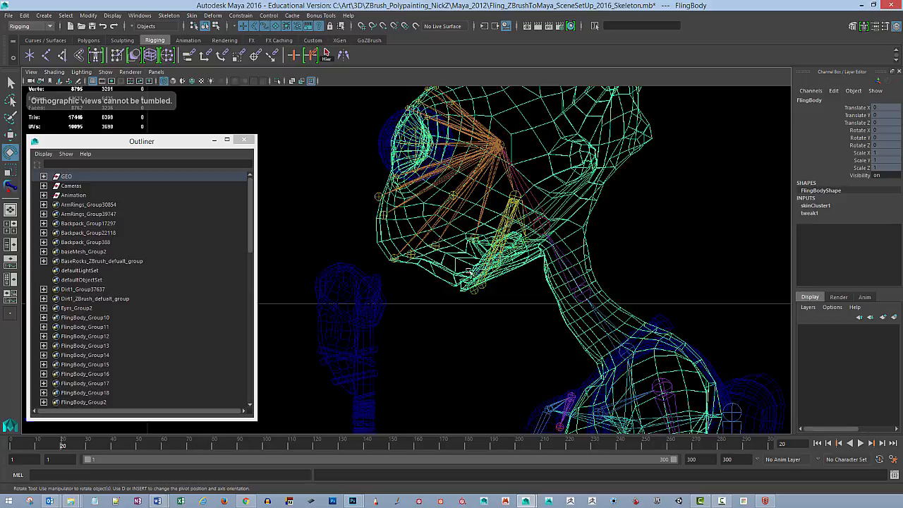
key(F8)
drag(366, 211, 531, 293)
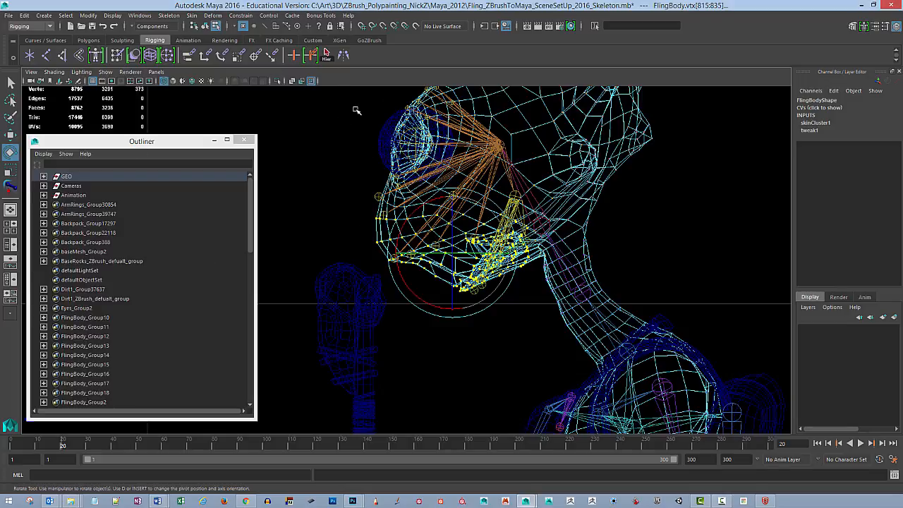
- With Paint Skin Weights set to Replace, flood the selected jaw vertices with value 1 for the Head influence, and return to object selection
click(191, 15)
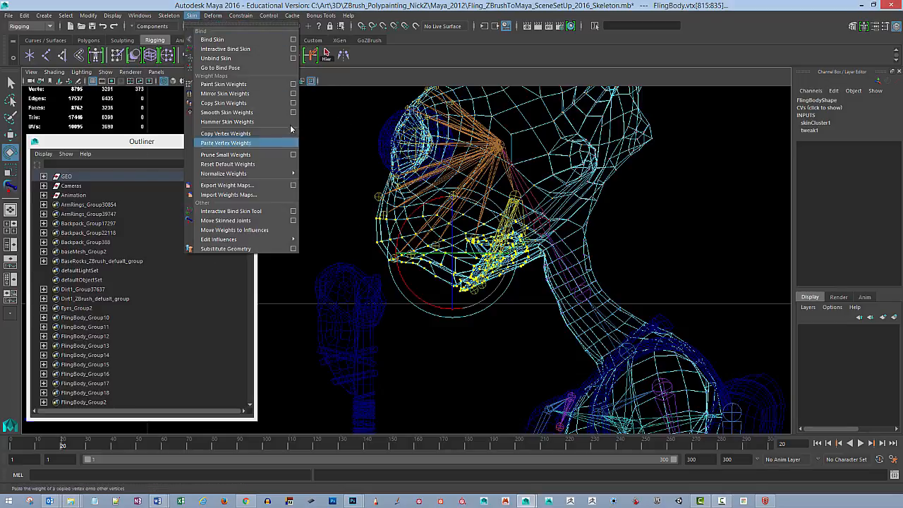
click(294, 85)
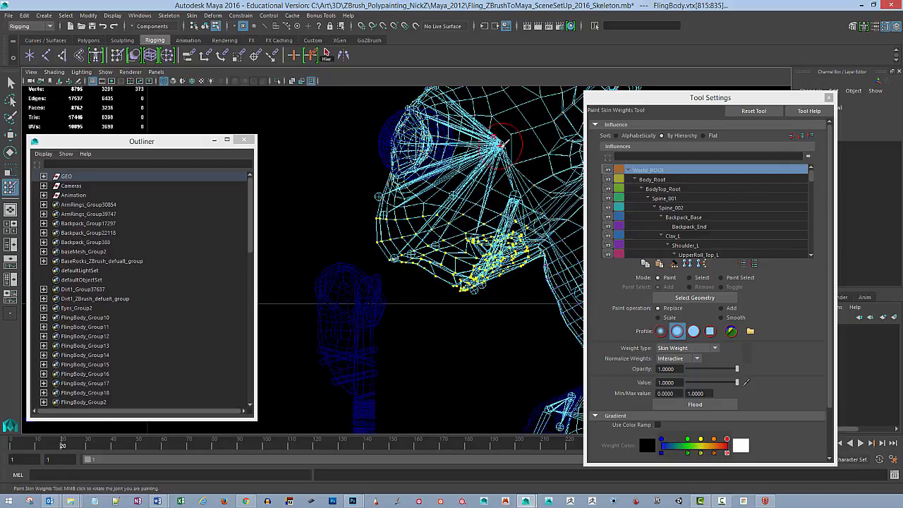
right_click(502, 149)
click(506, 118)
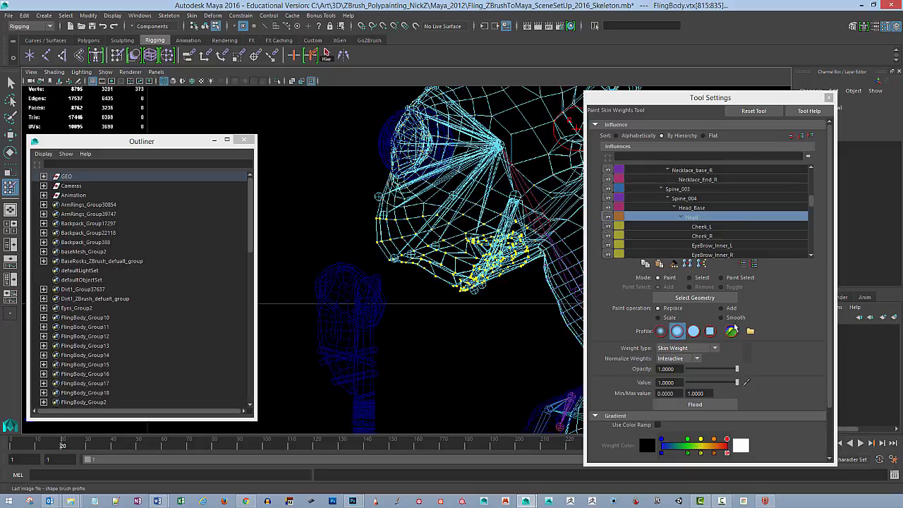
click(706, 405)
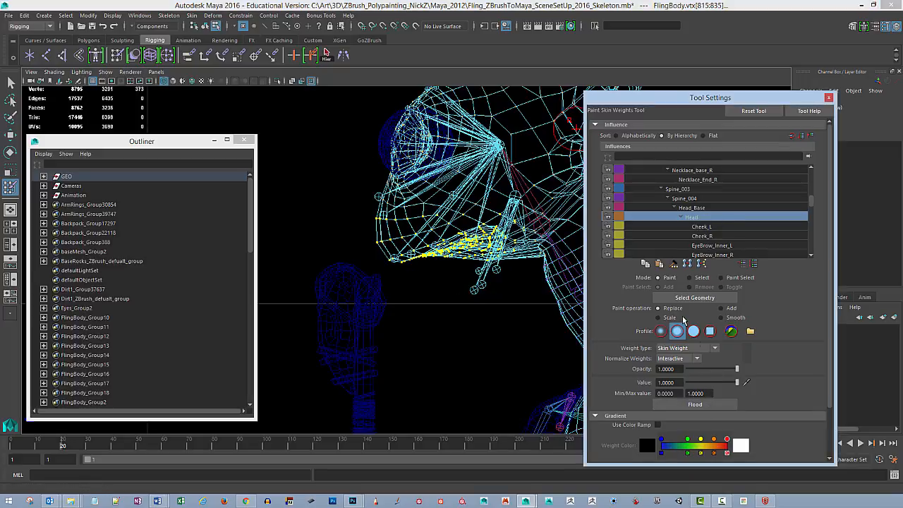
click(10, 83)
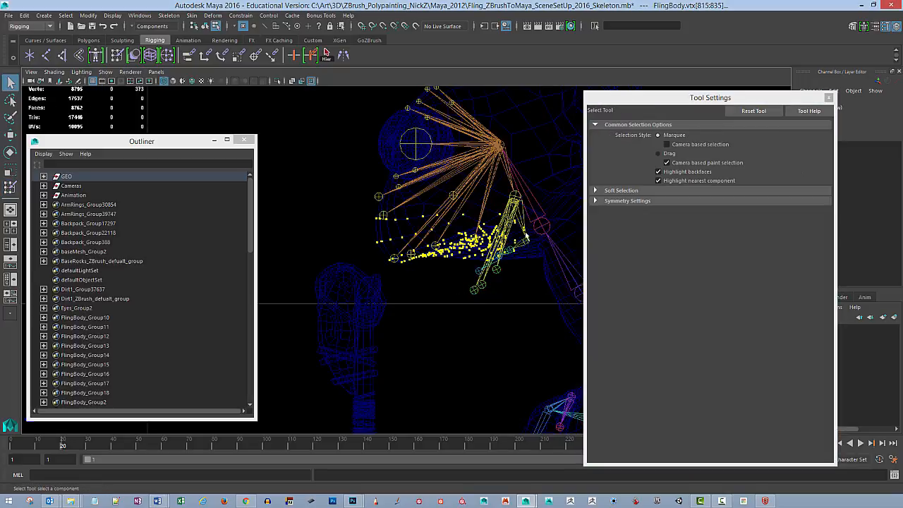
alt+middle_drag(500, 271, 450, 298)
key(F8)
alt+right_drag(456, 308, 487, 296)
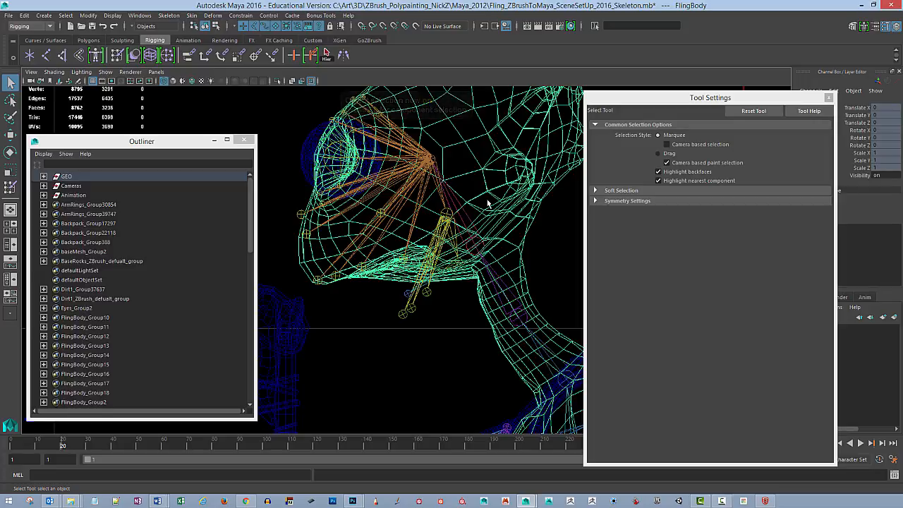
- Open the UV Editor for the FlingBody mesh and place it over the viewport
click(140, 15)
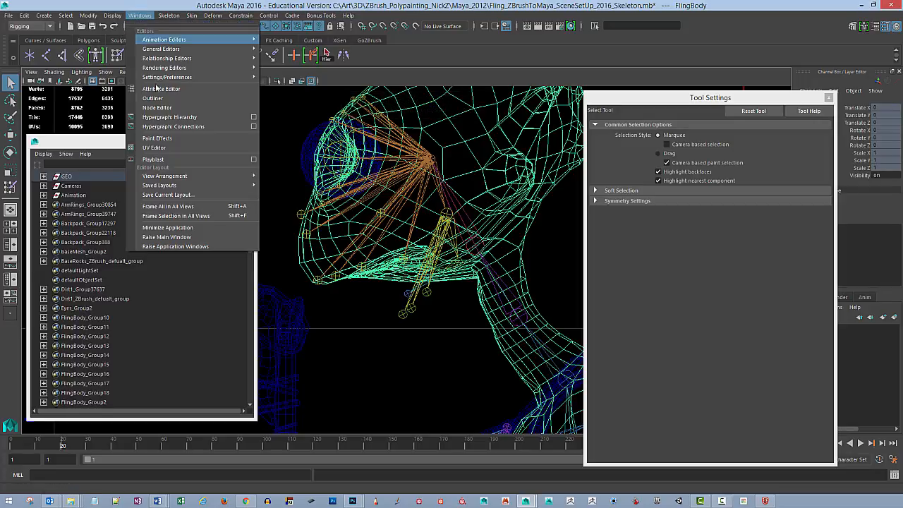
click(197, 148)
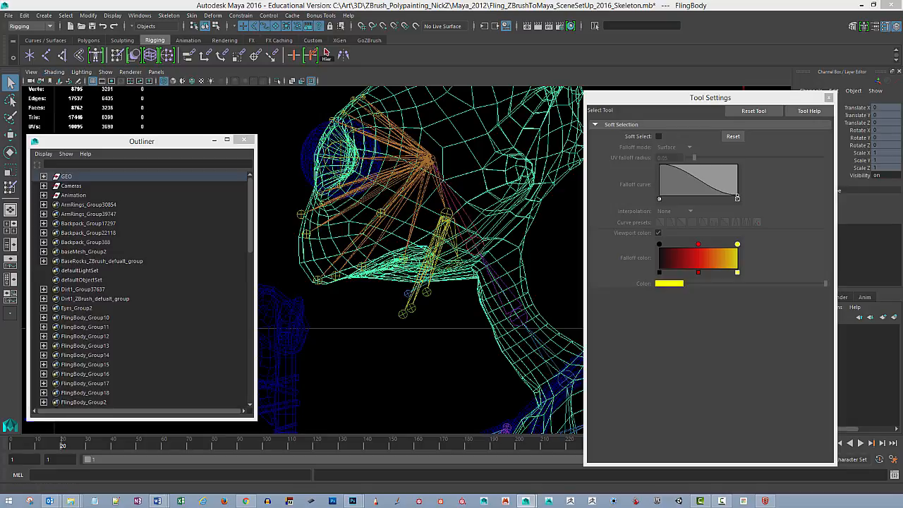
drag(0, 127, 483, 63)
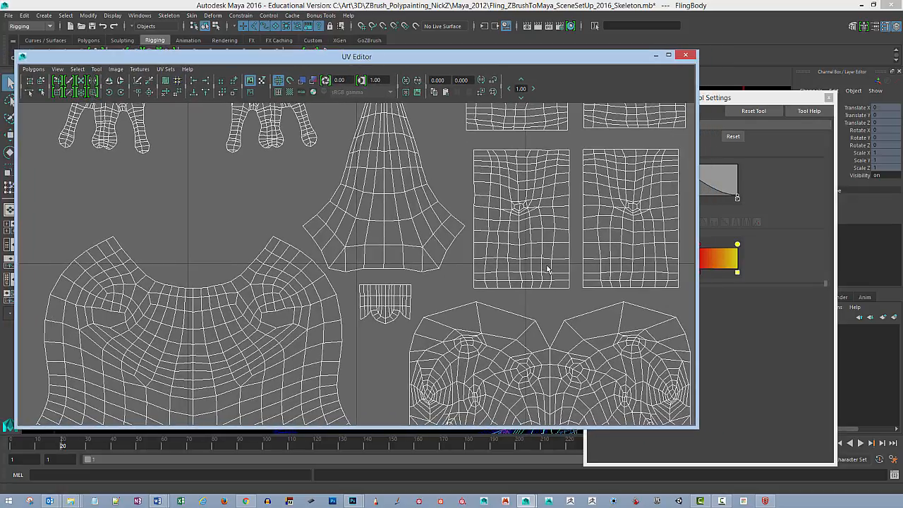
- In the face's UV layout, switch to vertex selection and select the few vertices just below the centre of the lower lip
alt+right_drag(568, 267, 475, 232)
alt+middle_drag(535, 347, 455, 240)
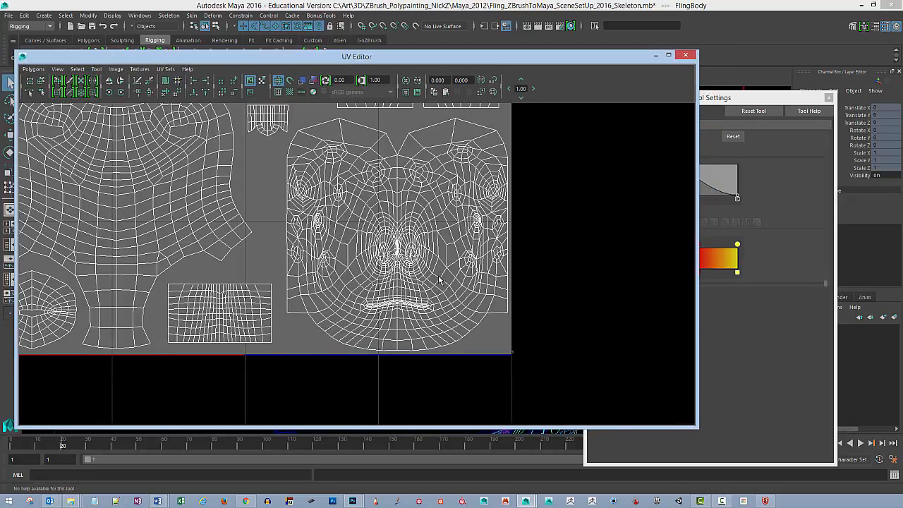
alt+right_drag(439, 281, 551, 306)
alt+middle_drag(498, 312, 474, 256)
alt+right_drag(419, 267, 553, 267)
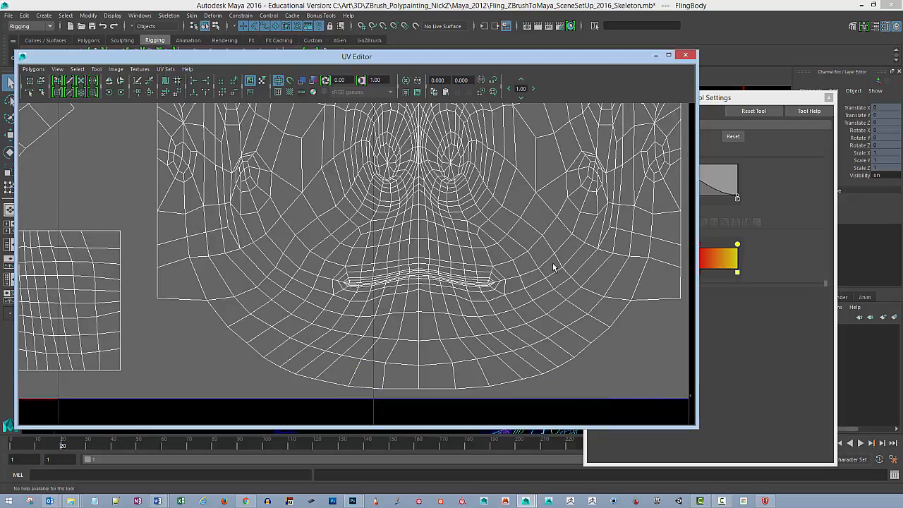
alt+middle_drag(459, 260, 434, 252)
alt+right_drag(434, 254, 504, 276)
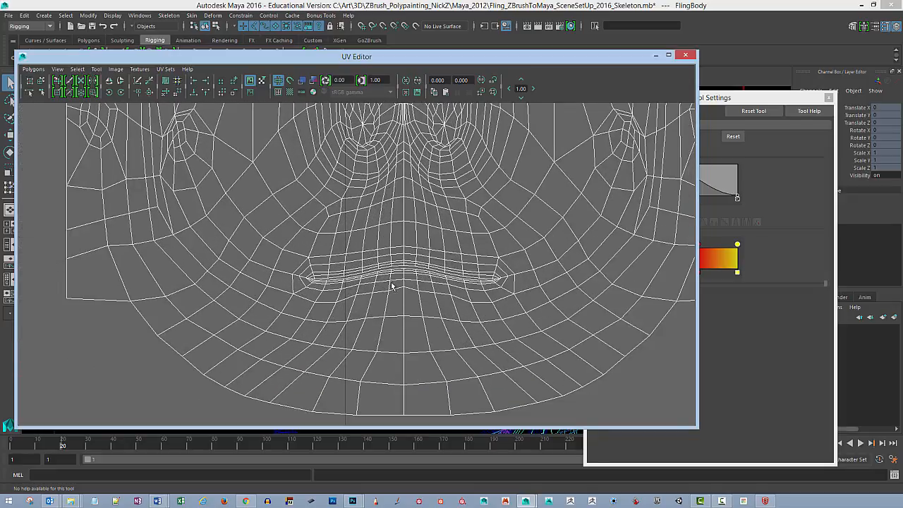
key(F8)
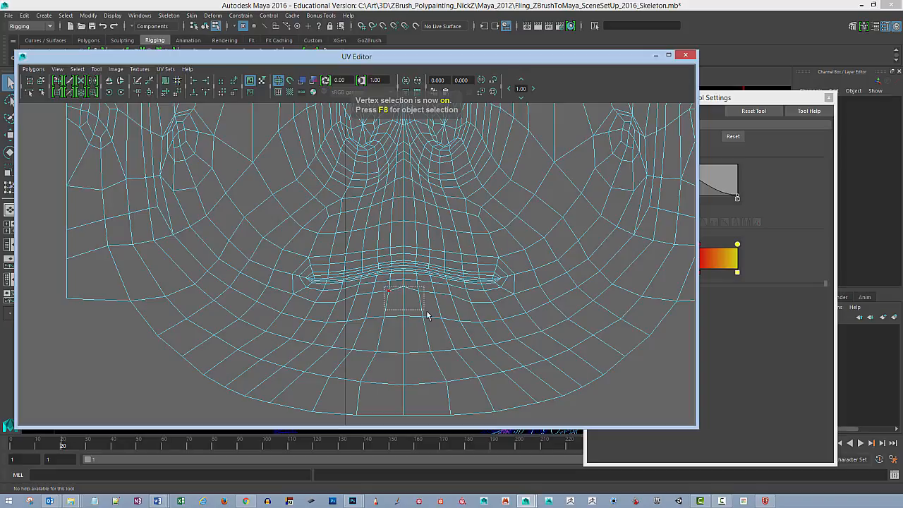
click(422, 317)
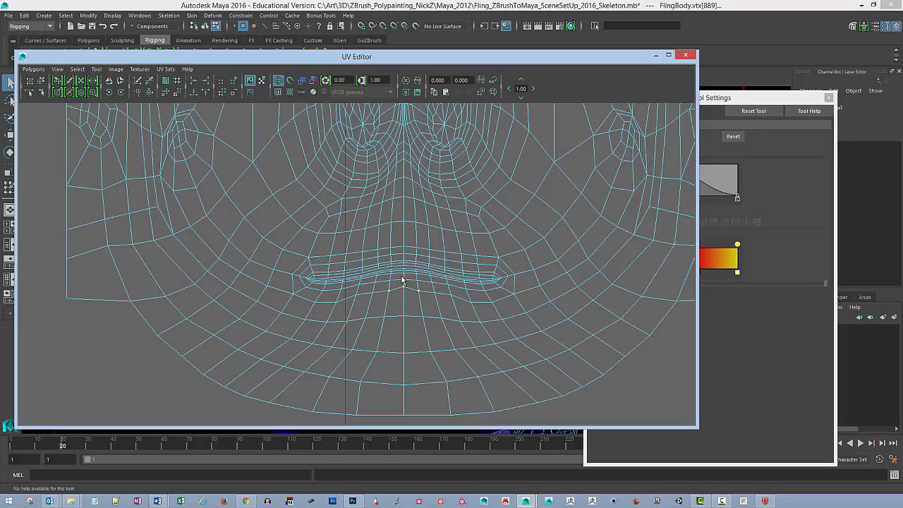
- Expand the lower-lip vertex selection down over the chin in the face UV shell, and deselect vertices in the outermost chin row
shift+click(403, 279)
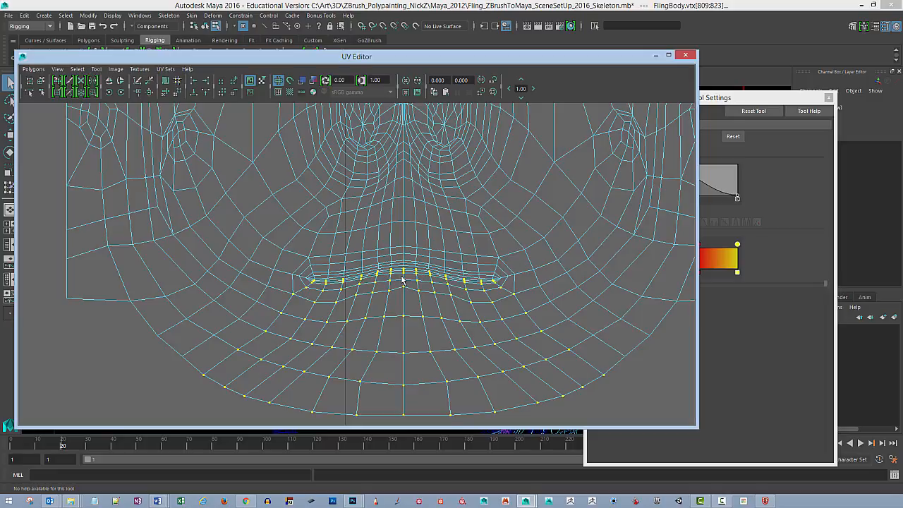
alt+right_drag(566, 303, 494, 300)
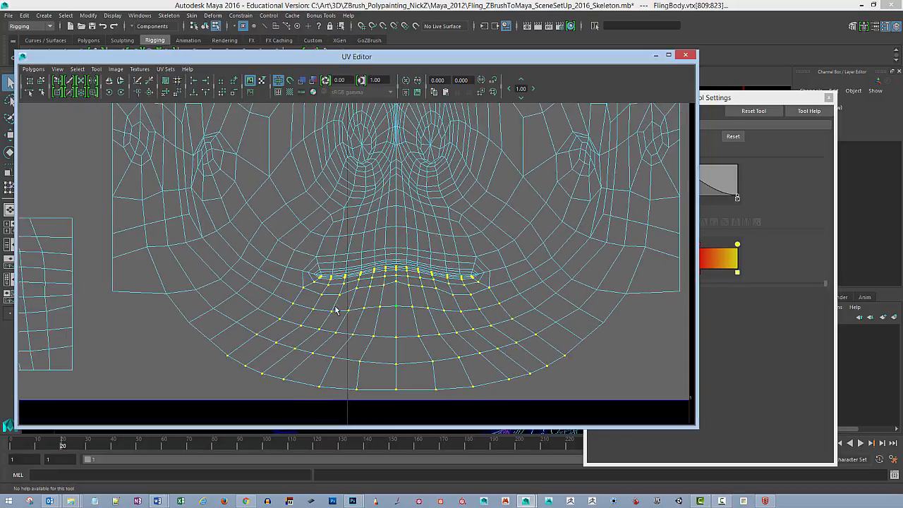
ctrl+drag(277, 377, 336, 401)
- Add the missing lower-half vertices of the round inner-mouth UV shell to the selection, up to its central opening
alt+right_drag(623, 325, 491, 287)
alt+middle_drag(549, 210, 596, 356)
alt+right_drag(596, 356, 192, 223)
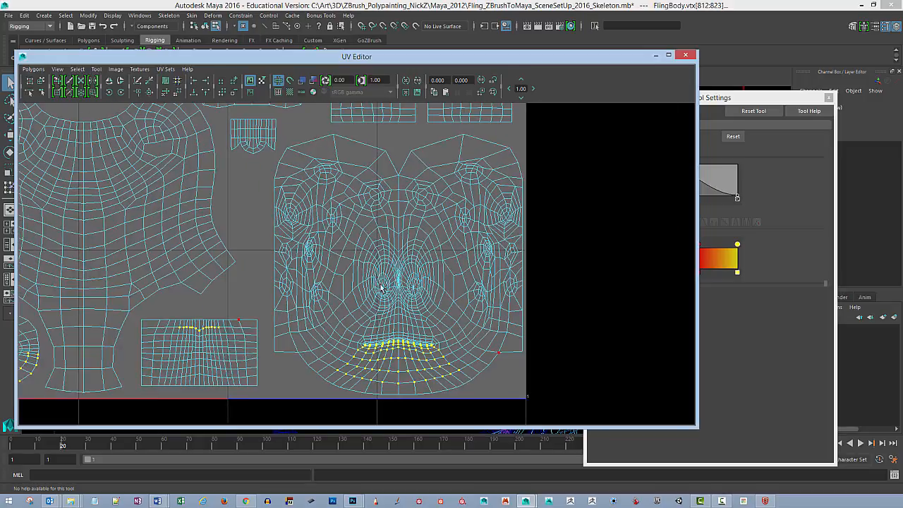
alt+middle_drag(414, 291, 527, 297)
alt+right_drag(526, 296, 257, 346)
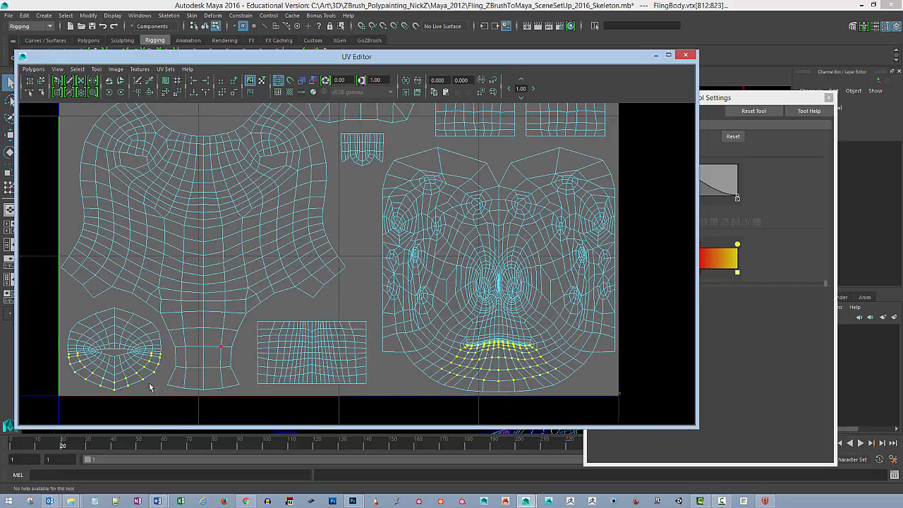
alt+middle_drag(185, 355, 260, 317)
alt+right_drag(260, 316, 338, 308)
alt+middle_drag(339, 308, 374, 283)
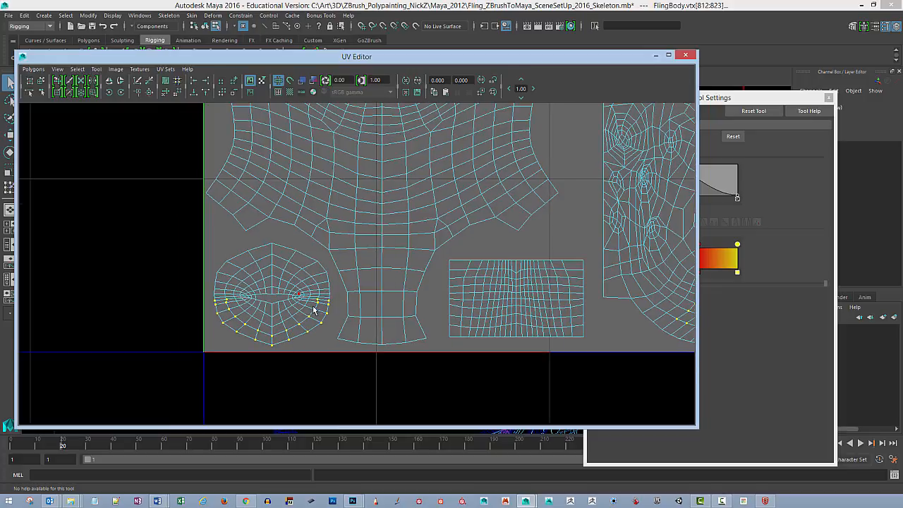
alt+right_drag(374, 283, 401, 346)
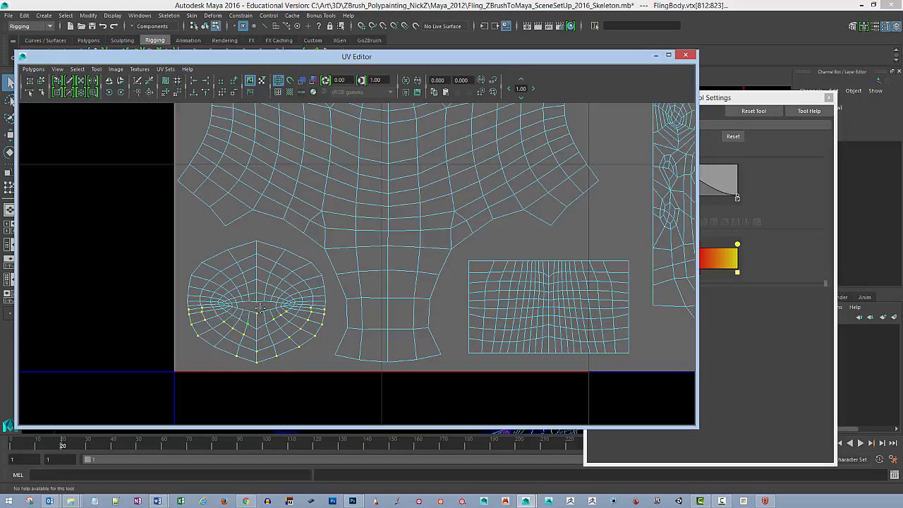
alt+right_drag(260, 308, 331, 307)
alt+middle_drag(265, 323, 329, 292)
alt+right_drag(330, 292, 415, 288)
alt+middle_drag(232, 297, 256, 287)
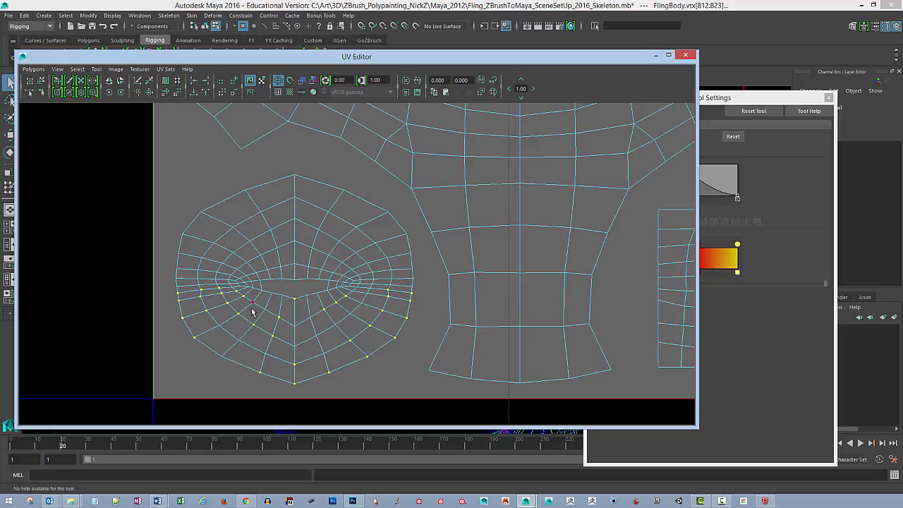
shift+drag(266, 303, 276, 315)
shift+drag(306, 297, 367, 323)
alt+right_drag(548, 302, 544, 164)
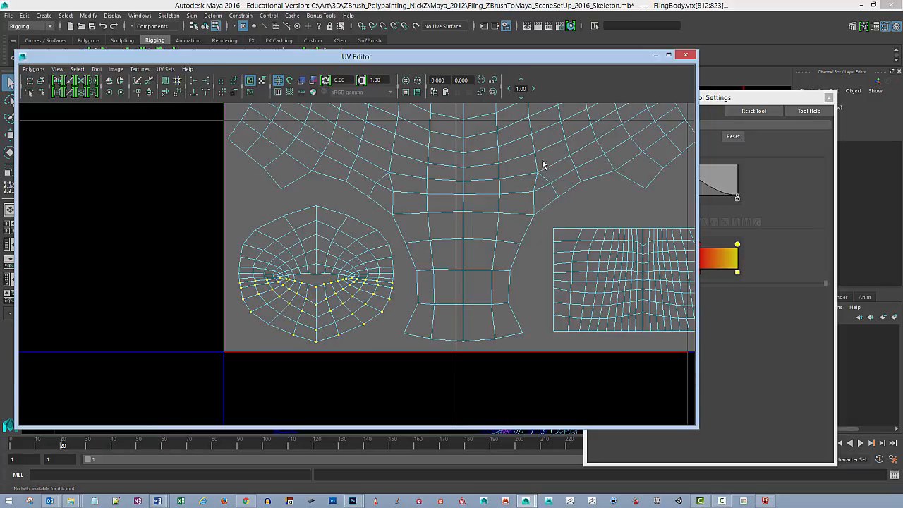
- Close the UV Editor and, with Paint Skin Weights set to Replace, flood the selected vertices with value 1 for the Jaw influence
click(685, 55)
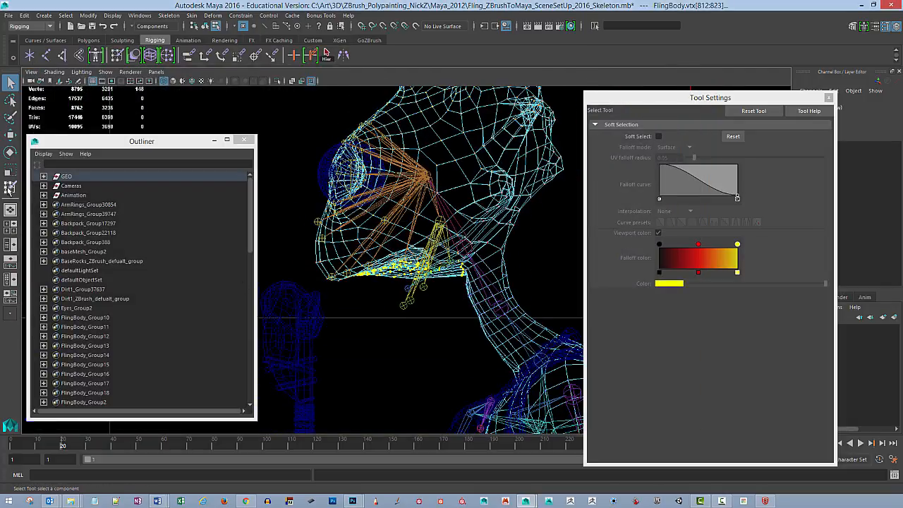
click(9, 187)
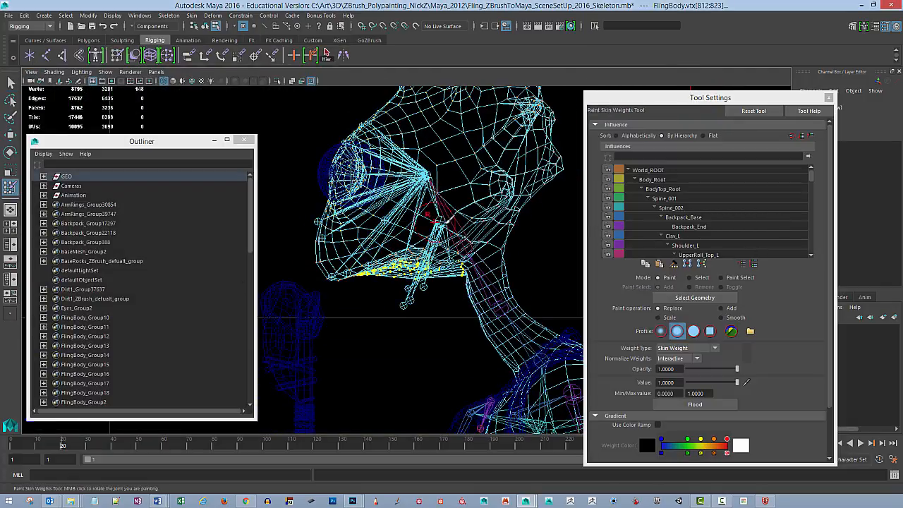
alt+drag(488, 231, 481, 238)
alt+middle_drag(524, 224, 522, 231)
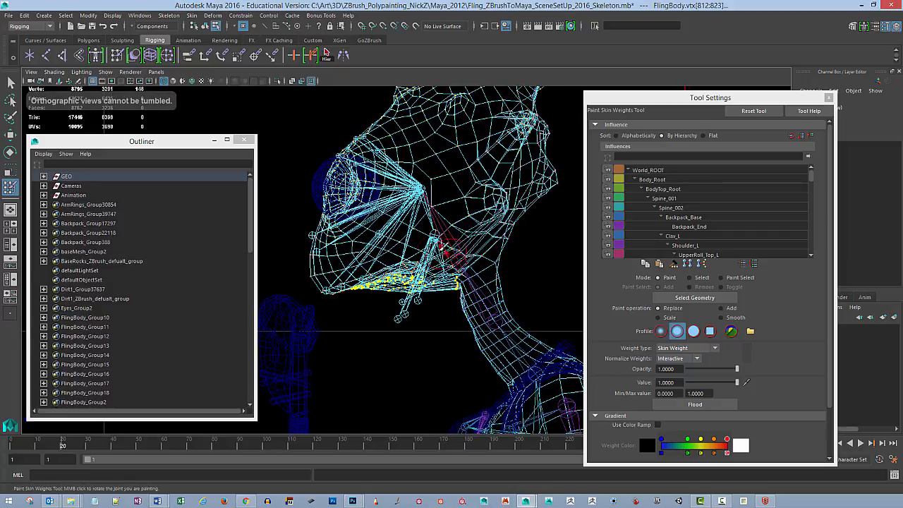
right_click(433, 235)
click(433, 212)
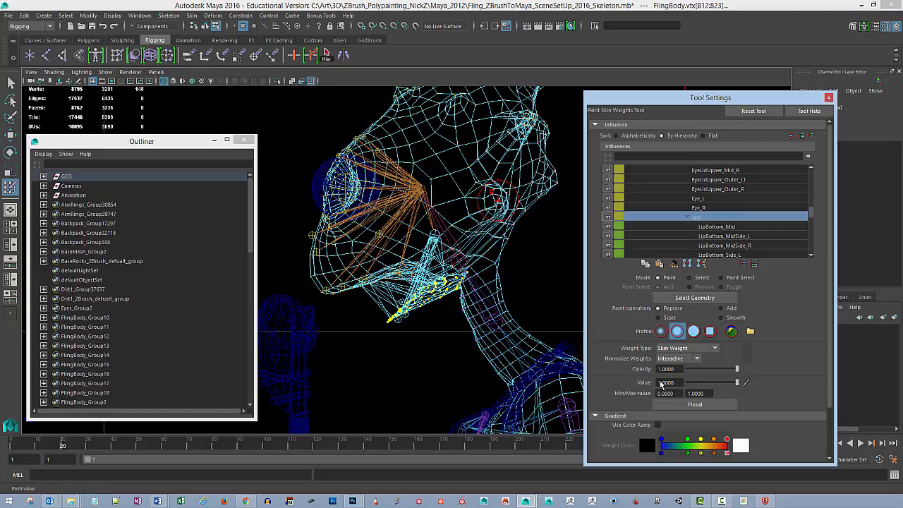
- Switch to the shaded perspective view and return to component selection around the open mouth
key(space)
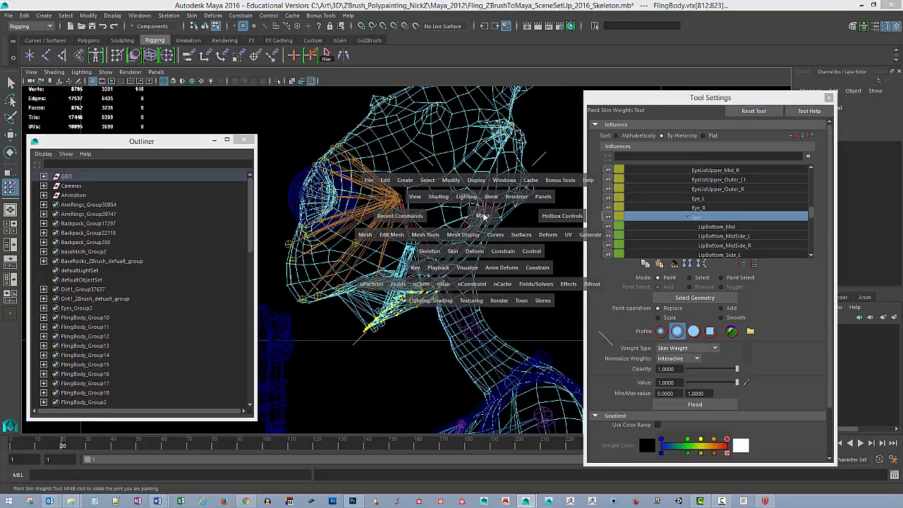
key(space)
alt+drag(468, 258, 487, 258)
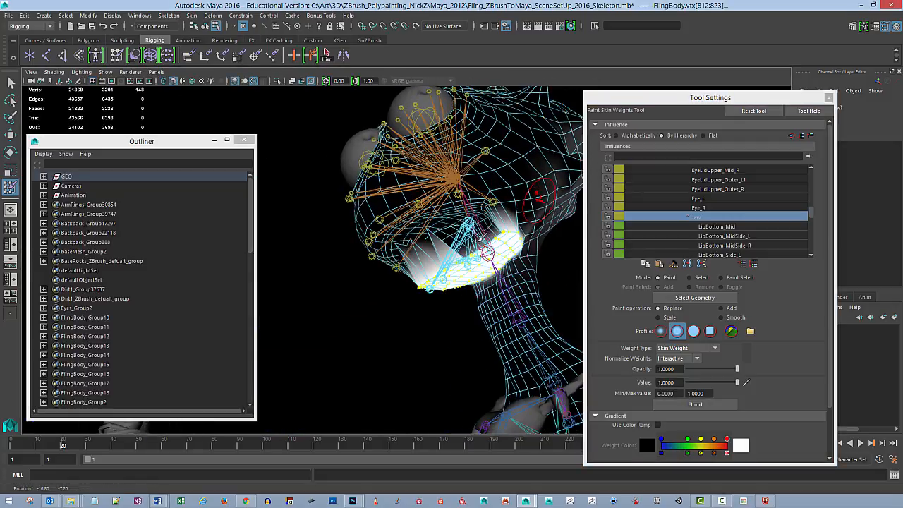
mouse_move(487, 258)
alt+right_down()
mouse_move(520, 250)
mouse_move(513, 257)
alt+right_up()
alt+drag(514, 256, 497, 248)
click(11, 84)
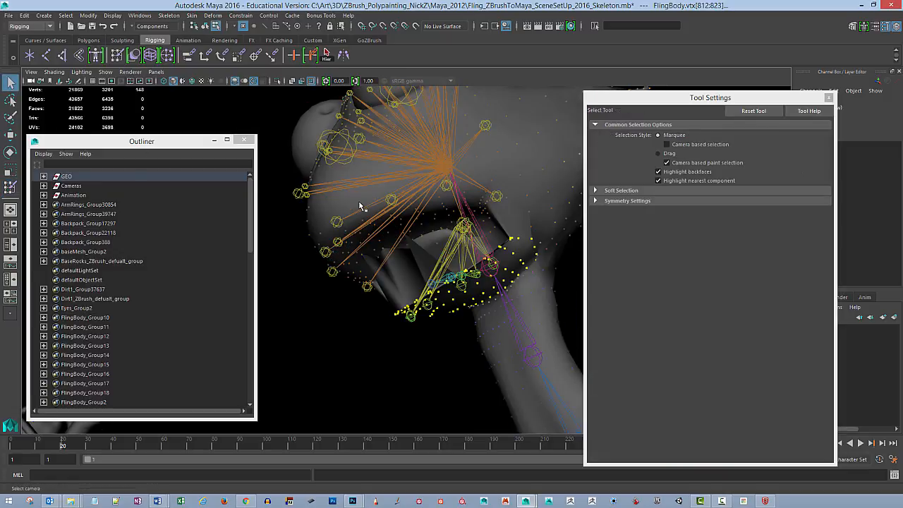
alt+right_drag(457, 300, 443, 310)
alt+drag(444, 309, 358, 275)
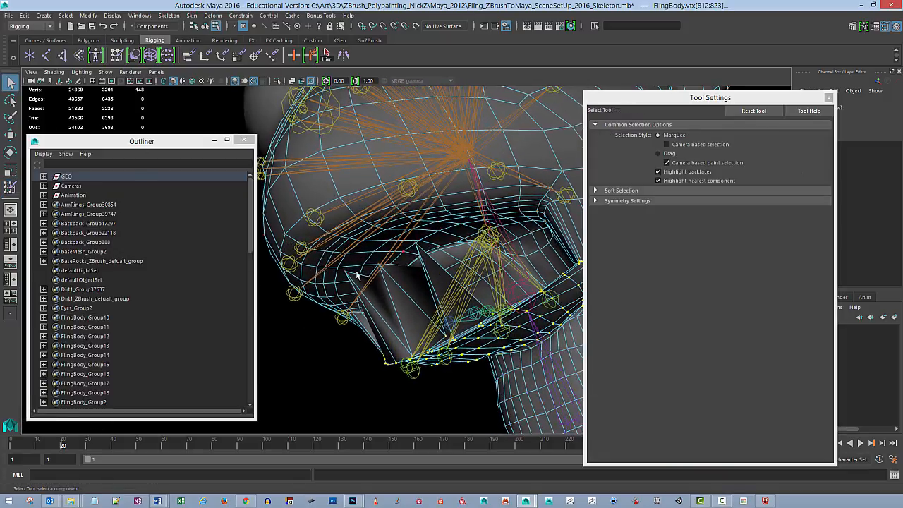
- Select the four stray vertices inside the lower mouth that stay behind near the upper jaw
click(346, 273)
scroll(412, 286, up, 5)
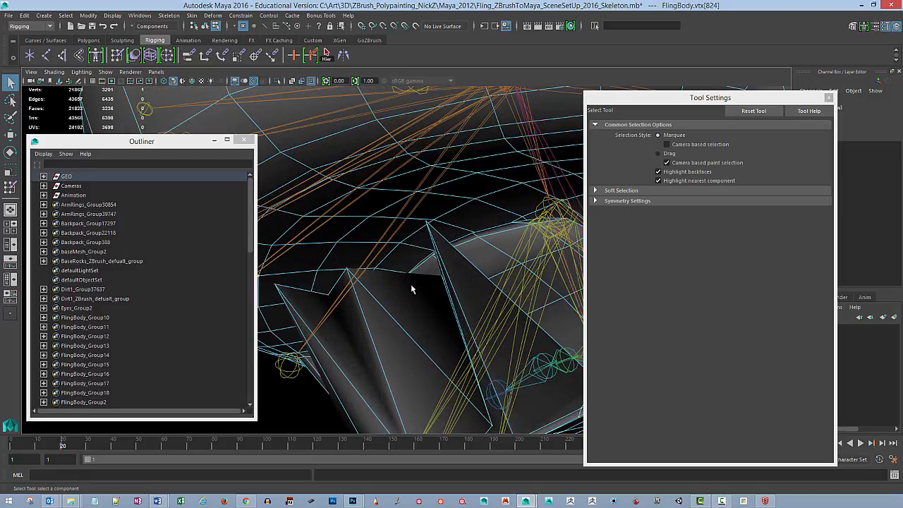
click(357, 218)
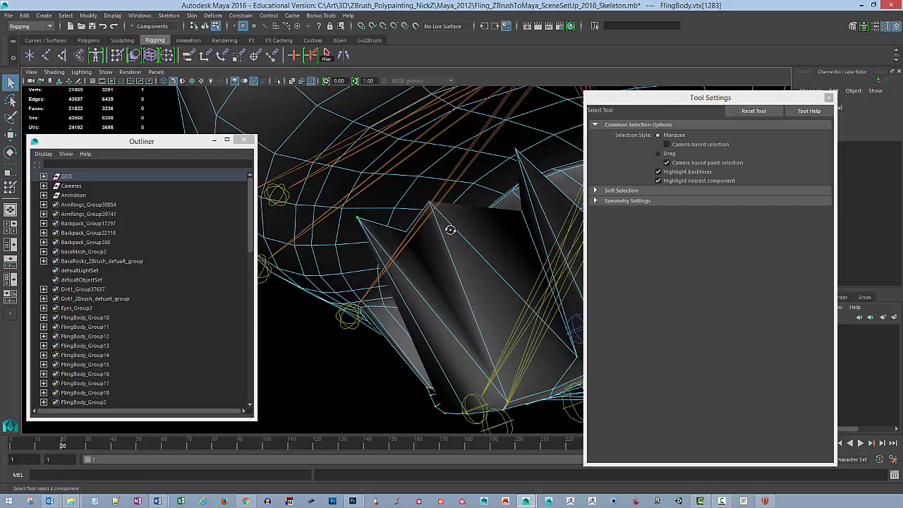
alt+drag(450, 230, 414, 240)
shift+click(336, 289)
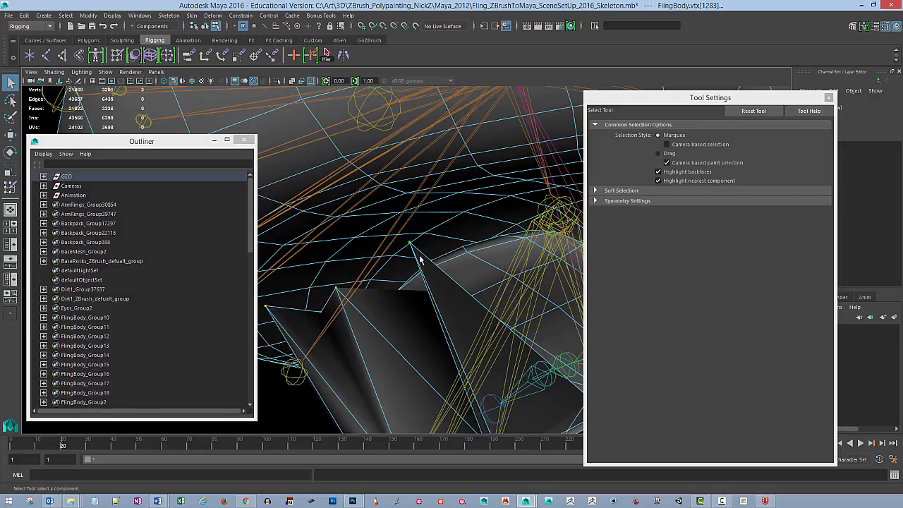
alt+drag(419, 260, 447, 233)
key(f)
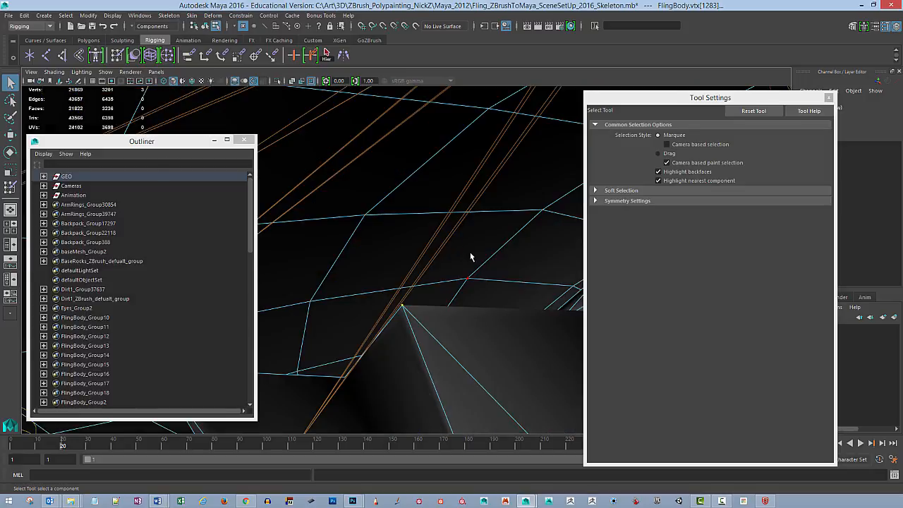
alt+right_drag(504, 255, 411, 246)
alt+drag(411, 246, 470, 240)
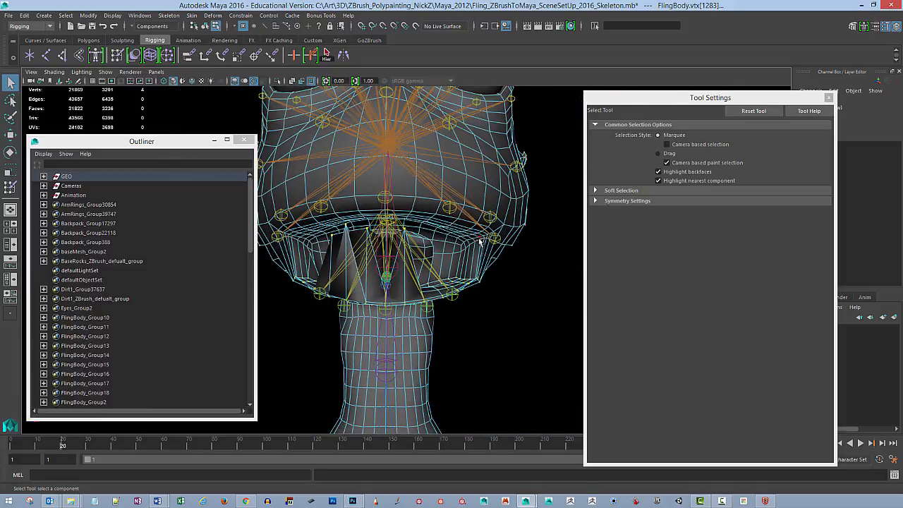
- Examine the position of the selected mouth vertices in wireframe from several angles with the Move tool active, then restore shaded display
key(4)
alt+drag(497, 269, 466, 262)
alt+right_drag(465, 263, 444, 261)
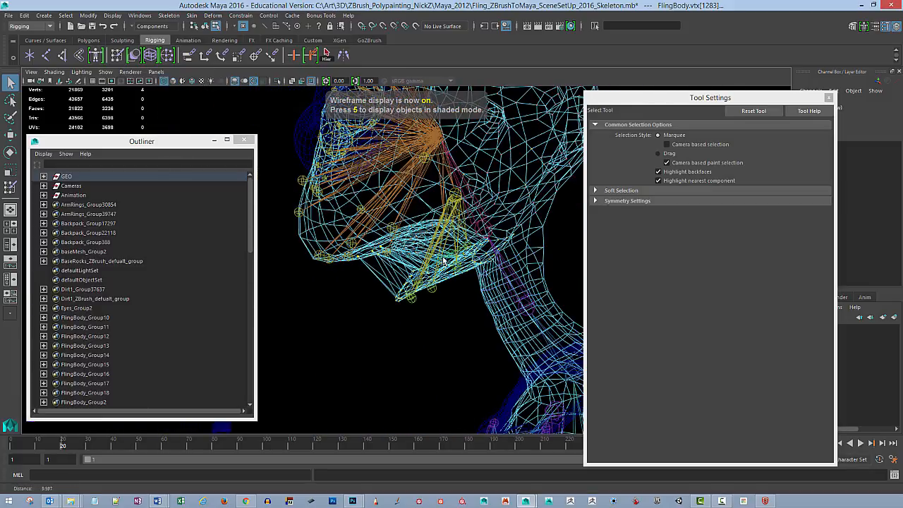
key(w)
alt+drag(466, 292, 443, 282)
alt+drag(458, 278, 351, 285)
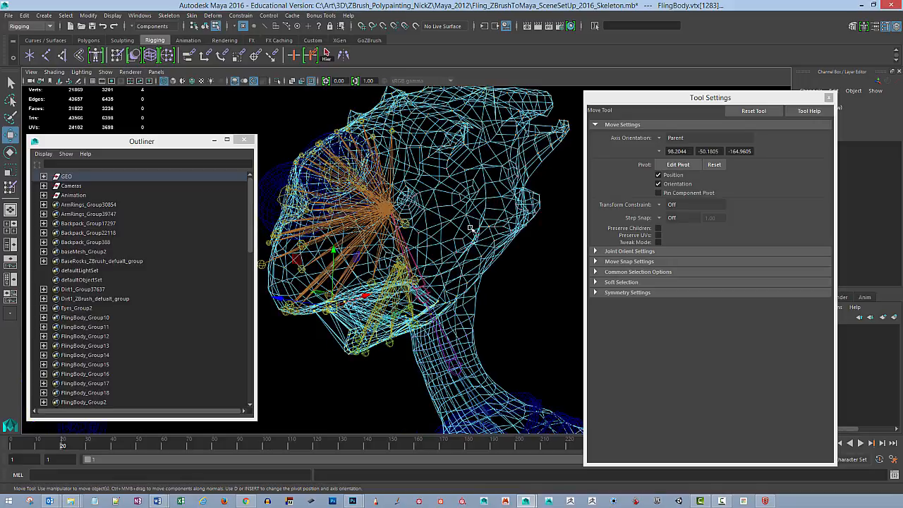
alt+drag(460, 244, 291, 251)
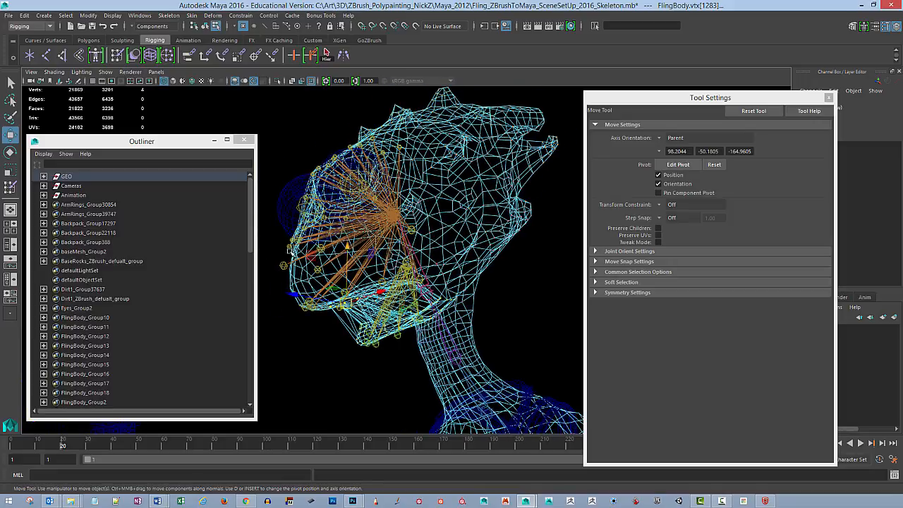
key(5)
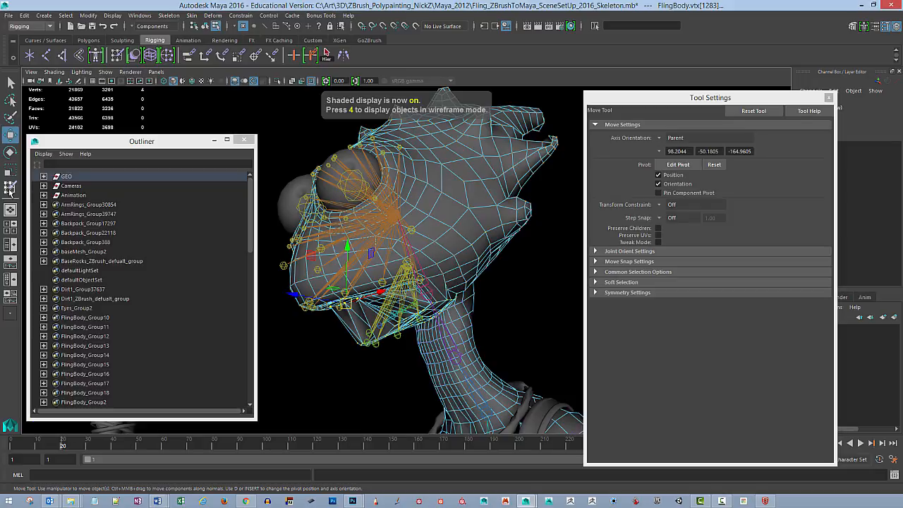
- Flood the four selected mouth vertices with value 1 for the Jaw influence, and check the active influence in the list
click(10, 189)
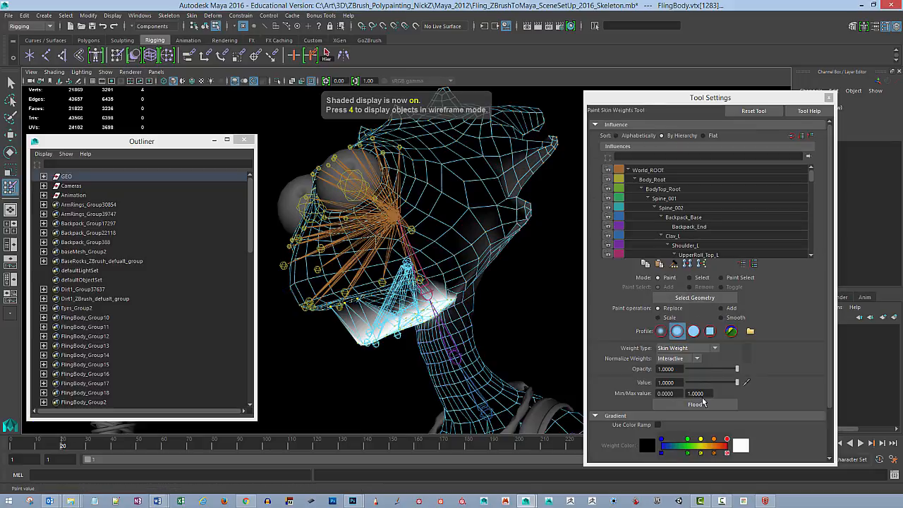
click(703, 402)
scroll(502, 331, up, 8)
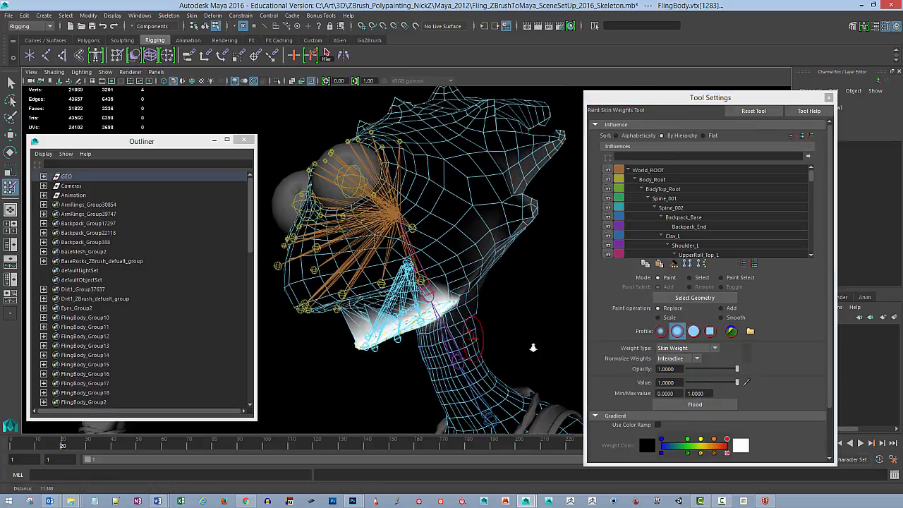
alt+drag(502, 331, 518, 323)
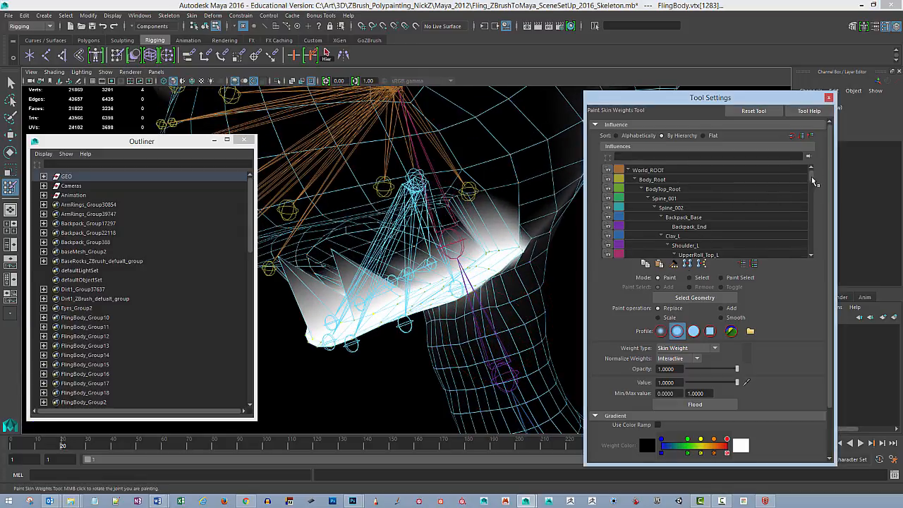
drag(810, 178, 819, 208)
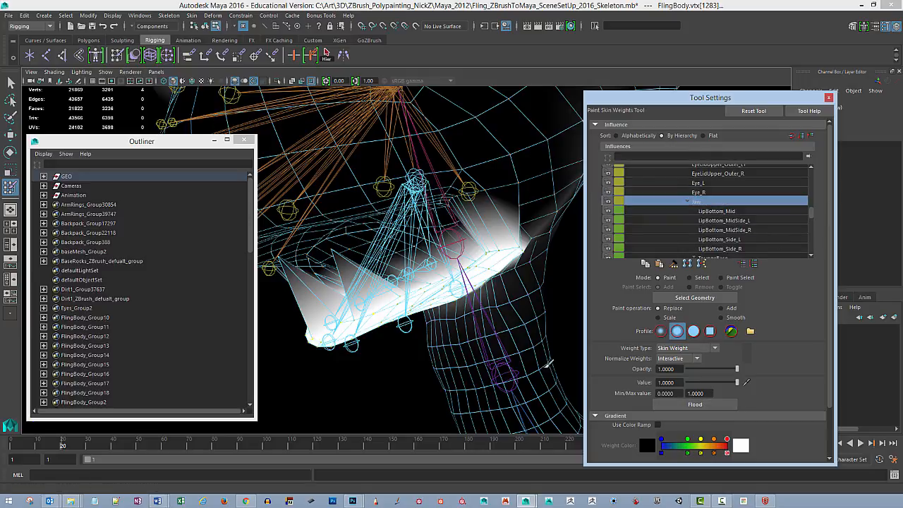
alt+drag(549, 364, 463, 364)
- Return to component selection and select three more stray vertices at the tips of the stretched spikes inside the mouth
click(10, 83)
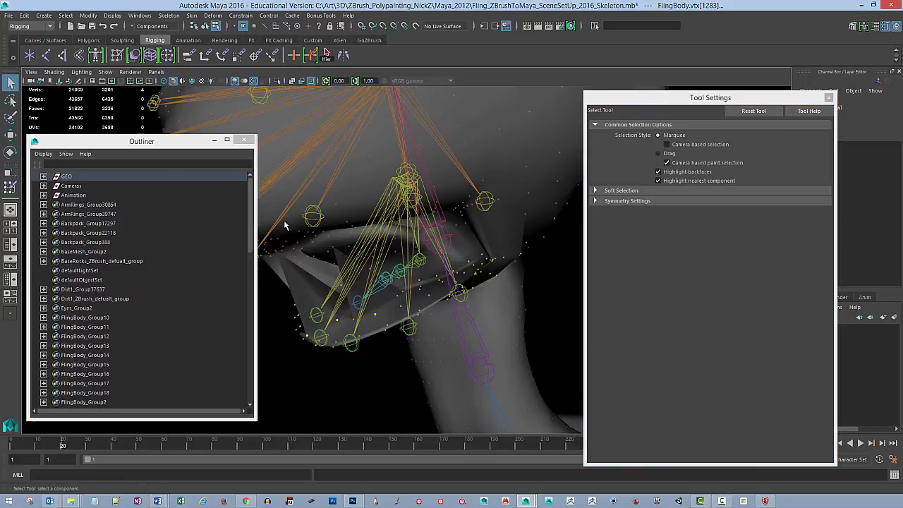
mouse_move(384, 282)
alt+mouse_down()
mouse_move(439, 306)
mouse_move(433, 299)
mouse_move(457, 263)
mouse_move(363, 298)
alt+mouse_up()
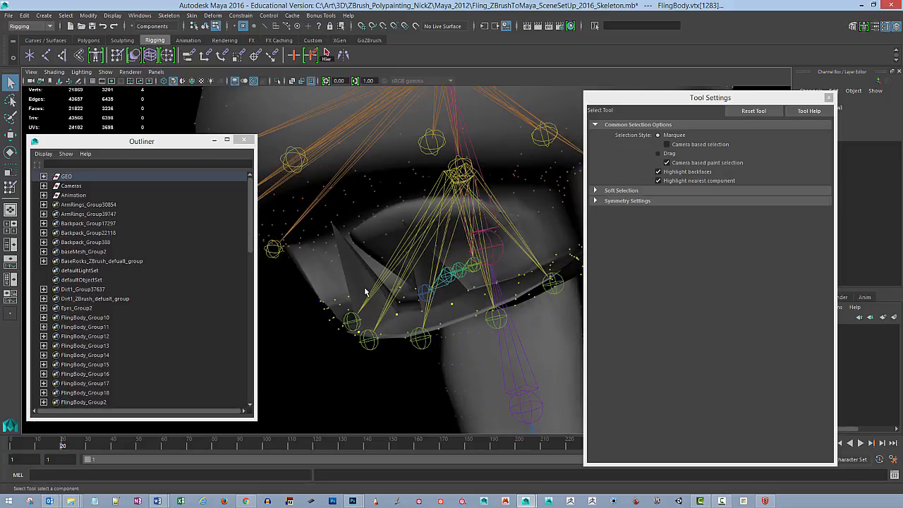
click(348, 280)
alt+drag(381, 240, 202, 241)
click(319, 223)
click(393, 223)
key(w)
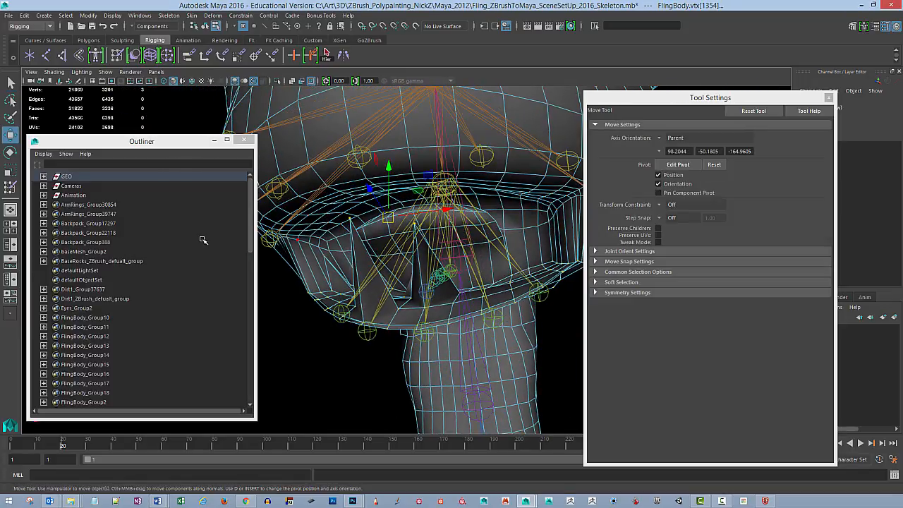
- Flood the three selected spike vertices with Jaw weight 1 and return to component selection on the mesh
click(10, 189)
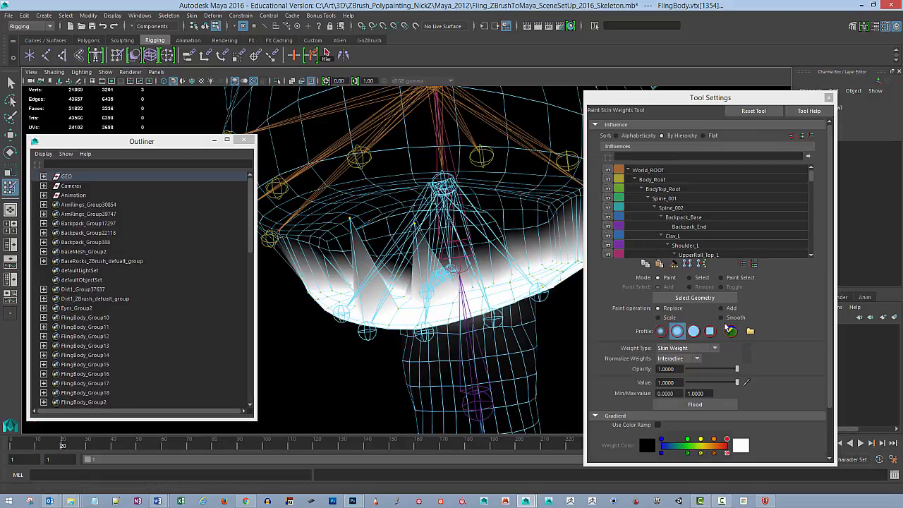
mouse_move(529, 353)
alt+mouse_down()
mouse_move(486, 346)
mouse_move(495, 359)
mouse_move(487, 331)
mouse_move(466, 339)
mouse_move(478, 311)
alt+mouse_up()
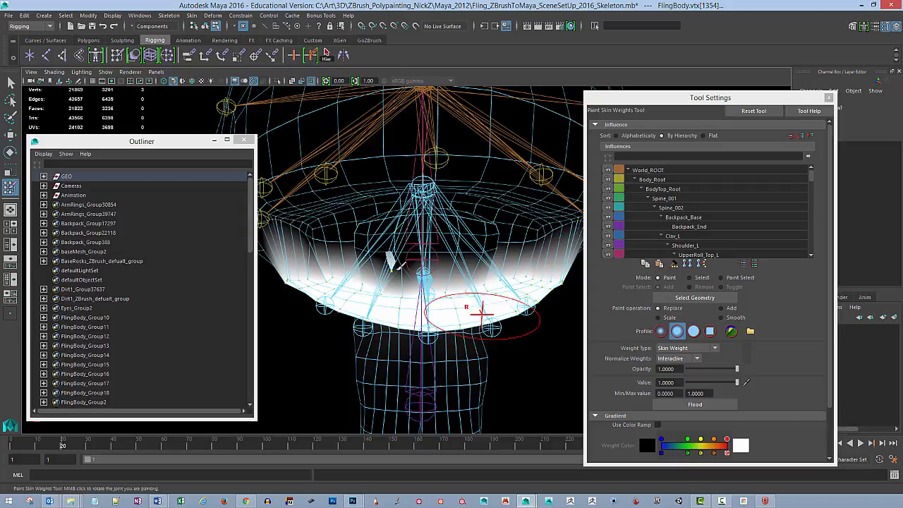
click(15, 84)
click(335, 371)
click(508, 255)
alt+middle_drag(522, 242, 486, 263)
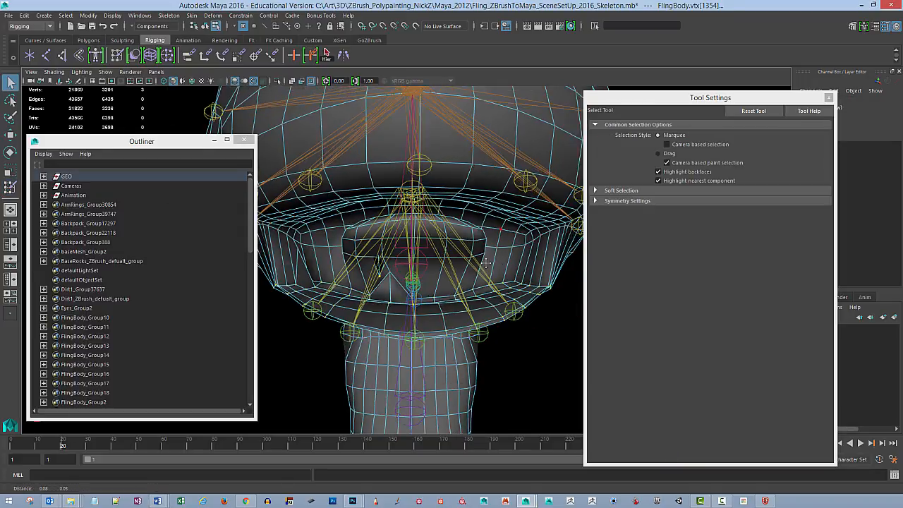
- Select the remaining stray vertex at the tip of the stretched spike inside the mouth and examine its position with the Move tool
alt+drag(486, 263, 415, 303)
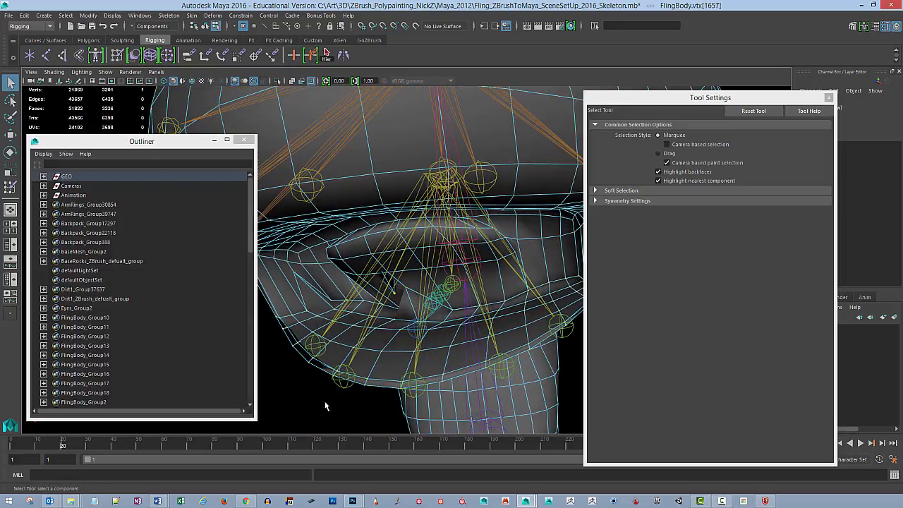
click(326, 406)
click(402, 300)
mouse_move(403, 301)
alt+mouse_down()
mouse_move(419, 306)
mouse_move(413, 312)
alt+mouse_up()
key(w)
alt+drag(481, 308, 496, 305)
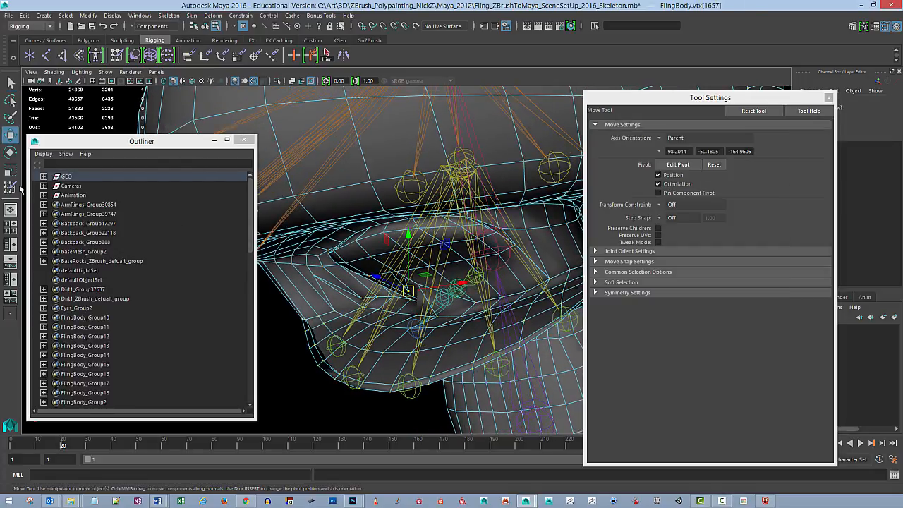
- Make Head the active paint influence and flood the selected inner-mouth vertex with value 1
click(11, 188)
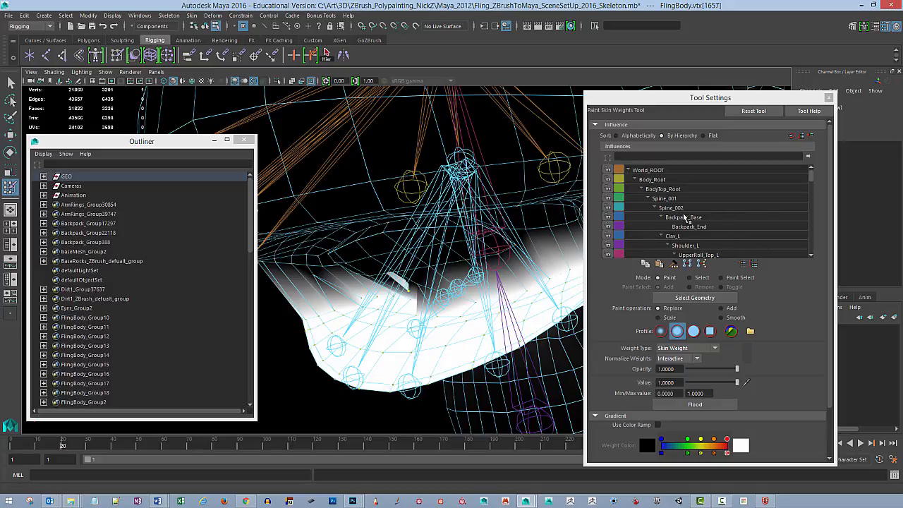
alt+drag(553, 213, 534, 217)
alt+right_drag(534, 218, 439, 91)
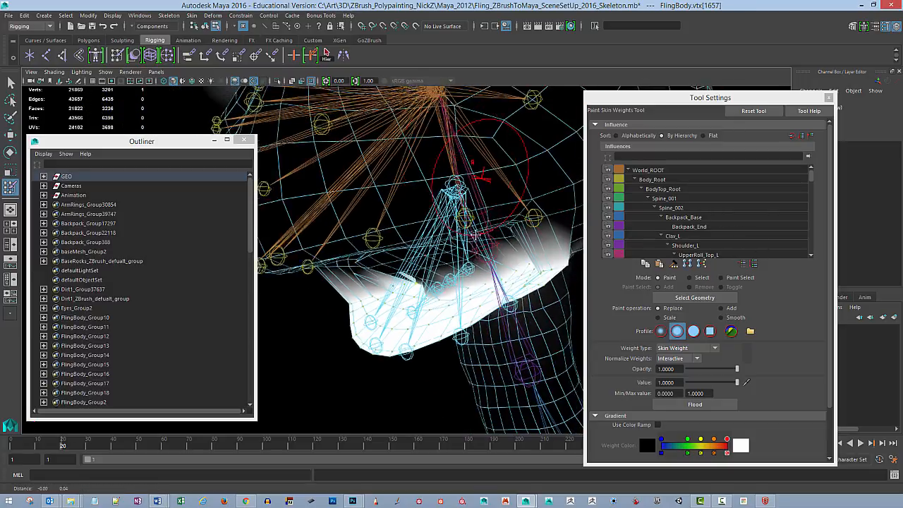
alt+middle_drag(439, 91, 432, 149)
right_drag(429, 150, 437, 117)
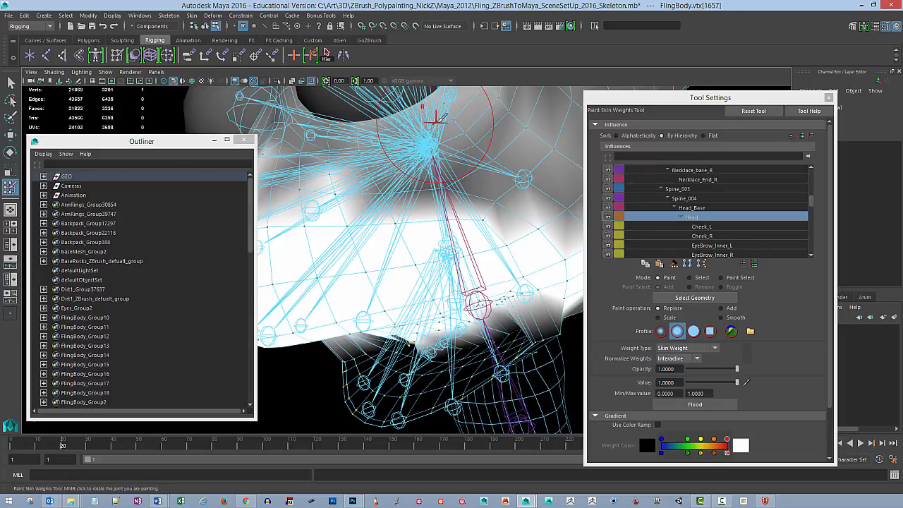
alt+drag(466, 321, 482, 309)
click(698, 404)
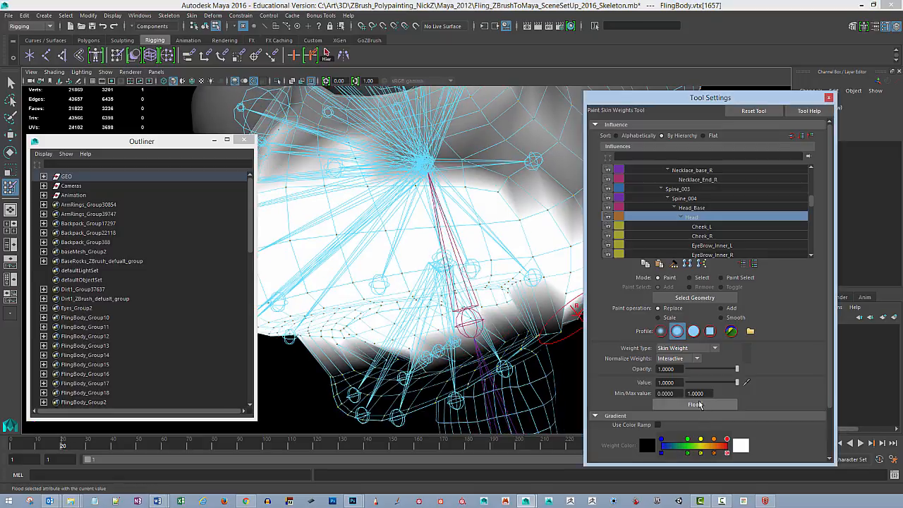
mouse_move(484, 333)
alt+middle_down()
mouse_move(496, 300)
mouse_move(493, 268)
alt+middle_up()
alt+drag(493, 268, 507, 267)
- Clear the vertex selection, return to object selection on the body mesh, and reactivate the Paint Skin Weights tool
key(q)
click(346, 384)
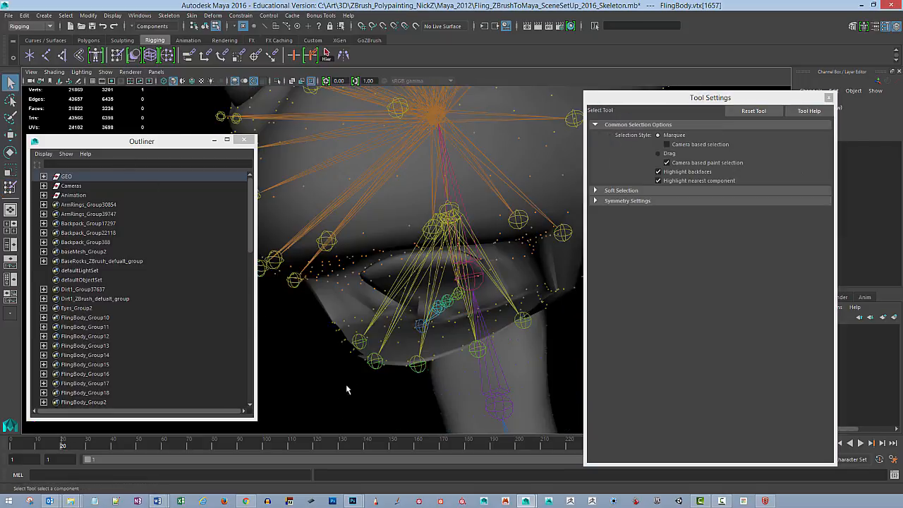
alt+drag(317, 324, 358, 309)
click(341, 298)
alt+drag(488, 307, 477, 299)
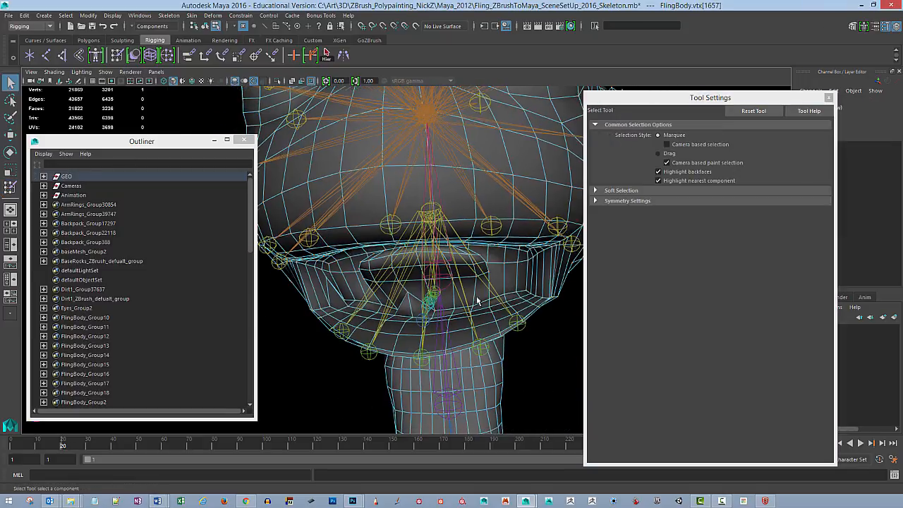
key(F8)
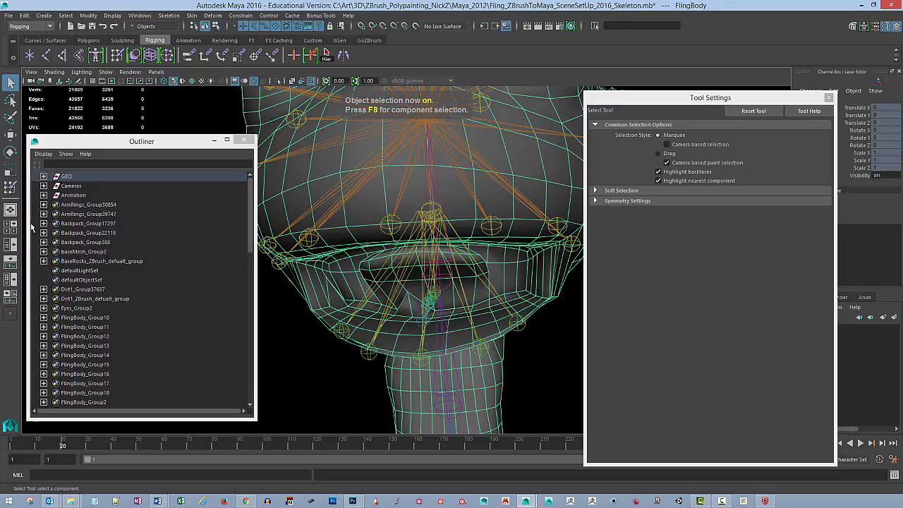
click(10, 188)
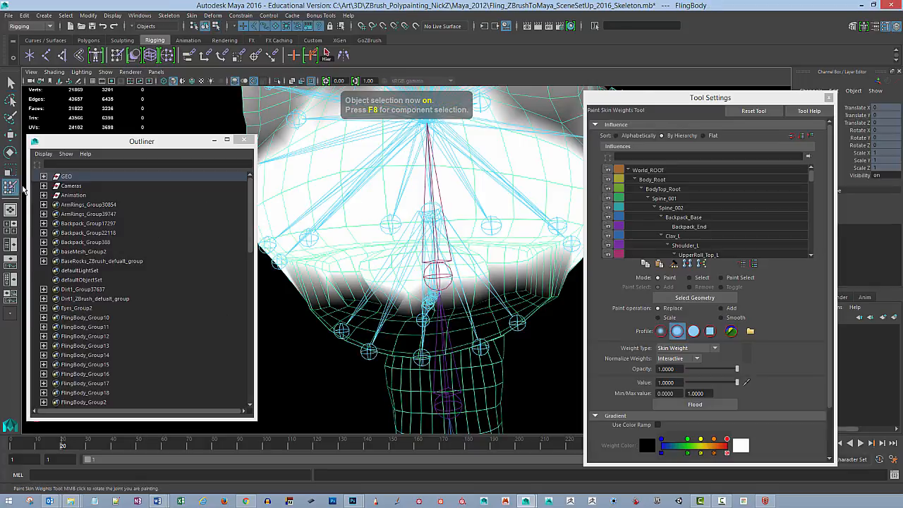
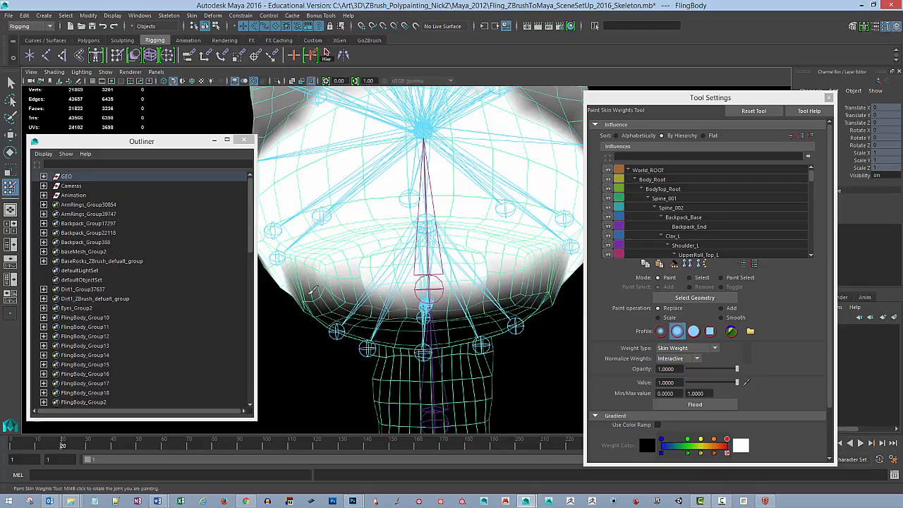
- Examine the Head influence around the mouth and jaw, and smooth the weights at the back of the cheek
mouse_move(525, 300)
alt+mouse_down()
mouse_move(501, 313)
mouse_move(538, 277)
mouse_move(493, 311)
mouse_move(487, 299)
mouse_move(507, 291)
alt+mouse_up()
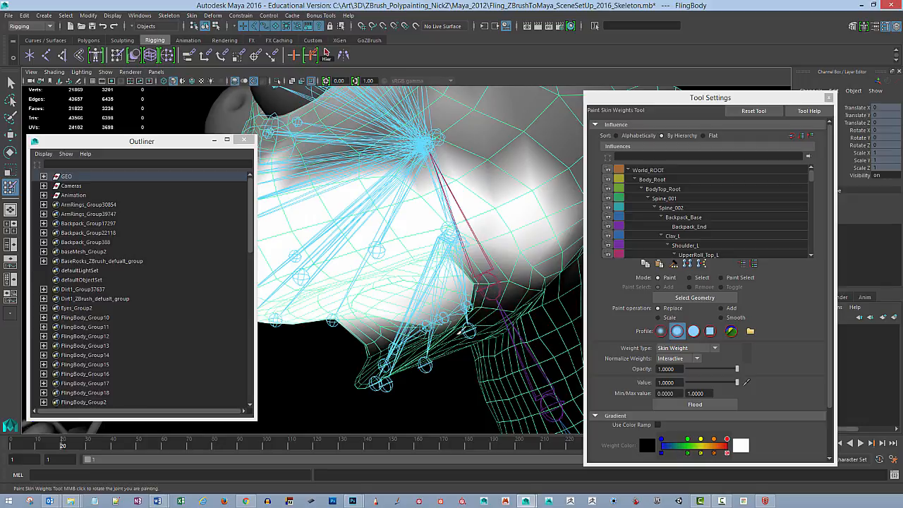
alt+drag(460, 330, 398, 240)
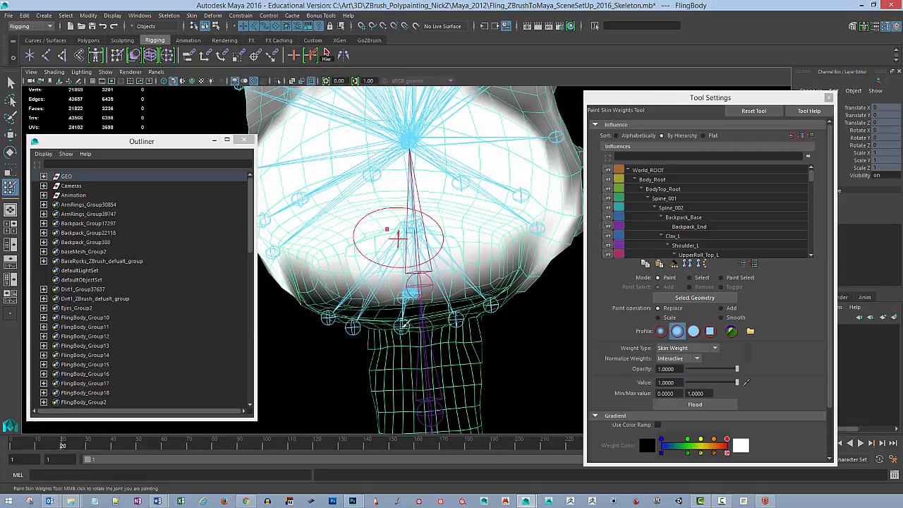
mouse_move(395, 283)
alt+mouse_down()
mouse_move(448, 332)
mouse_move(451, 315)
mouse_move(412, 309)
mouse_move(442, 296)
alt+mouse_up()
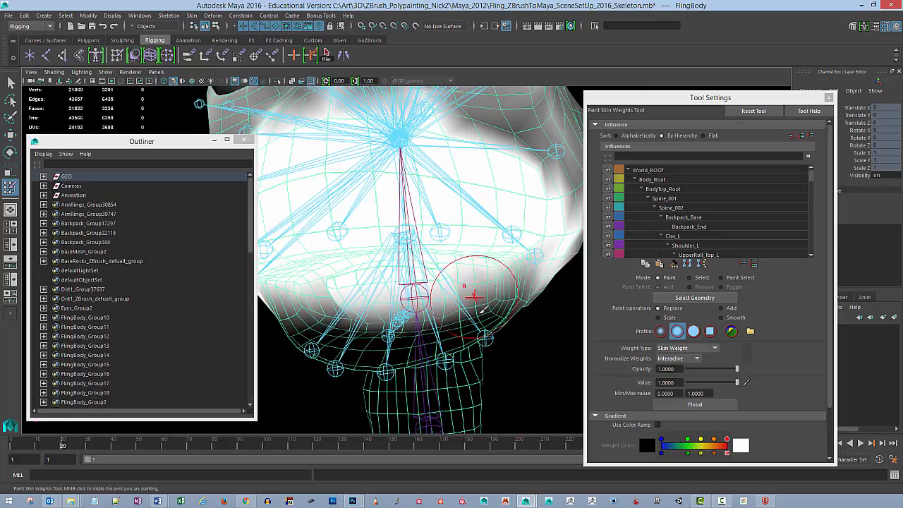
alt+drag(473, 297, 486, 249)
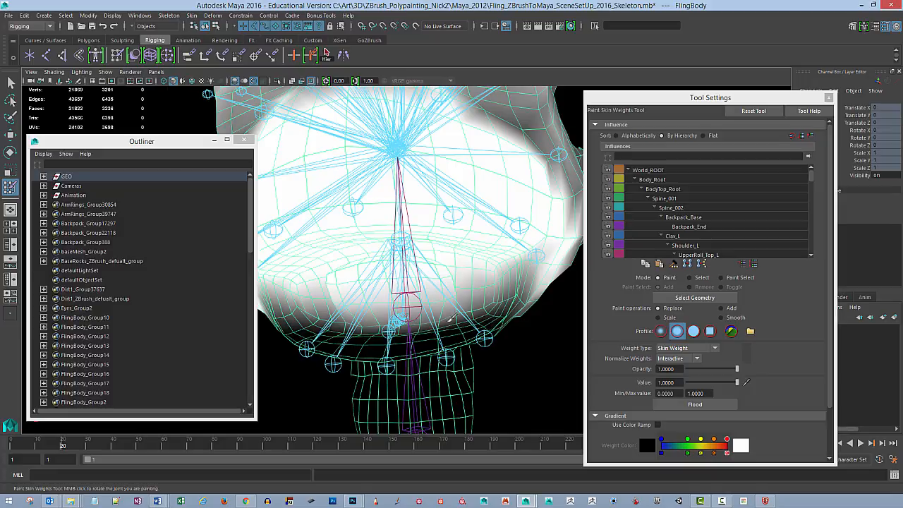
alt+drag(450, 319, 468, 276)
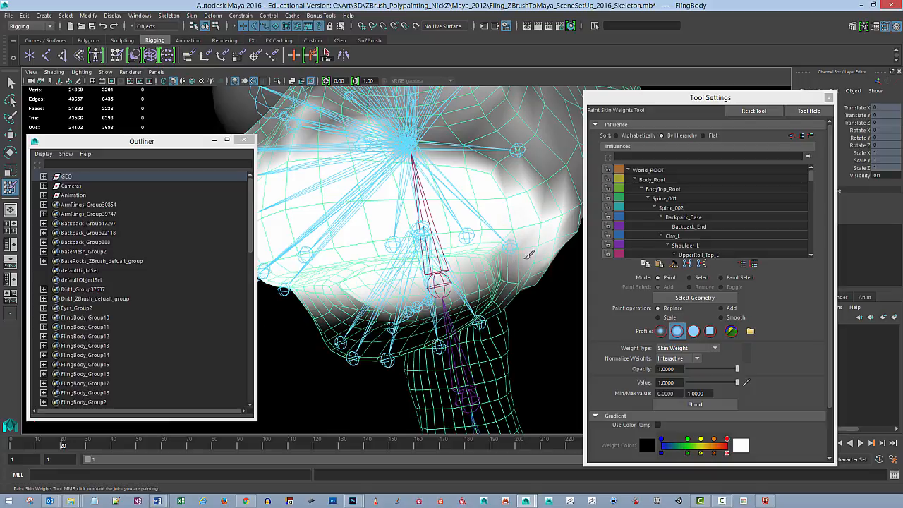
shift+middle_click(515, 182)
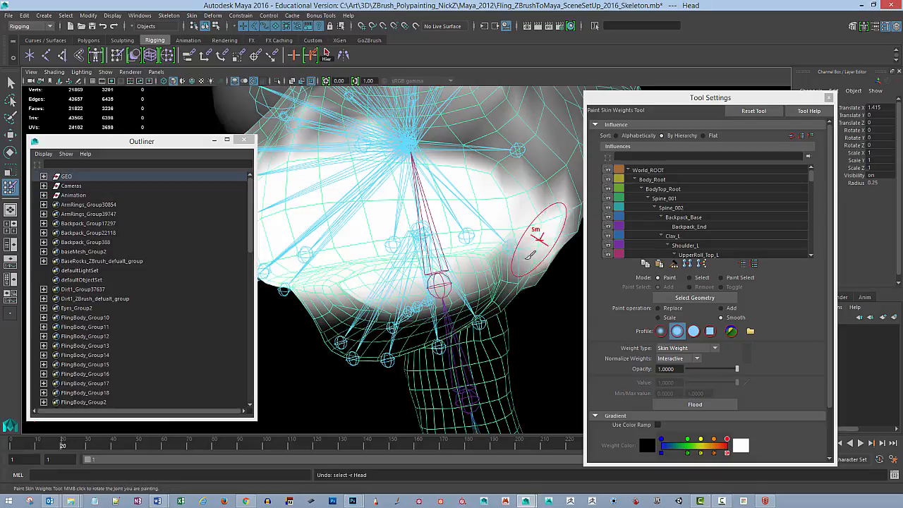
mouse_move(527, 233)
alt+mouse_down()
mouse_move(475, 263)
mouse_move(485, 243)
mouse_move(459, 278)
alt+mouse_up()
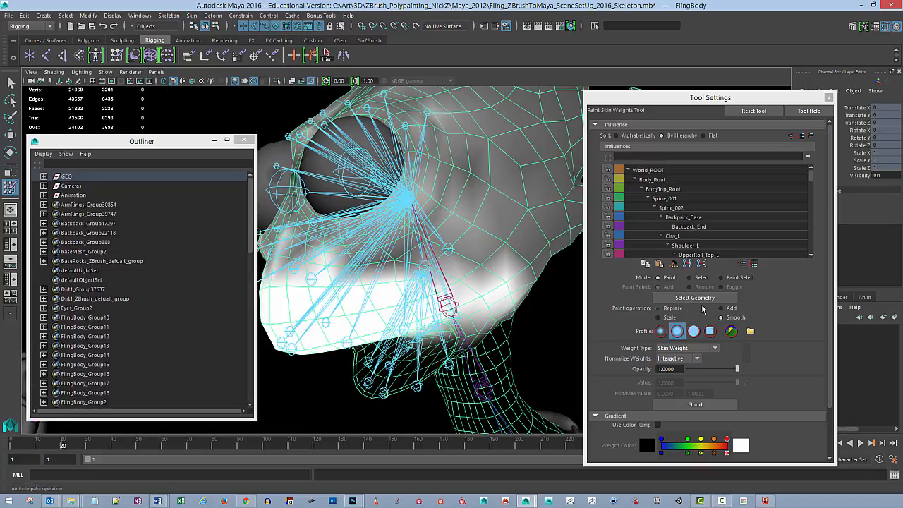
- Paint Head weight 1 with the Replace operation over the cheek, then enlarge the brush and cover the skull and spikes
click(673, 310)
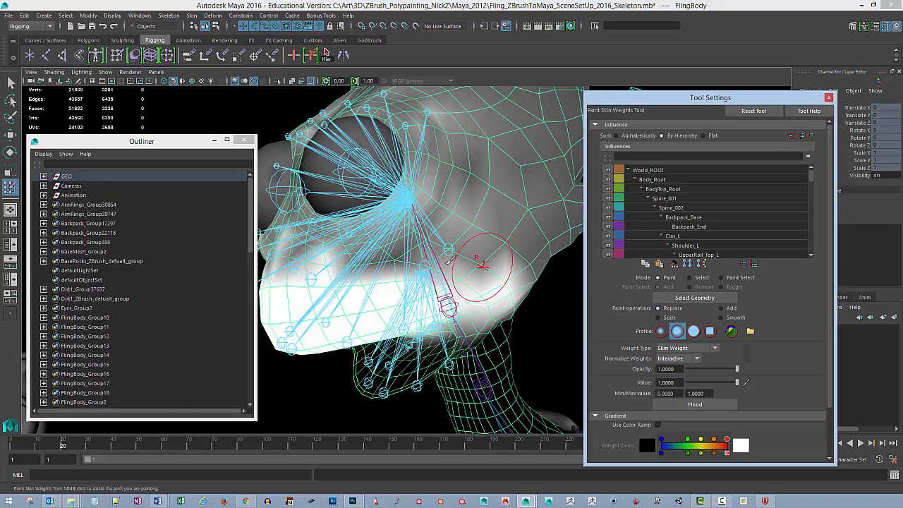
mouse_move(455, 256)
mouse_down()
mouse_move(439, 255)
mouse_move(451, 247)
mouse_move(405, 268)
mouse_up()
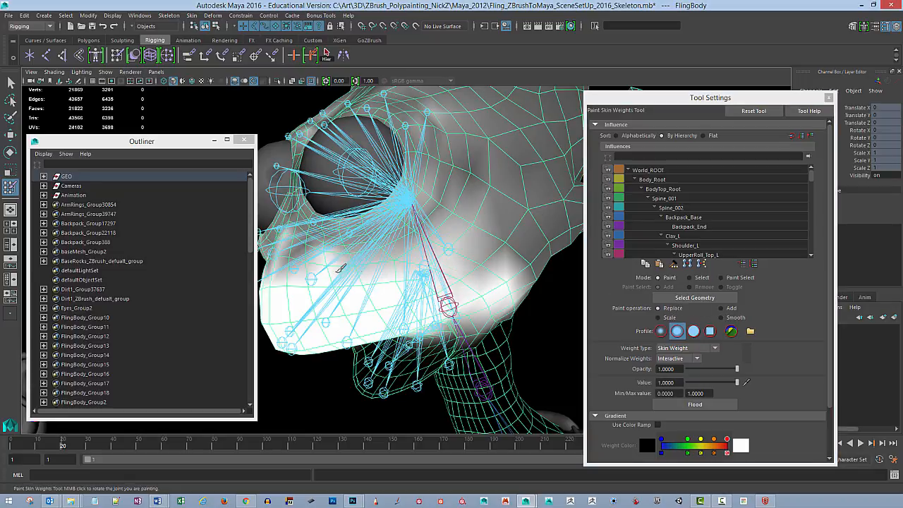
mouse_move(486, 247)
alt+mouse_down()
mouse_move(433, 266)
mouse_move(438, 289)
mouse_move(463, 232)
mouse_move(419, 225)
alt+mouse_up()
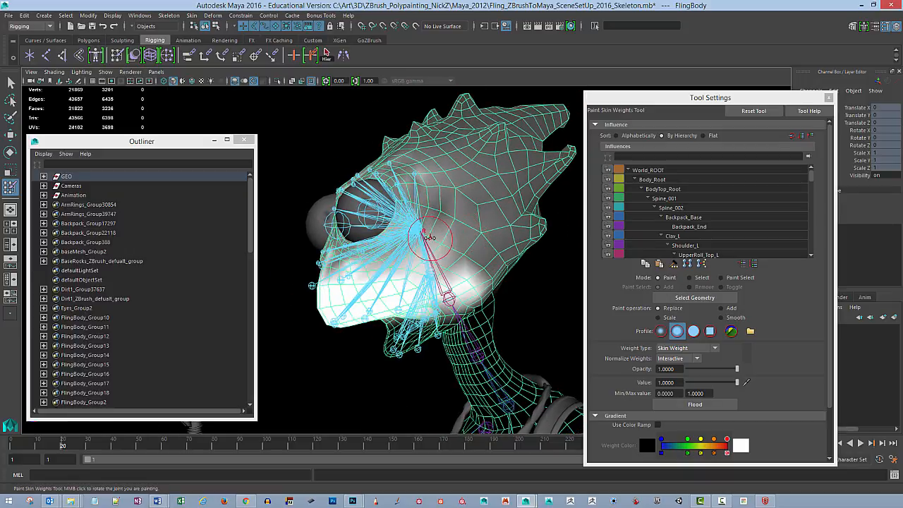
drag(439, 240, 477, 240)
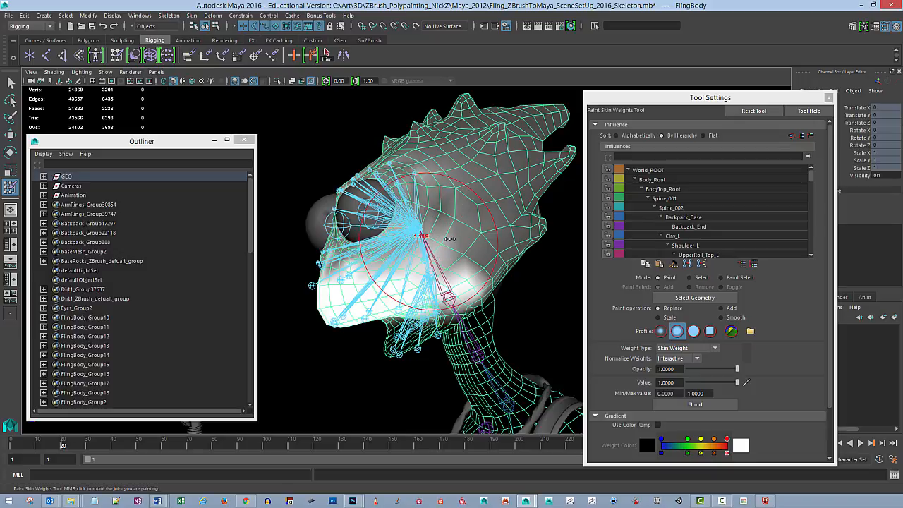
mouse_move(400, 235)
mouse_down()
mouse_move(353, 282)
mouse_move(342, 226)
mouse_move(395, 155)
mouse_move(327, 257)
mouse_up()
mouse_move(423, 141)
mouse_down()
mouse_move(453, 191)
mouse_move(433, 185)
mouse_move(528, 135)
mouse_move(473, 199)
mouse_move(419, 202)
mouse_move(453, 225)
mouse_up()
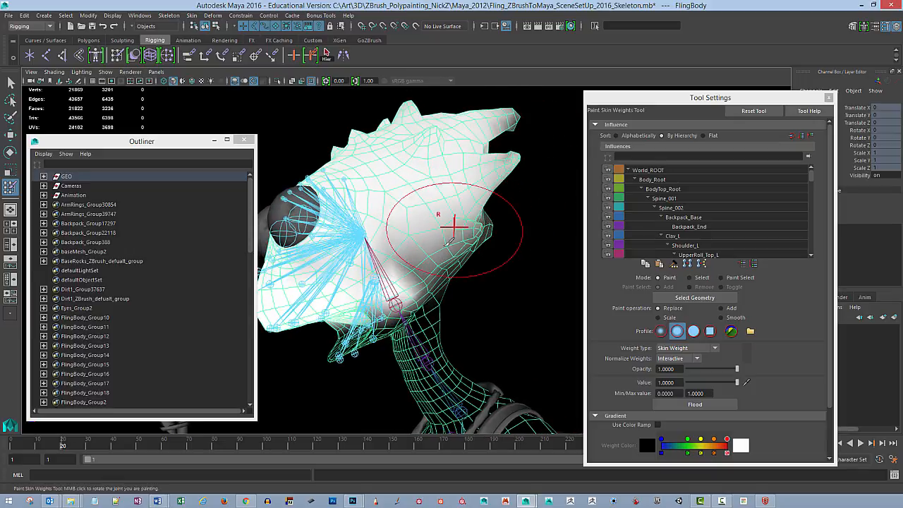
mouse_move(494, 189)
mouse_down()
mouse_move(475, 174)
mouse_move(522, 148)
mouse_up()
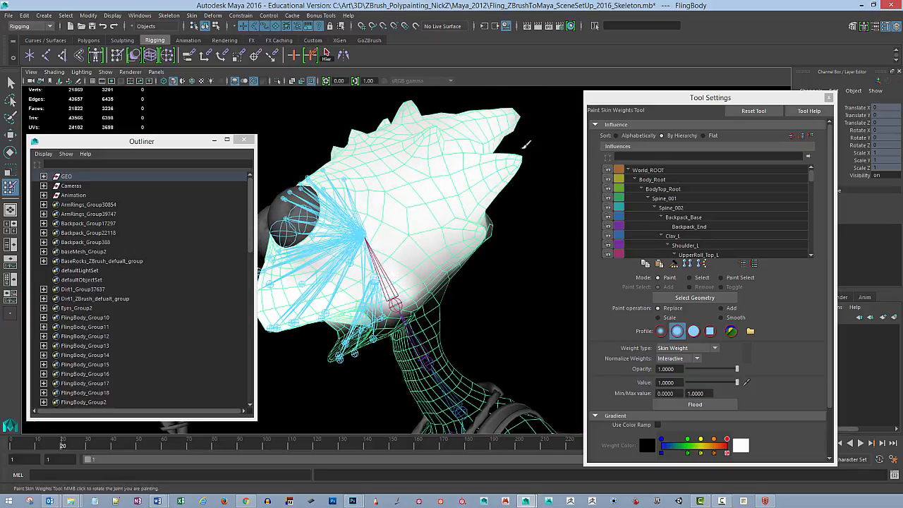
middle_drag(517, 169, 500, 126)
key(ctrl+z)
key(ctrl+z)
- Paint Head weight 1 over the rear spikes and the back of the head down towards the neck
mouse_move(531, 200)
alt+mouse_down()
mouse_move(502, 206)
mouse_move(483, 194)
alt+mouse_up()
alt+middle_drag(482, 194, 497, 211)
alt+drag(496, 211, 458, 209)
mouse_move(488, 177)
mouse_down()
mouse_move(494, 117)
mouse_move(474, 138)
mouse_move(466, 210)
mouse_move(482, 188)
mouse_move(493, 254)
mouse_move(480, 229)
mouse_move(409, 240)
mouse_move(390, 257)
mouse_move(437, 252)
mouse_move(455, 242)
mouse_move(391, 250)
mouse_move(470, 262)
mouse_move(468, 282)
mouse_move(396, 269)
mouse_up()
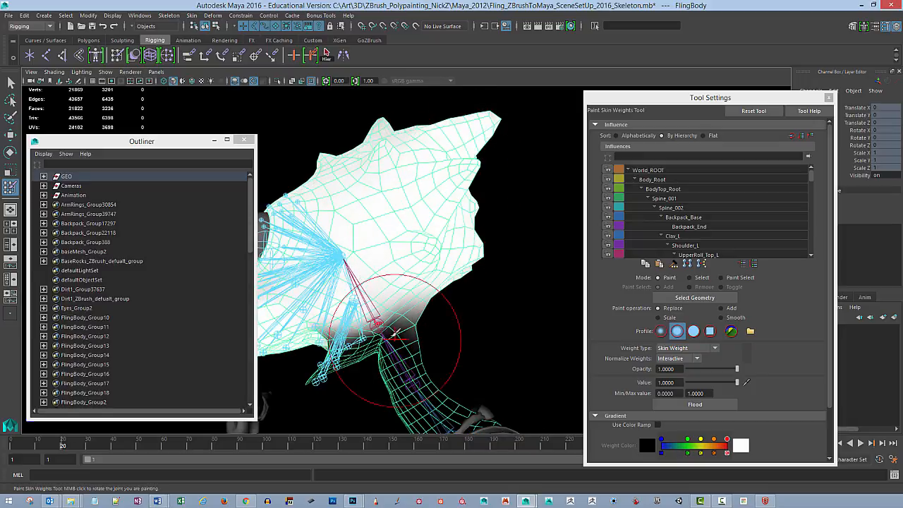
alt+drag(445, 326, 399, 370)
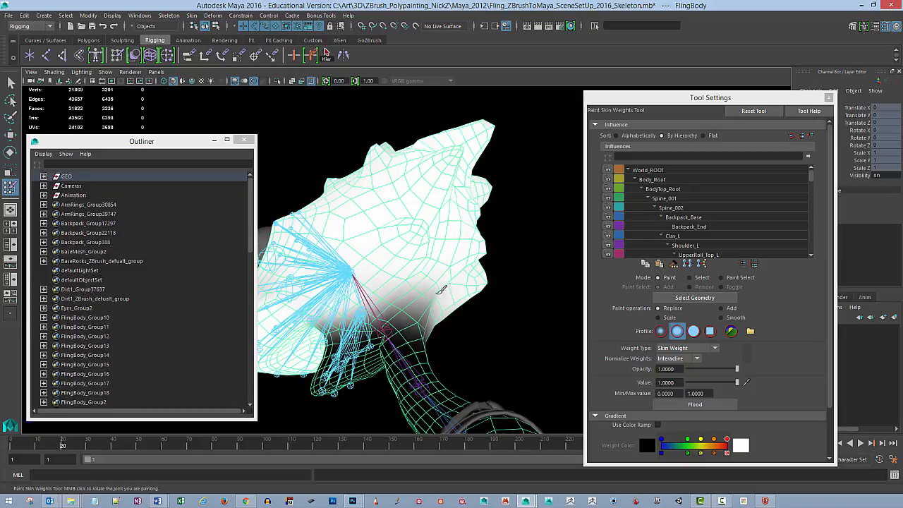
mouse_move(441, 328)
alt+mouse_down()
mouse_move(491, 332)
mouse_move(402, 326)
mouse_move(368, 249)
alt+mouse_up()
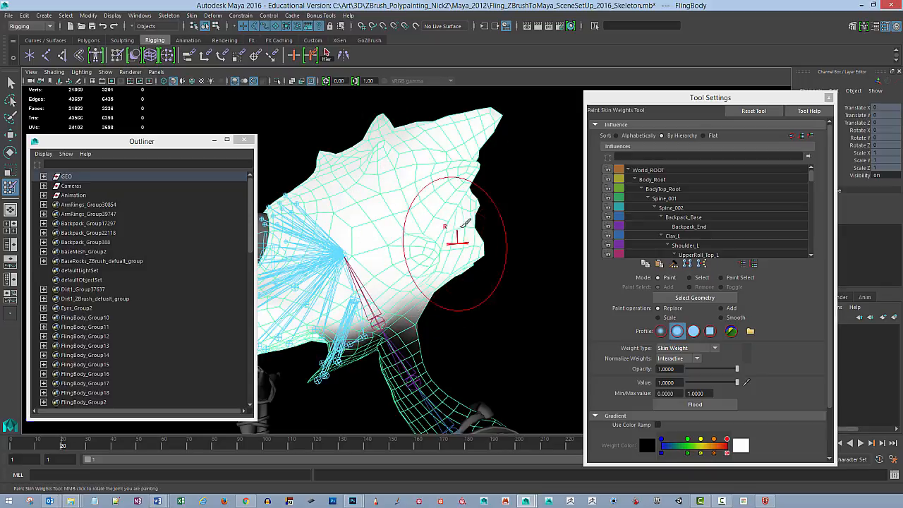
- Paint the remaining gaps on the back, top and opposite side of the head with Head weight 1
alt+drag(505, 277, 506, 282)
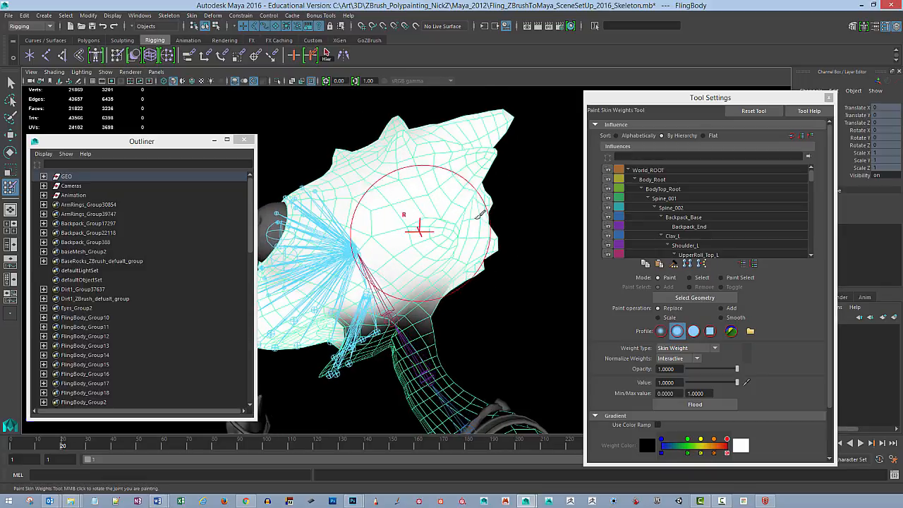
mouse_move(427, 281)
alt+mouse_down()
mouse_move(467, 277)
mouse_move(425, 287)
alt+mouse_up()
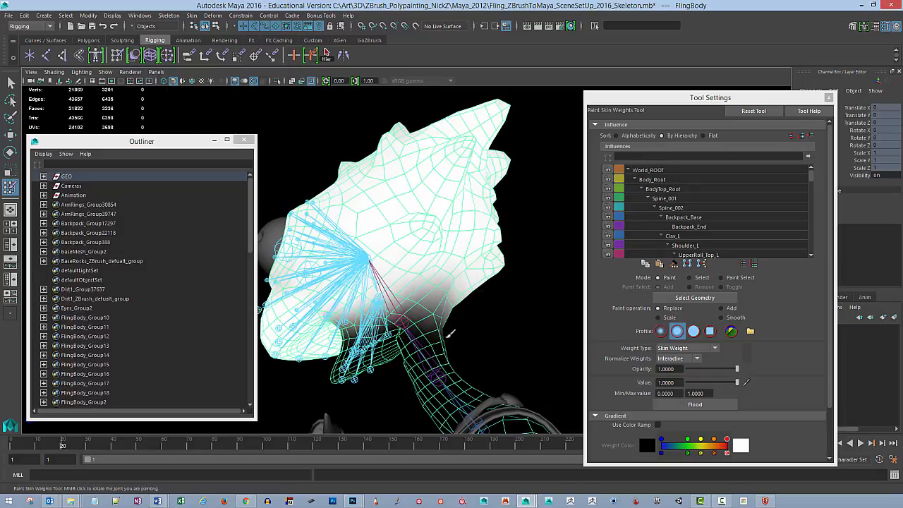
alt+drag(448, 334, 494, 289)
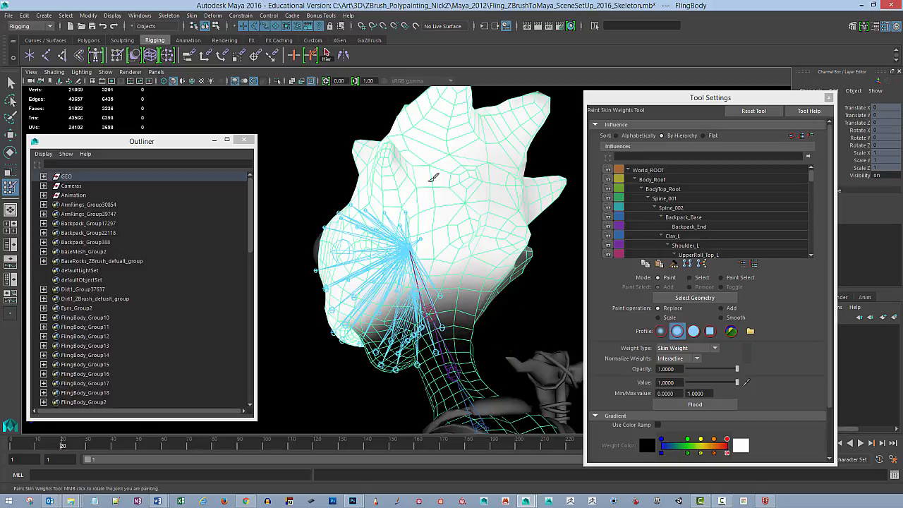
alt+drag(467, 208, 486, 231)
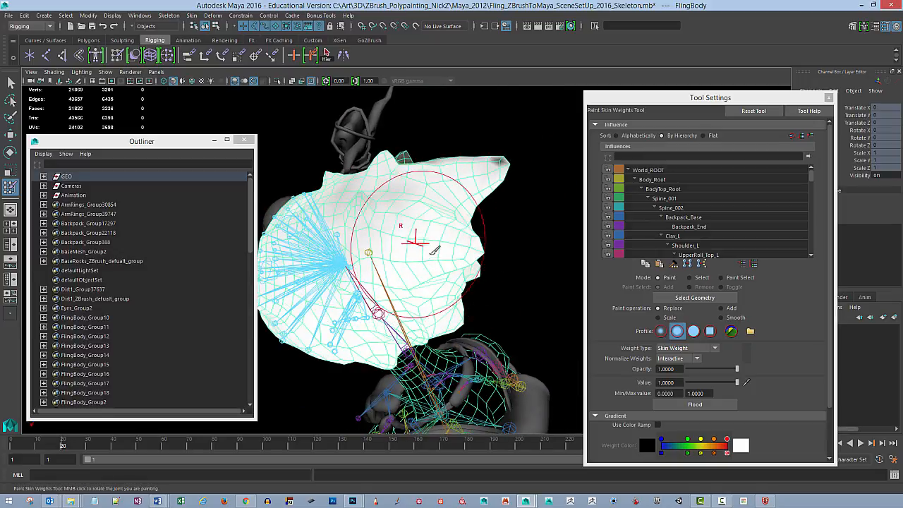
mouse_move(435, 249)
alt+mouse_down()
mouse_move(364, 242)
mouse_move(417, 287)
mouse_move(466, 267)
mouse_move(386, 221)
alt+mouse_up()
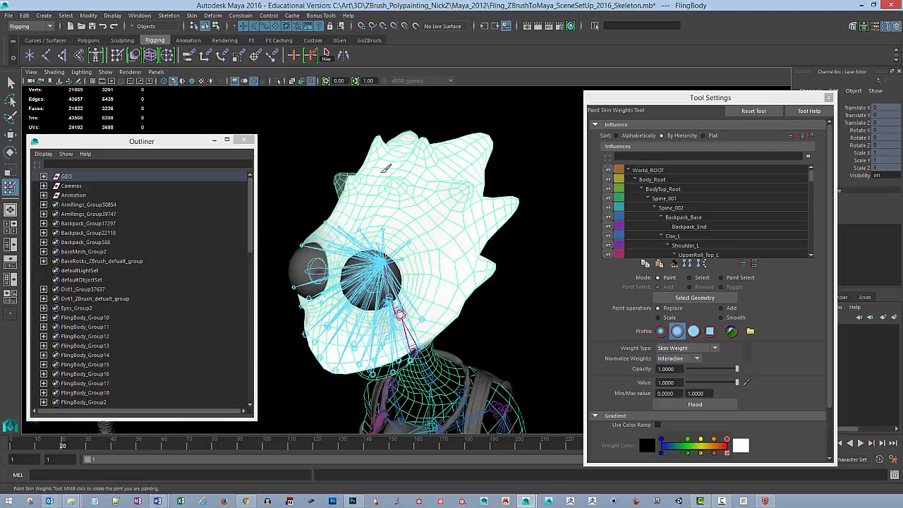
alt+drag(412, 177, 551, 284)
- Shrink the brush to about 0.37 and make LipTop_Mid the active influence from the middle of the upper lip
alt+middle_drag(425, 233, 481, 253)
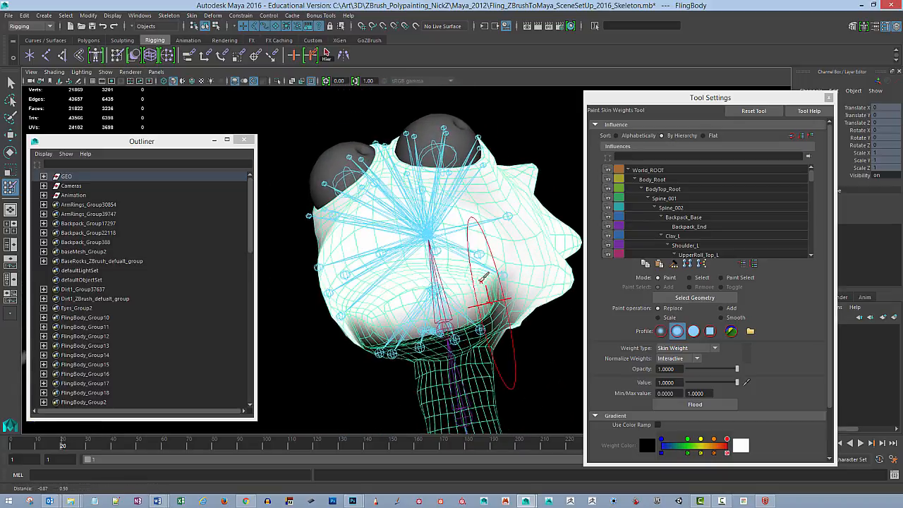
alt+drag(481, 253, 468, 270)
alt+right_drag(441, 260, 522, 279)
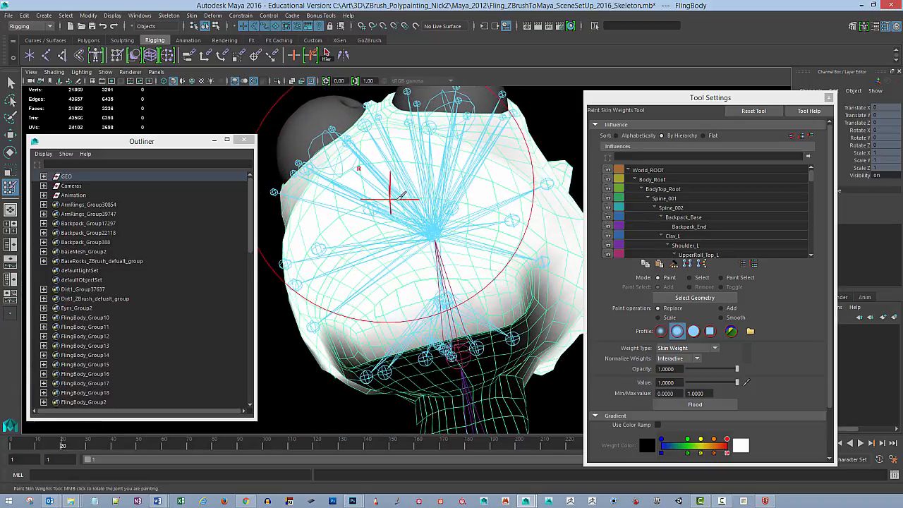
drag(403, 215, 382, 231)
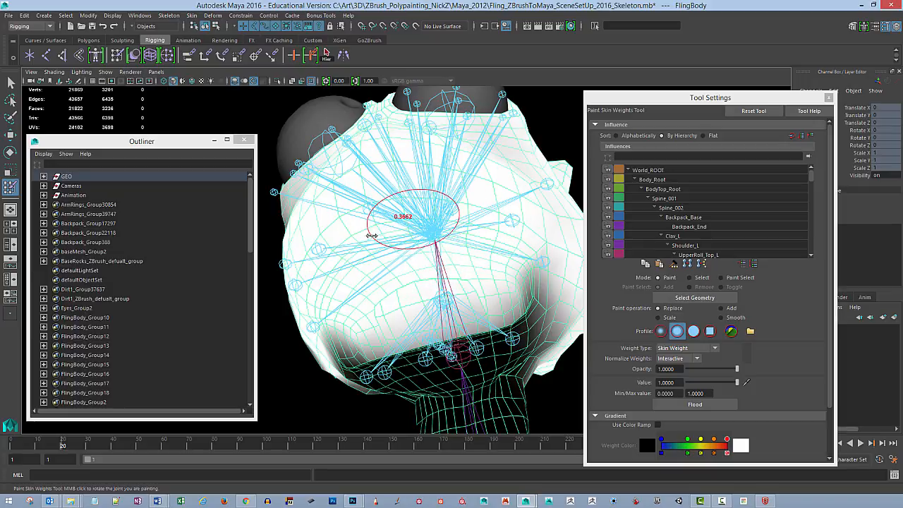
right_click(372, 210)
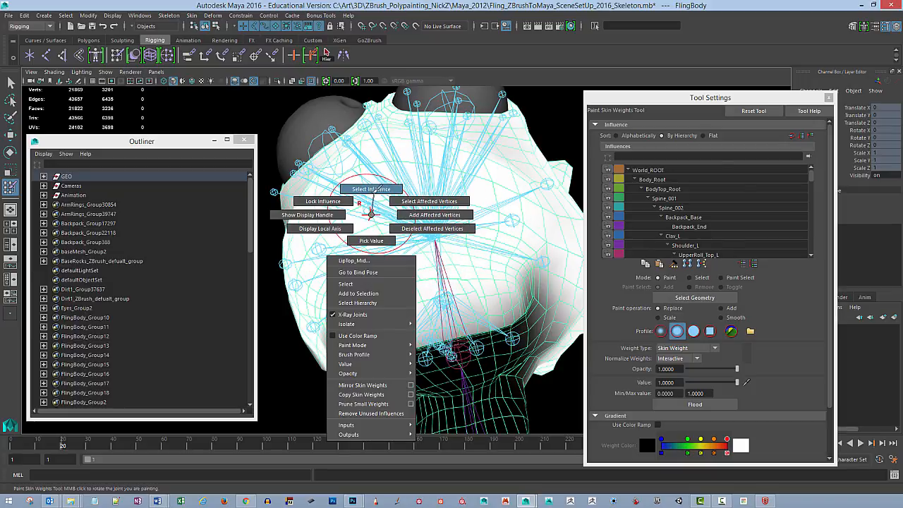
click(372, 189)
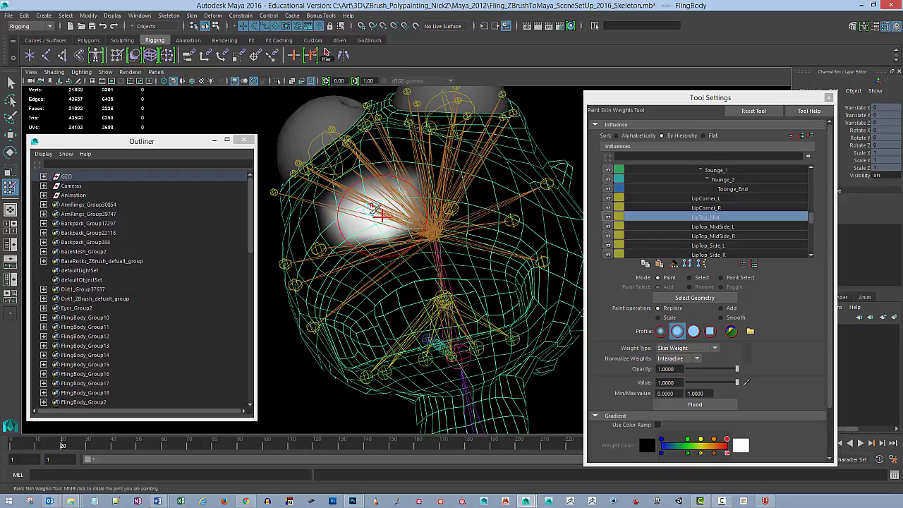
- Replace-paint skin weights on the upper lip beside LipTop_Mid toward the left mouth corner, and make LipTop_Side_L the active influence
alt+drag(471, 199, 366, 239)
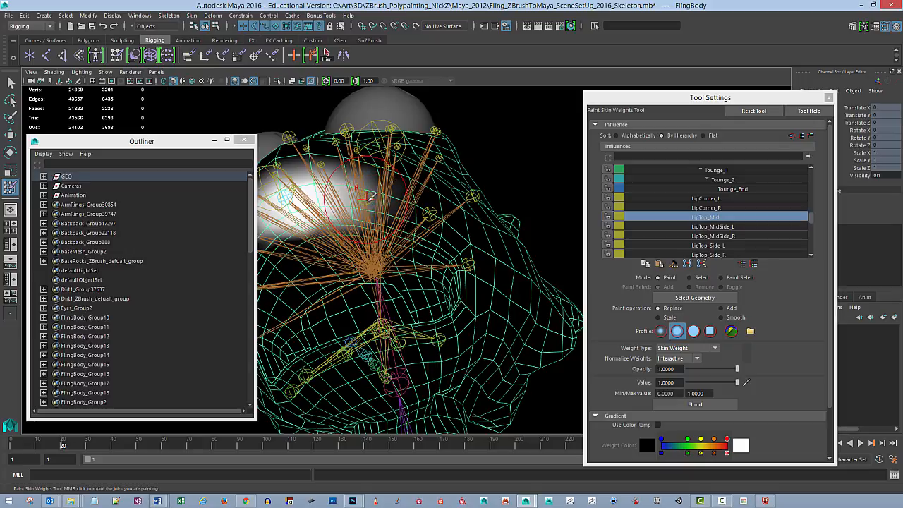
right_drag(364, 199, 363, 173)
mouse_move(366, 198)
mouse_down()
mouse_move(373, 182)
mouse_move(353, 199)
mouse_move(332, 197)
mouse_move(440, 225)
mouse_up()
right_click(416, 225)
click(415, 201)
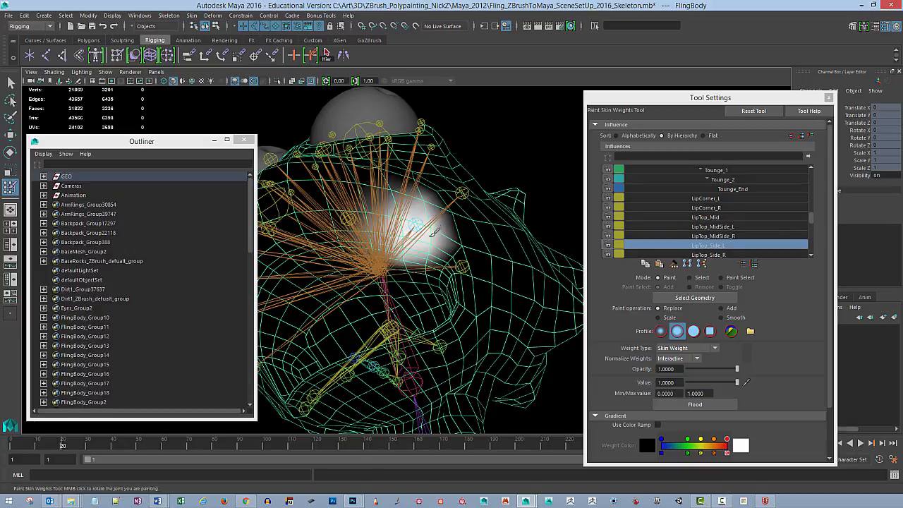
- Choose the LipCorner_L influence and paint its skin weights around the left corner of the mouth and adjoining cheek
alt+drag(479, 215, 449, 268)
right_click(448, 268)
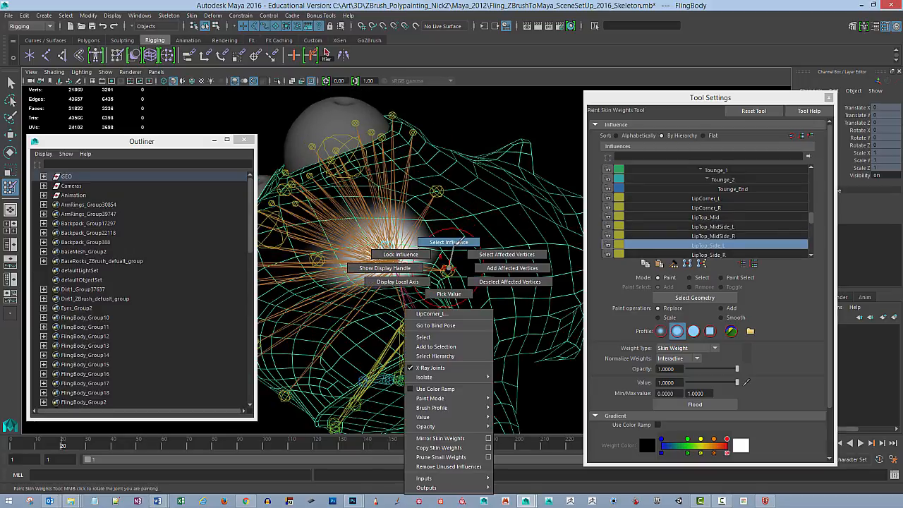
click(448, 242)
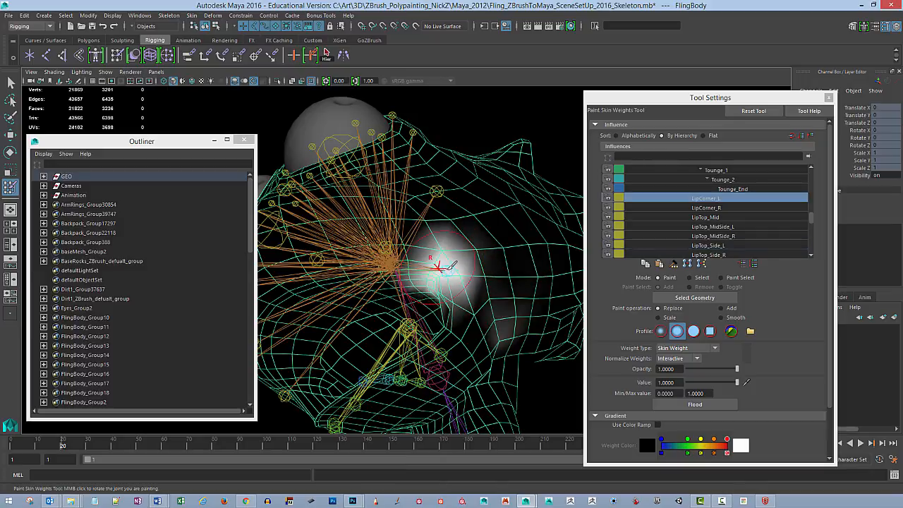
alt+drag(450, 263, 435, 276)
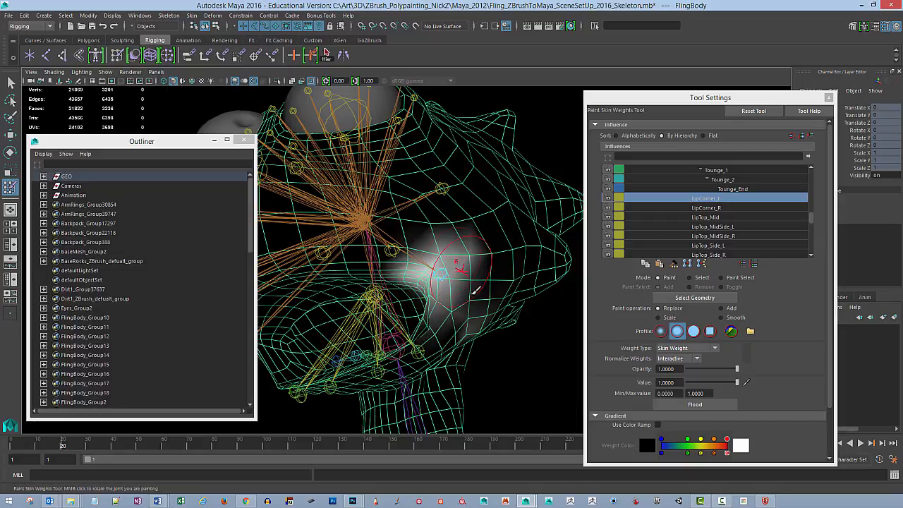
alt+drag(476, 289, 490, 257)
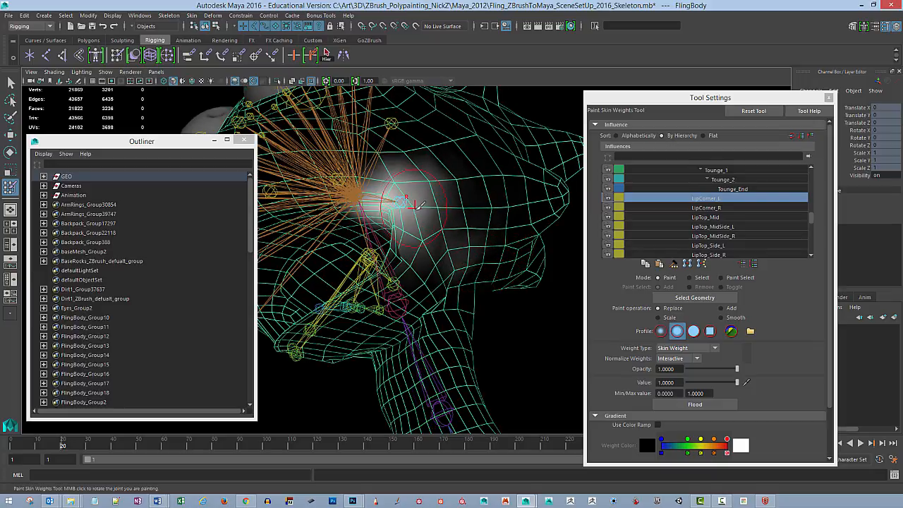
alt+drag(455, 205, 436, 219)
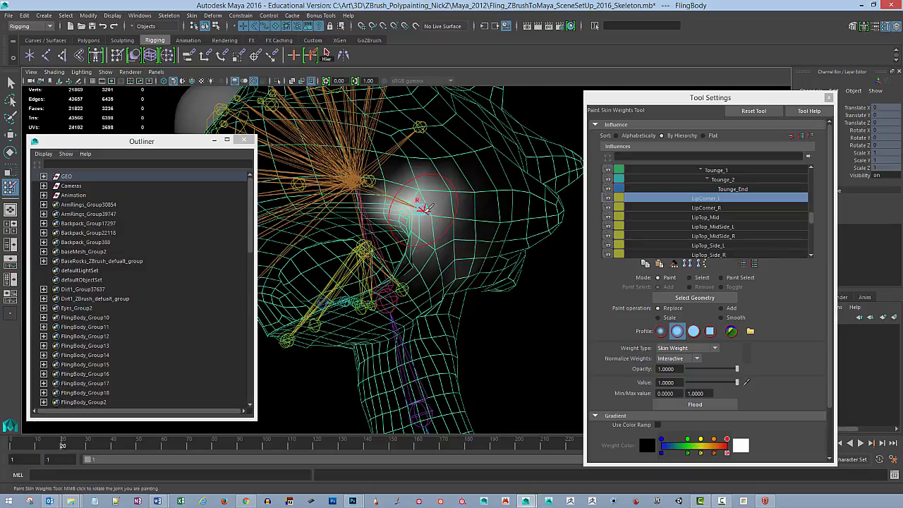
alt+drag(426, 216, 421, 203)
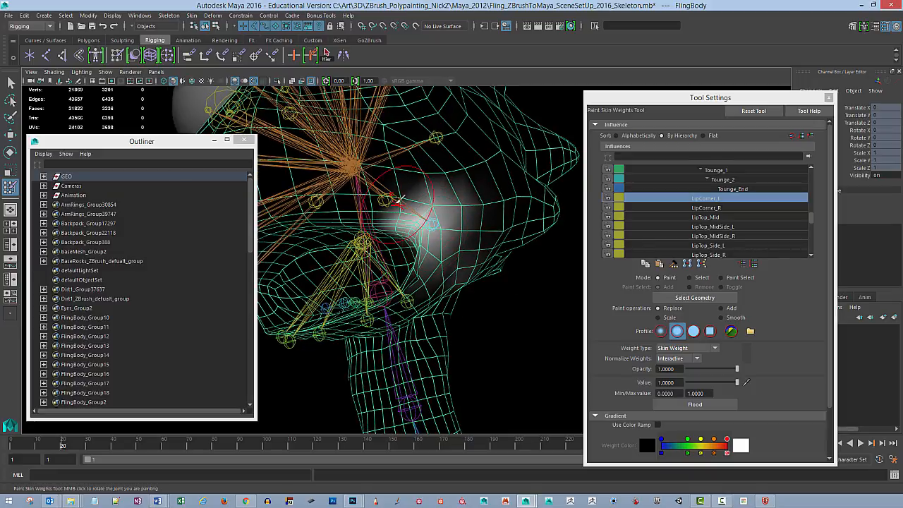
mouse_move(439, 147)
alt+mouse_down()
mouse_move(425, 259)
mouse_move(457, 255)
mouse_move(425, 254)
alt+mouse_up()
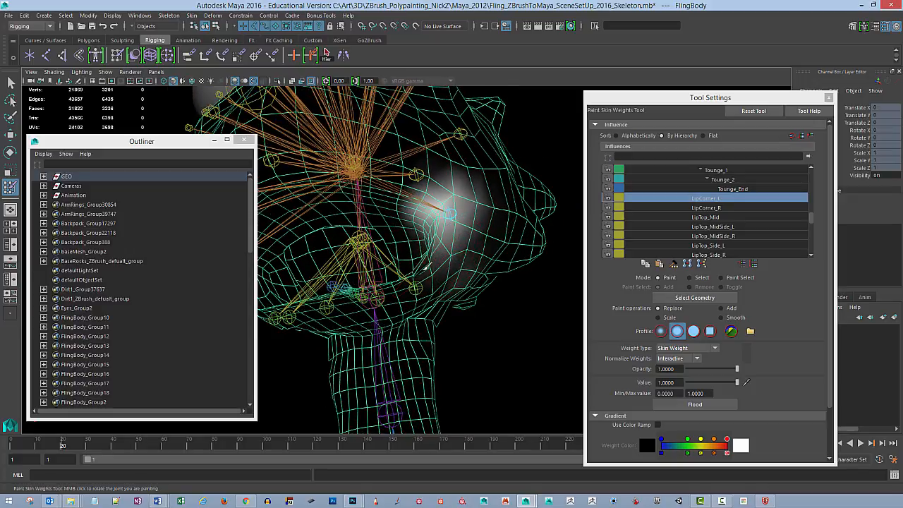
alt+drag(352, 319, 423, 272)
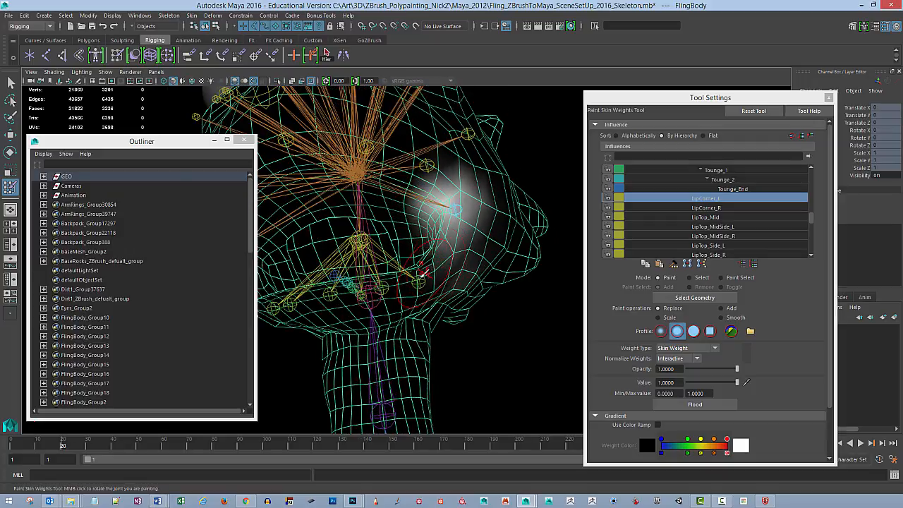
- Choose the LipBottom_Side_L influence and paint its skin weights along the outer left part of the lower lip
right_drag(420, 281, 428, 258)
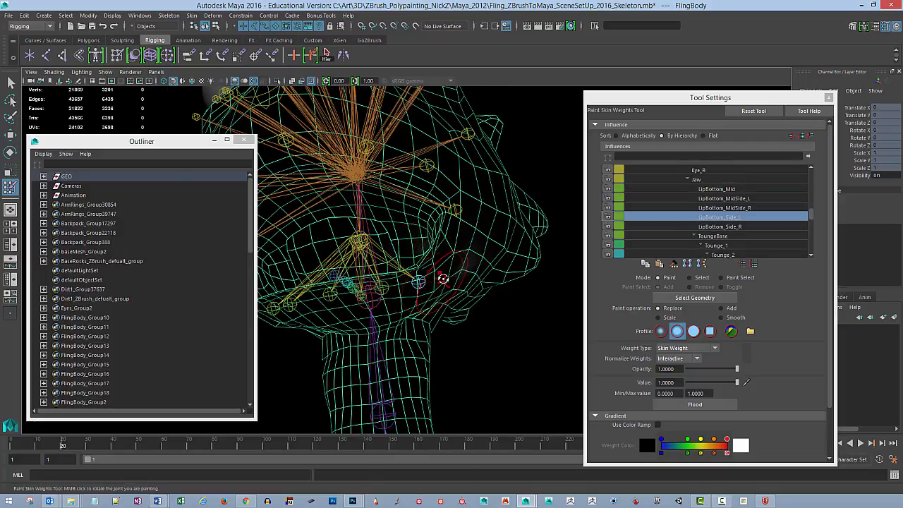
alt+drag(442, 279, 416, 269)
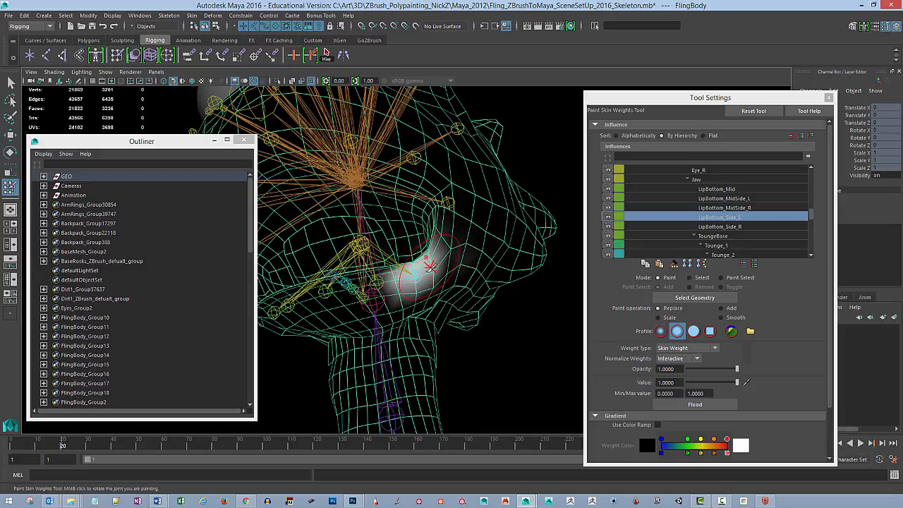
shift+drag(396, 274, 414, 285)
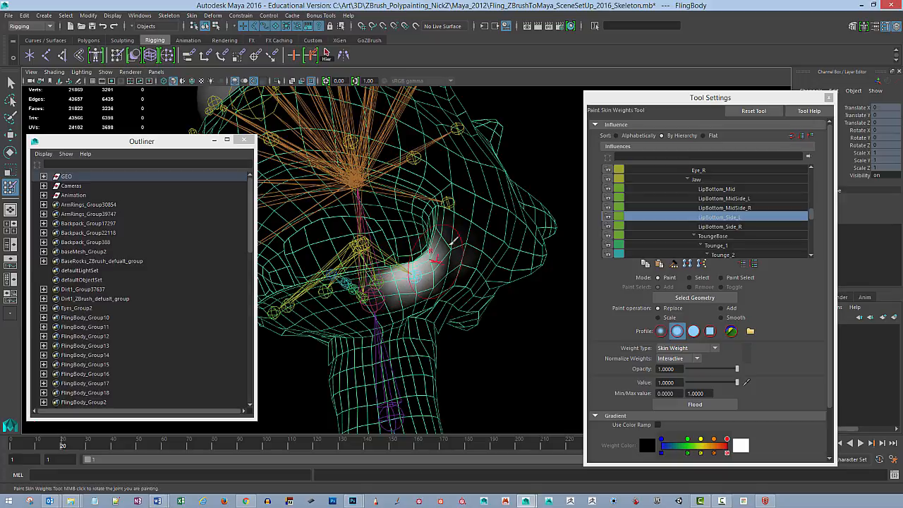
- Choose the LipBottom_MidSide_L influence and paint its skin weights over the lower lip between the left side and the middle
mouse_move(452, 241)
alt+mouse_down()
mouse_move(463, 248)
mouse_move(452, 258)
mouse_move(470, 276)
mouse_move(478, 230)
alt+mouse_up()
right_click(436, 221)
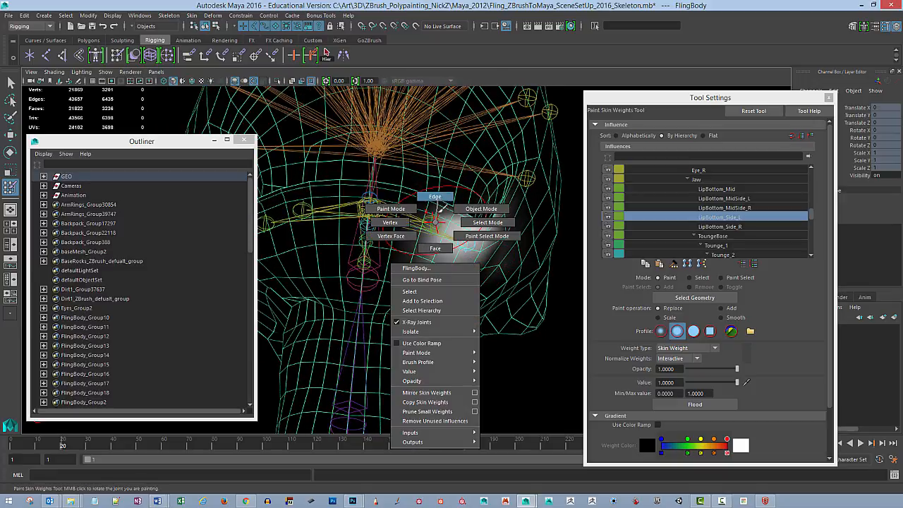
mouse_move(437, 213)
right_down()
mouse_move(436, 222)
mouse_move(429, 201)
mouse_move(438, 204)
right_up()
alt+drag(441, 204, 450, 283)
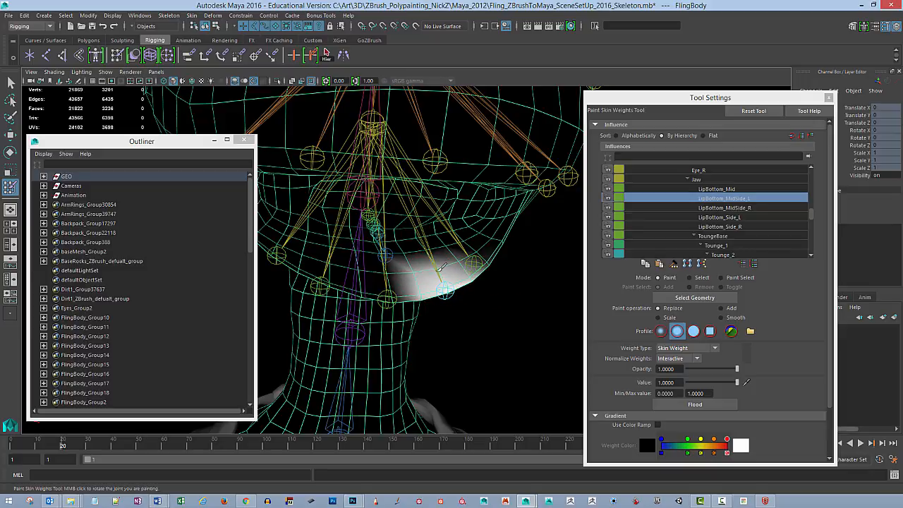
- Make LipBottom_Mid the active influence to paint the skin weights at the center of the lower lip
alt+drag(446, 291, 477, 242)
right_click(470, 237)
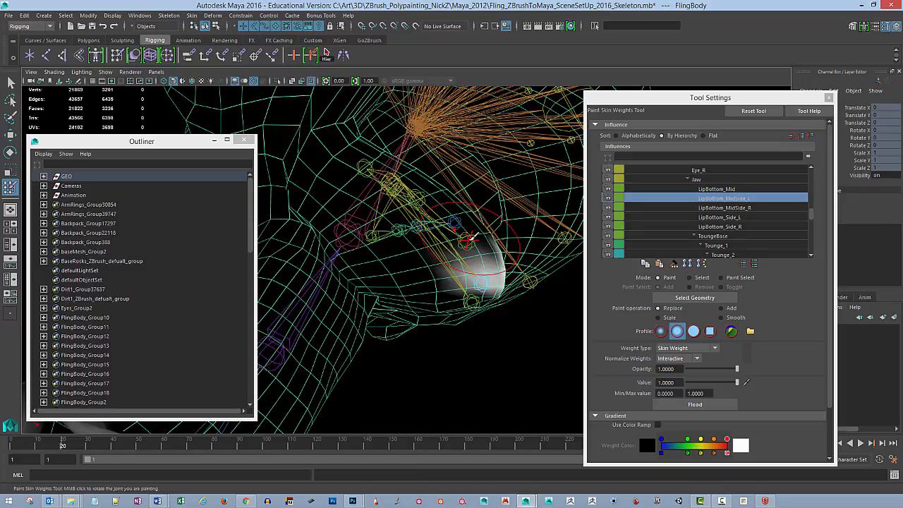
right_click(470, 236)
click(476, 211)
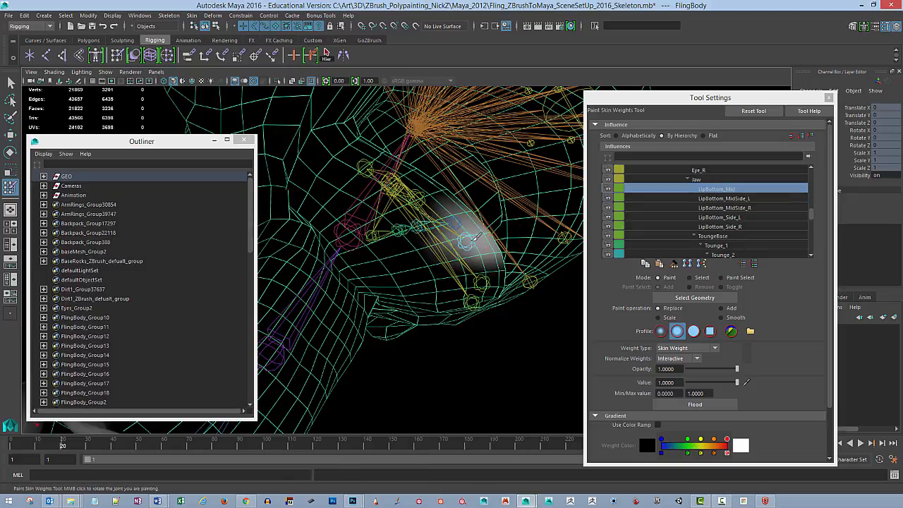
- Choose the Cheek_L influence, paint its skin weights across the left cheek, and smooth the falloff
mouse_move(480, 240)
alt+mouse_down()
mouse_move(433, 302)
mouse_move(423, 258)
mouse_move(451, 318)
mouse_move(434, 302)
mouse_move(458, 300)
mouse_move(420, 261)
mouse_move(480, 249)
mouse_move(468, 228)
mouse_move(484, 244)
mouse_move(461, 261)
mouse_move(465, 233)
alt+mouse_up()
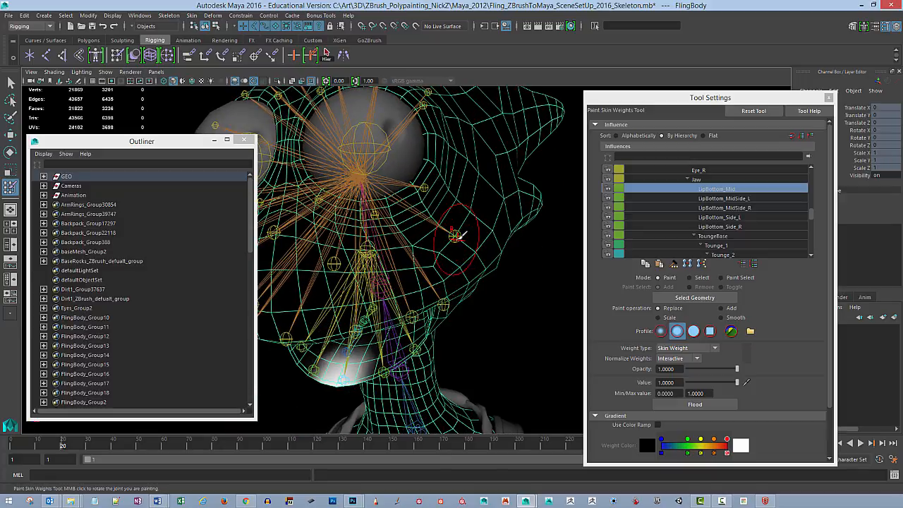
right_drag(457, 235, 463, 221)
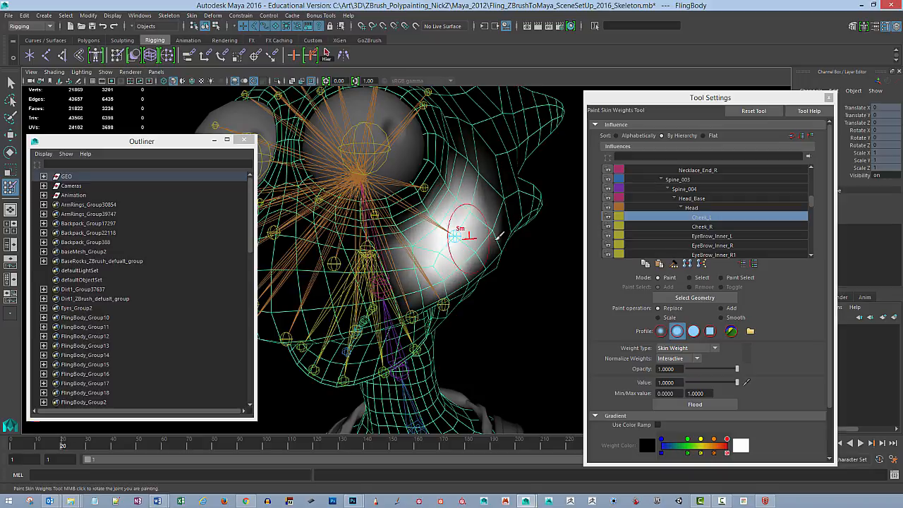
alt+drag(502, 240, 518, 280)
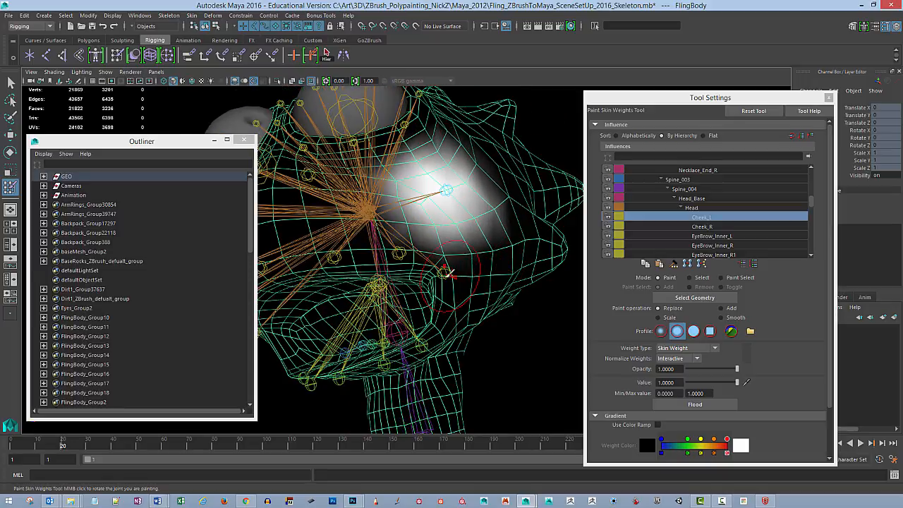
- Return to the LipCorner_L influence and spread and smooth its skin weights from the mouth corner up into the left cheek
right_click(443, 272)
click(427, 319)
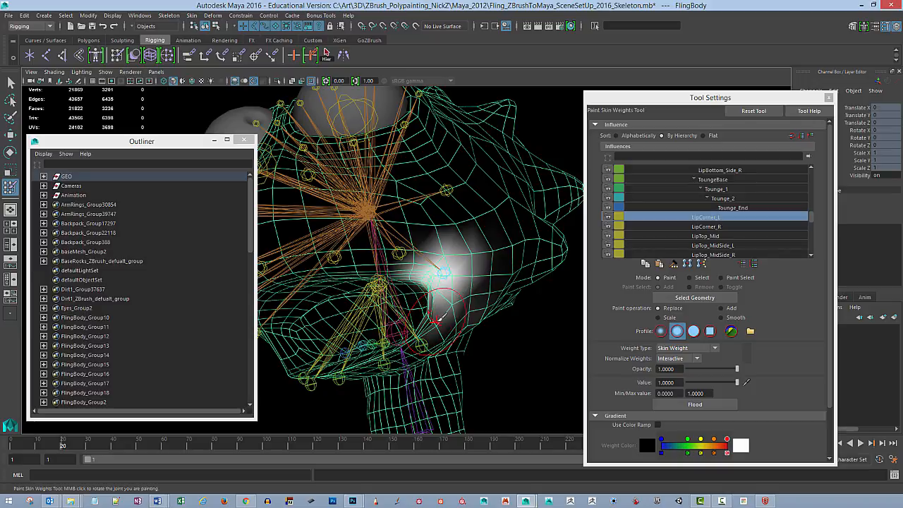
key(ctrl+z)
mouse_move(450, 286)
middle_down()
mouse_move(441, 280)
mouse_move(430, 306)
middle_up()
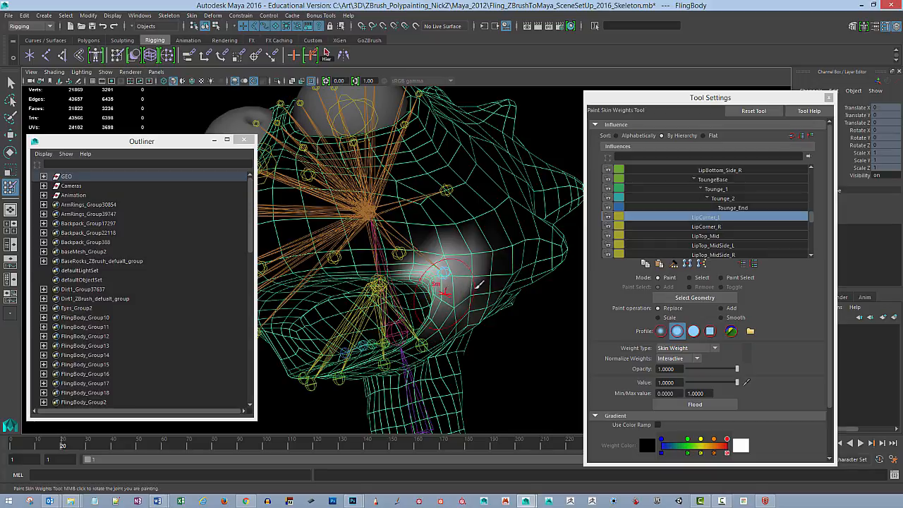
alt+drag(479, 284, 477, 270)
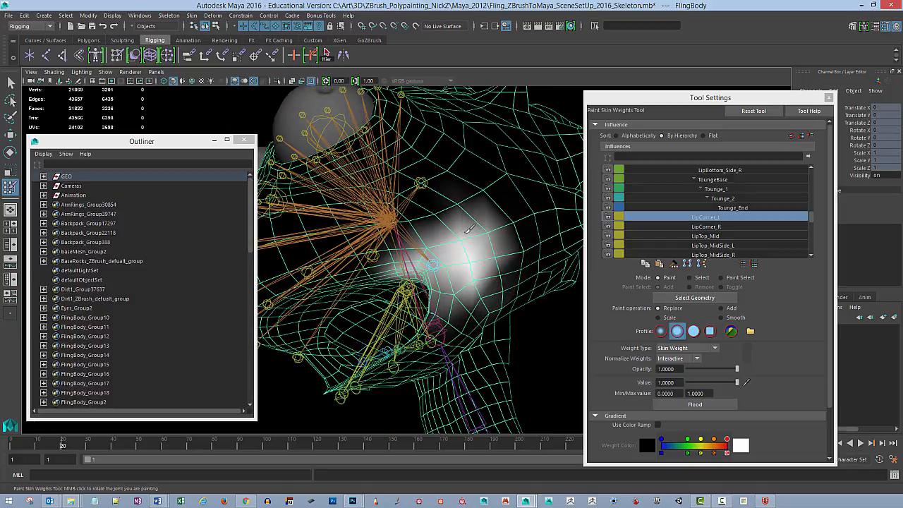
mouse_move(468, 229)
mouse_down()
mouse_move(430, 240)
mouse_move(486, 227)
mouse_up()
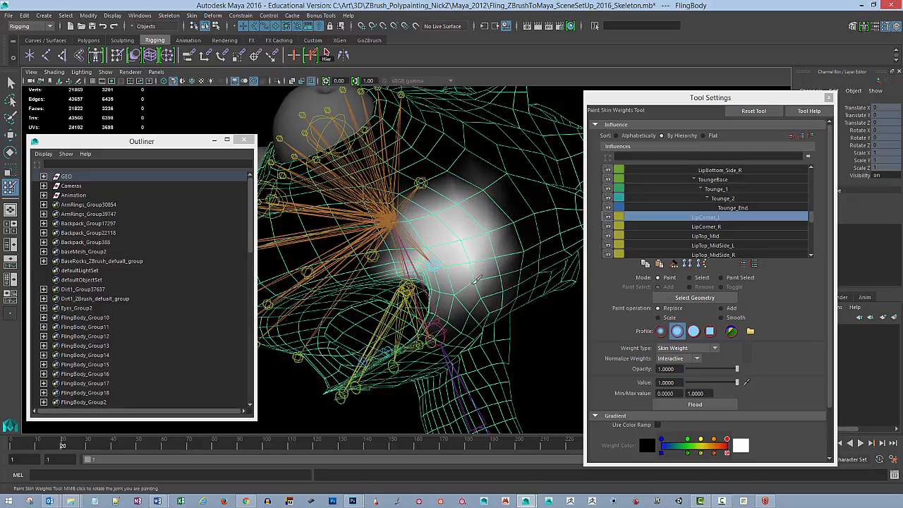
middle_click(509, 211)
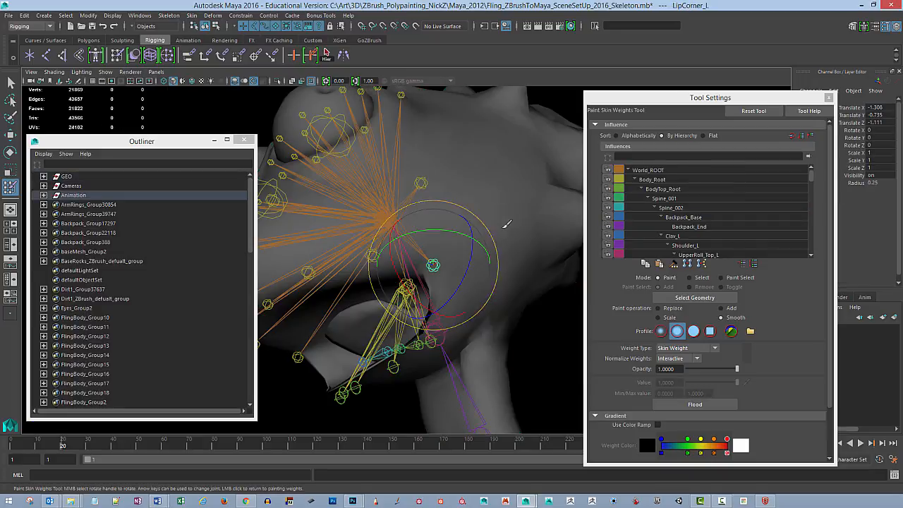
click(521, 237)
- Choose the ToungeBase influence, set the paint operation to Replace, and paint the whole tongue with a weight of 1.0
mouse_move(523, 220)
alt+mouse_down()
mouse_move(508, 285)
mouse_move(508, 248)
mouse_move(513, 277)
mouse_move(490, 273)
mouse_move(479, 289)
mouse_move(503, 286)
mouse_move(494, 282)
mouse_move(480, 298)
mouse_move(418, 302)
mouse_move(452, 299)
mouse_move(426, 309)
mouse_move(444, 294)
alt+mouse_up()
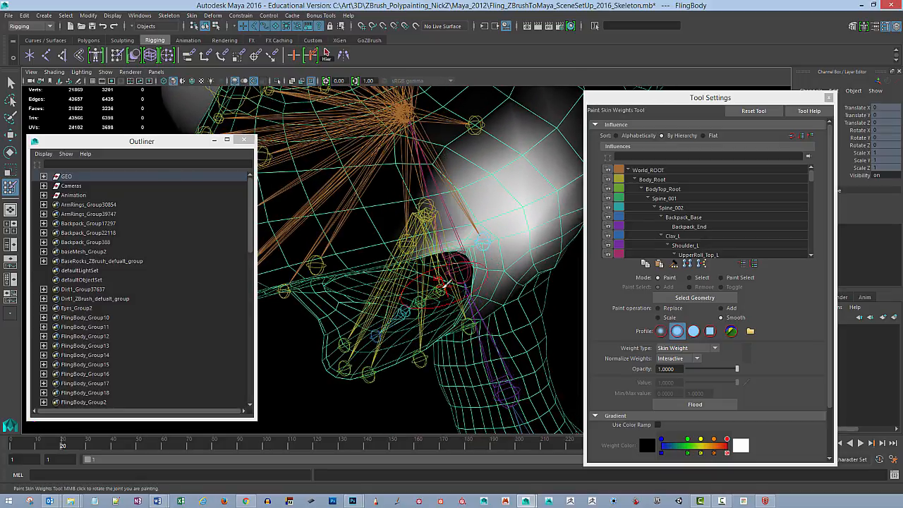
right_drag(440, 290, 438, 307)
alt+drag(460, 293, 444, 282)
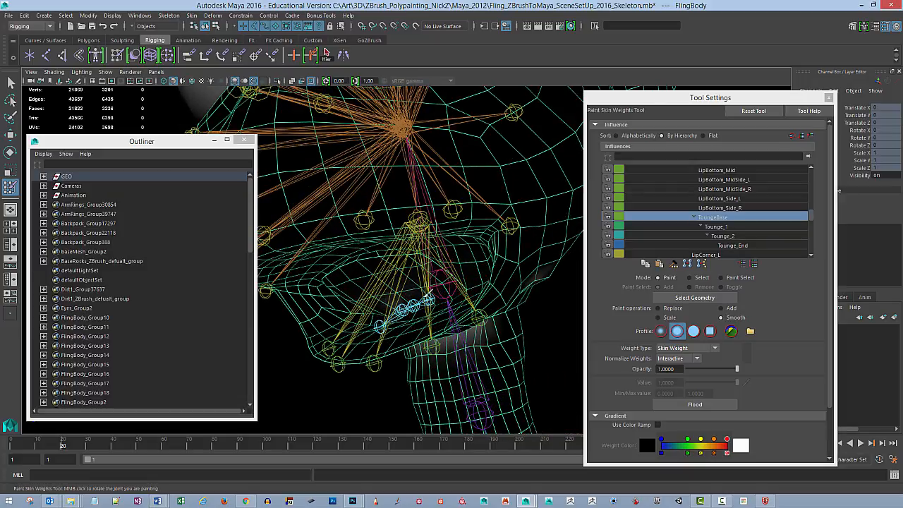
click(668, 309)
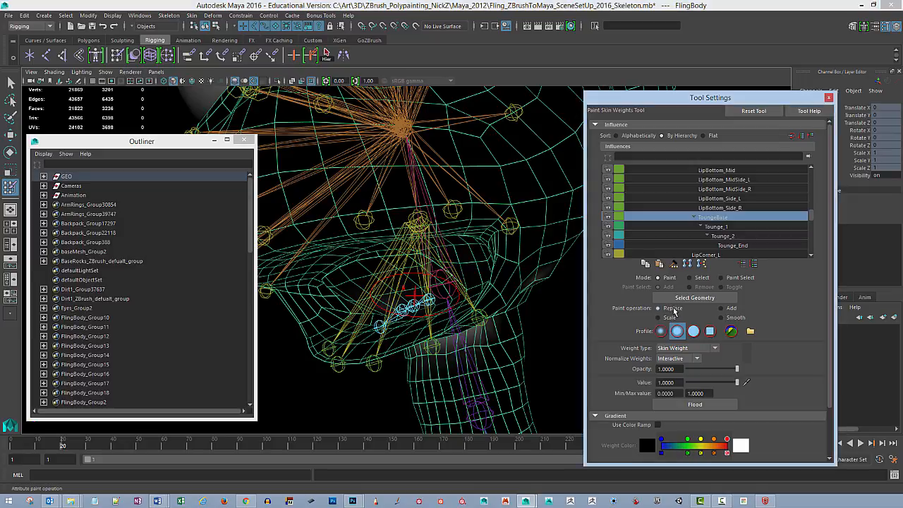
alt+drag(457, 282, 440, 292)
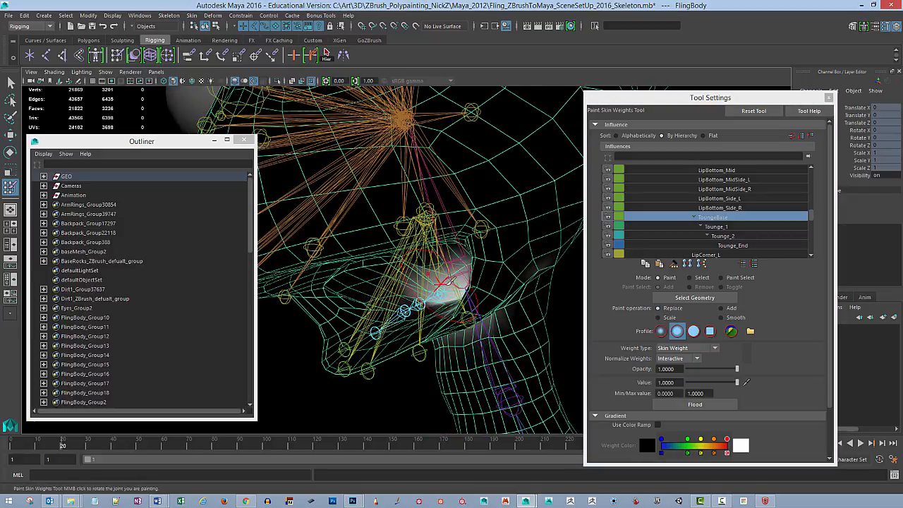
alt+drag(440, 283, 420, 290)
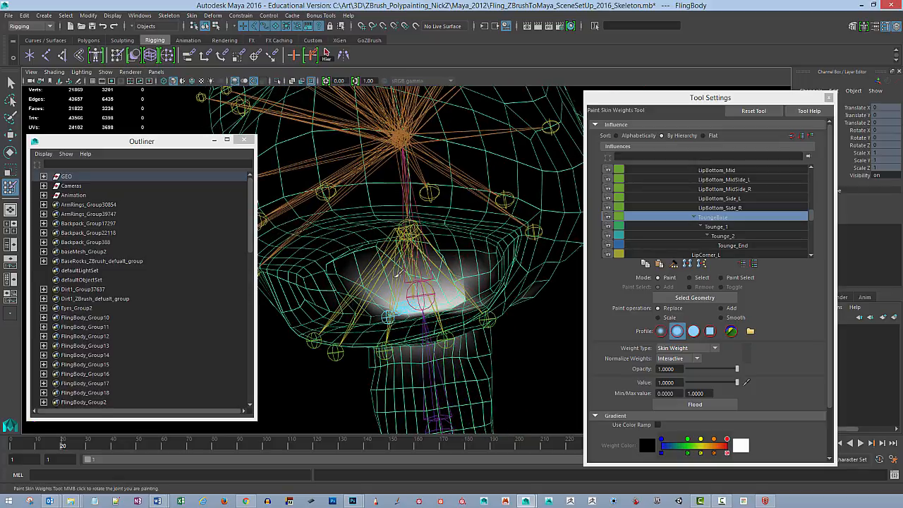
mouse_move(387, 282)
mouse_down()
mouse_move(338, 273)
mouse_move(363, 287)
mouse_move(367, 305)
mouse_up()
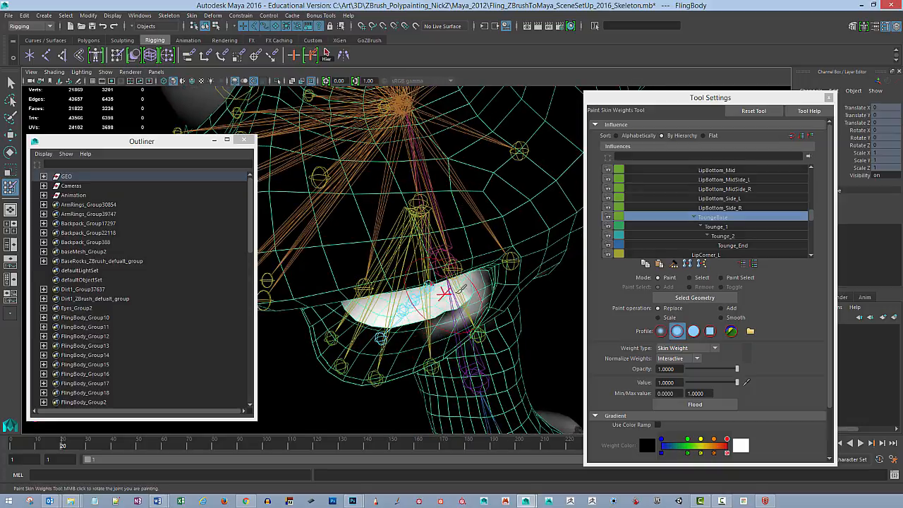
alt+drag(442, 290, 457, 290)
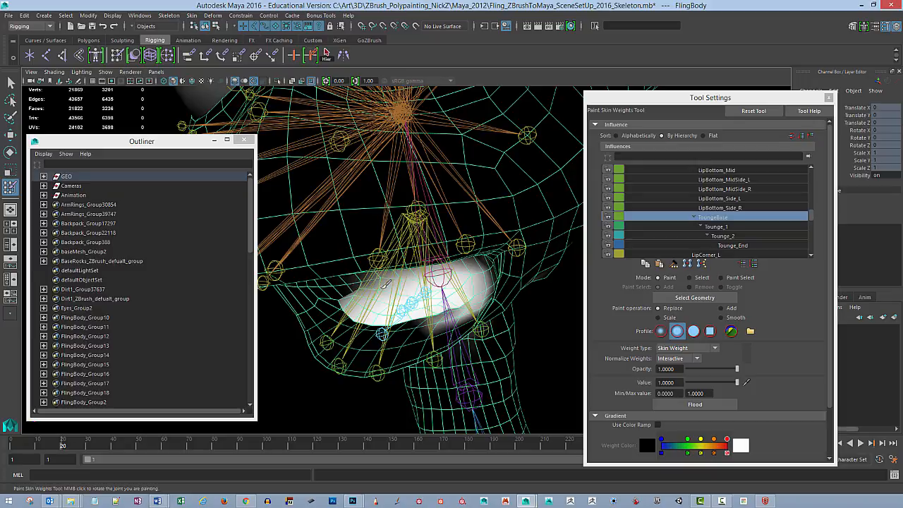
mouse_move(444, 296)
alt+mouse_down()
mouse_move(478, 297)
mouse_move(449, 326)
mouse_move(480, 273)
mouse_move(436, 302)
mouse_move(424, 283)
mouse_move(363, 293)
alt+mouse_up()
- Choose the EyeBrow_Mid_L influence and paint its skin weights on the brow above the left eye
alt+drag(462, 289, 485, 236)
alt+middle_drag(485, 236, 456, 268)
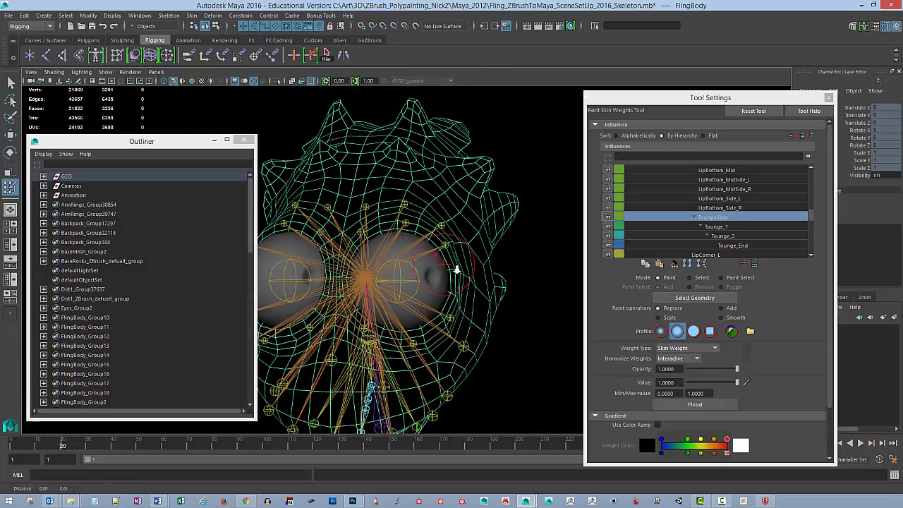
alt+drag(456, 268, 474, 296)
alt+right_drag(474, 276, 486, 290)
alt+drag(485, 290, 434, 238)
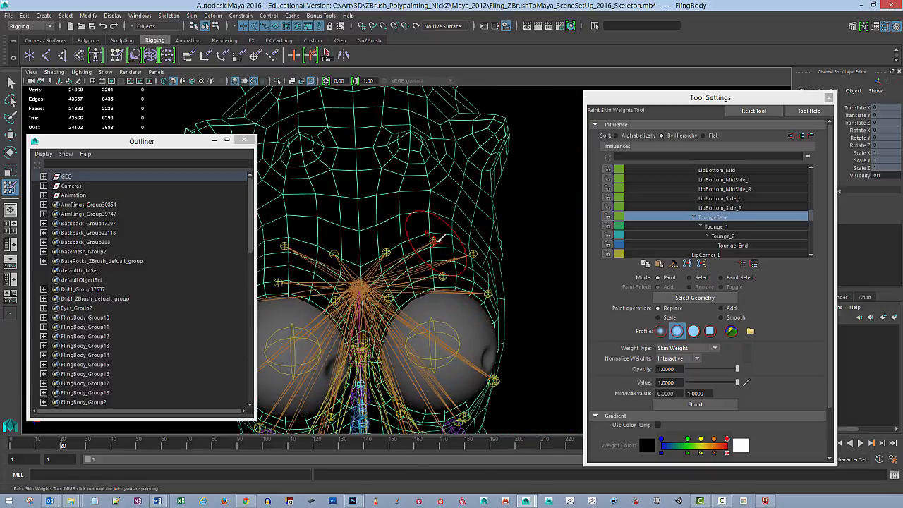
right_drag(436, 239, 437, 234)
drag(437, 223, 449, 214)
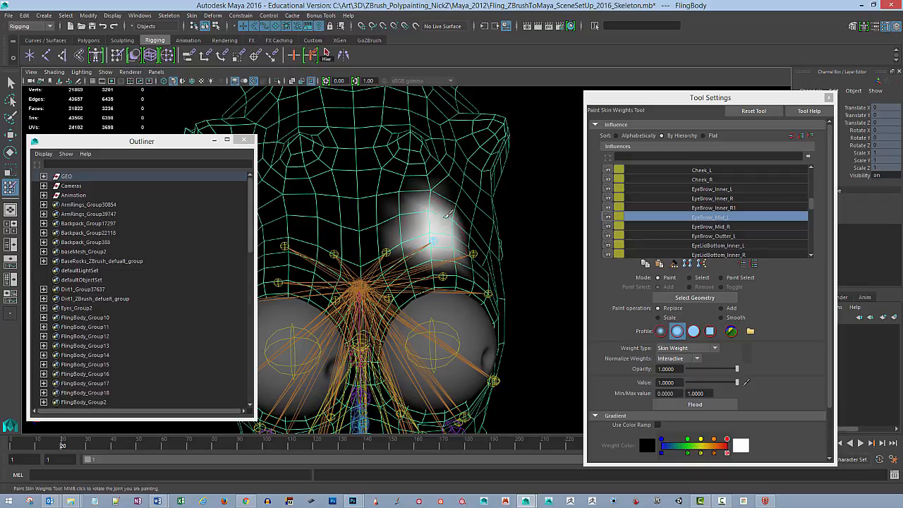
- Paint the skin weights of the EyeBrow_Inner_L and EyeBrow_Outter_L influences along the brow above the left eye
right_drag(387, 249, 386, 250)
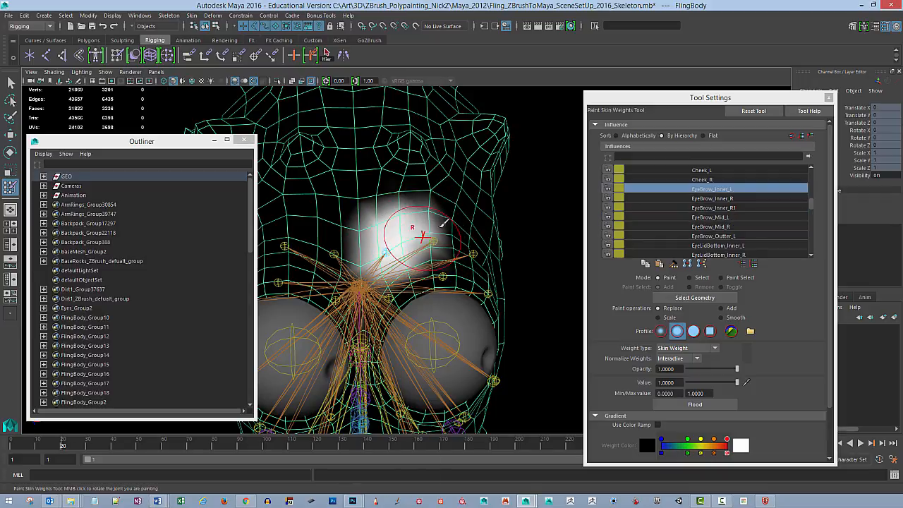
alt+drag(422, 237, 377, 241)
right_drag(436, 255, 437, 250)
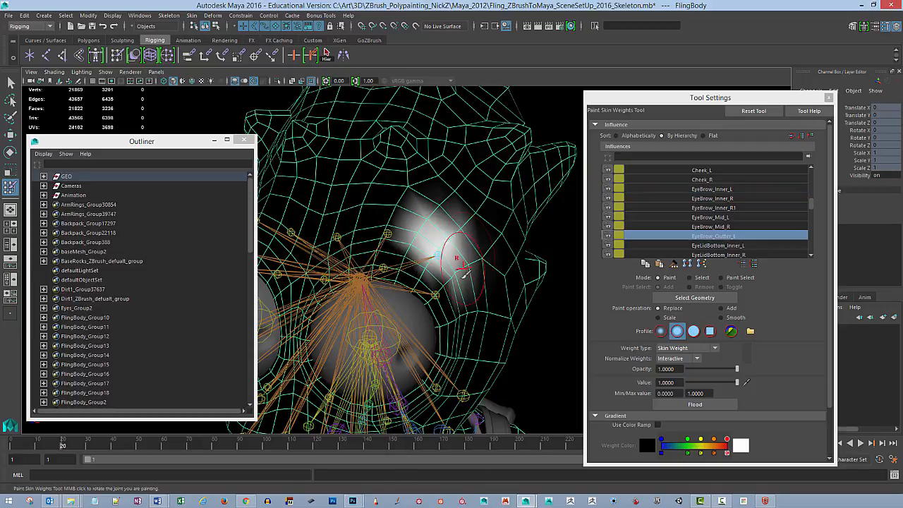
mouse_move(465, 271)
alt+mouse_down()
mouse_move(455, 247)
mouse_move(458, 255)
alt+mouse_up()
- Paint the left upper eyelid's skin weights for the EyeLidUpper_Mid_L1, EyeLidUpper_Inner_L1 and EyeLidUpper_Outer_L1 influences
right_drag(424, 246, 428, 226)
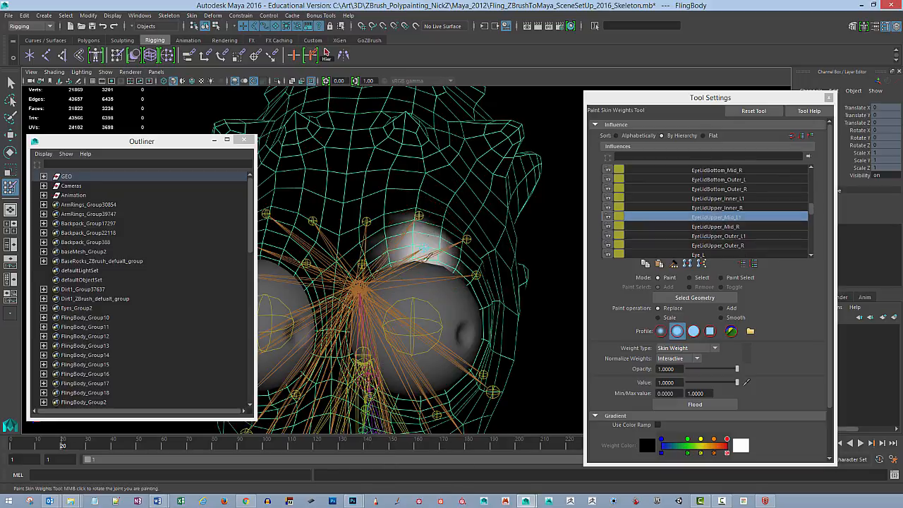
alt+drag(452, 249, 440, 252)
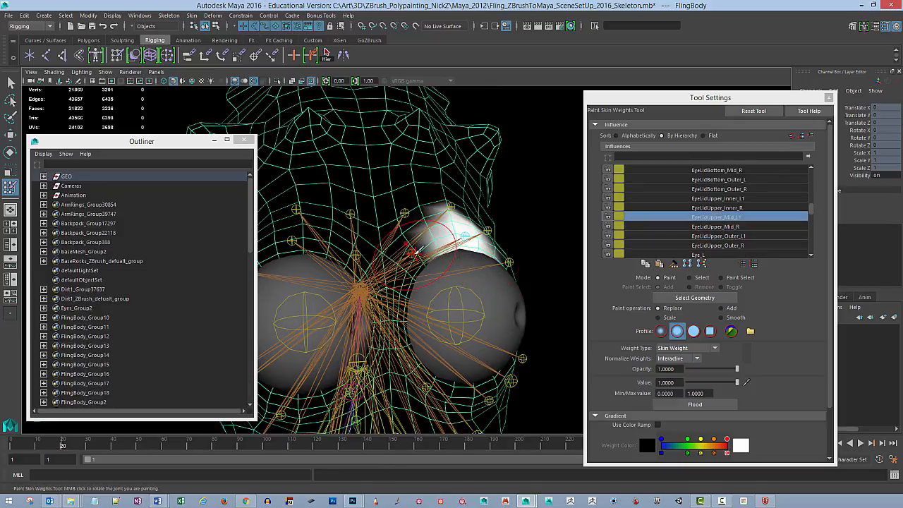
right_drag(415, 251, 412, 249)
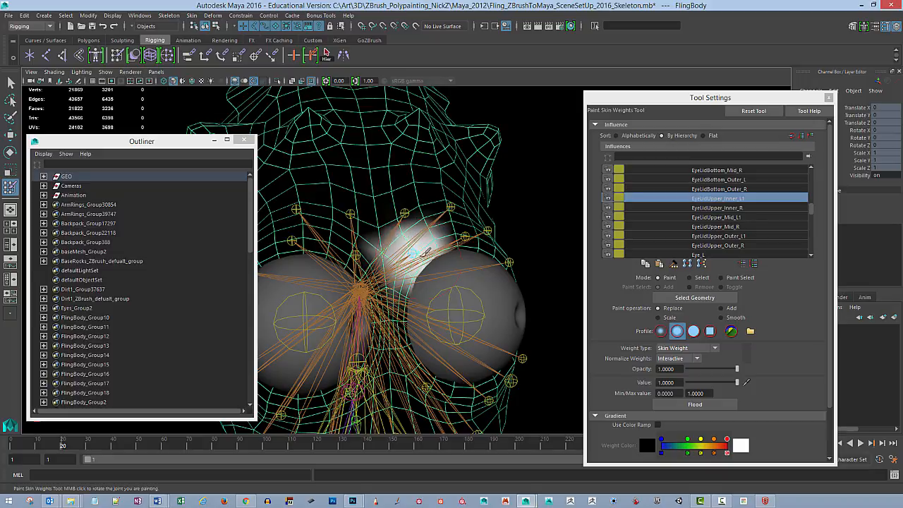
alt+drag(460, 243, 495, 253)
right_click(453, 259)
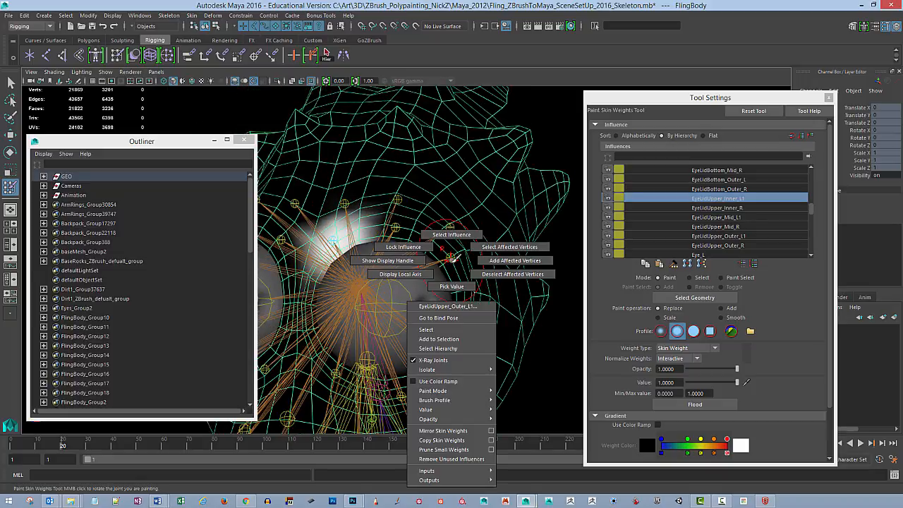
right_drag(450, 251, 451, 257)
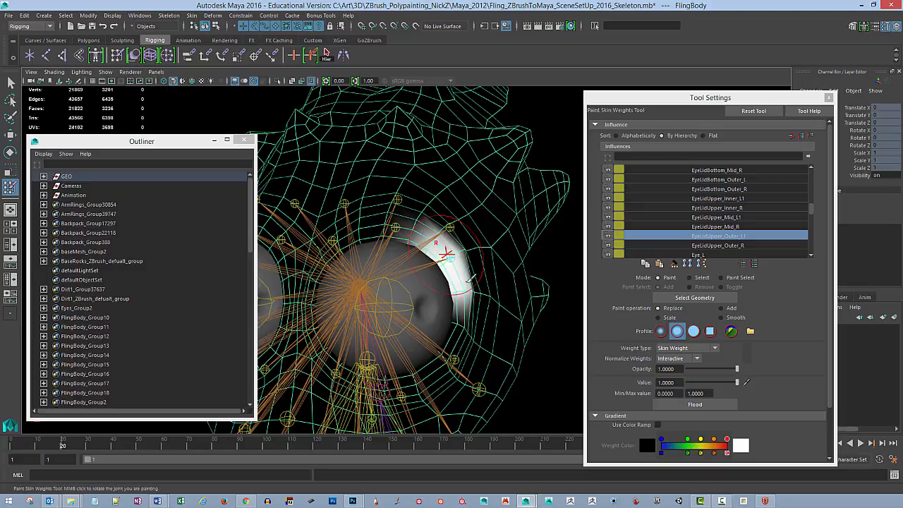
alt+drag(447, 254, 474, 279)
- Paint the left lower eyelid's skin weights for the EyeLidBottom_Mid_L, EyeLidBottom_Inner_L and EyeLidBottom_Outer_L influences
right_click(474, 280)
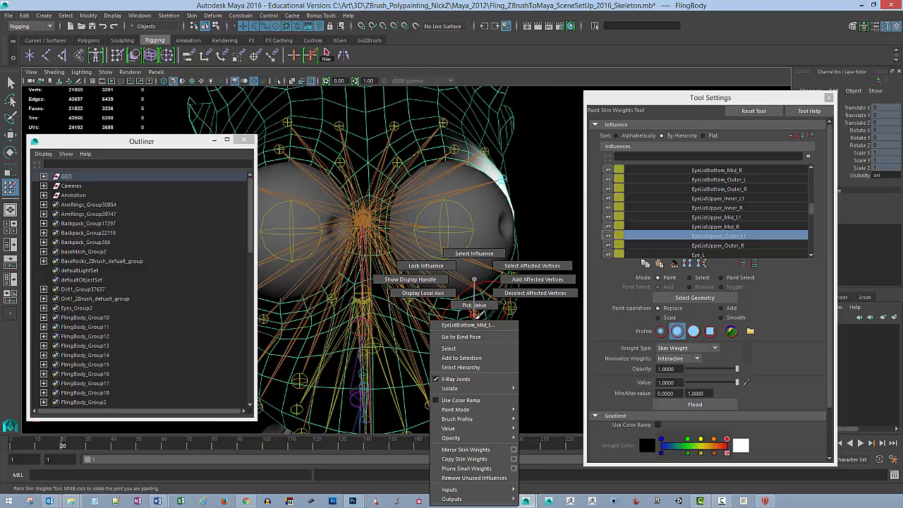
right_drag(479, 254, 480, 254)
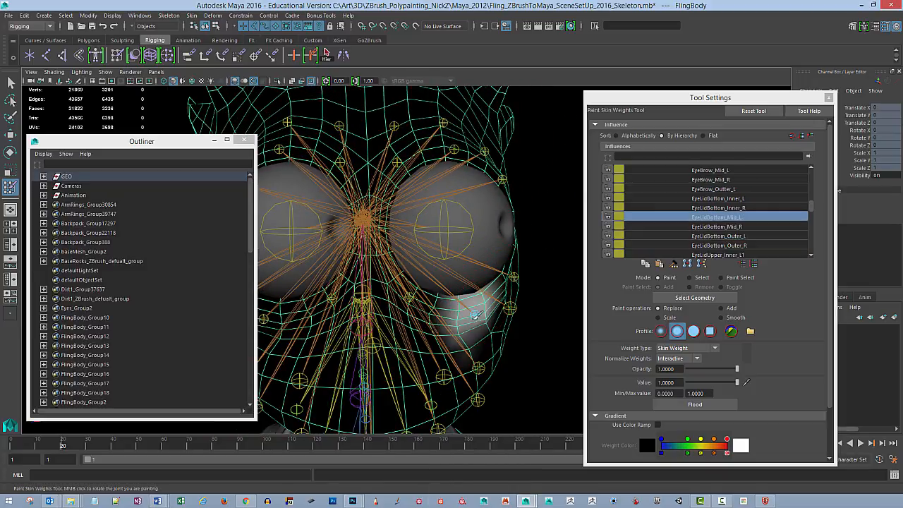
alt+drag(476, 315, 438, 313)
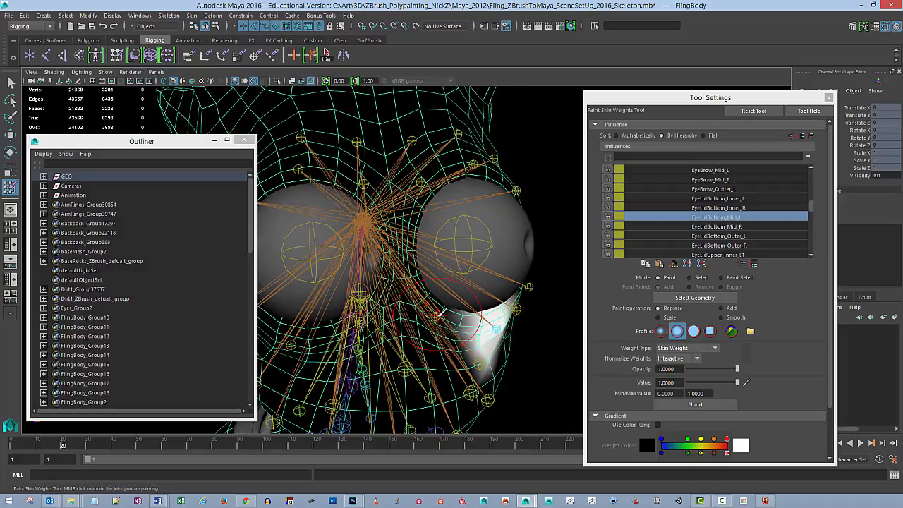
right_drag(437, 279, 437, 306)
right_drag(448, 249, 448, 248)
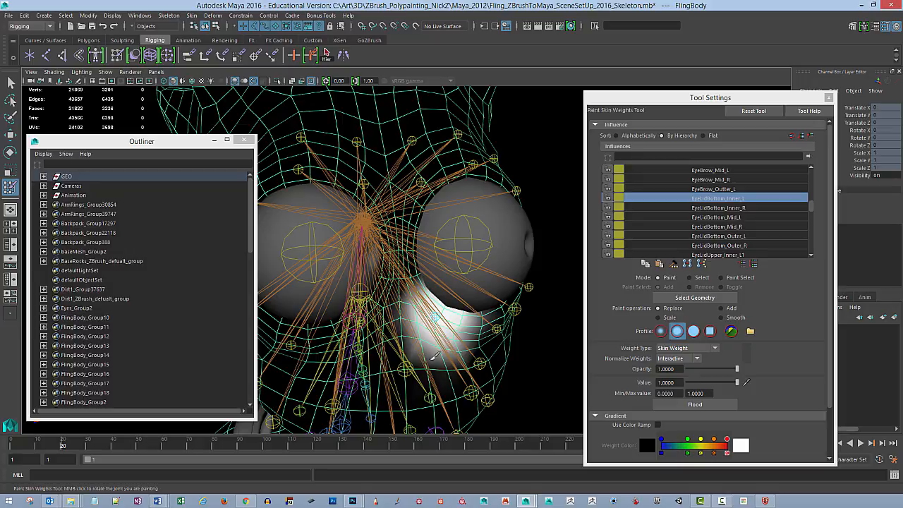
alt+drag(526, 314, 438, 305)
right_drag(439, 280, 439, 265)
alt+drag(439, 264, 460, 295)
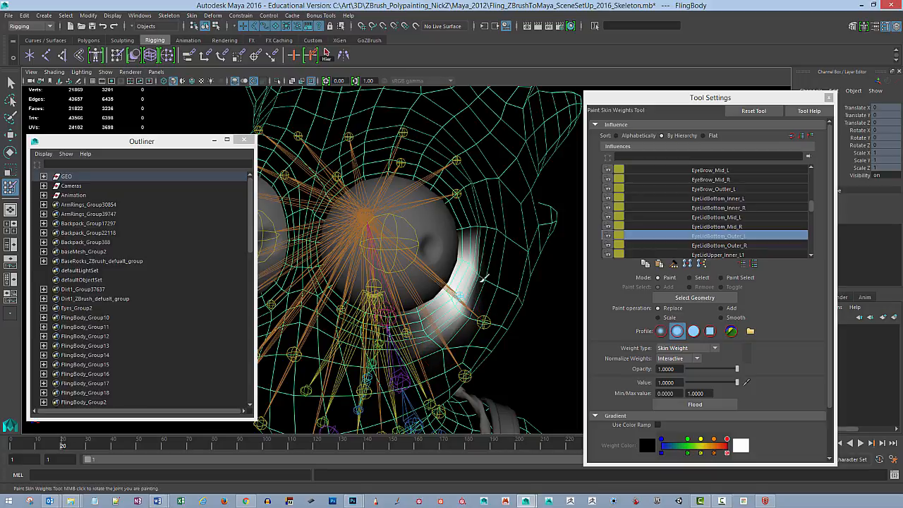
- Leave weight painting with the Select tool and return the timeline to the first frame
scroll(497, 285, down, 3)
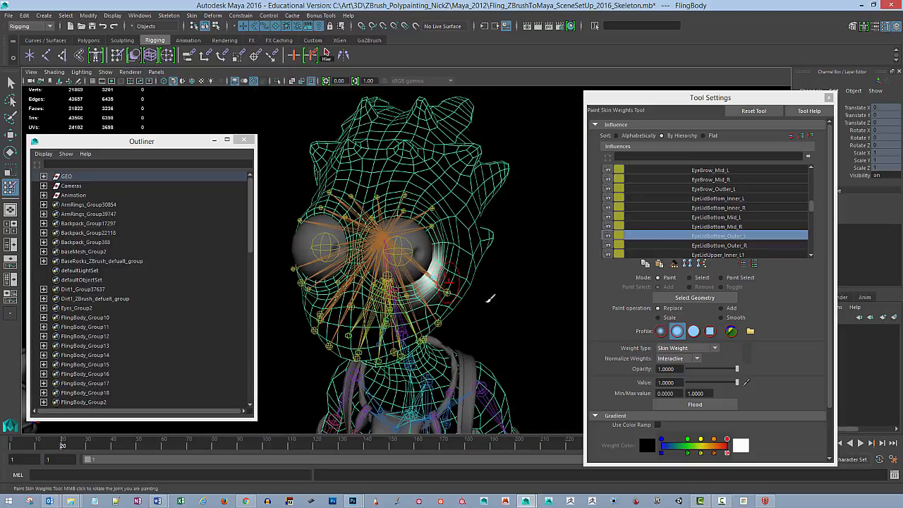
alt+drag(490, 301, 511, 283)
scroll(512, 283, down, 3)
click(11, 82)
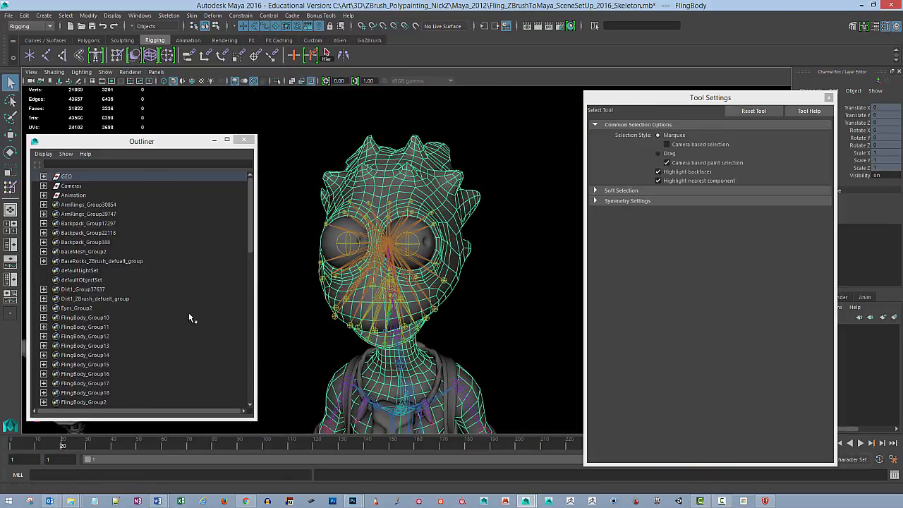
drag(70, 446, 12, 446)
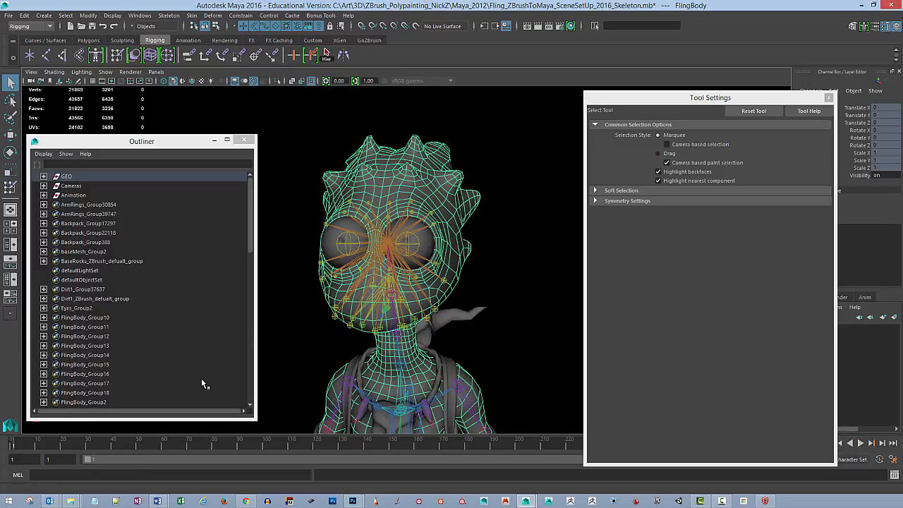
click(505, 256)
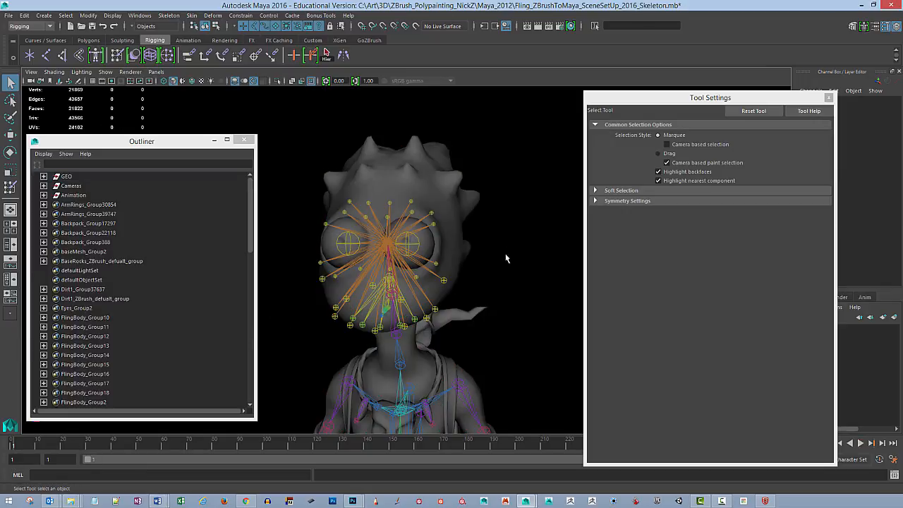
alt+drag(506, 256, 461, 229)
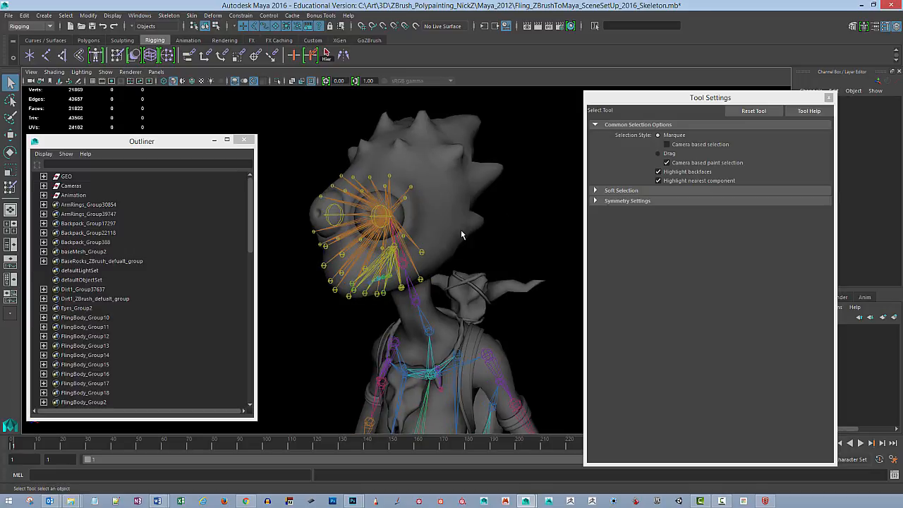
- Mirror the FlingBody mesh's skin weights across YZ, positive to negative, using closest point on surface and closest joint
click(466, 230)
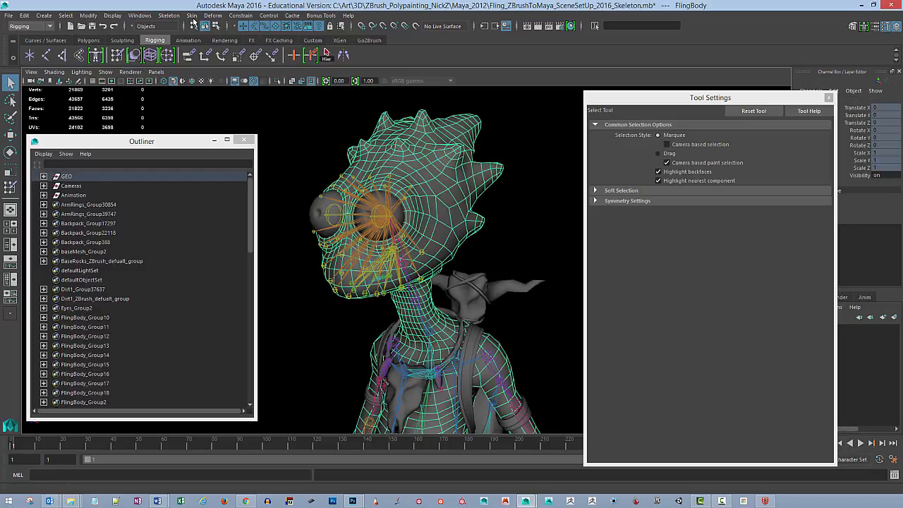
click(192, 15)
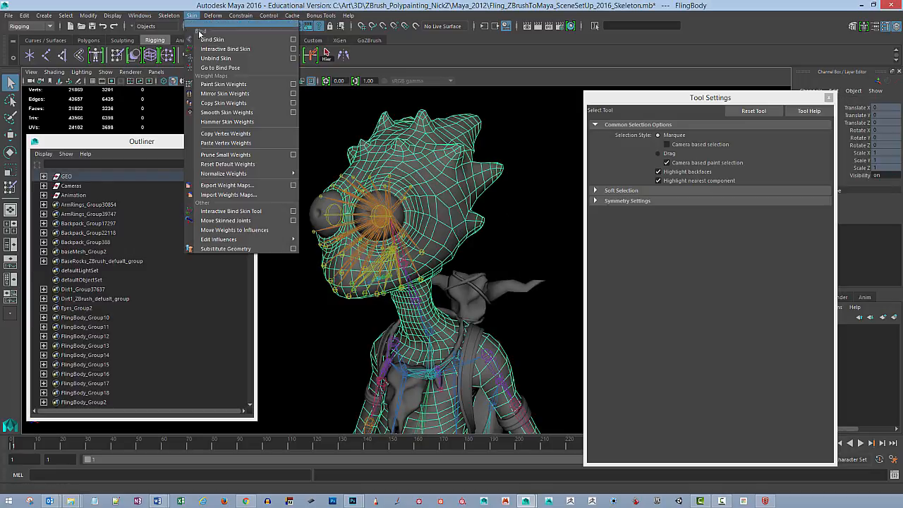
click(294, 94)
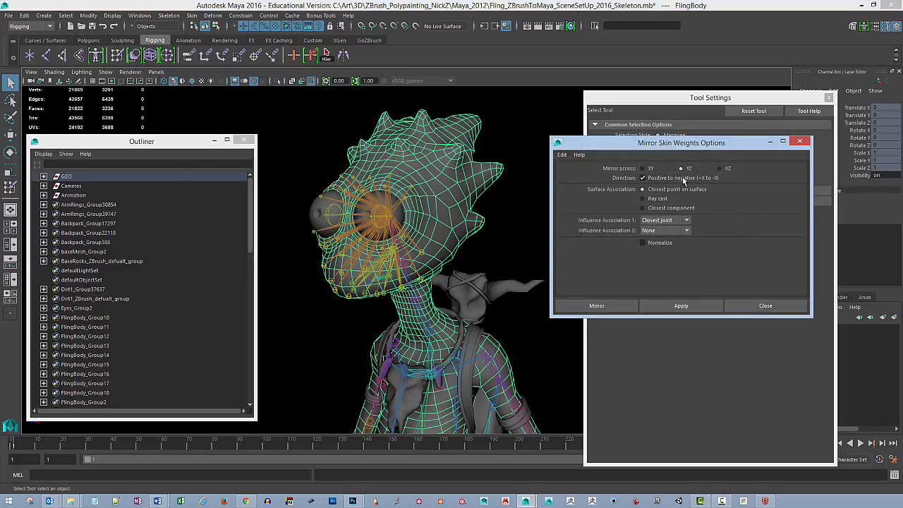
click(257, 425)
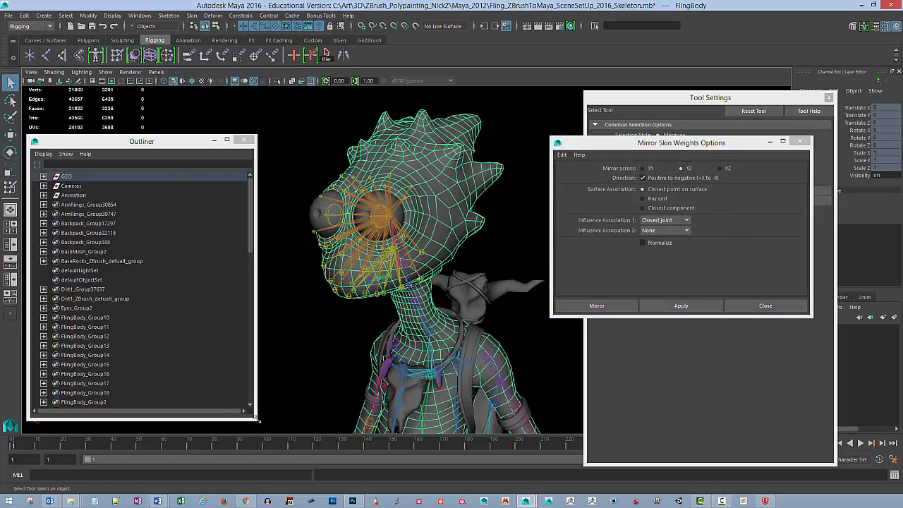
drag(257, 421, 249, 400)
alt+drag(122, 424, 118, 417)
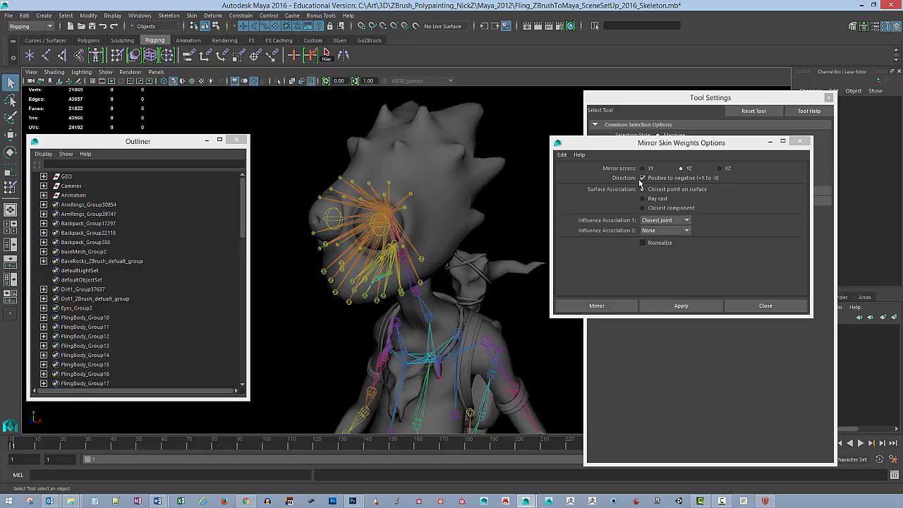
click(445, 252)
click(703, 305)
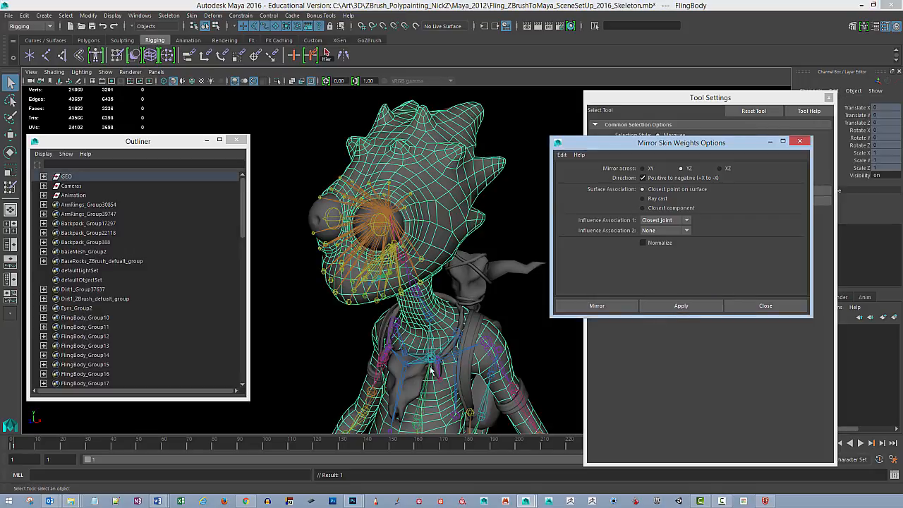
- Select the Jaw joint and rotate it open to a Rotate Z of -31
click(358, 365)
alt+drag(336, 373, 347, 354)
alt+right_drag(346, 355, 451, 334)
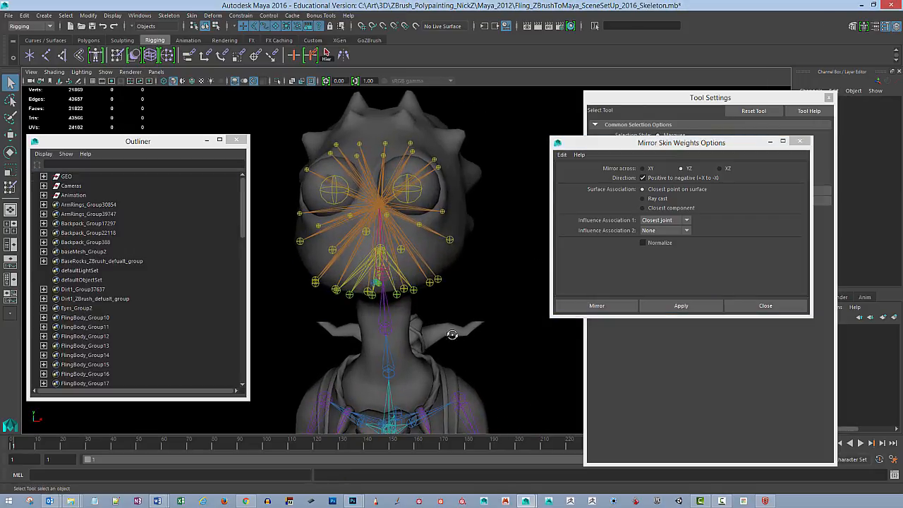
alt+drag(452, 334, 402, 323)
click(436, 297)
key(e)
alt+drag(402, 323, 482, 322)
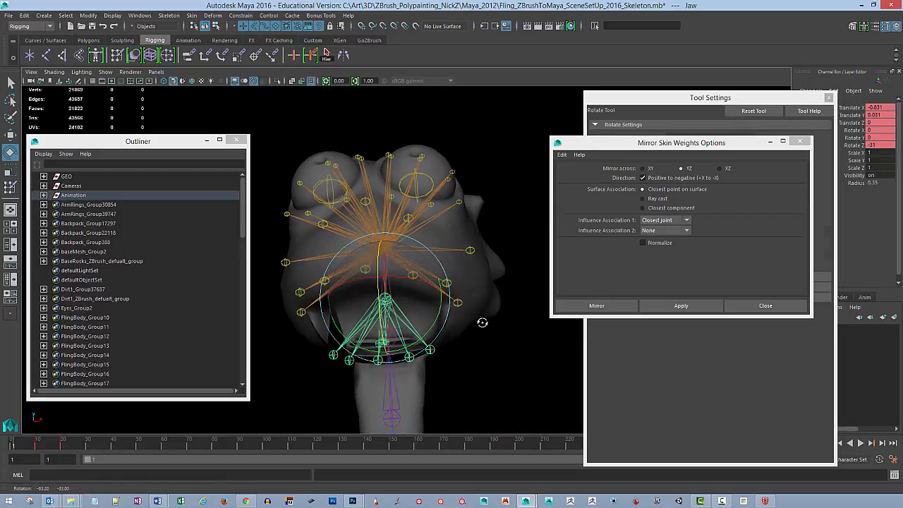
- Examine the body mesh around the opened mouth and both mouth corners for skinning errors
alt+right_drag(432, 325, 474, 321)
alt+middle_drag(458, 274, 466, 260)
alt+drag(466, 260, 505, 312)
click(508, 266)
alt+drag(508, 266, 468, 270)
click(364, 265)
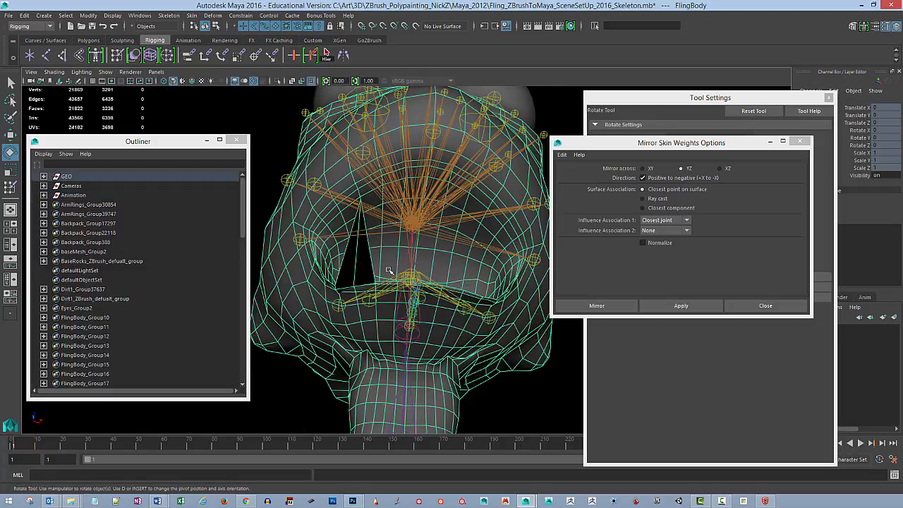
alt+drag(364, 266, 428, 286)
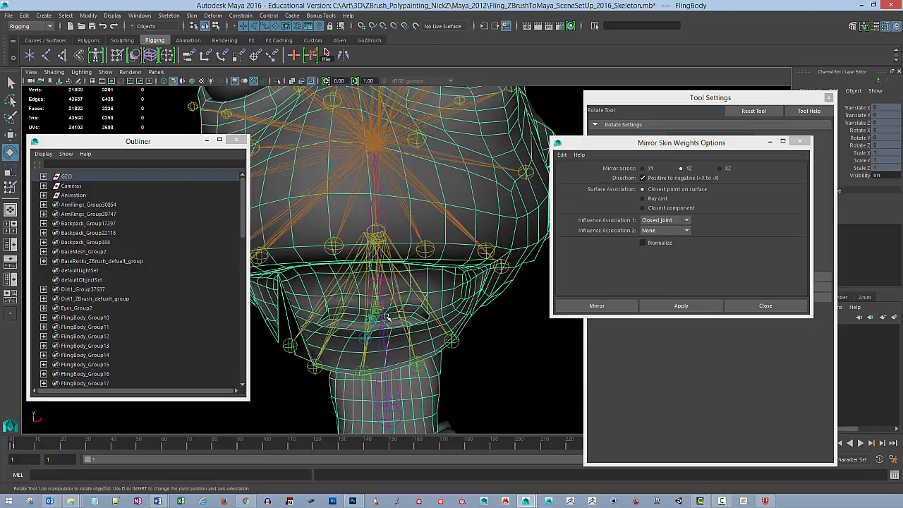
alt+drag(387, 319, 336, 312)
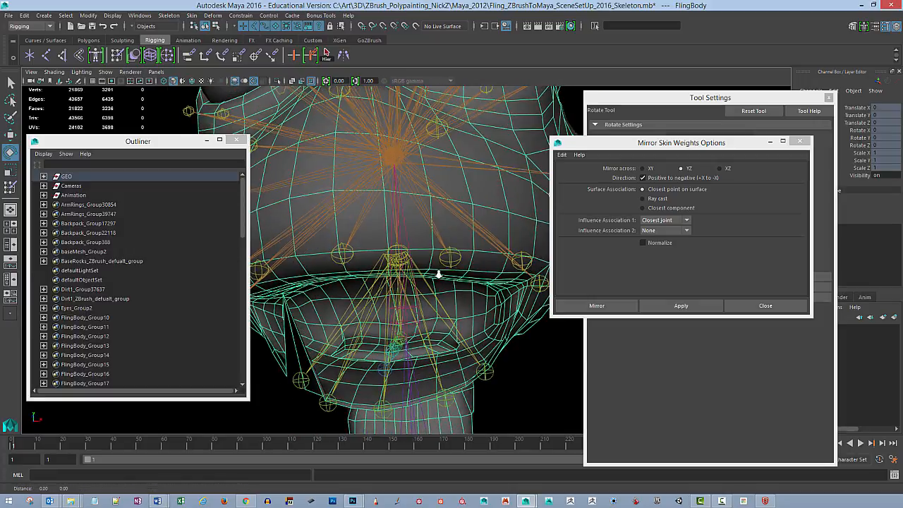
alt+drag(439, 274, 486, 240)
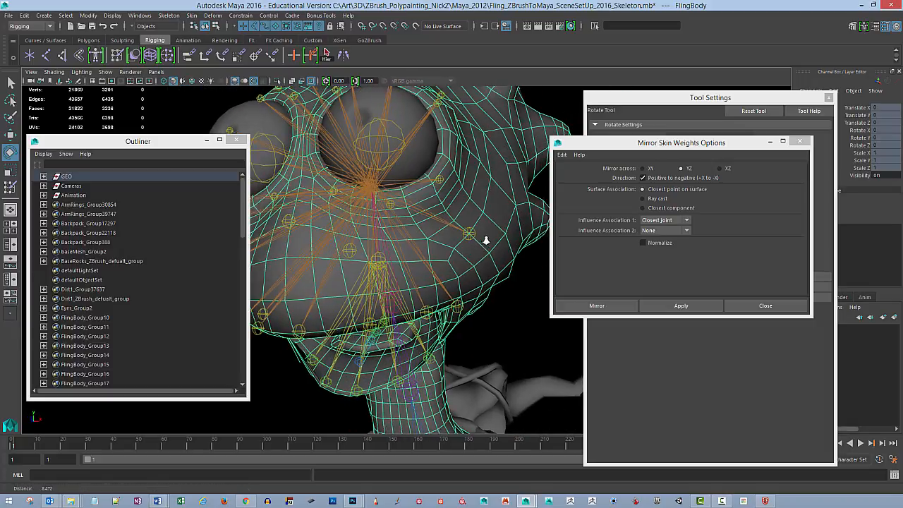
- Move the LipCorner_L joint up and back into the cheek, to Translate X -0.814 and Translate Y -0.159
click(469, 235)
click(497, 324)
alt+drag(498, 323, 455, 282)
click(439, 288)
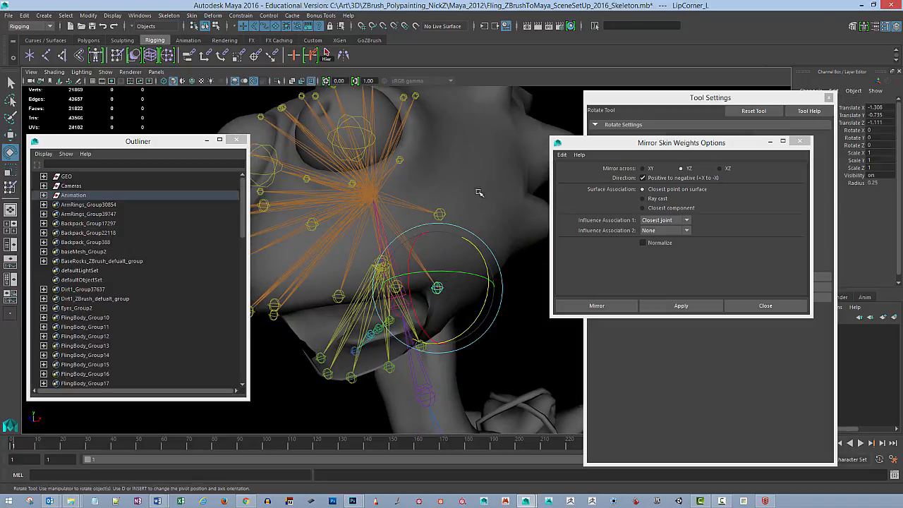
key(w)
alt+drag(479, 193, 506, 246)
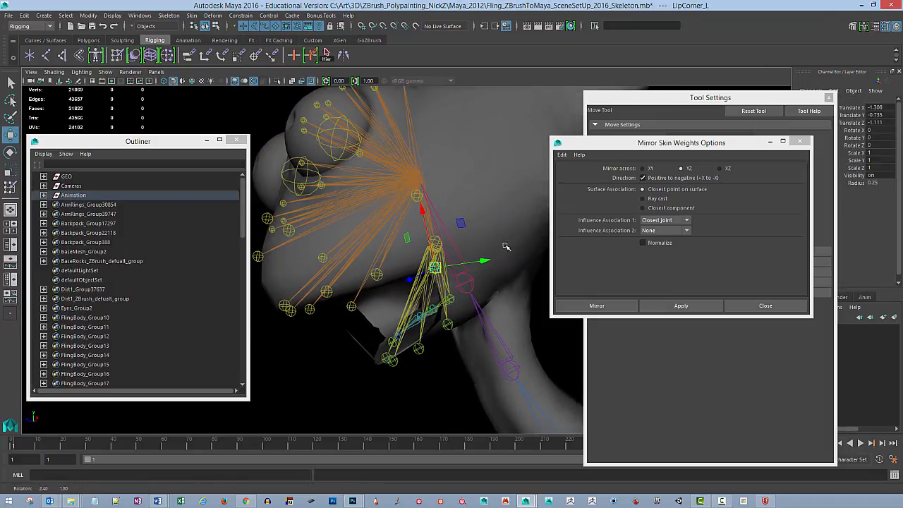
drag(461, 223, 495, 174)
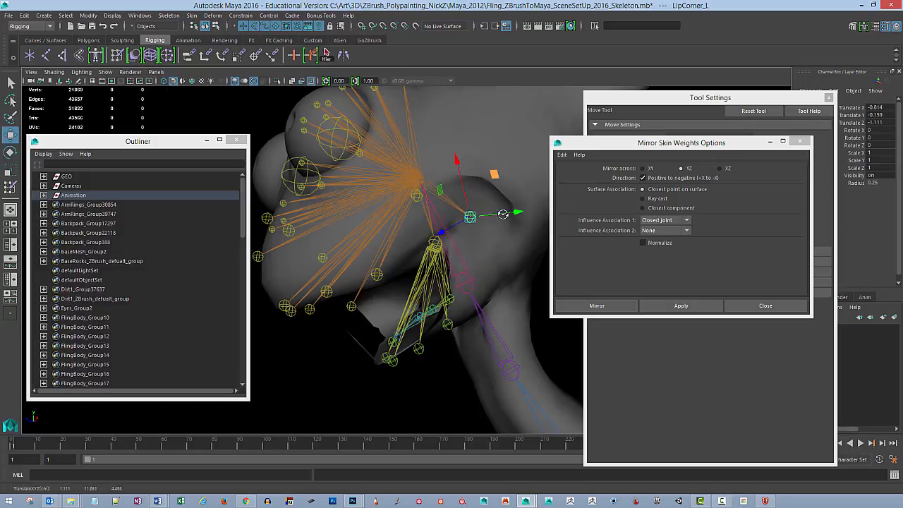
- Examine the left mouth corner's deformation and its neighbouring joints, selecting LipBottom_Side_L
alt+drag(503, 214, 457, 224)
click(407, 276)
click(428, 263)
click(457, 236)
click(451, 228)
click(478, 229)
click(444, 236)
key(d)
mouse_move(470, 235)
alt+mouse_down()
mouse_move(508, 236)
mouse_move(483, 299)
mouse_move(490, 308)
mouse_move(470, 246)
mouse_move(462, 293)
mouse_move(486, 262)
mouse_move(466, 253)
mouse_move(483, 240)
alt+mouse_up()
click(449, 328)
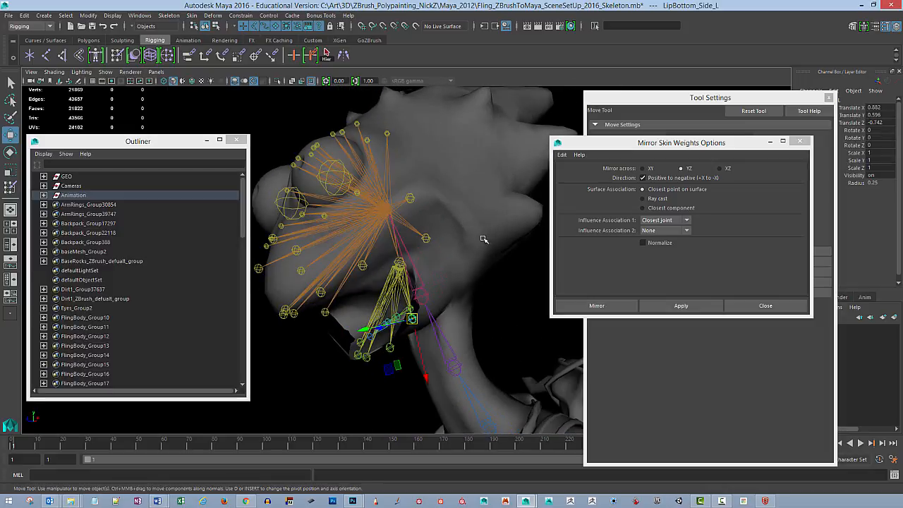
- Select the FlingBody mesh, start the Paint Skin Weights tool and choose the Cheek_L influence
click(476, 210)
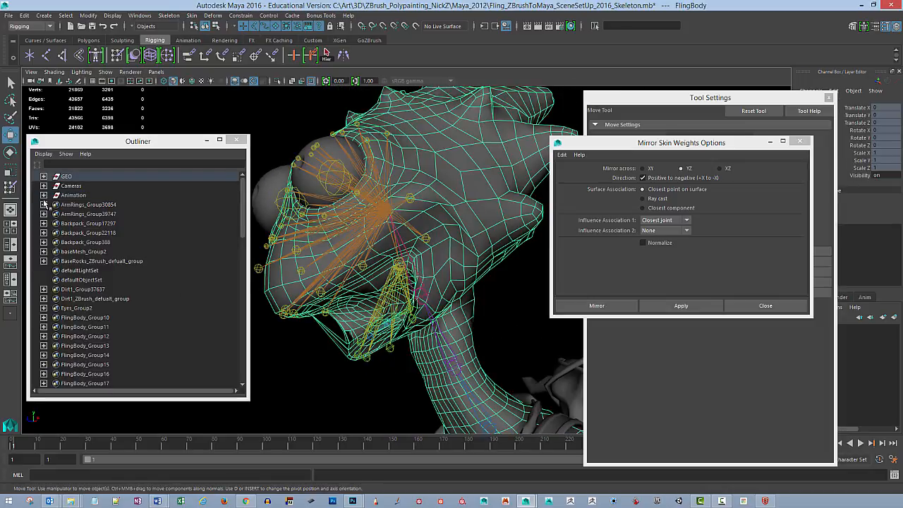
click(10, 186)
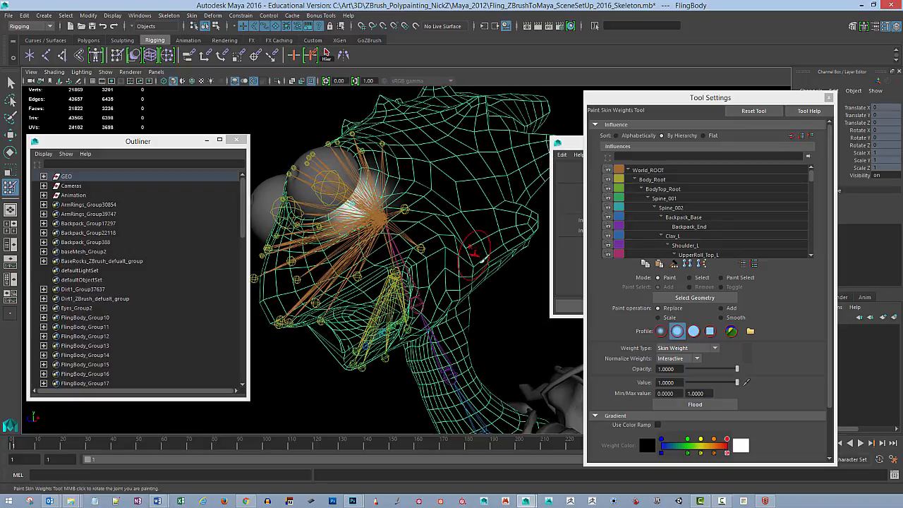
alt+drag(482, 261, 460, 224)
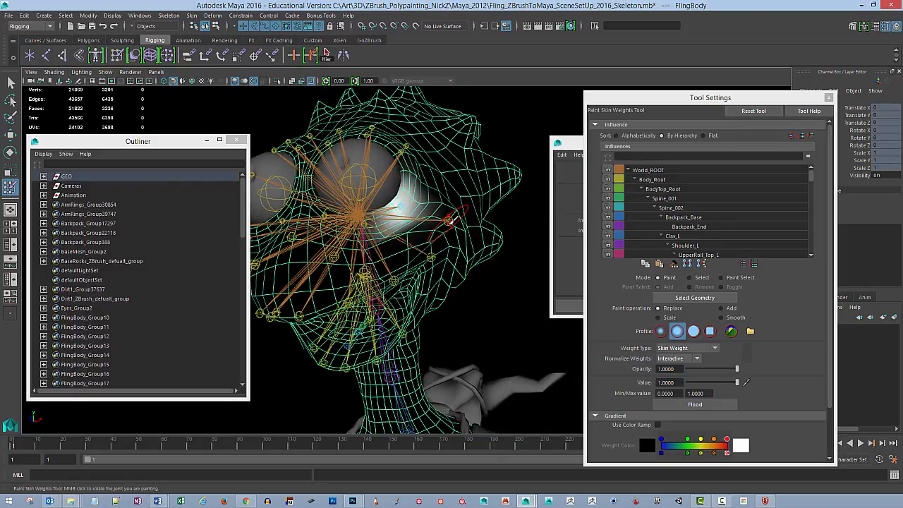
right_drag(449, 220, 450, 199)
alt+drag(456, 207, 468, 229)
alt+right_drag(469, 228, 476, 232)
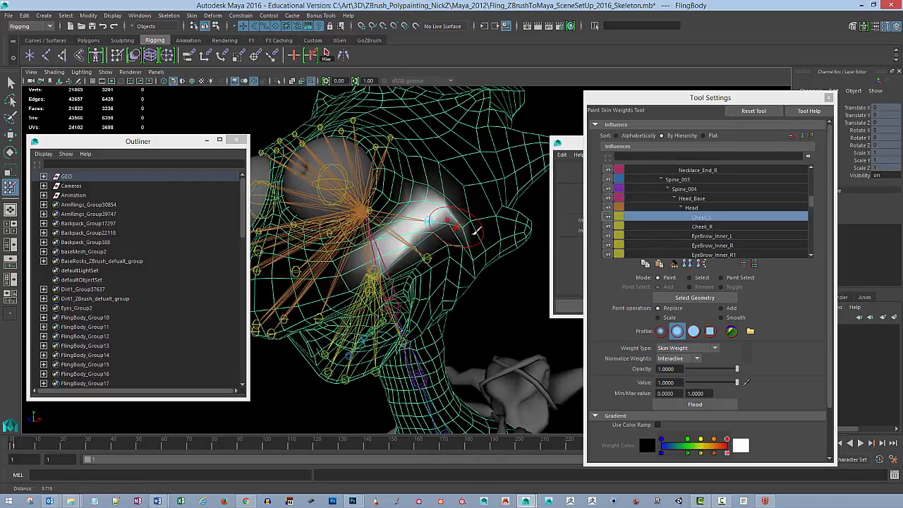
- Paint the Cheek_L weights across the left cheek with Replace at value 1 and smooth their falloff
alt+drag(479, 224, 438, 223)
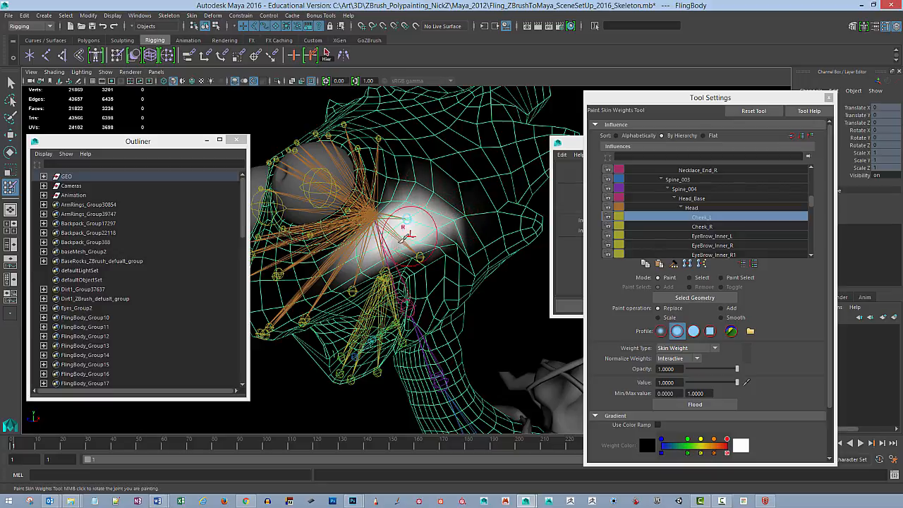
mouse_move(434, 224)
alt+mouse_down()
mouse_move(487, 220)
mouse_move(465, 217)
alt+mouse_up()
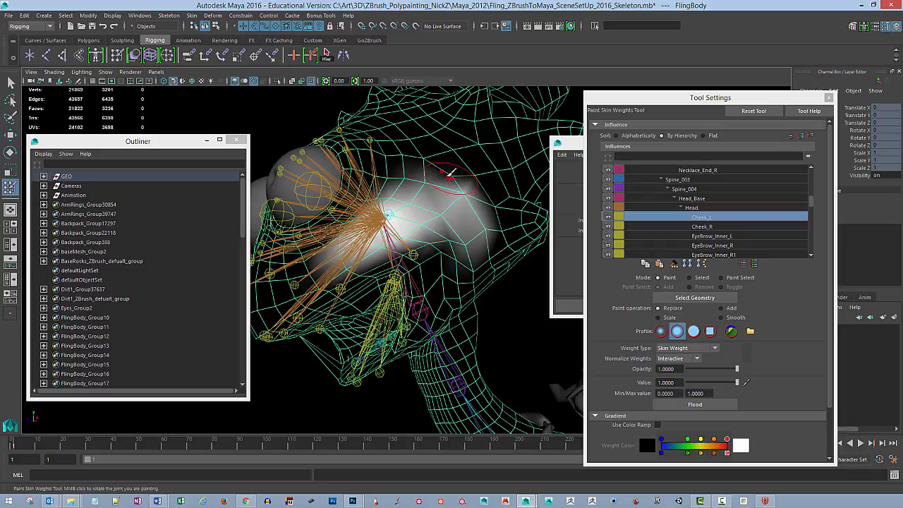
alt+drag(412, 201, 417, 203)
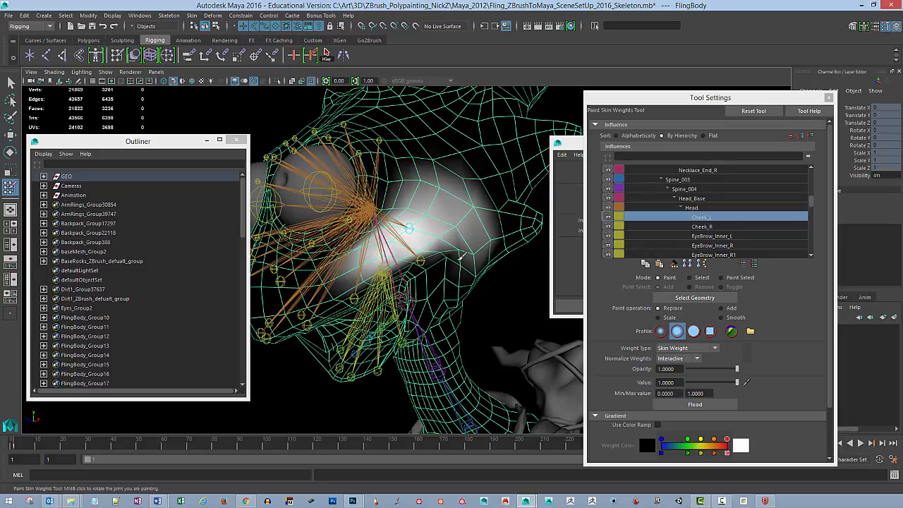
alt+drag(455, 263, 416, 254)
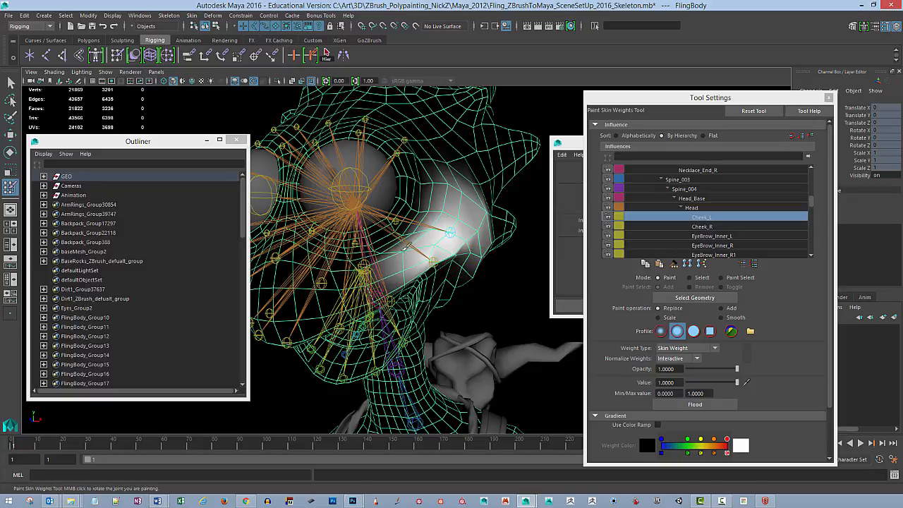
mouse_move(412, 223)
alt+mouse_down()
mouse_move(448, 264)
mouse_move(426, 254)
mouse_move(423, 237)
mouse_move(436, 215)
mouse_move(427, 201)
mouse_move(444, 176)
mouse_move(460, 191)
mouse_move(471, 176)
alt+mouse_up()
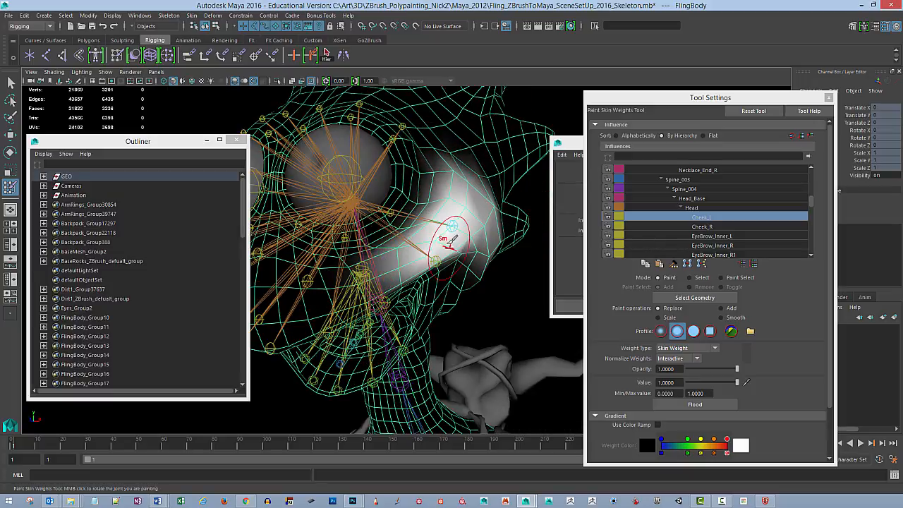
mouse_move(429, 238)
alt+mouse_down()
mouse_move(474, 219)
mouse_move(472, 229)
alt+mouse_up()
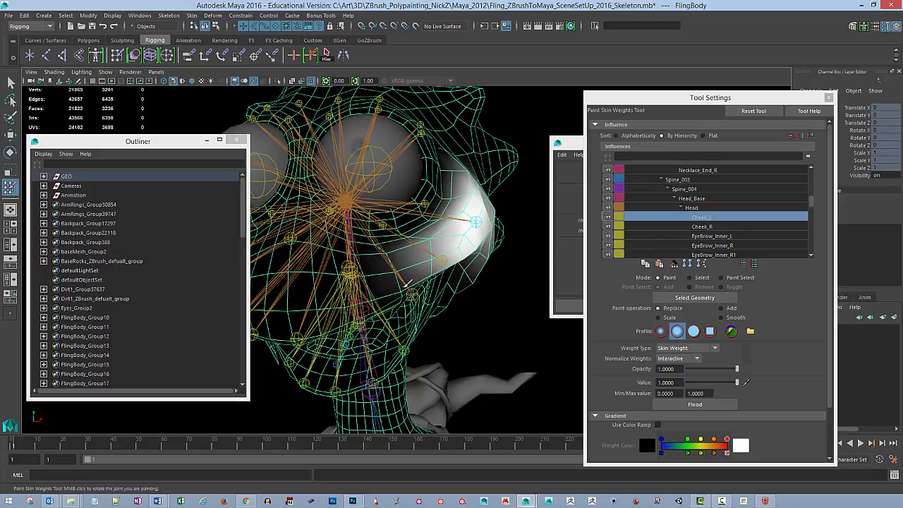
- Undo the latest Cheek_L changes and smooth the joint's weights across the back of the left cheek
alt+drag(488, 265, 454, 244)
middle_drag(489, 261, 484, 268)
key(ctrl+z)
key(ctrl+z)
key(ctrl+z)
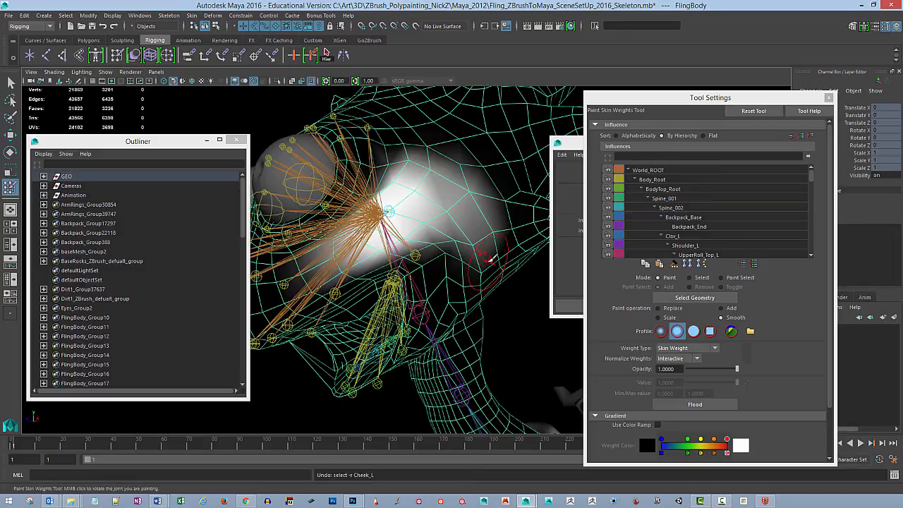
alt+drag(478, 292, 497, 252)
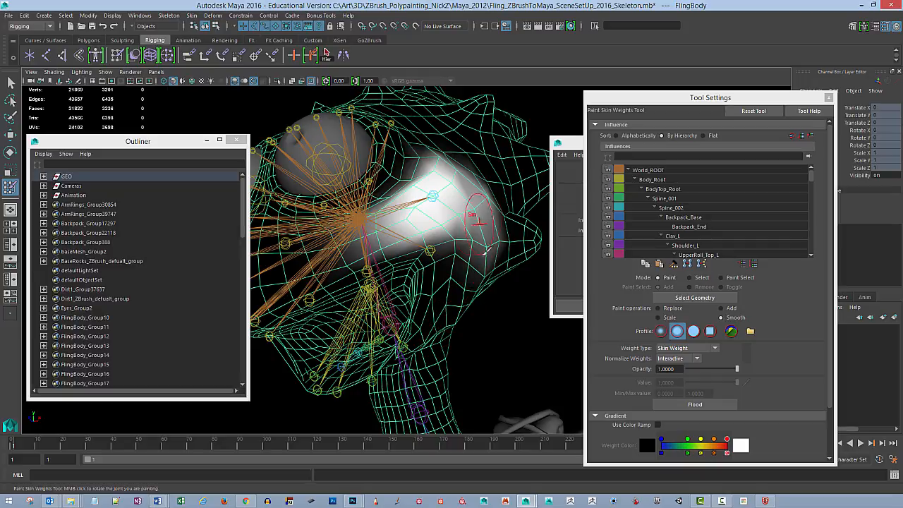
alt+drag(485, 249, 497, 208)
alt+drag(454, 185, 481, 186)
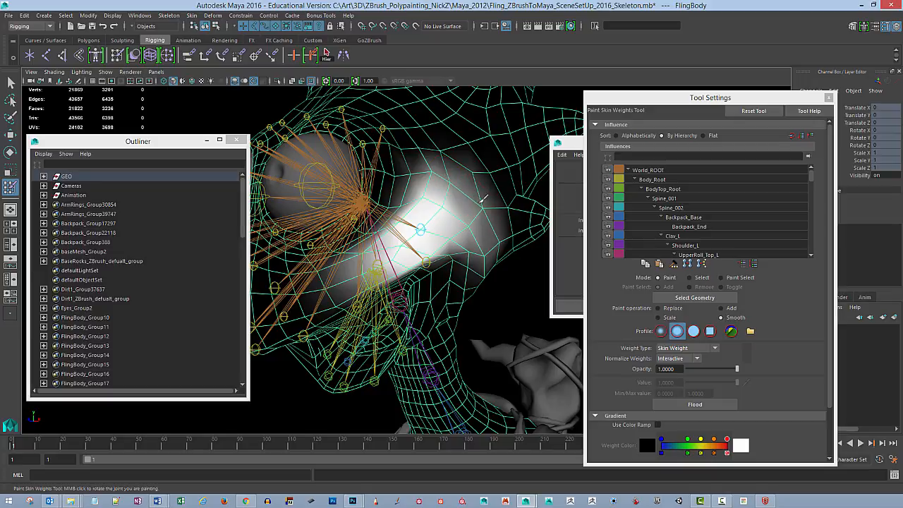
- Set the paint operation back to Replace and check the Cheek_L weights around the left mouth corner
click(673, 309)
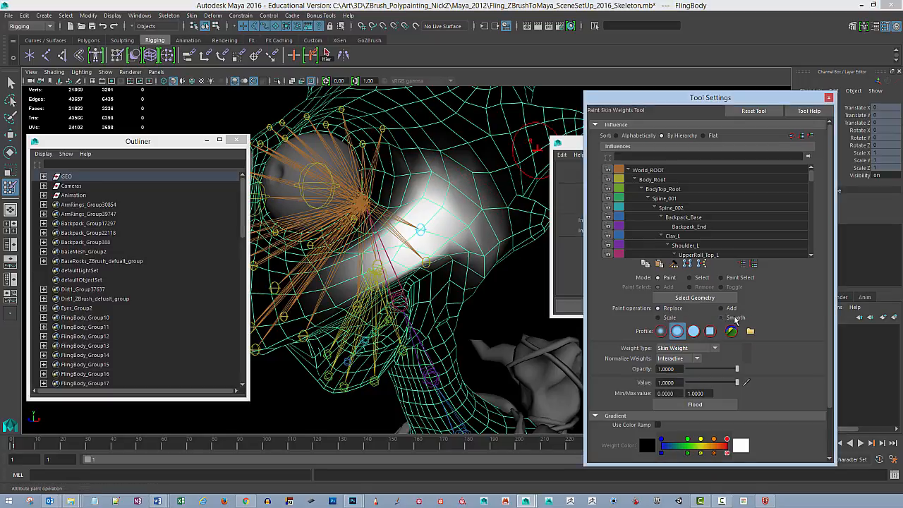
alt+drag(489, 280, 472, 193)
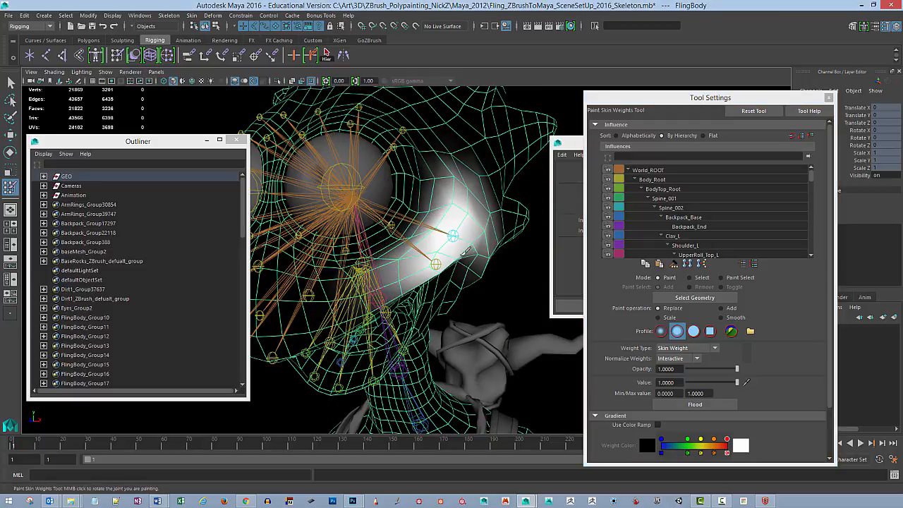
mouse_move(452, 268)
alt+mouse_down()
mouse_move(494, 261)
mouse_move(484, 282)
alt+mouse_up()
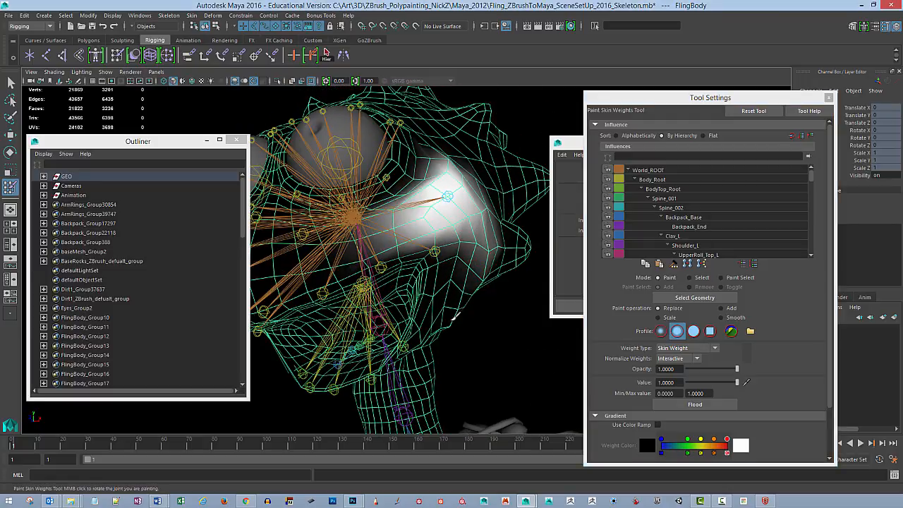
alt+drag(454, 315, 462, 255)
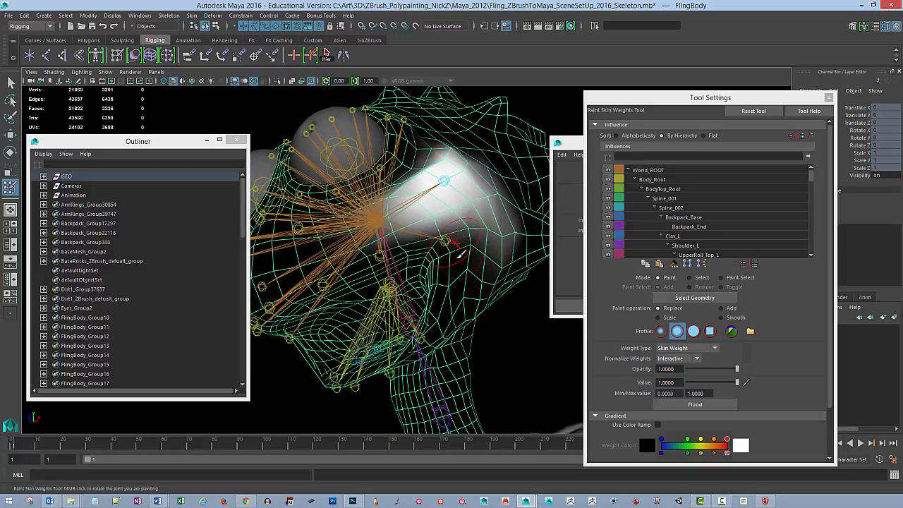
- Choose the LipCorner_L influence and paint its weights around the left mouth corner with Replace at value 1
right_drag(445, 242, 448, 220)
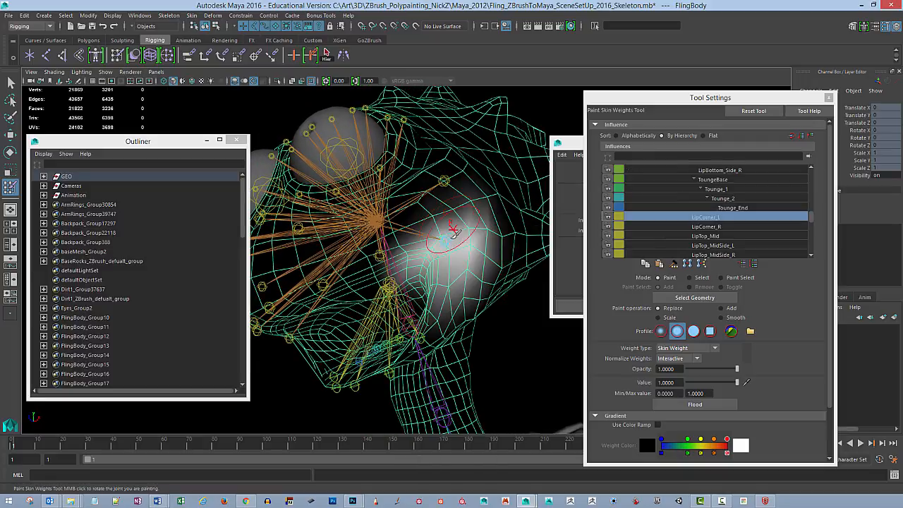
alt+drag(454, 230, 438, 244)
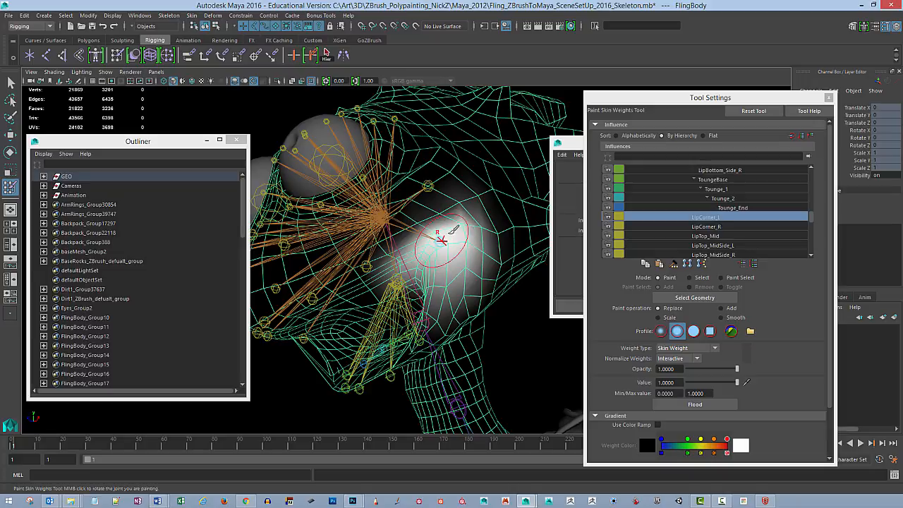
alt+drag(453, 228, 437, 251)
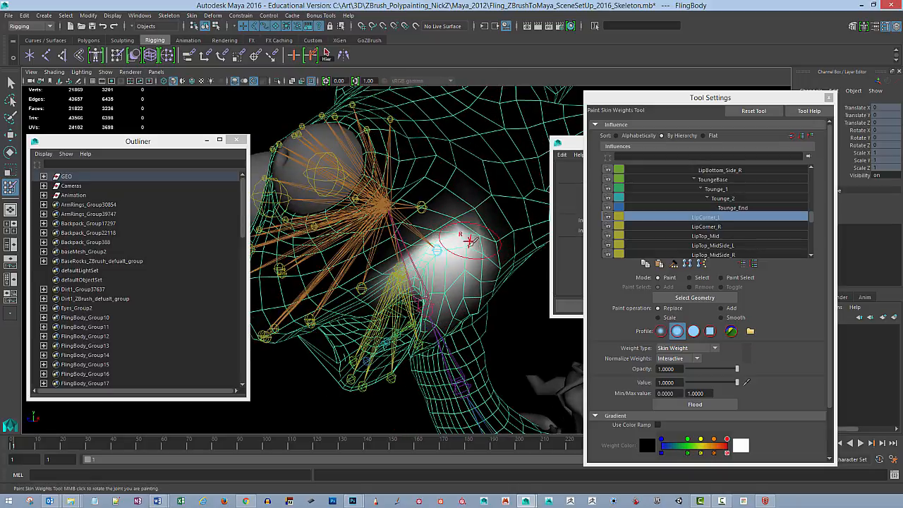
alt+drag(485, 291, 433, 294)
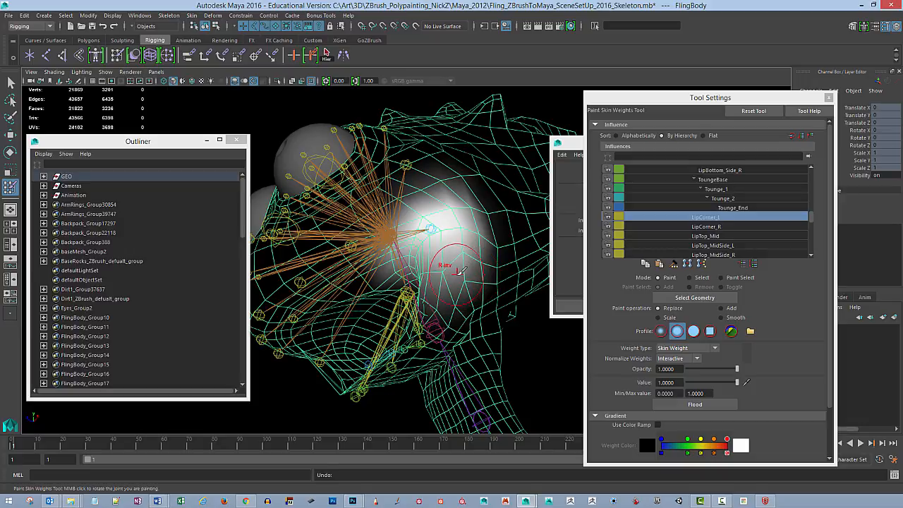
alt+drag(455, 288, 433, 298)
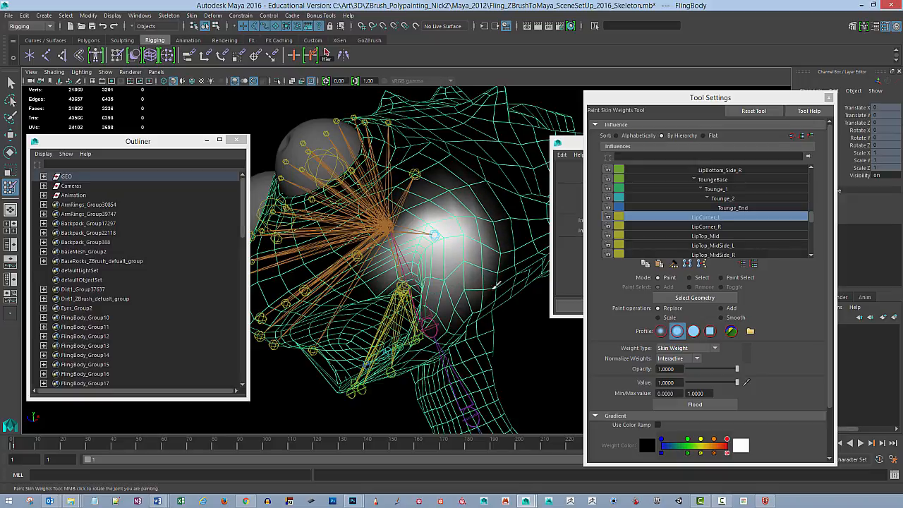
alt+drag(477, 310, 489, 288)
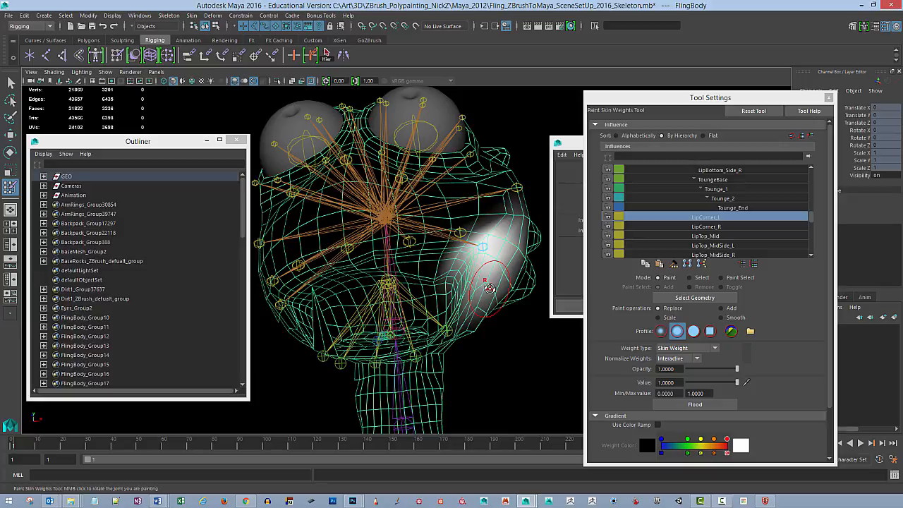
- Choose the Head influence and examine its weights around the mouth and lower lip
mouse_move(489, 288)
alt+mouse_down()
mouse_move(448, 274)
mouse_move(396, 217)
alt+mouse_up()
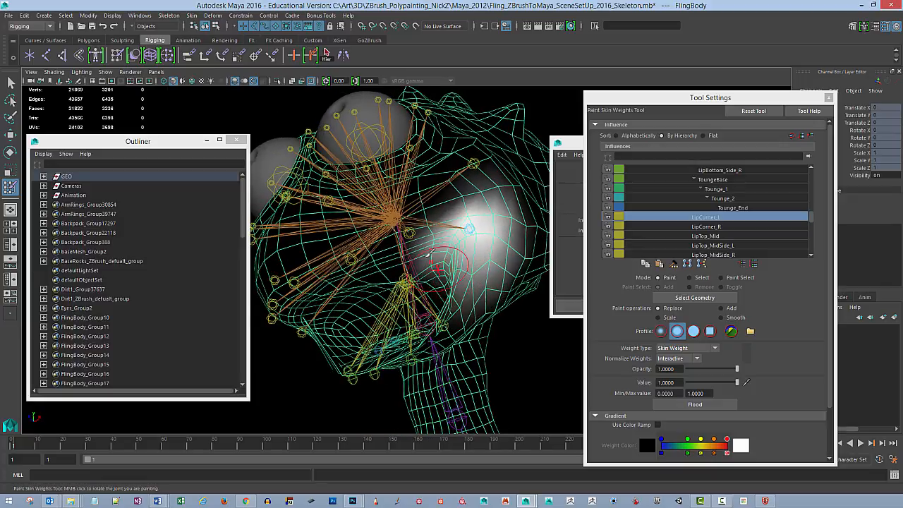
right_click(396, 217)
click(395, 191)
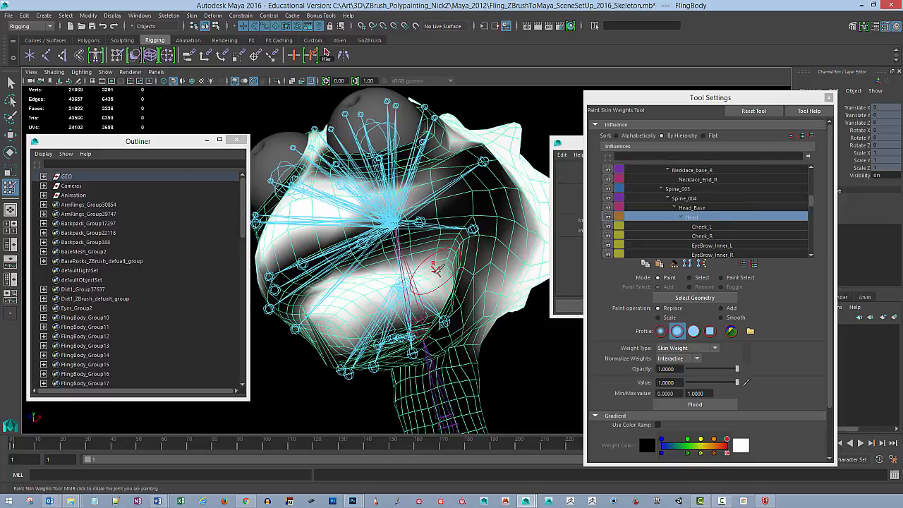
alt+drag(437, 293, 423, 281)
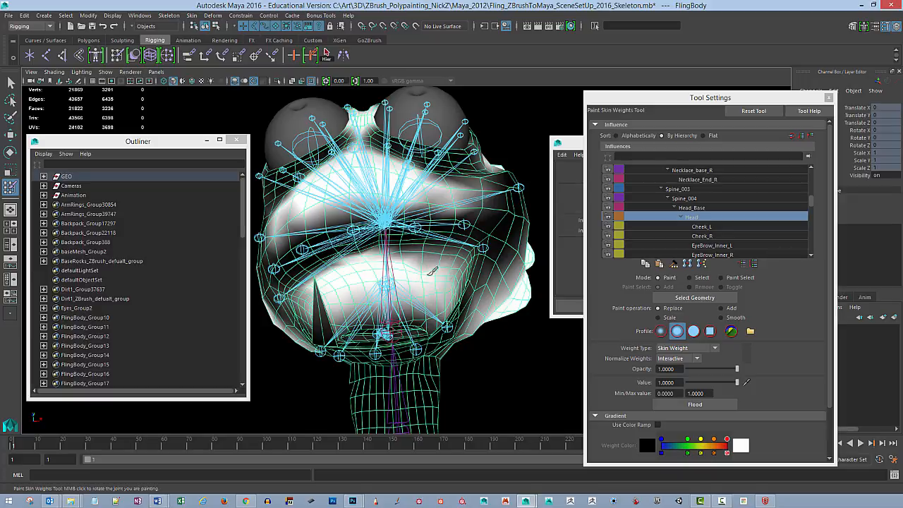
mouse_move(412, 271)
alt+mouse_down()
mouse_move(445, 206)
mouse_move(413, 226)
mouse_move(448, 248)
mouse_move(460, 272)
mouse_move(428, 282)
alt+mouse_up()
- Review the LipTop_Side_L weights and touch up the LipCorner_L weights along the inside of the left mouth corner
right_click(444, 206)
click(444, 182)
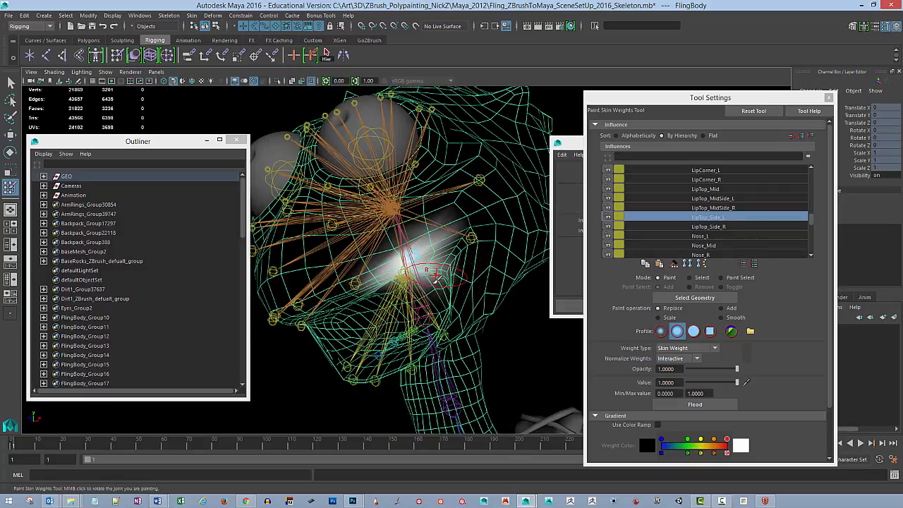
right_drag(472, 239, 473, 216)
mouse_move(469, 243)
alt+mouse_down()
mouse_move(453, 259)
mouse_move(470, 259)
mouse_move(472, 247)
alt+mouse_up()
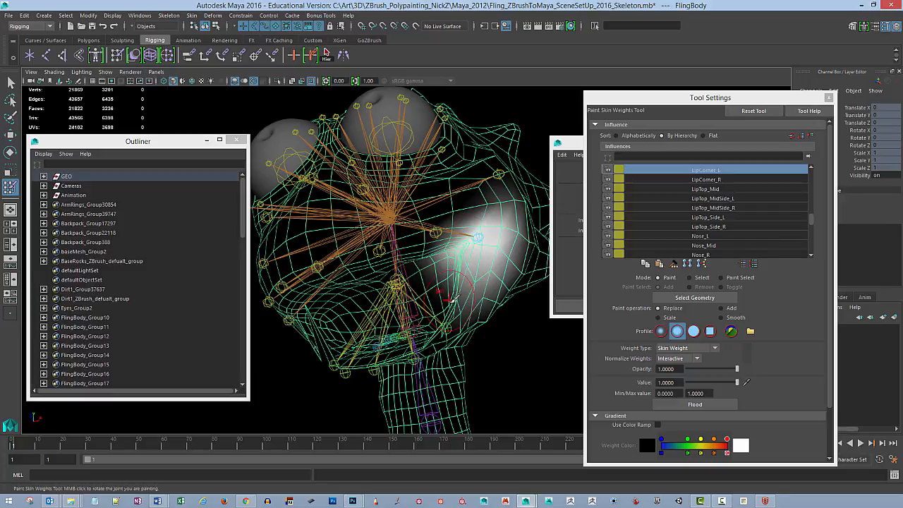
alt+drag(451, 298, 468, 249)
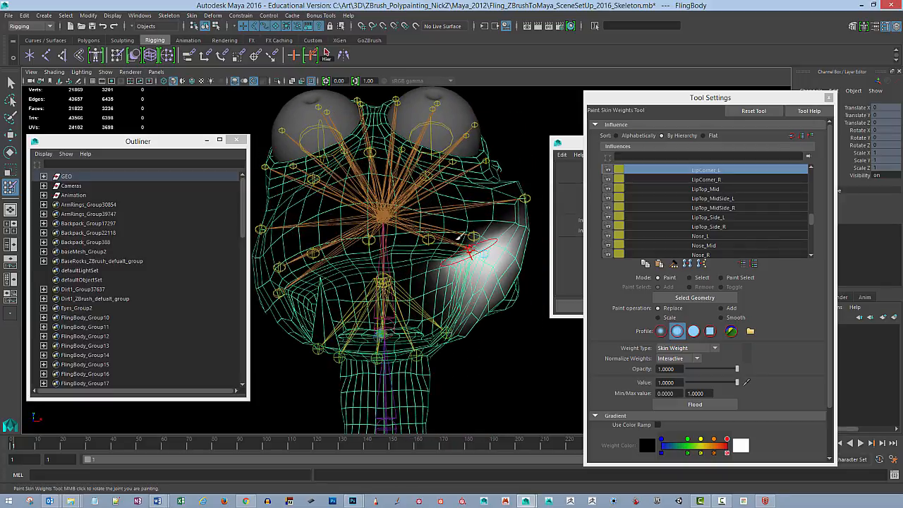
- Choose the LipTop_MidSide_L influence and check its weight falloff along the left half of the upper lip
right_drag(429, 241, 429, 267)
alt+drag(429, 260, 448, 261)
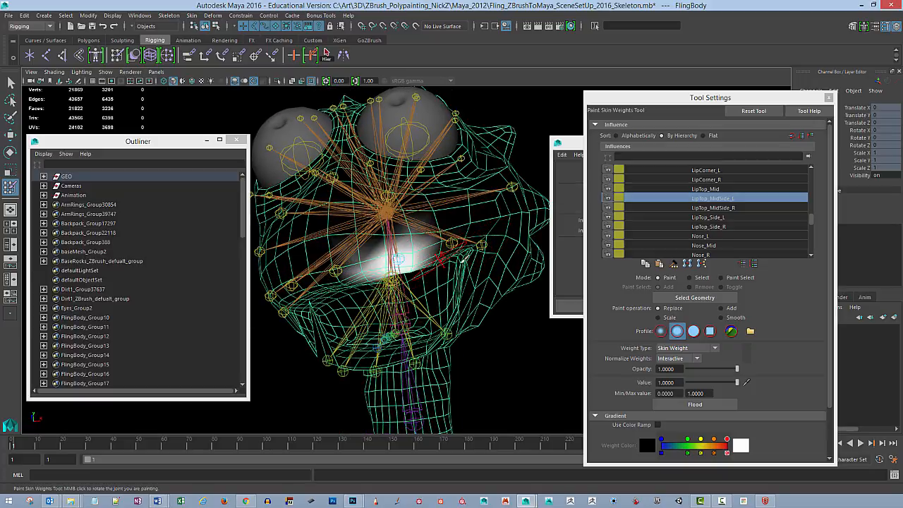
alt+drag(462, 259, 424, 266)
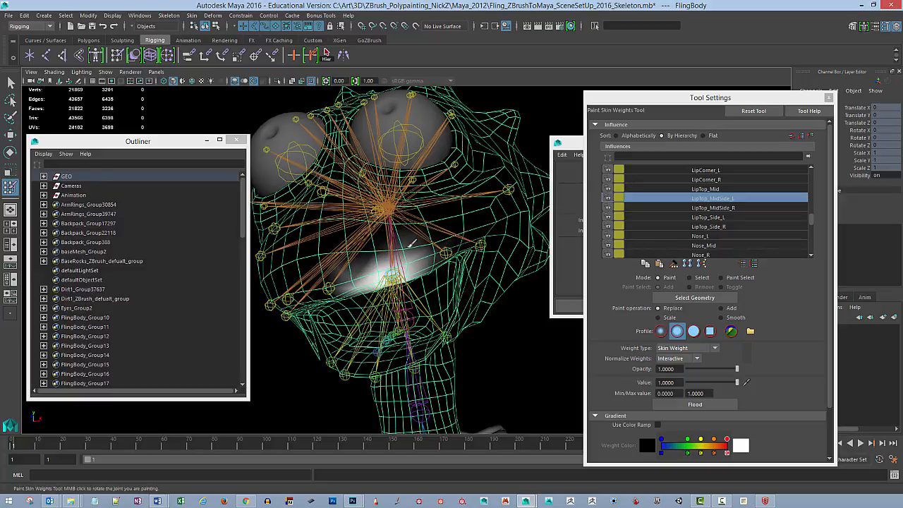
alt+drag(445, 252, 455, 268)
- Choose the LipTop_Side_L influence and try a paint stroke near the left side of the upper lip, undoing it
right_drag(424, 250, 427, 224)
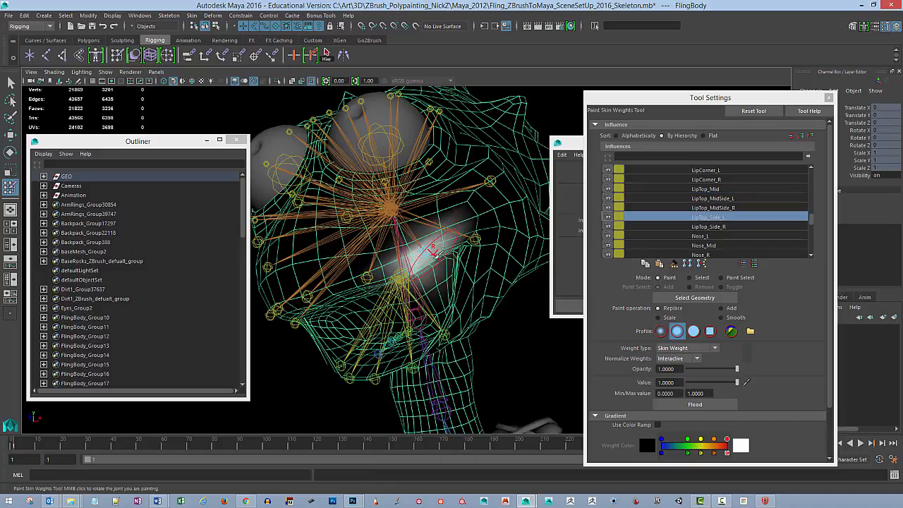
alt+drag(428, 230, 434, 250)
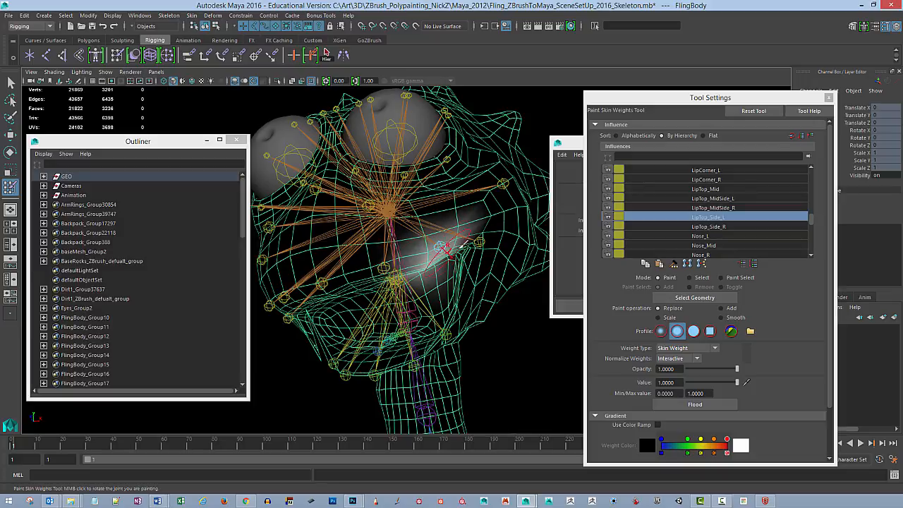
drag(445, 245, 455, 241)
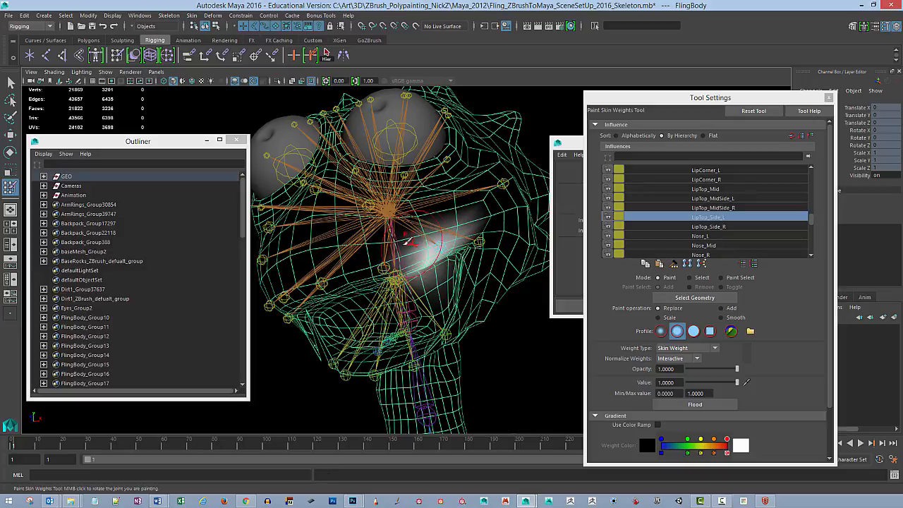
key(ctrl+z)
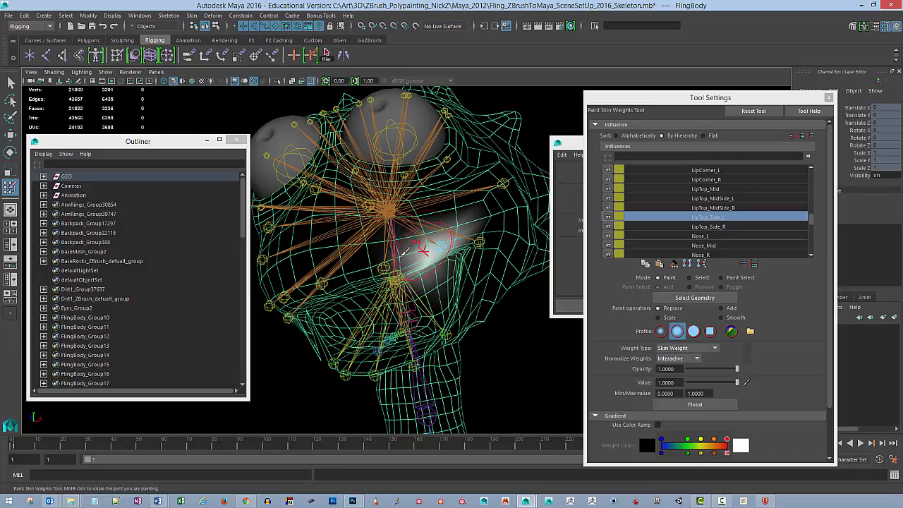
alt+drag(477, 241, 422, 281)
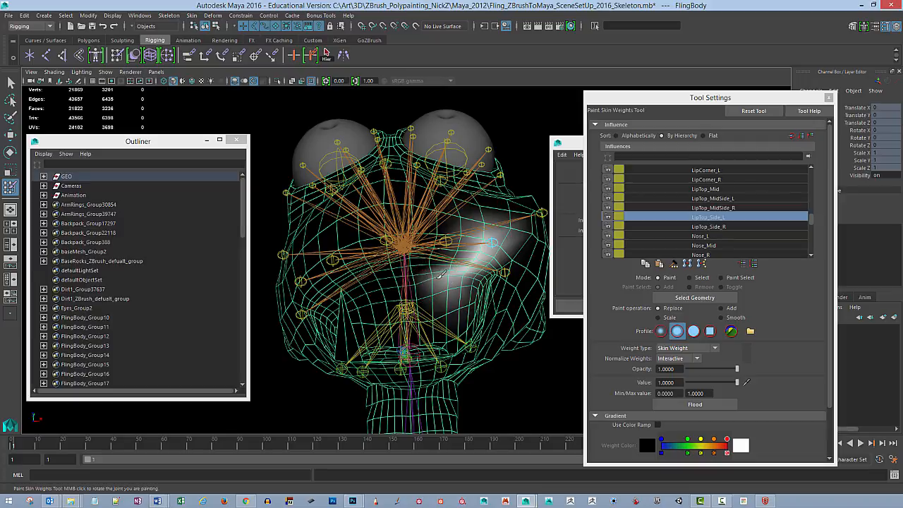
- Review the LipTop_MidSide_L weights on the upper lip and the Cheek_L weights on the left cheek
right_drag(446, 243, 451, 217)
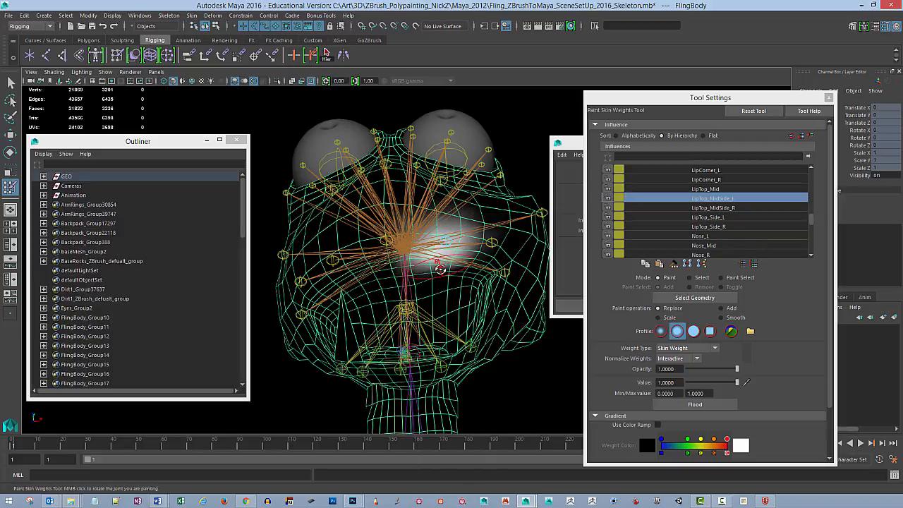
alt+drag(440, 269, 449, 240)
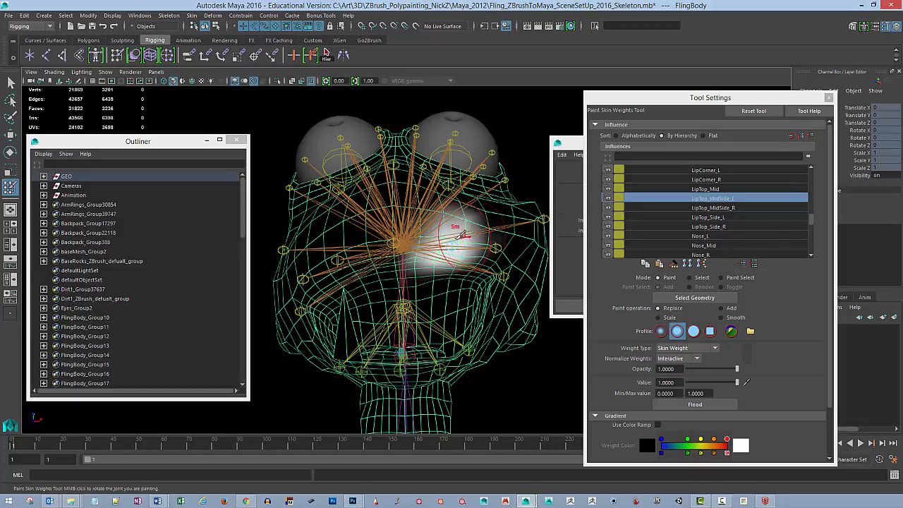
alt+drag(526, 236, 495, 227)
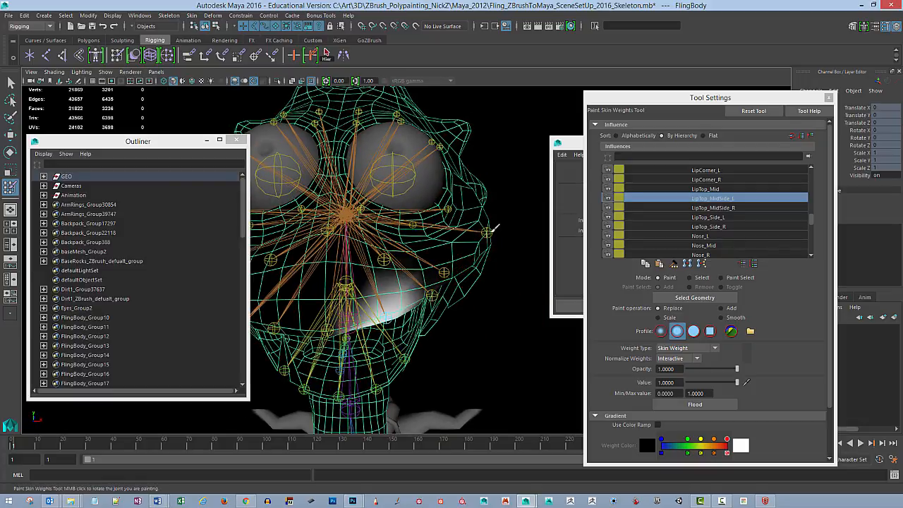
right_drag(488, 232, 490, 209)
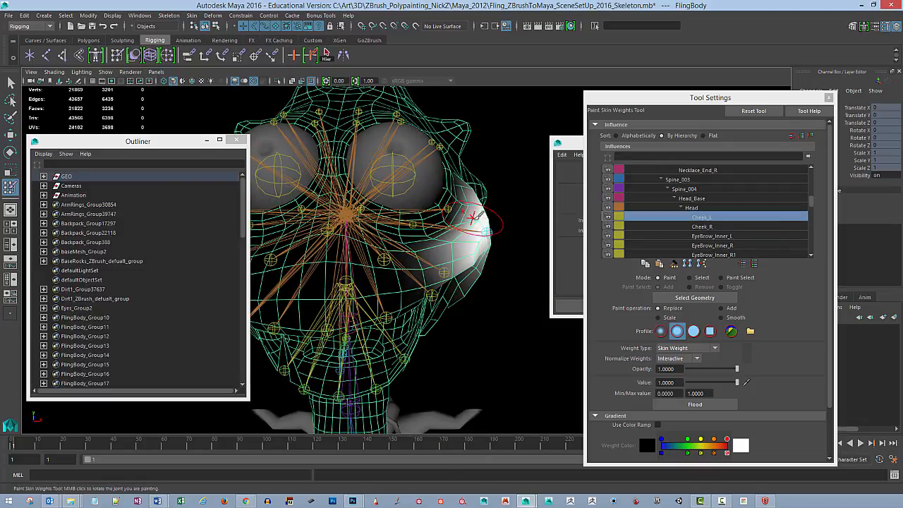
mouse_move(473, 215)
alt+mouse_down()
mouse_move(462, 235)
mouse_move(490, 243)
mouse_move(480, 228)
mouse_move(458, 224)
alt+mouse_up()
- Limit the viewport display to polygons and inspect the body mesh around the open left mouth corner
click(11, 83)
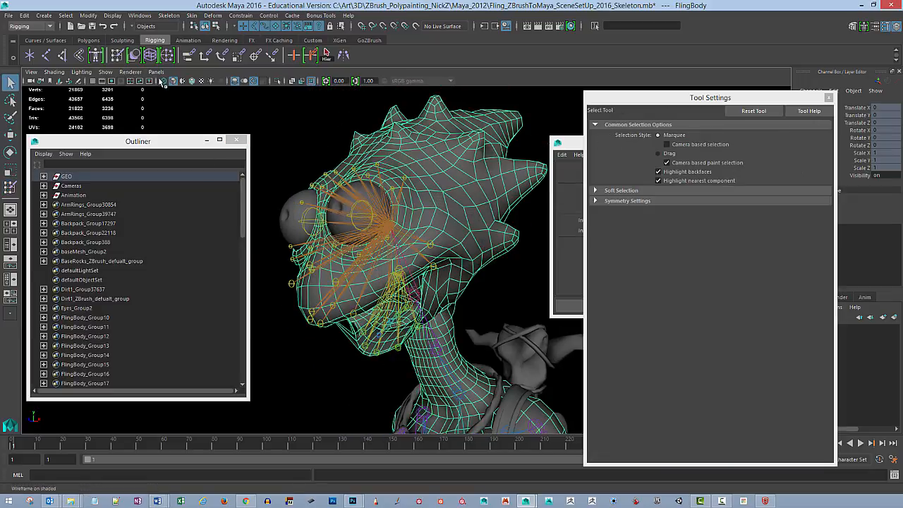
click(105, 72)
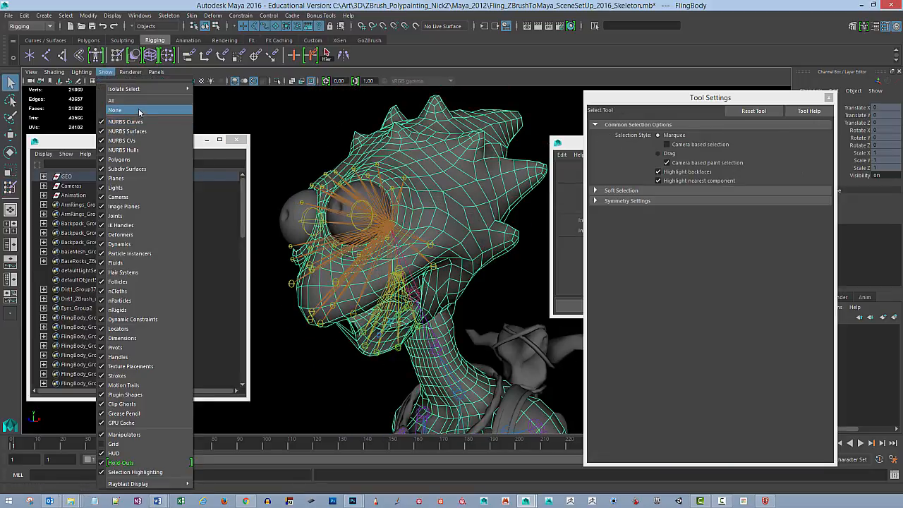
click(141, 110)
click(105, 72)
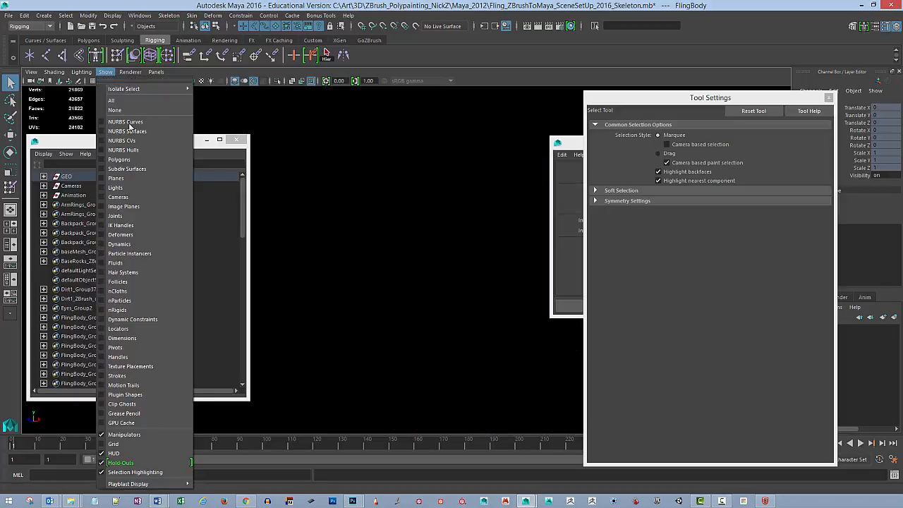
click(119, 159)
alt+drag(515, 240, 459, 308)
click(442, 348)
click(447, 291)
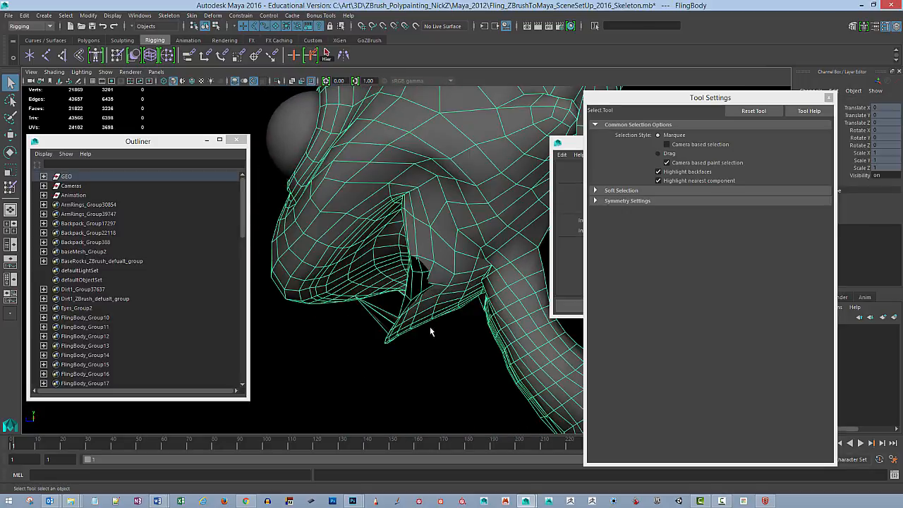
- Restore the display of all object types in the viewport
click(105, 72)
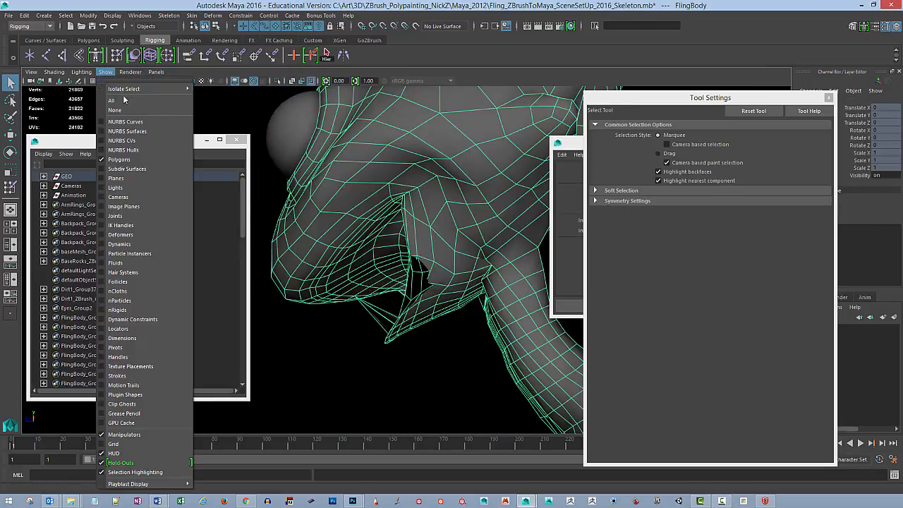
click(122, 103)
click(122, 103)
click(107, 72)
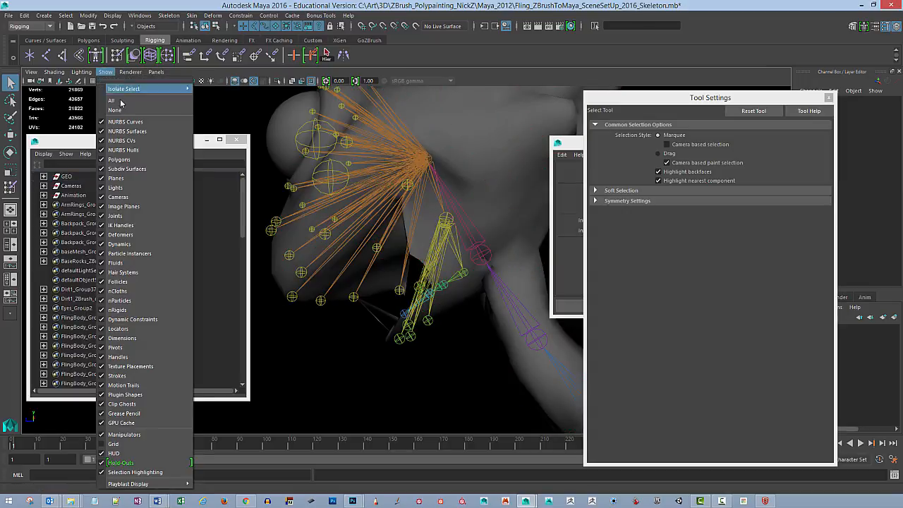
click(125, 103)
- Select the body mesh, reactivate the Paint Skin Weights tool and choose the LipBottom_Side_L influence
alt+middle_drag(438, 258, 415, 274)
mouse_move(423, 277)
alt+mouse_down()
mouse_move(461, 280)
mouse_move(431, 289)
mouse_move(421, 282)
mouse_move(409, 297)
mouse_move(393, 282)
alt+mouse_up()
click(432, 287)
click(10, 187)
right_drag(393, 283, 393, 303)
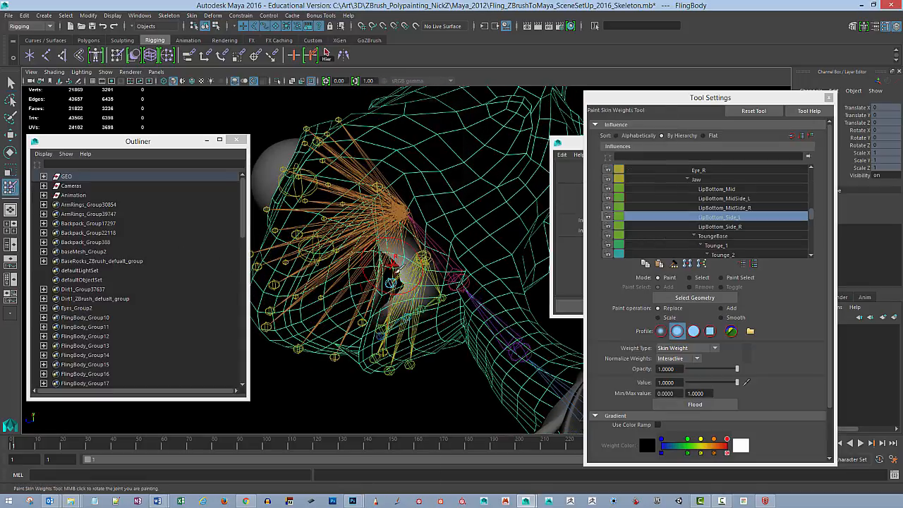
- Paint and smooth the LipBottom_Side_L weights along the left side of the lower lip up to the mouth corner
mouse_move(410, 274)
alt+mouse_down()
mouse_move(436, 305)
mouse_move(507, 316)
mouse_move(461, 302)
mouse_move(433, 312)
mouse_move(432, 305)
mouse_move(461, 306)
mouse_move(436, 300)
mouse_move(443, 298)
mouse_move(433, 300)
mouse_move(458, 310)
mouse_move(496, 304)
mouse_move(464, 322)
mouse_move(529, 318)
mouse_move(487, 298)
mouse_move(389, 304)
mouse_move(494, 294)
mouse_move(434, 305)
mouse_move(494, 293)
mouse_move(451, 280)
alt+mouse_up()
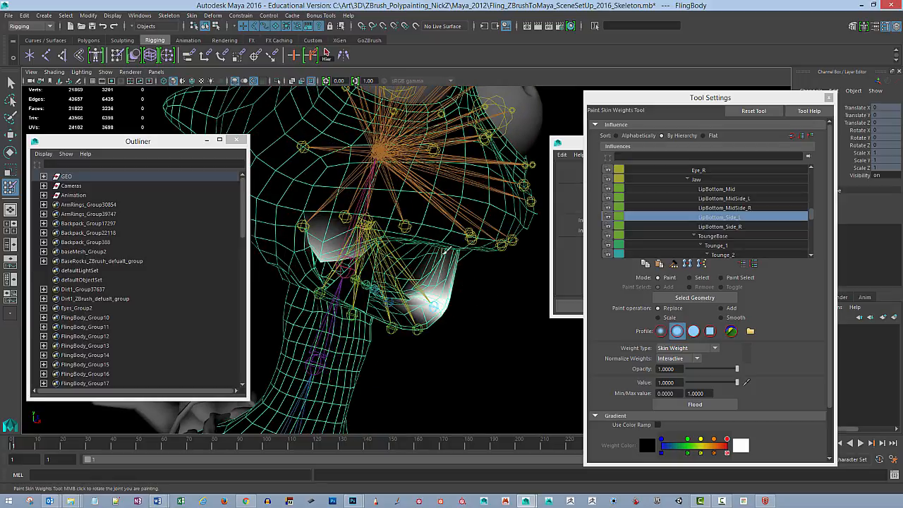
alt+drag(498, 288, 443, 279)
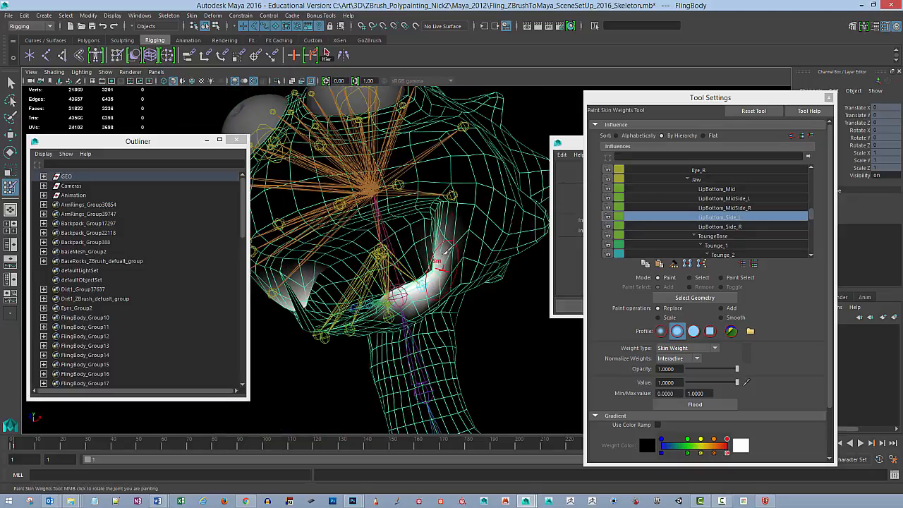
alt+drag(485, 270, 453, 275)
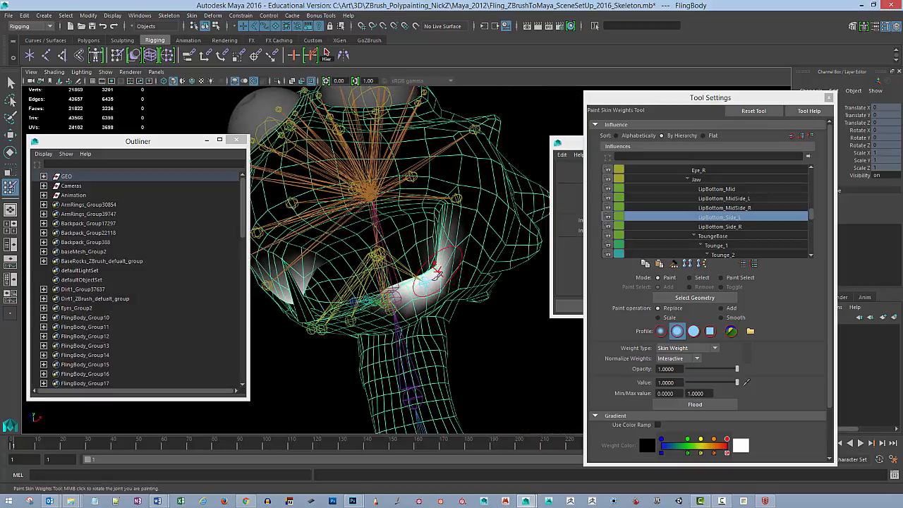
mouse_move(460, 283)
alt+mouse_down()
mouse_move(458, 269)
mouse_move(492, 287)
mouse_move(421, 294)
mouse_move(492, 264)
mouse_move(464, 251)
alt+mouse_up()
mouse_move(513, 269)
alt+mouse_down()
mouse_move(443, 252)
mouse_move(492, 254)
mouse_move(476, 254)
mouse_move(431, 205)
mouse_move(494, 212)
mouse_move(462, 144)
mouse_move(375, 214)
mouse_move(490, 226)
mouse_move(422, 291)
alt+mouse_up()
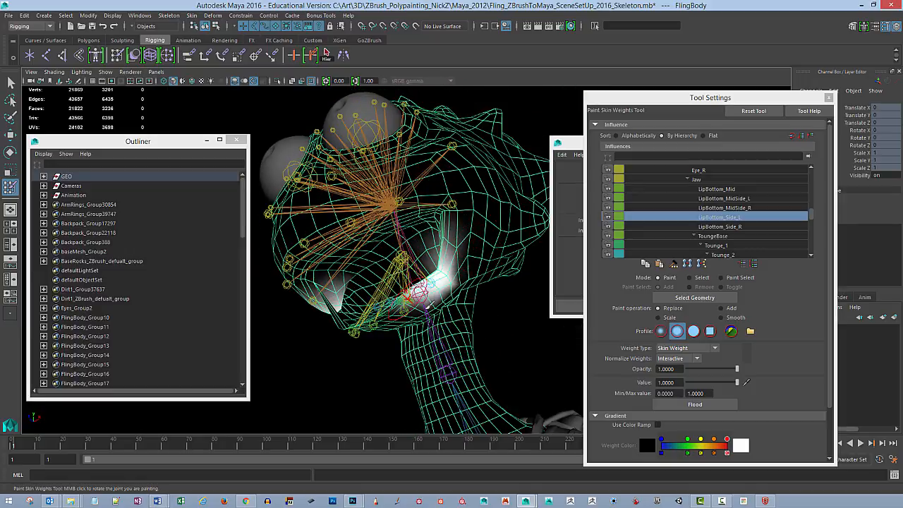
mouse_move(428, 321)
alt+mouse_down()
mouse_move(473, 326)
mouse_move(492, 318)
mouse_move(404, 331)
mouse_move(462, 326)
mouse_move(471, 262)
mouse_move(452, 270)
mouse_move(467, 268)
alt+mouse_up()
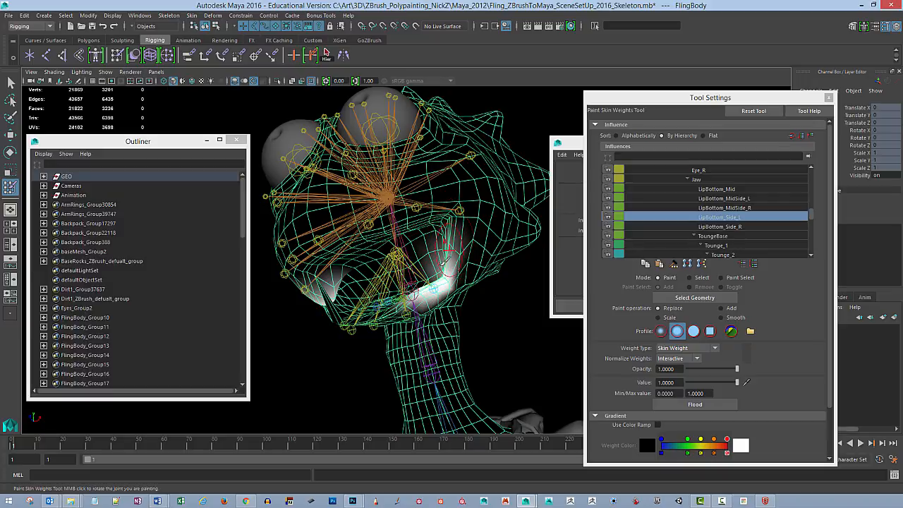
mouse_move(454, 232)
alt+mouse_down()
mouse_move(490, 296)
mouse_move(466, 303)
mouse_move(514, 282)
mouse_move(540, 299)
mouse_move(447, 272)
alt+mouse_up()
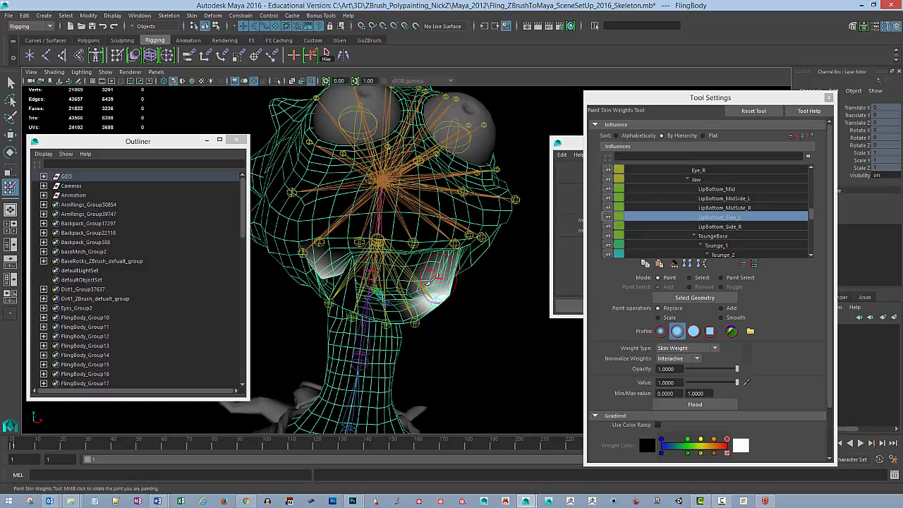
mouse_move(493, 298)
alt+mouse_down()
mouse_move(497, 283)
mouse_move(462, 257)
alt+mouse_up()
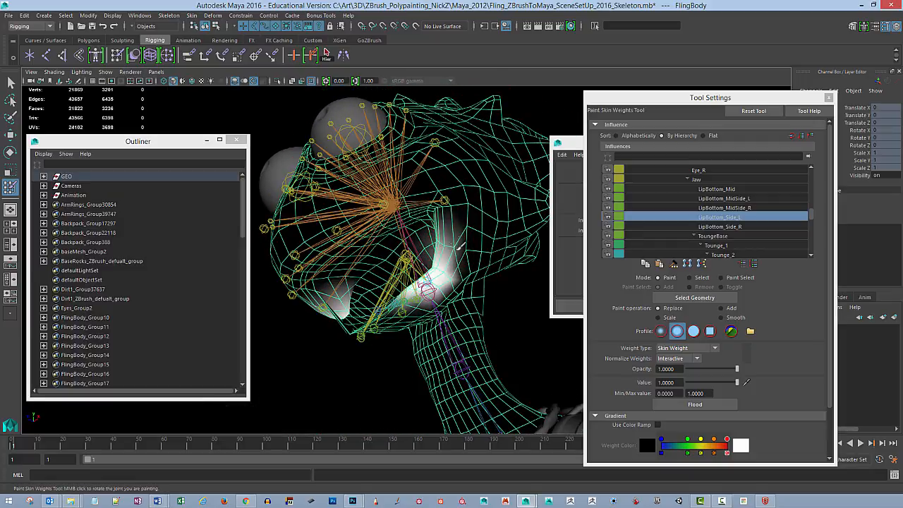
scroll(427, 290, up, 2)
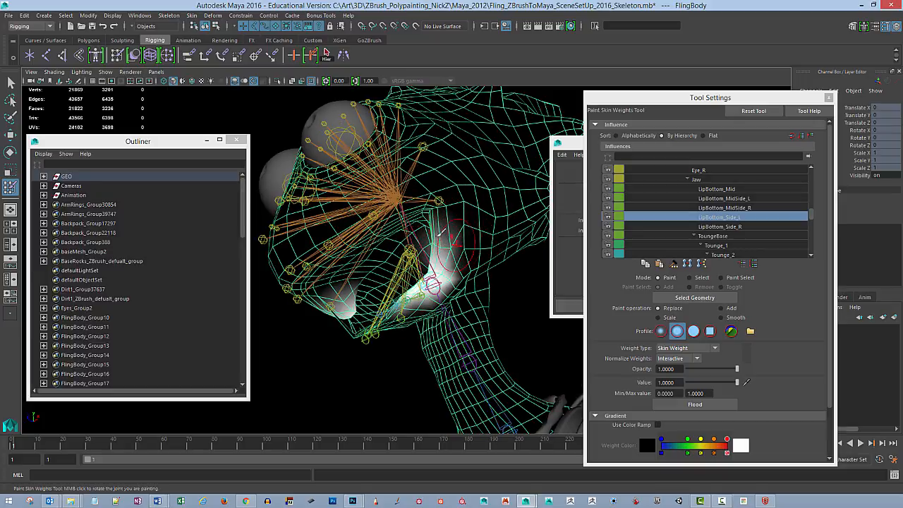
mouse_move(443, 272)
alt+mouse_down()
mouse_move(488, 262)
mouse_move(480, 236)
mouse_move(487, 229)
alt+mouse_up()
- Choose the LipCorner_L influence and check its weight falloff around the left mouth corner
right_drag(456, 204, 454, 180)
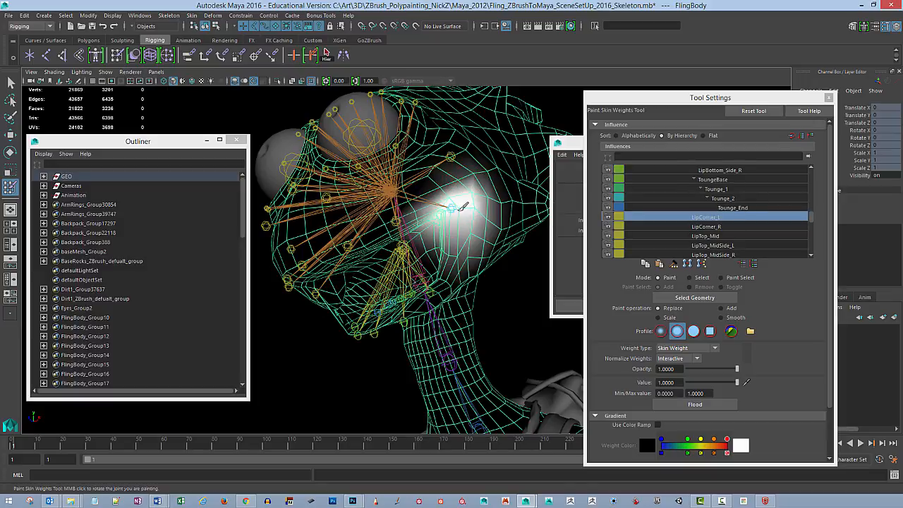
alt+drag(462, 207, 463, 251)
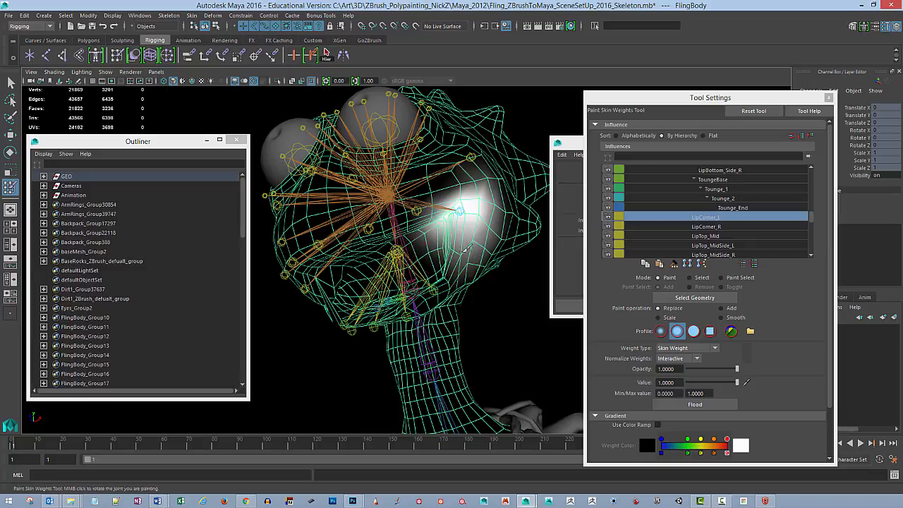
alt+drag(477, 252, 483, 256)
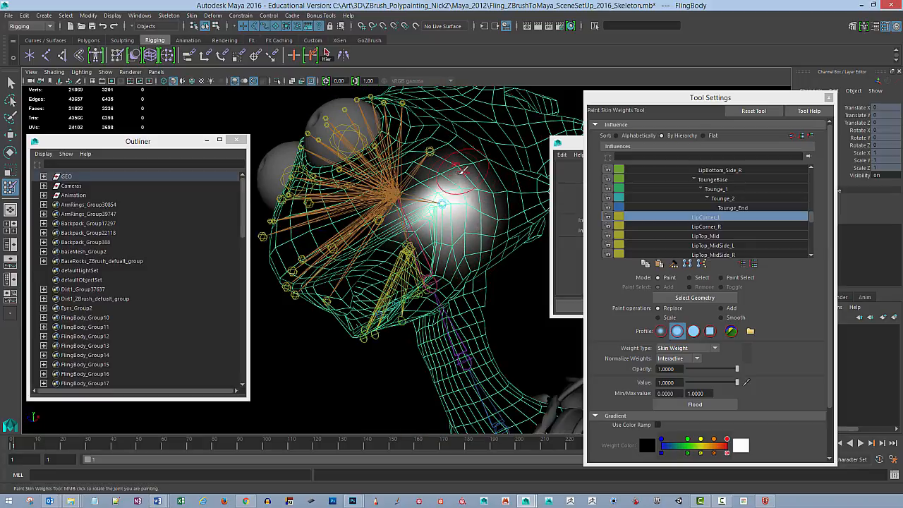
alt+drag(489, 223, 506, 237)
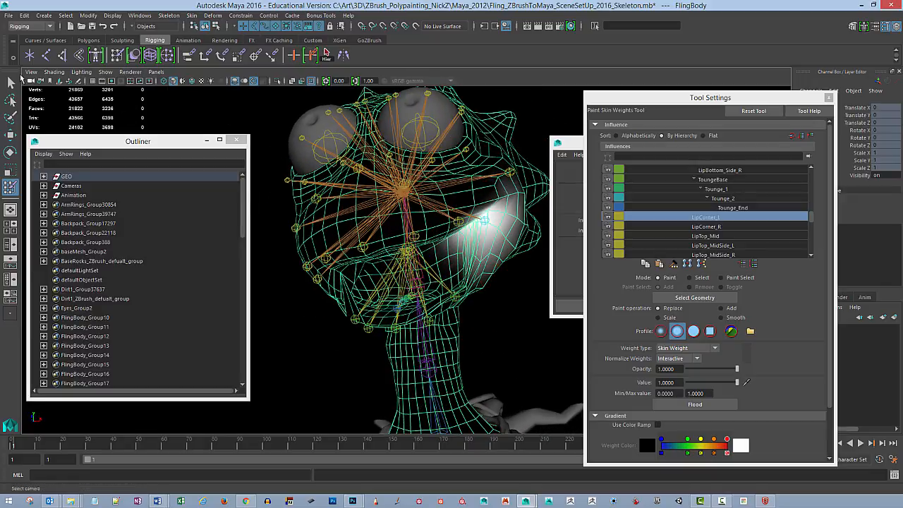
- Select the LipBottom_Side_L joint and move it to test the deformation of the lower lip
key(q)
click(503, 310)
mouse_move(502, 312)
alt+mouse_down()
mouse_move(485, 318)
mouse_move(455, 297)
mouse_move(469, 262)
mouse_move(484, 288)
mouse_move(476, 297)
mouse_move(475, 282)
mouse_move(455, 272)
mouse_move(519, 253)
mouse_move(502, 257)
mouse_move(451, 316)
alt+mouse_up()
click(456, 296)
key(w)
key(e)
alt+drag(496, 278, 493, 257)
alt+drag(505, 265, 541, 257)
key(w)
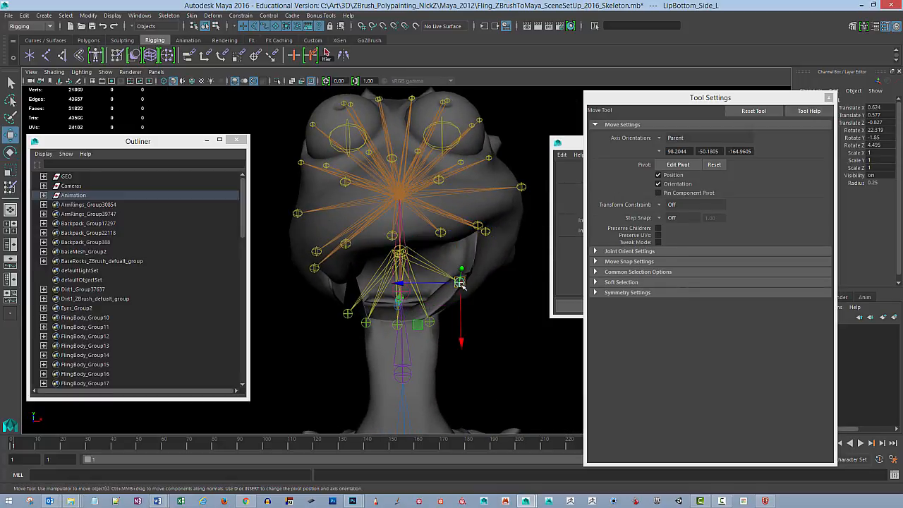
drag(460, 283, 356, 236)
- Return to painting skin weights on the body mesh and refine the LipBottom_Side_L weights below the left mouth corner
click(494, 302)
click(464, 297)
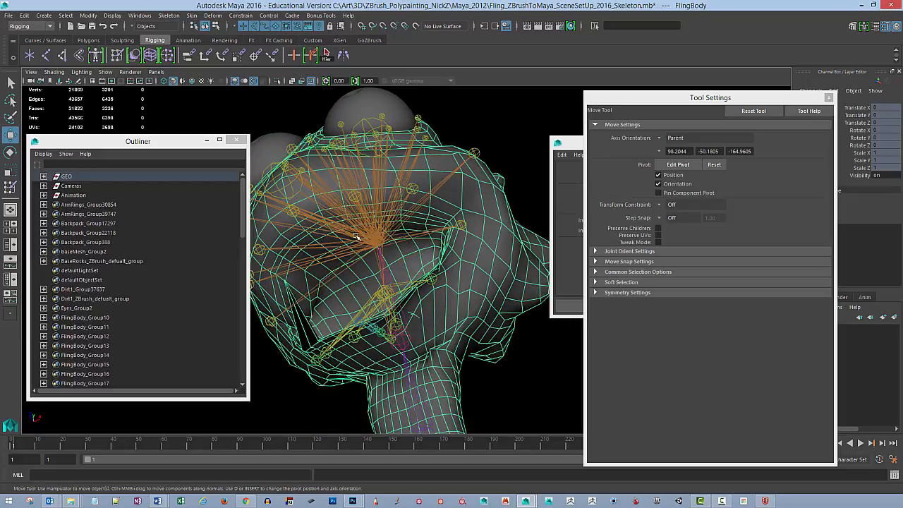
click(12, 187)
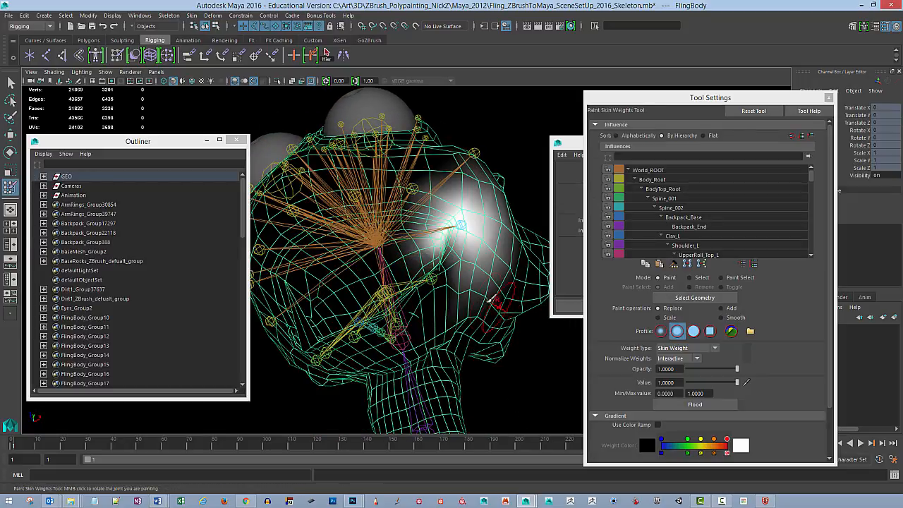
alt+drag(494, 302, 461, 242)
right_click(461, 242)
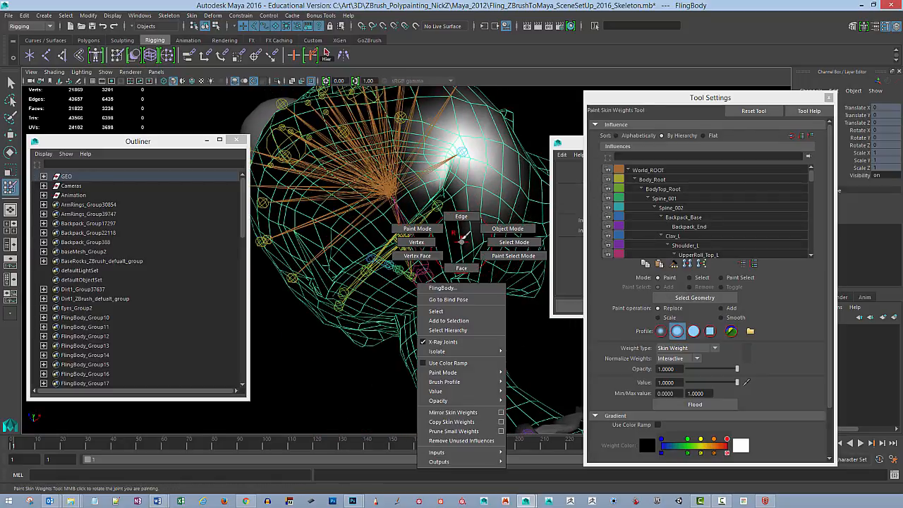
right_drag(437, 207, 437, 183)
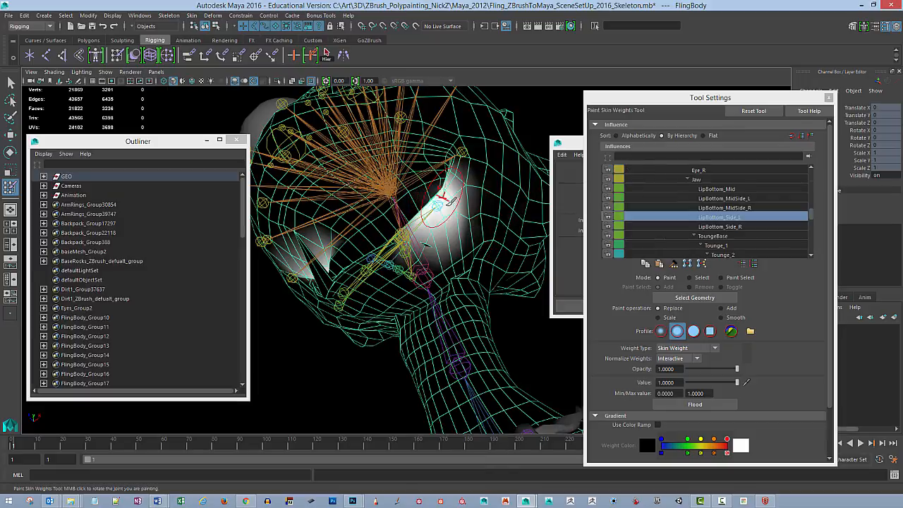
alt+drag(426, 245, 434, 248)
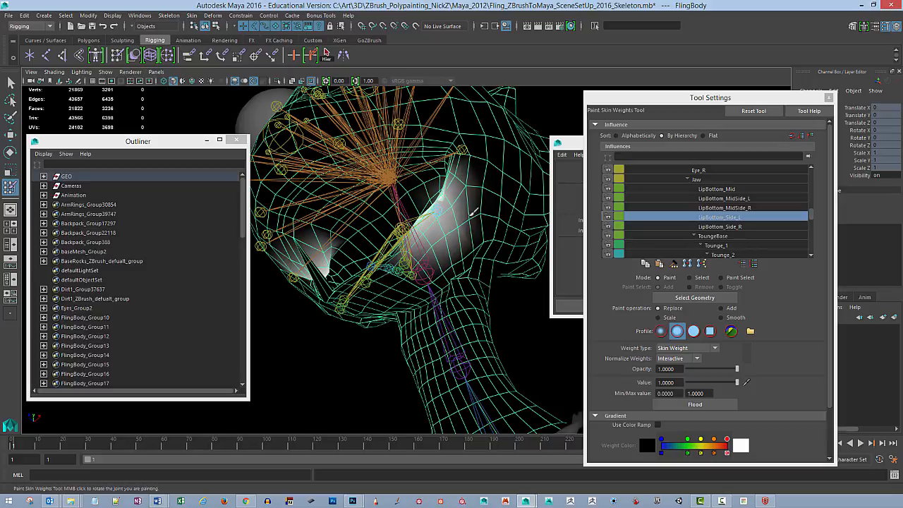
alt+drag(462, 262, 471, 261)
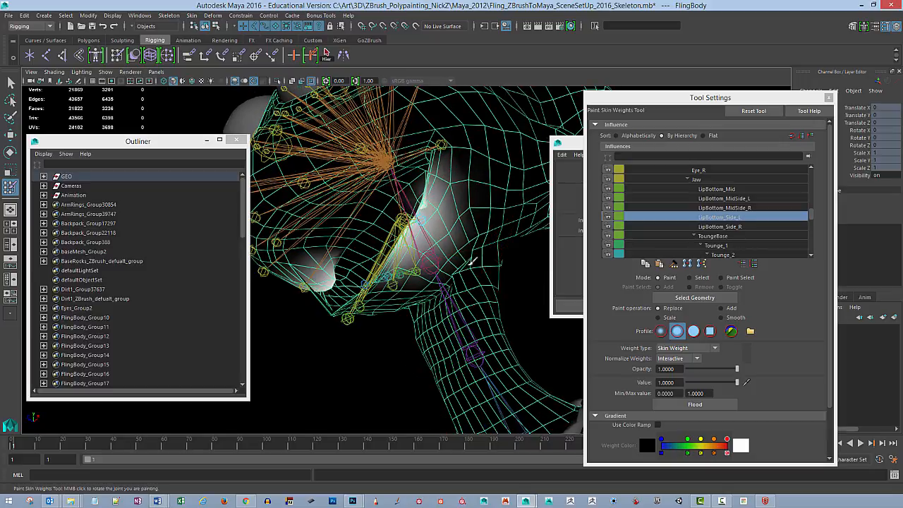
- Compare the LipCorner_L and LipBottom_Side_L influences and examine their weight falloff around the left mouth corner
alt+drag(448, 210, 467, 274)
right_drag(472, 249, 471, 224)
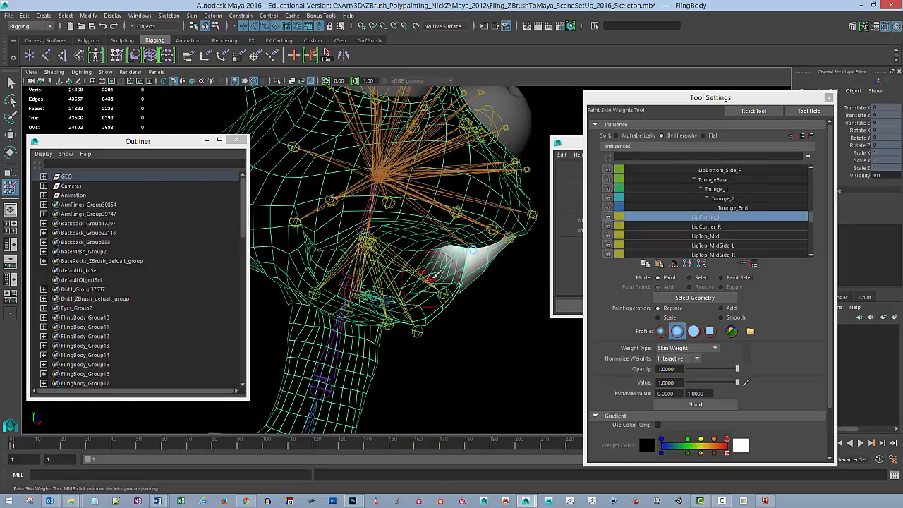
alt+drag(471, 250, 458, 270)
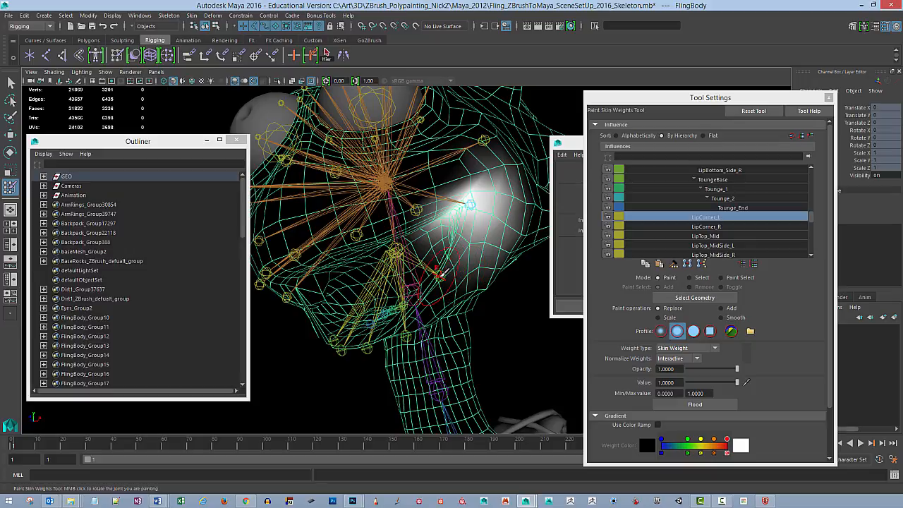
right_drag(440, 275, 440, 250)
alt+drag(437, 264, 452, 278)
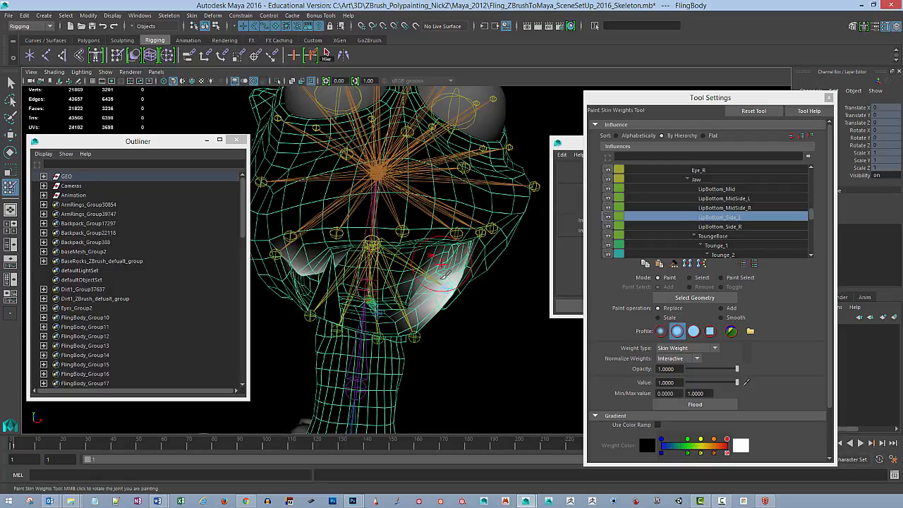
alt+drag(455, 271, 477, 325)
mouse_move(478, 325)
alt+right_down()
mouse_move(472, 313)
mouse_move(485, 314)
alt+right_up()
mouse_move(485, 314)
alt+mouse_down()
mouse_move(537, 284)
mouse_move(488, 284)
alt+mouse_up()
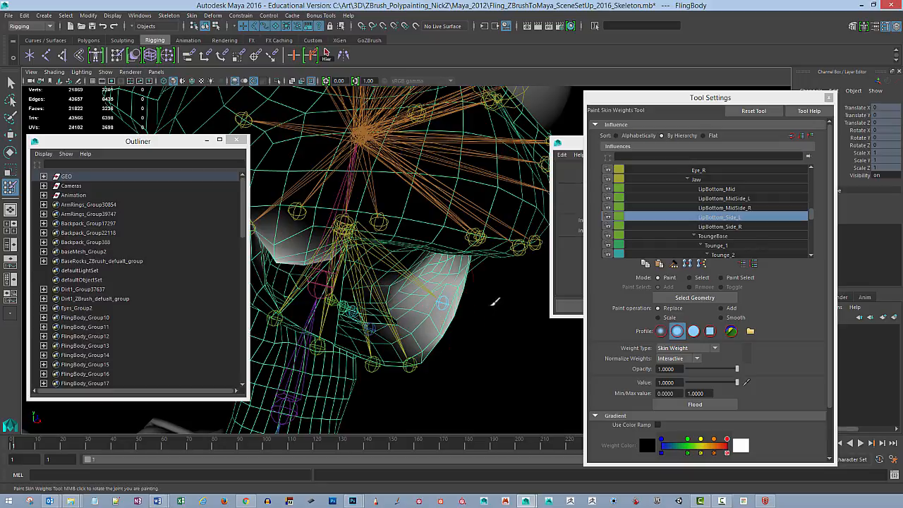
mouse_move(496, 302)
alt+mouse_down()
mouse_move(433, 258)
mouse_move(472, 259)
mouse_move(440, 245)
mouse_move(436, 213)
mouse_move(493, 252)
mouse_move(467, 261)
mouse_move(486, 278)
mouse_move(449, 266)
mouse_move(487, 246)
alt+mouse_up()
- Select the LipBottom_Side_L joint with the Rotate tool and check the deformation of the left lower lip
key(q)
click(435, 254)
key(e)
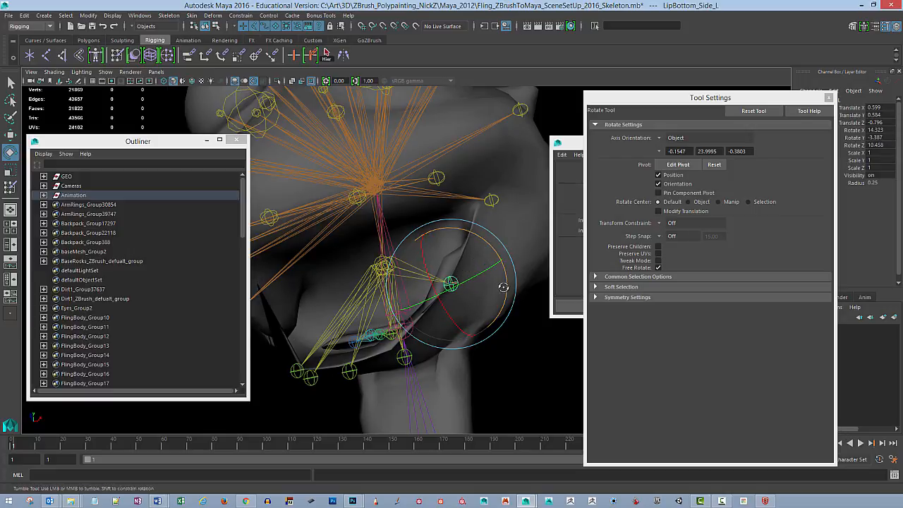
alt+drag(501, 284, 483, 338)
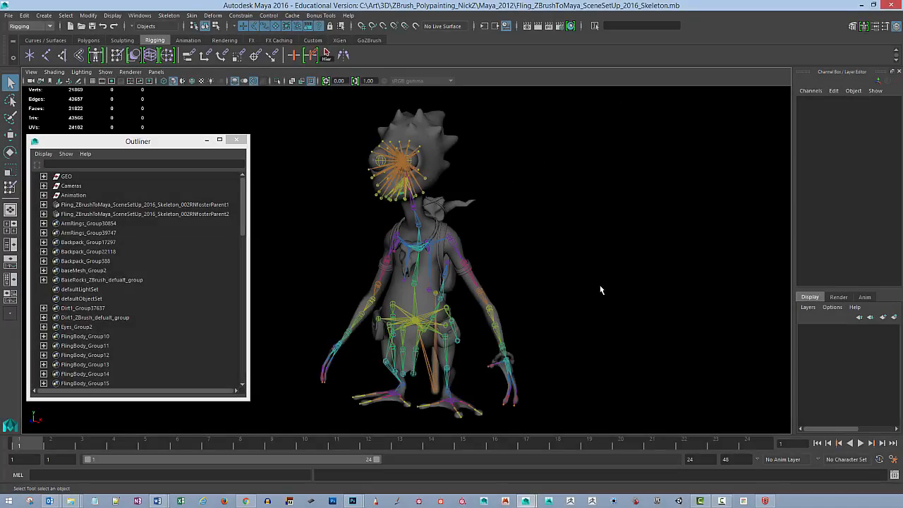
- Select the FlingBody mesh and start the Paint Skin Weights tool with its settings open
mouse_move(606, 287)
alt+mouse_down()
mouse_move(582, 302)
mouse_move(600, 273)
mouse_move(592, 275)
alt+mouse_up()
alt+right_drag(592, 274, 629, 272)
alt+middle_drag(628, 272, 622, 280)
alt+drag(622, 280, 649, 290)
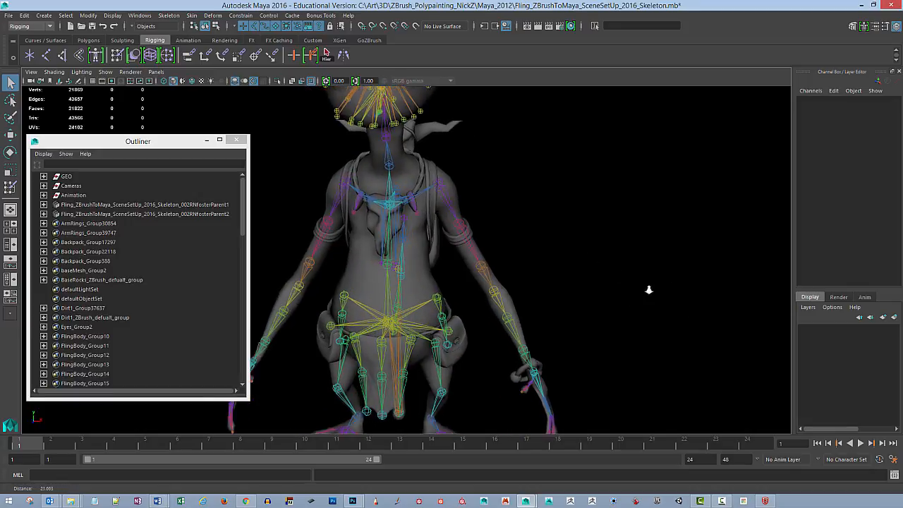
alt+right_drag(649, 290, 660, 285)
alt+drag(556, 293, 486, 289)
click(491, 293)
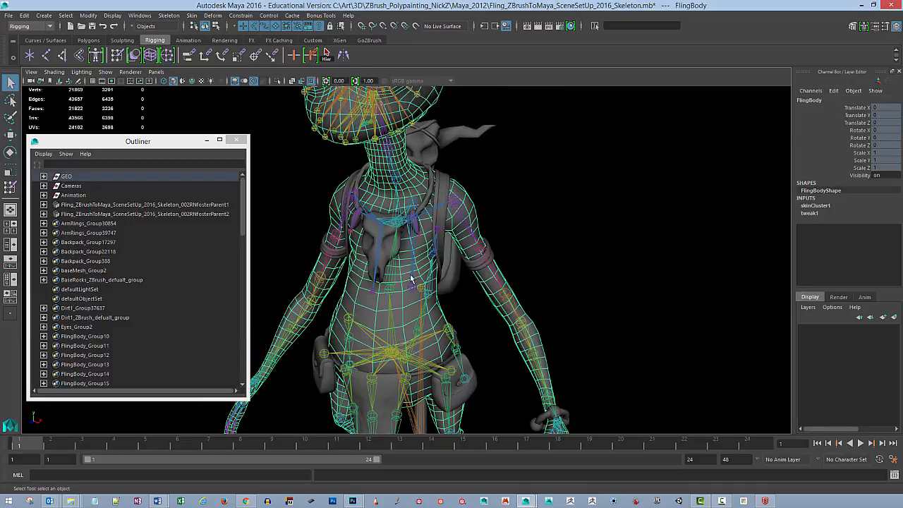
click(192, 15)
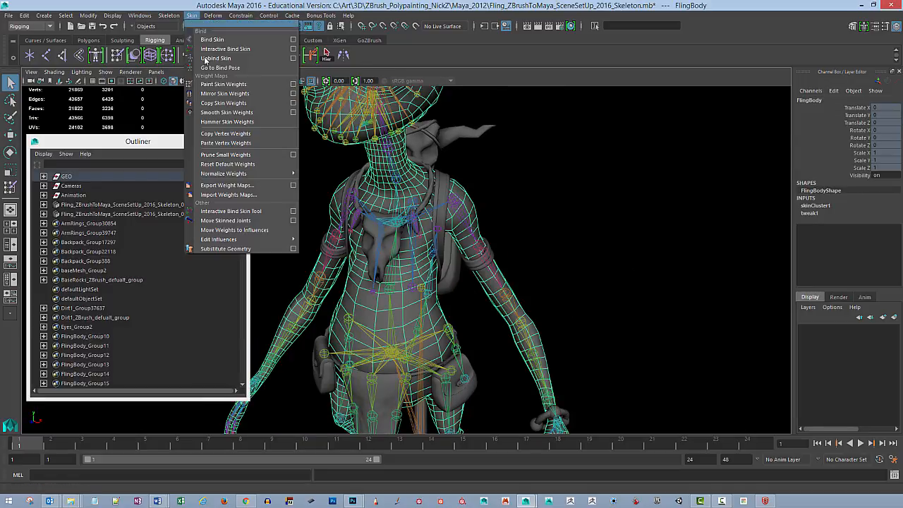
click(293, 83)
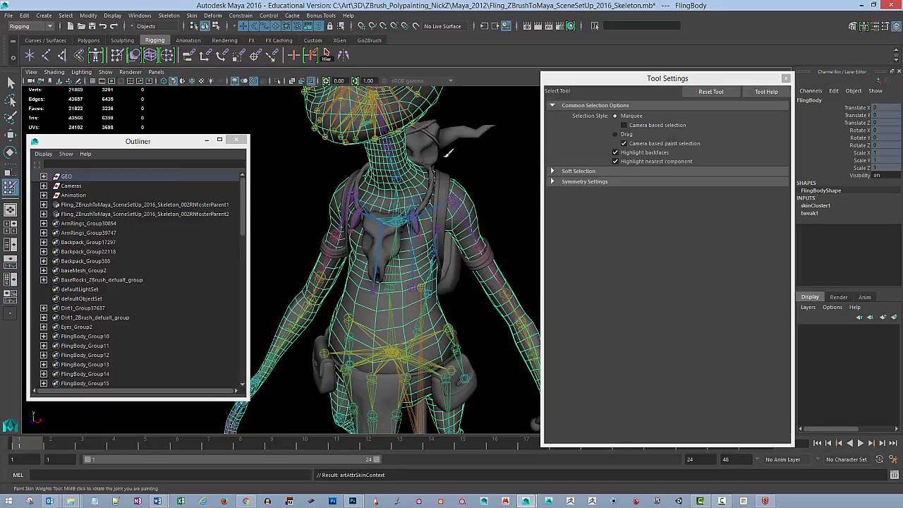
drag(689, 80, 728, 80)
- Choose the Shoulder_L influence and examine its weights around the left shoulder
mouse_move(510, 185)
alt+mouse_down()
mouse_move(508, 214)
mouse_move(494, 204)
mouse_move(497, 224)
mouse_move(485, 192)
mouse_move(490, 204)
mouse_move(460, 205)
mouse_move(419, 227)
mouse_move(407, 202)
mouse_move(414, 234)
alt+mouse_up()
right_click(433, 233)
click(433, 207)
alt+drag(484, 204, 379, 202)
alt+drag(514, 165, 445, 175)
mouse_move(389, 194)
mouse_down()
mouse_move(396, 202)
mouse_move(378, 212)
mouse_move(444, 236)
mouse_move(461, 209)
mouse_move(462, 217)
mouse_move(370, 237)
mouse_up()
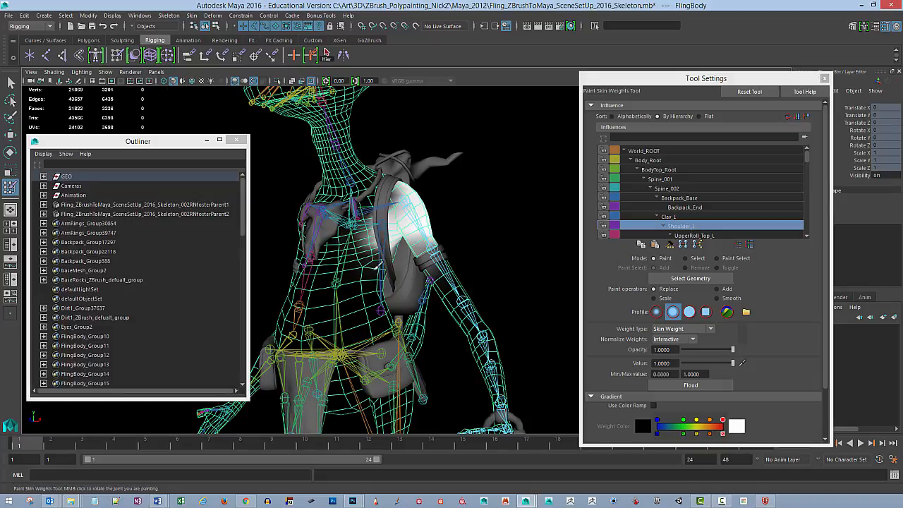
- Examine the weight distribution of the UpperRoll_Top_L and UpperRoll_Bottom_L influences along the left upper arm
mouse_move(468, 234)
alt+mouse_down()
mouse_move(486, 240)
mouse_move(434, 241)
alt+mouse_up()
right_drag(414, 243, 416, 247)
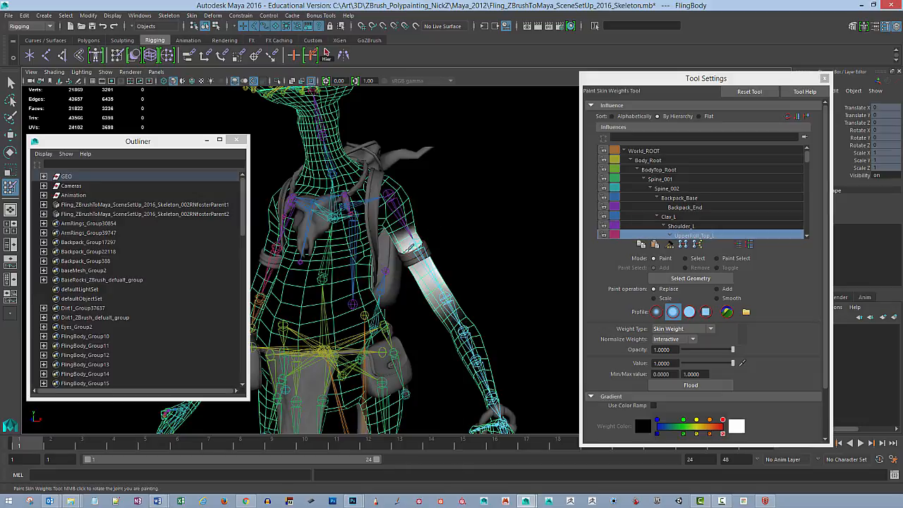
alt+drag(417, 247, 523, 268)
alt+drag(426, 217, 434, 260)
right_drag(417, 271, 417, 245)
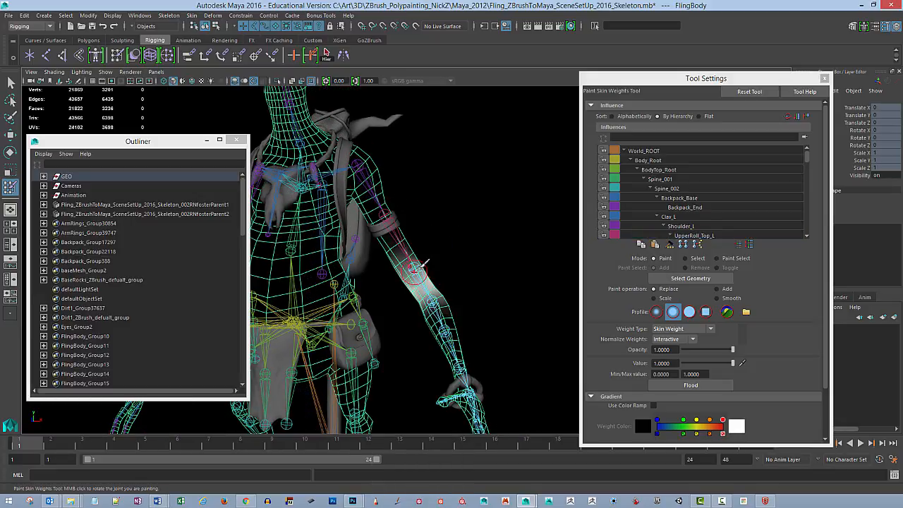
alt+drag(410, 272, 395, 259)
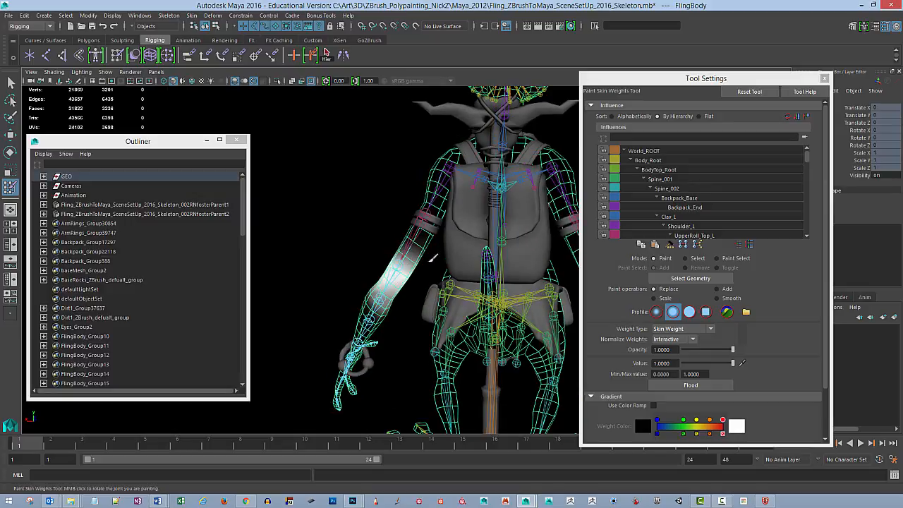
mouse_move(387, 295)
alt+mouse_down()
mouse_move(508, 284)
mouse_move(504, 271)
mouse_move(477, 275)
alt+mouse_up()
- Choose the Elbow_L influence and examine its weights around the left elbow
right_click(419, 263)
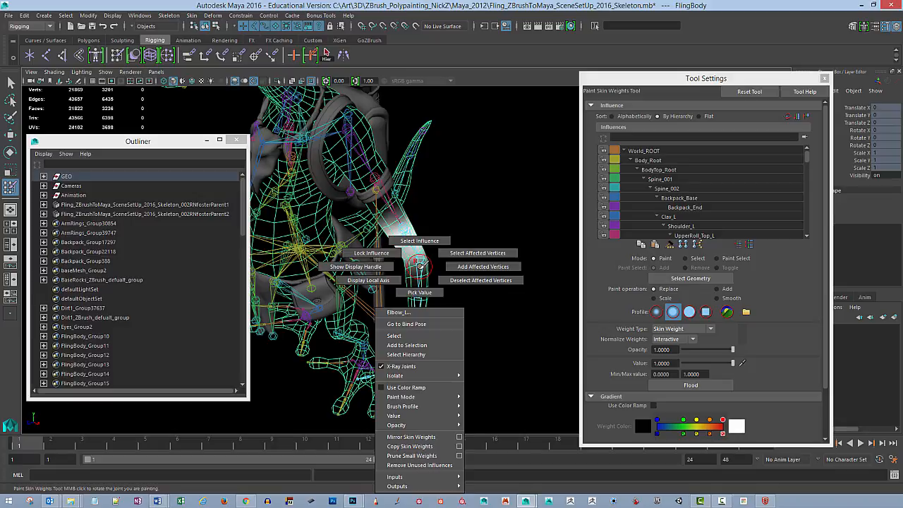
right_drag(429, 242, 428, 241)
mouse_move(430, 247)
alt+mouse_down()
mouse_move(455, 261)
mouse_move(343, 256)
mouse_move(407, 338)
mouse_move(391, 289)
mouse_move(399, 275)
mouse_move(413, 334)
mouse_move(500, 379)
mouse_move(518, 329)
mouse_move(542, 326)
mouse_move(472, 304)
mouse_move(420, 349)
alt+mouse_up()
mouse_move(425, 272)
alt+mouse_down()
mouse_move(524, 247)
mouse_move(451, 296)
mouse_move(433, 262)
mouse_move(462, 298)
mouse_move(422, 293)
alt+mouse_up()
- Choose the LowerRoll_Top_L influence and check its weights around the left forearm from several angles
right_click(421, 293)
right_drag(430, 254, 430, 254)
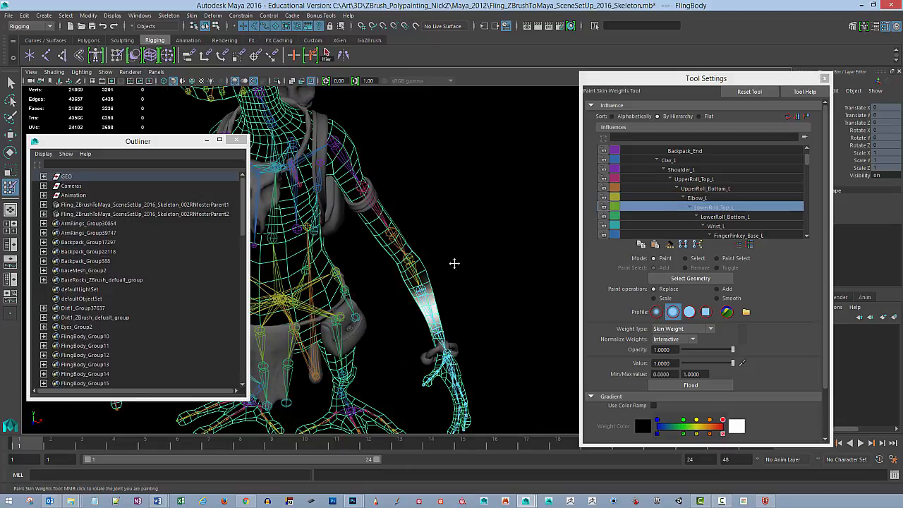
alt+drag(453, 262, 464, 266)
alt+right_drag(464, 266, 480, 267)
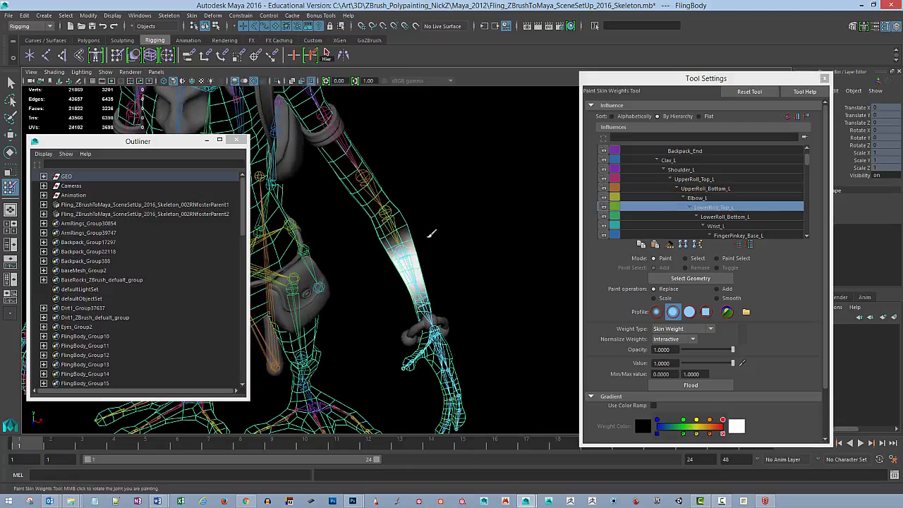
alt+drag(464, 248, 407, 268)
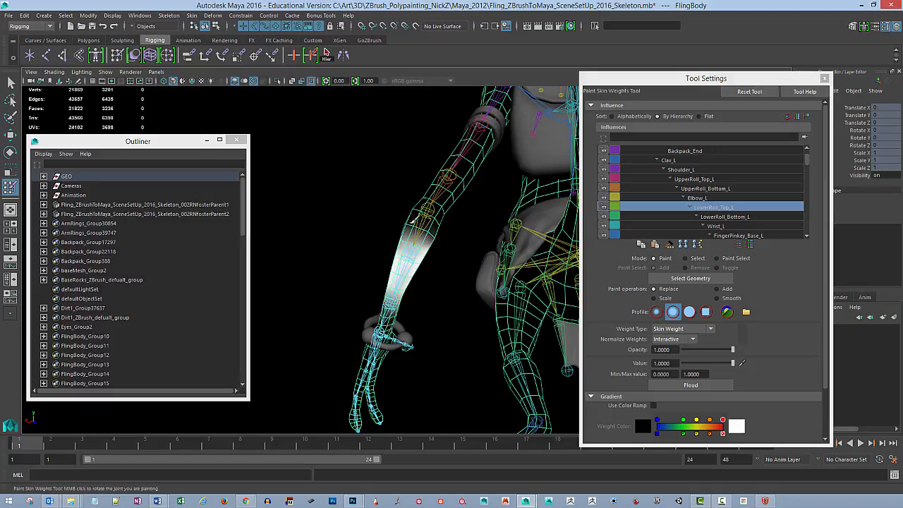
alt+drag(368, 296, 422, 294)
- Examine the LowerRoll_Bottom_L weights above the left wrist and the Wrist_L weights across the hand
right_drag(418, 299, 433, 285)
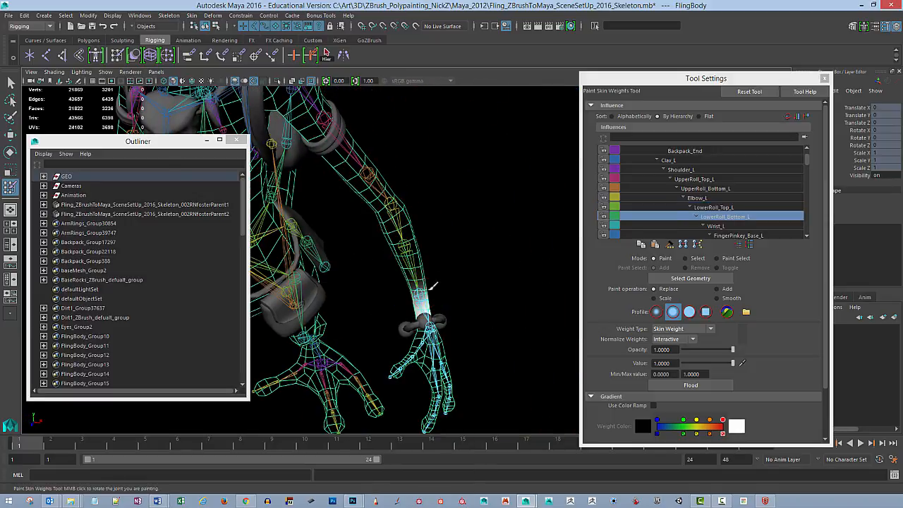
alt+drag(482, 286, 408, 289)
mouse_move(396, 338)
alt+mouse_down()
mouse_move(421, 313)
mouse_move(523, 324)
mouse_move(479, 288)
mouse_move(492, 305)
mouse_move(446, 194)
alt+mouse_up()
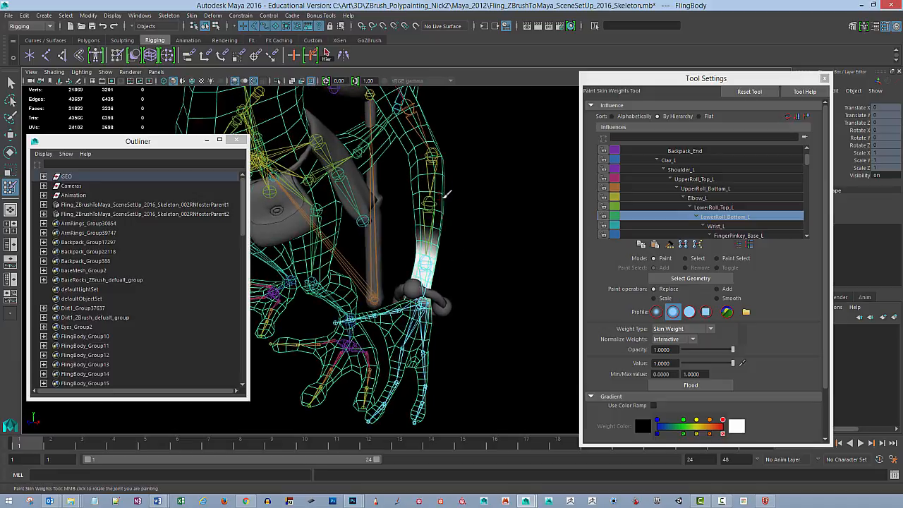
right_drag(432, 304, 444, 323)
mouse_move(404, 302)
mouse_down()
mouse_move(406, 319)
mouse_move(412, 307)
mouse_up()
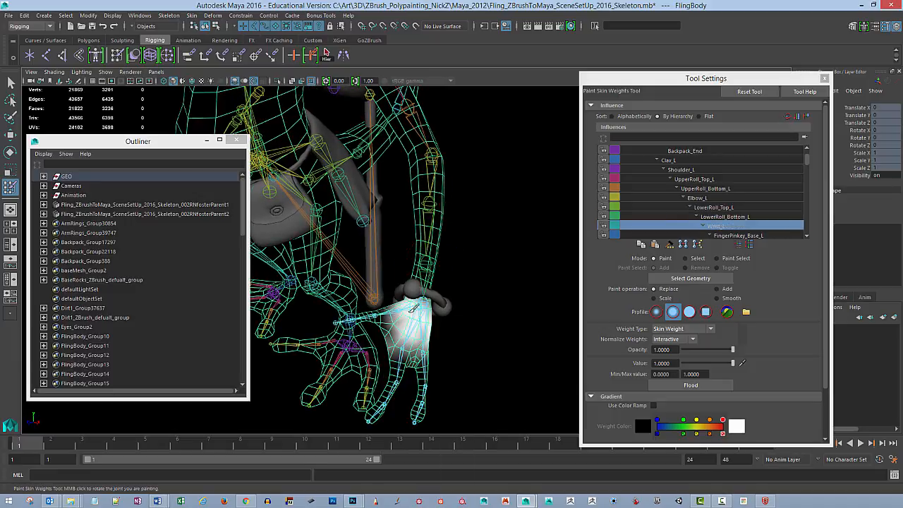
mouse_move(488, 318)
alt+mouse_down()
mouse_move(385, 296)
mouse_move(407, 305)
alt+mouse_up()
alt+drag(339, 339, 408, 289)
mouse_move(424, 357)
alt+mouse_down()
mouse_move(529, 371)
mouse_move(431, 362)
alt+mouse_up()
- Leave weight painting, deselect the body mesh and close the tool settings
key(q)
click(524, 233)
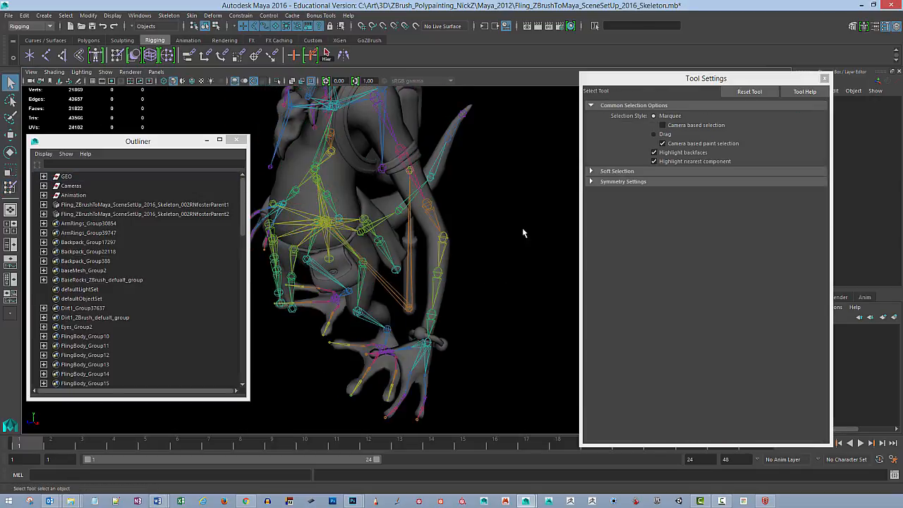
click(825, 78)
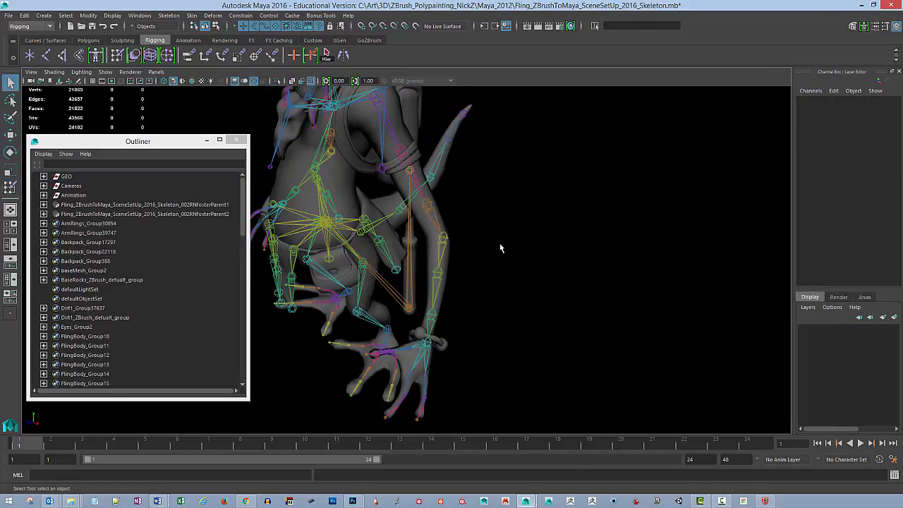
- Select the Shoulder_L joint and extend the selection to its entire joint hierarchy
alt+drag(500, 195, 392, 186)
click(392, 186)
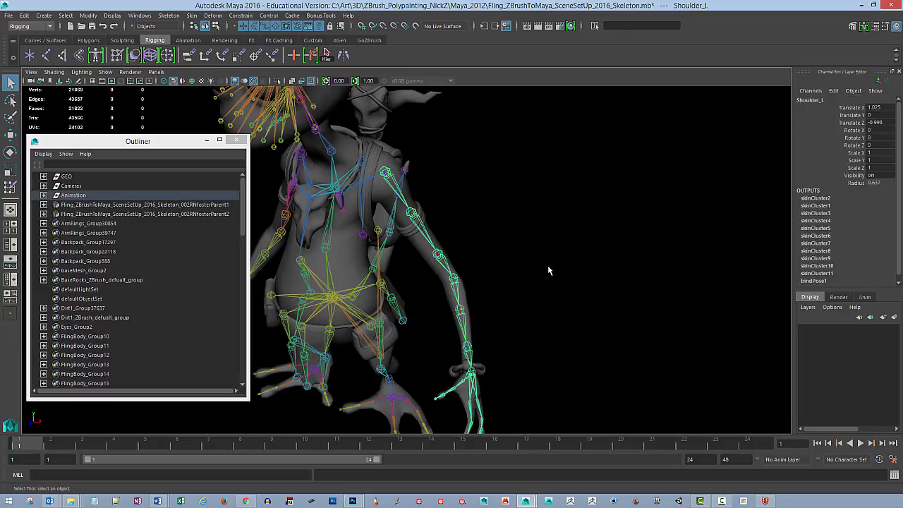
alt+drag(548, 266, 453, 203)
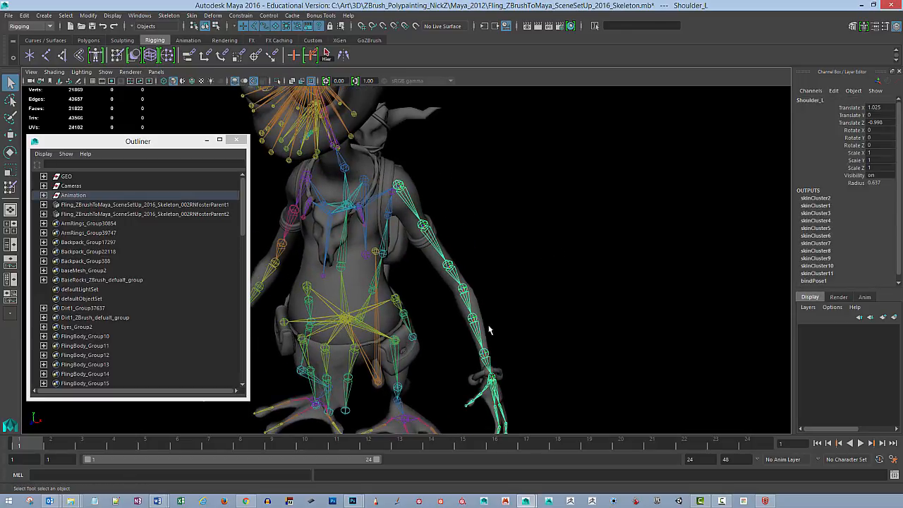
click(65, 15)
mouse_move(127, 147)
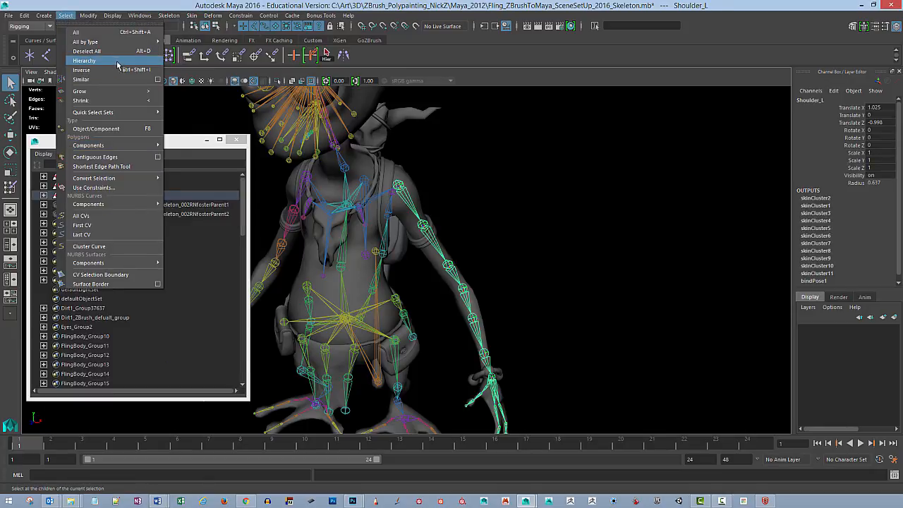
click(84, 61)
alt+drag(557, 283, 537, 272)
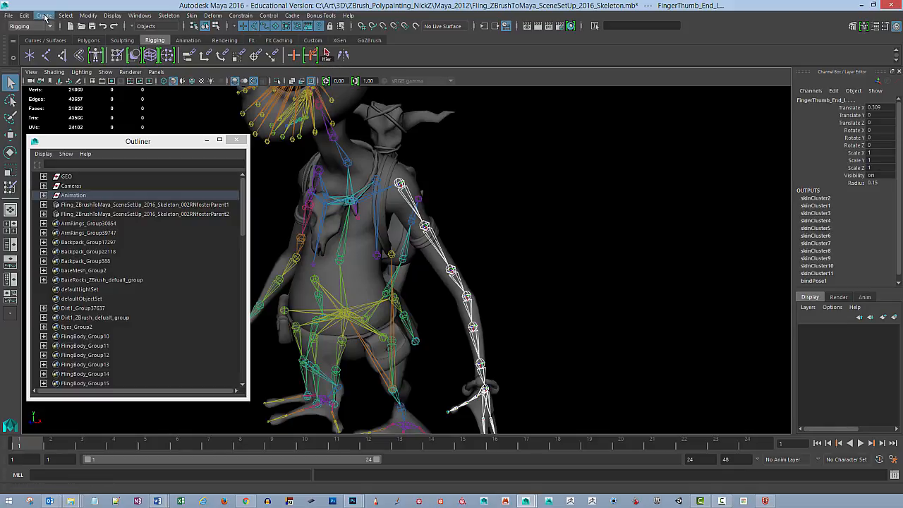
- Add the Select Hierarchy command to the Rigging shelf and use it to select every joint from Shoulder_L down
click(65, 15)
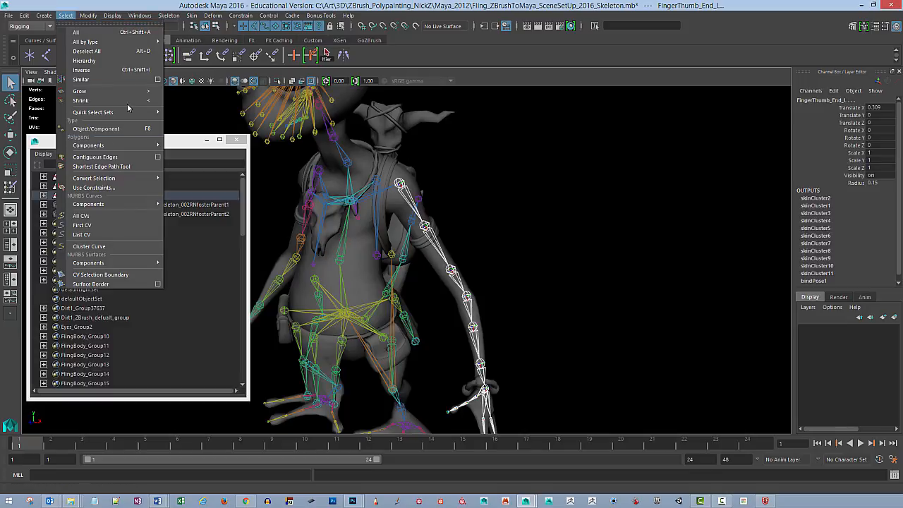
ctrl+shift+click(129, 64)
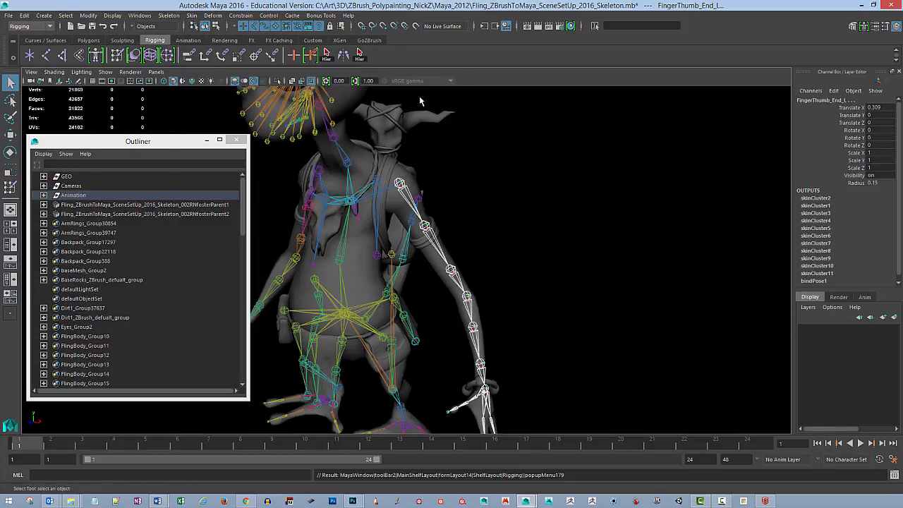
click(525, 259)
click(410, 198)
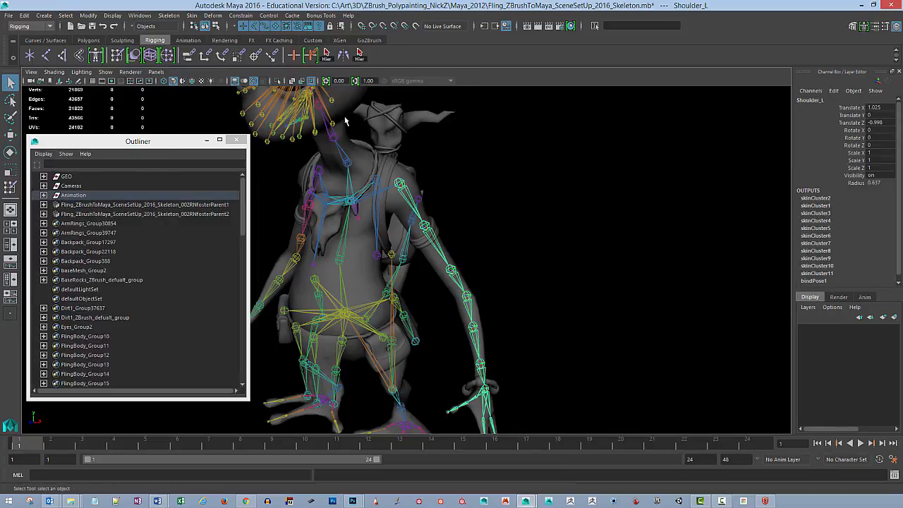
click(360, 56)
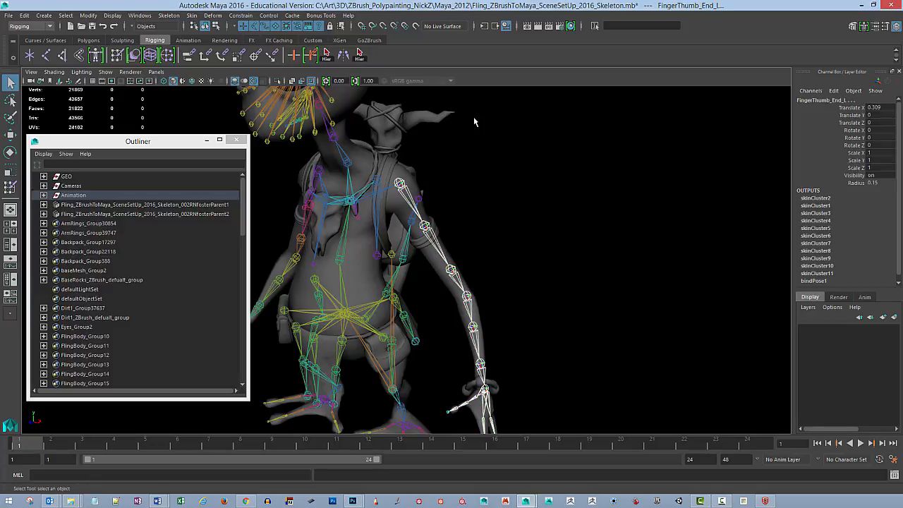
- Expand the Animation hierarchy in the Outliner and key the selected arm joints' Translate and Rotate channels at frame 1
shift+click(43, 195)
scroll(207, 224, down, 10)
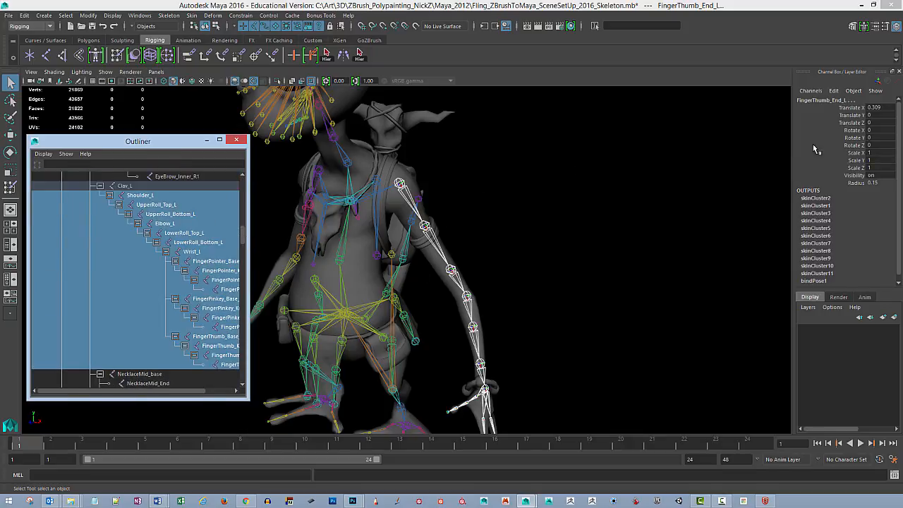
click(852, 107)
key(w)
shift+click(858, 146)
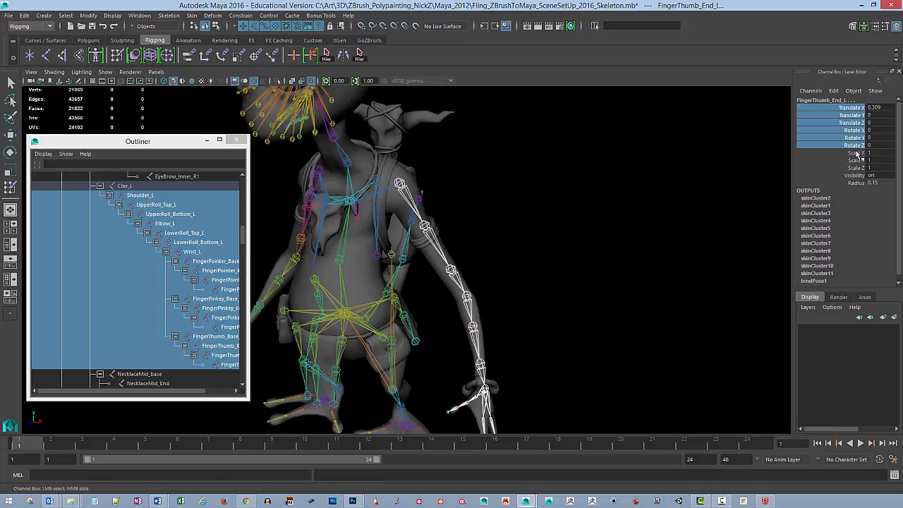
right_click(858, 146)
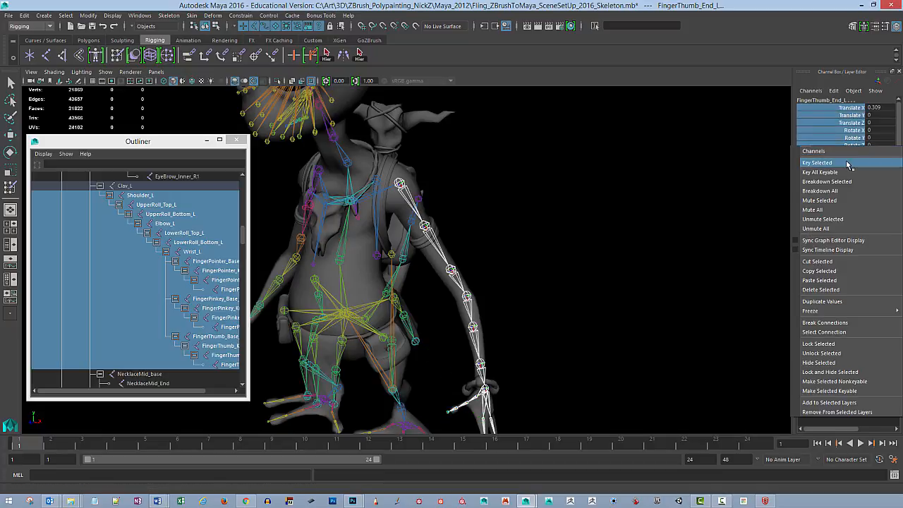
click(849, 158)
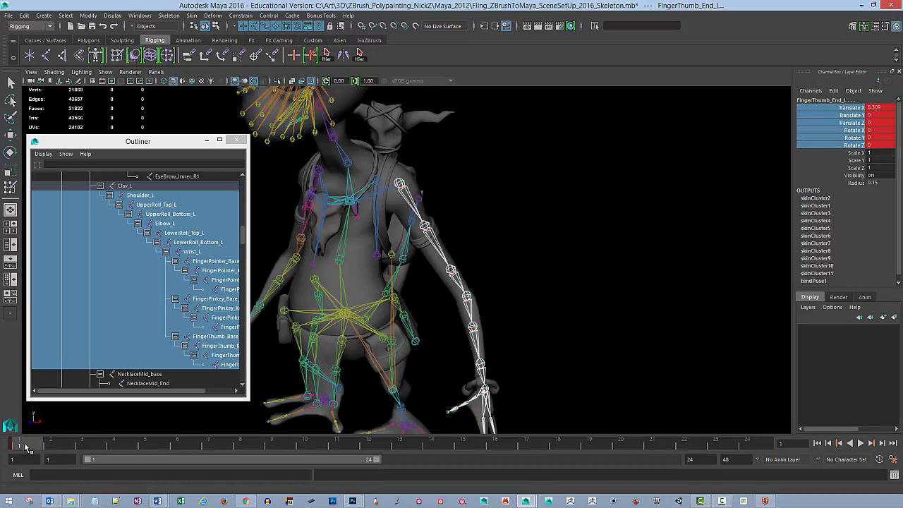
- Go to frame 20 and rotate the Shoulder_L joint so that the left arm lifts away from the body
key(alt+v)
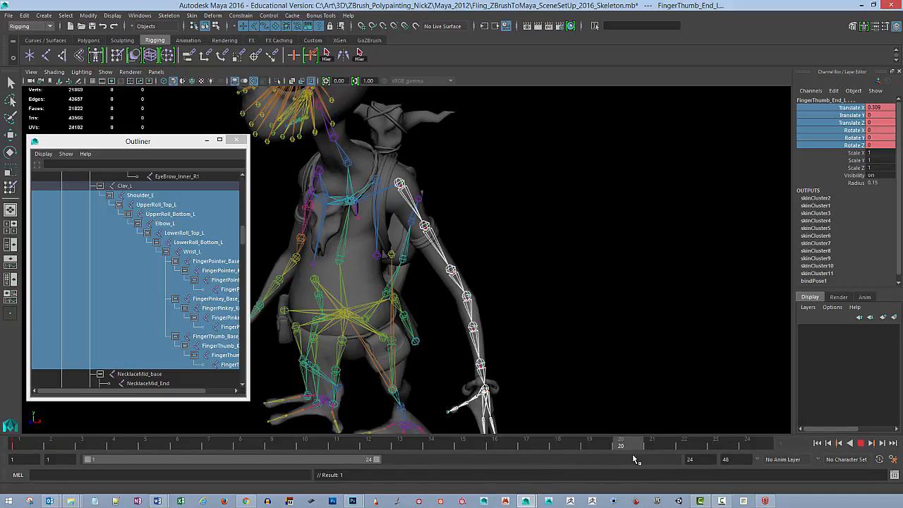
key(alt+v)
alt+drag(617, 261, 510, 187)
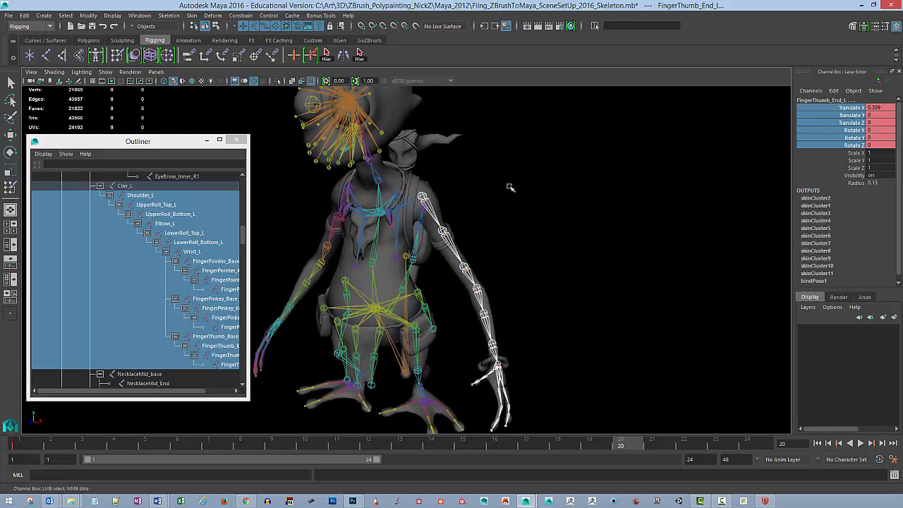
click(437, 215)
key(r)
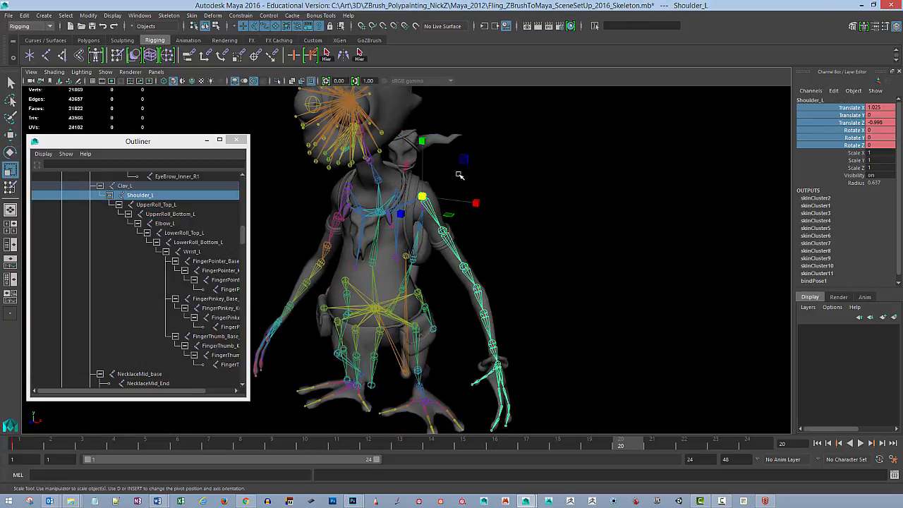
key(e)
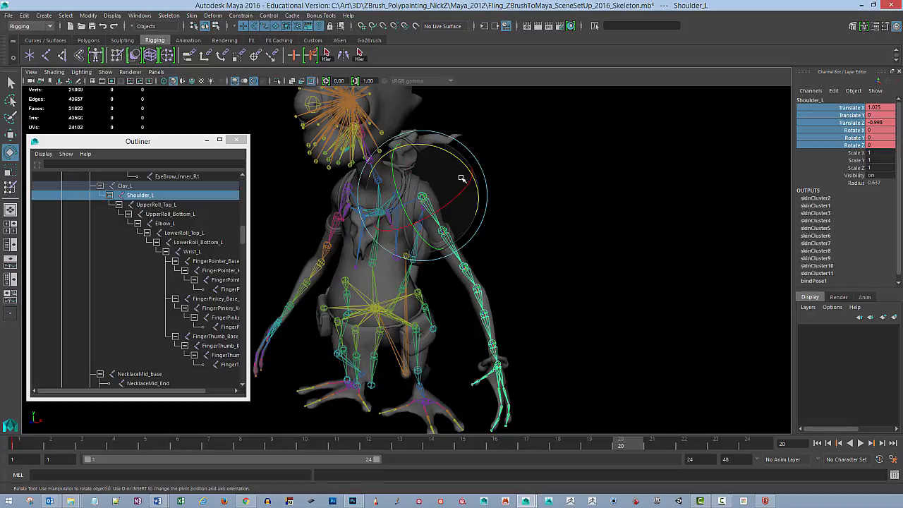
drag(463, 165, 424, 143)
alt+drag(507, 167, 482, 169)
drag(426, 171, 437, 147)
click(520, 168)
- Rotate the upper-arm roll joint and bend the Elbow_L joint to about -42.5 in Rotate Y, raising the forearm
click(480, 219)
drag(470, 177, 484, 157)
click(550, 179)
click(510, 235)
drag(520, 205, 462, 235)
click(575, 266)
click(546, 237)
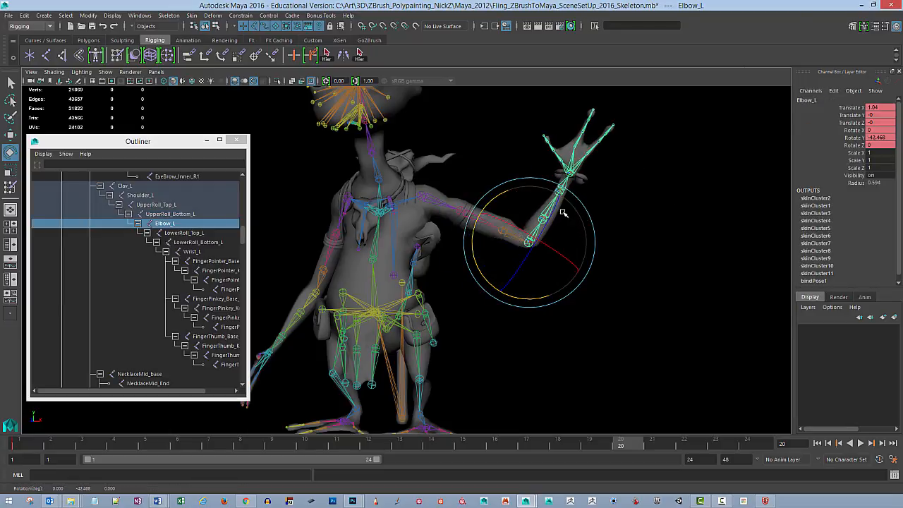
click(619, 244)
- Twist the left forearm by rotating the LowerRoll_Top_L joint to about -41 in Rotate X
alt+right_drag(597, 240, 625, 263)
alt+drag(624, 263, 536, 258)
click(547, 253)
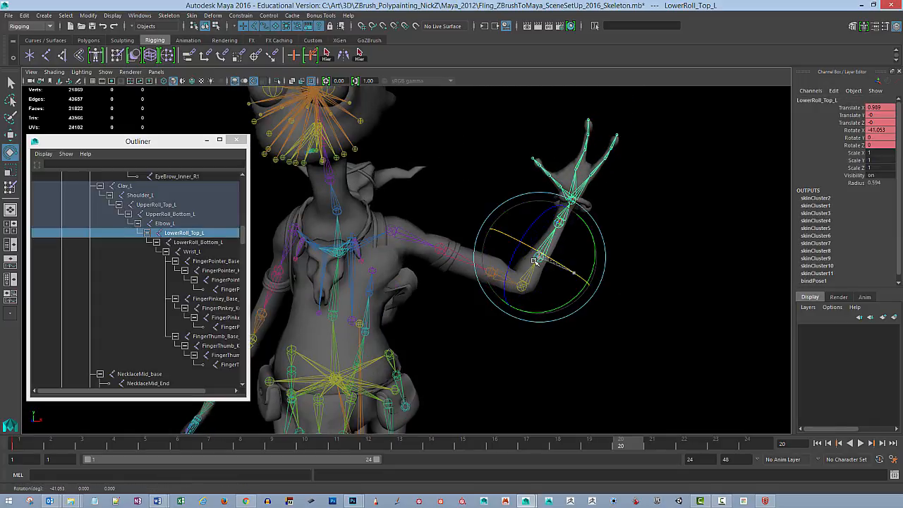
click(647, 232)
- Bend the Wrist_L joint to about 55 in Rotate Z and raise the arm with Shoulder_L to about 59 in Rotate Z
click(561, 217)
drag(594, 236, 549, 234)
click(649, 203)
alt+drag(649, 202, 605, 262)
click(586, 203)
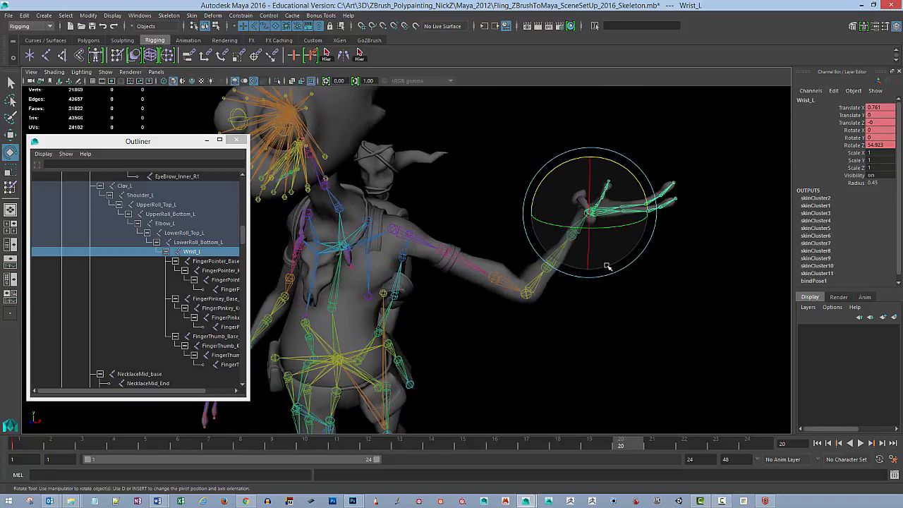
alt+drag(582, 312, 611, 297)
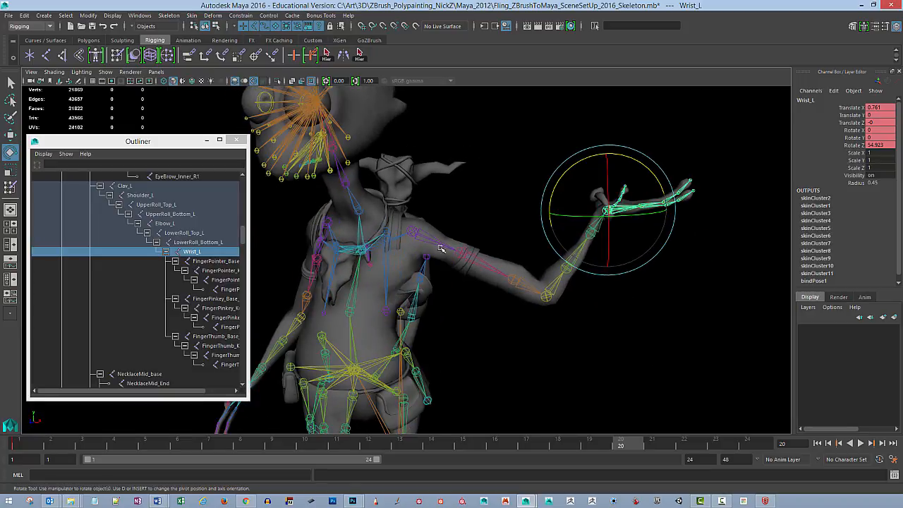
click(438, 243)
alt+drag(458, 287, 571, 272)
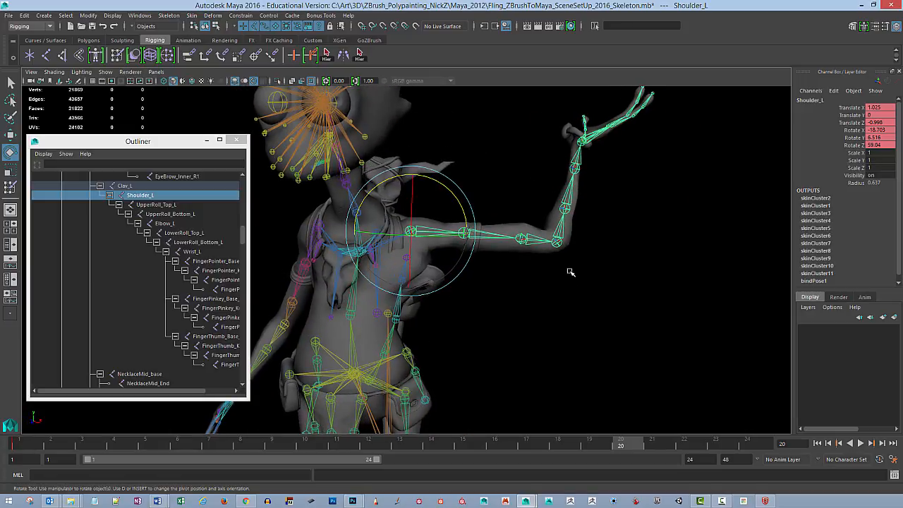
- Select the whole Shoulder_L hierarchy, key its Translate and Rotate channels at frame 20, and play back the arm motion
click(360, 55)
drag(853, 108, 847, 162)
right_click(856, 150)
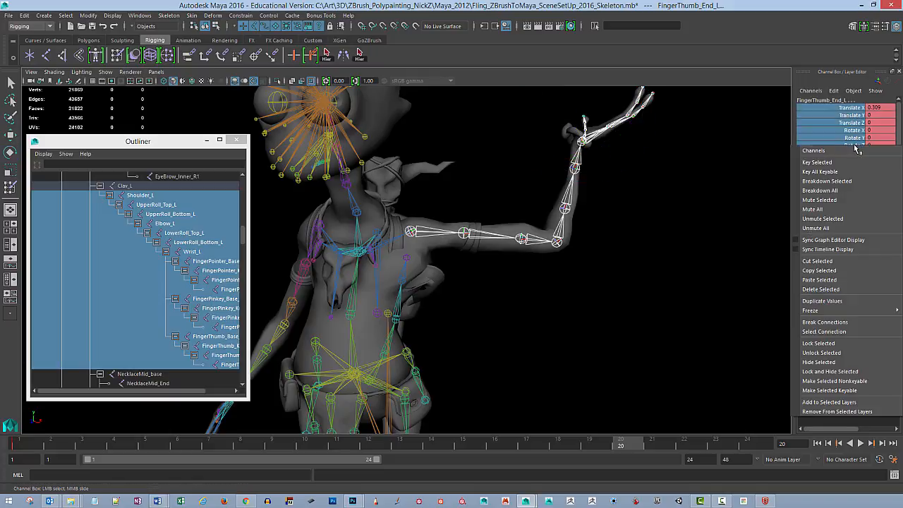
click(818, 155)
key(alt+v)
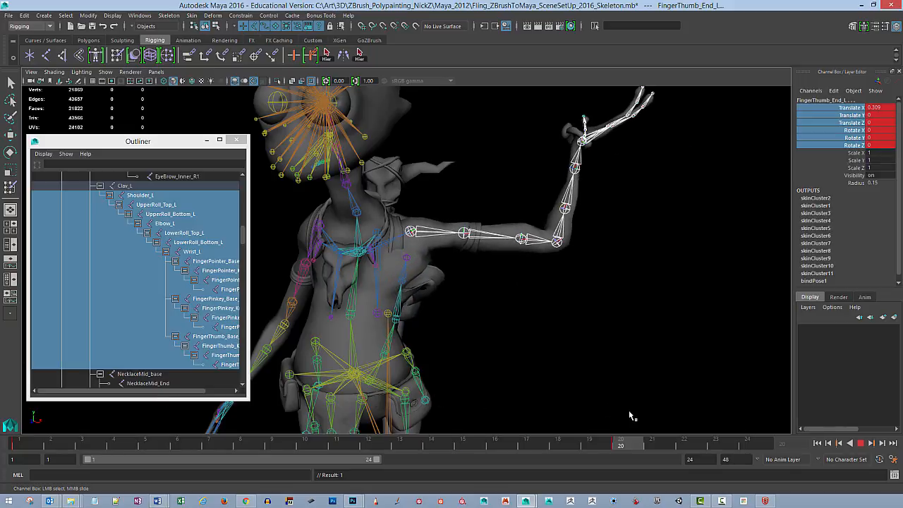
key(Escape)
- Select the FlingBody mesh, open the Paint Skin Weights settings and make Shoulder_L the active influence
alt+drag(577, 310, 528, 301)
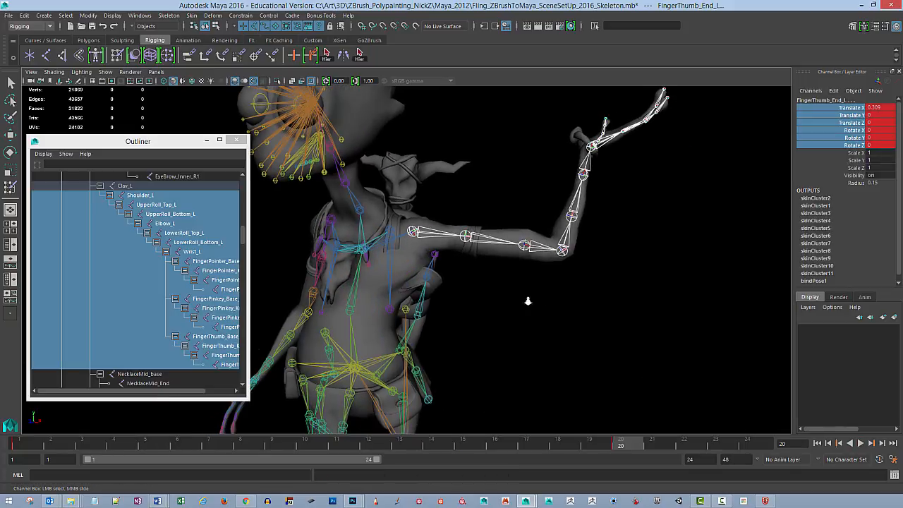
alt+right_drag(528, 301, 546, 326)
alt+middle_drag(546, 327, 530, 370)
click(509, 295)
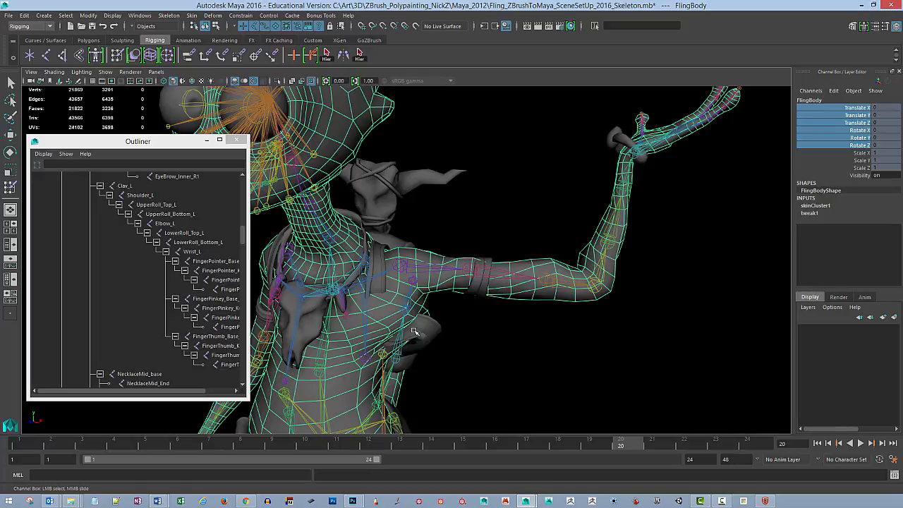
double_click(10, 187)
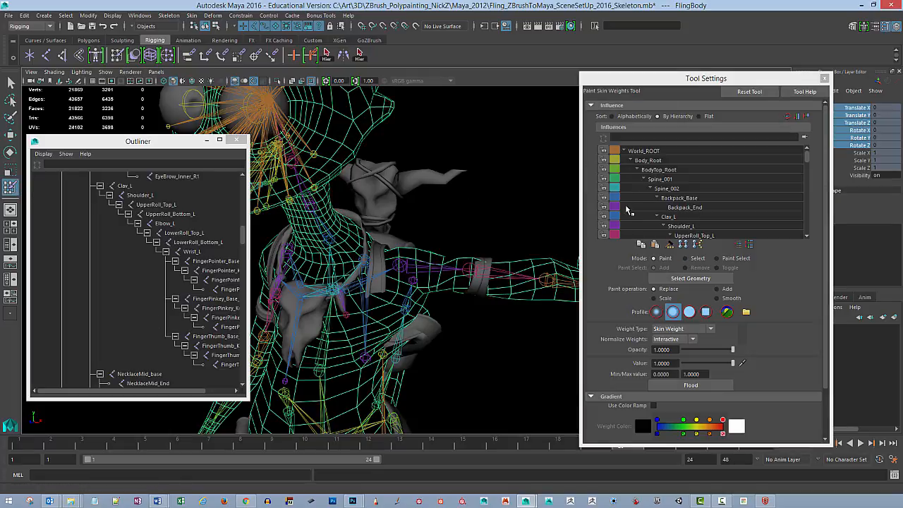
right_drag(414, 264, 414, 248)
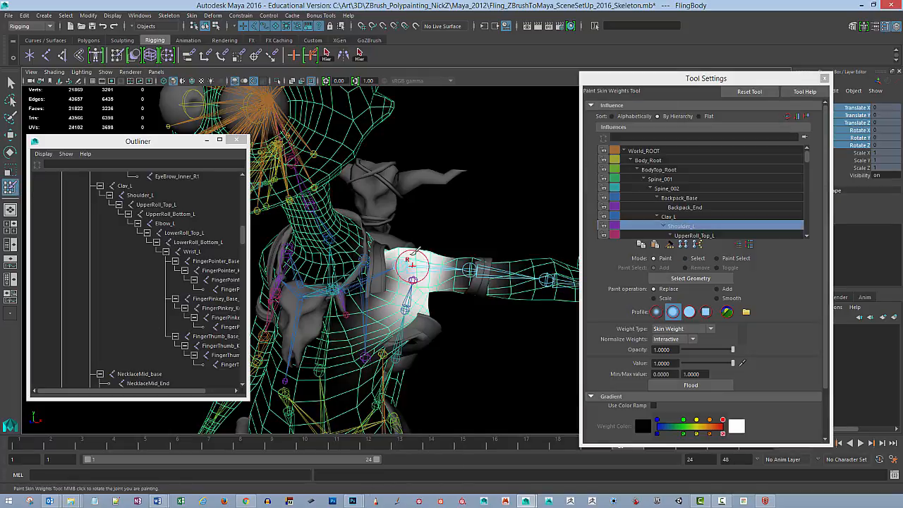
- Pick the Spine_002 influence and paint its weight at value 1 with Replace over the left ribs and back below the armpit
mouse_move(415, 261)
alt+mouse_down()
mouse_move(455, 274)
mouse_move(459, 300)
mouse_move(428, 302)
mouse_move(447, 306)
mouse_move(386, 245)
mouse_move(399, 262)
mouse_move(413, 258)
mouse_move(362, 269)
alt+mouse_up()
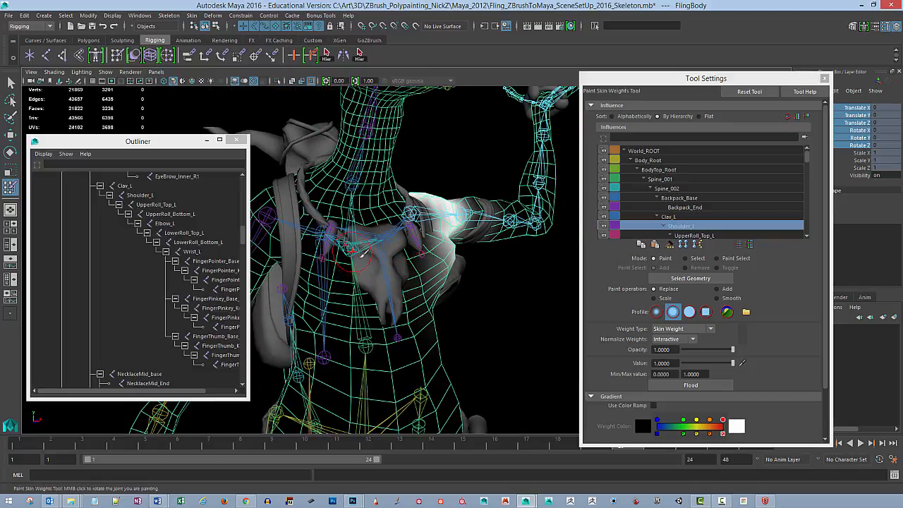
right_drag(352, 248, 349, 237)
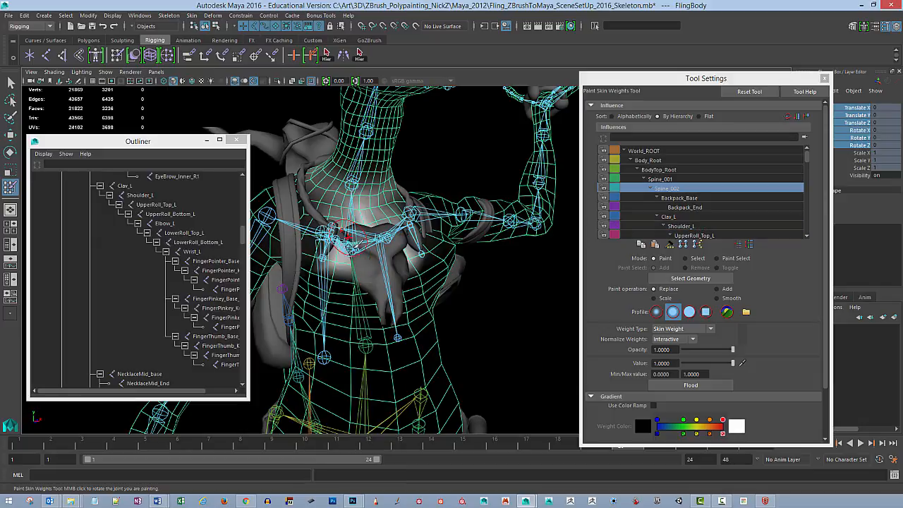
mouse_move(350, 250)
alt+mouse_down()
mouse_move(421, 264)
mouse_move(385, 280)
mouse_move(407, 270)
alt+mouse_up()
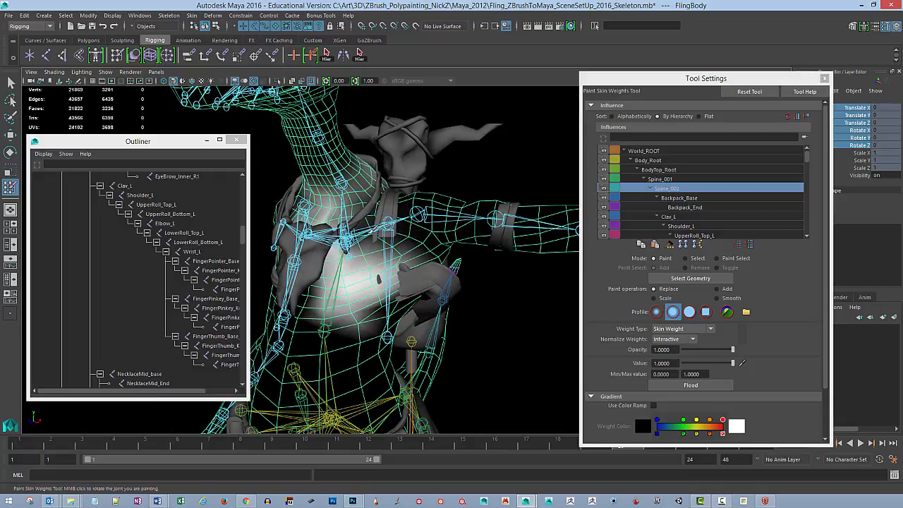
alt+drag(457, 268, 449, 262)
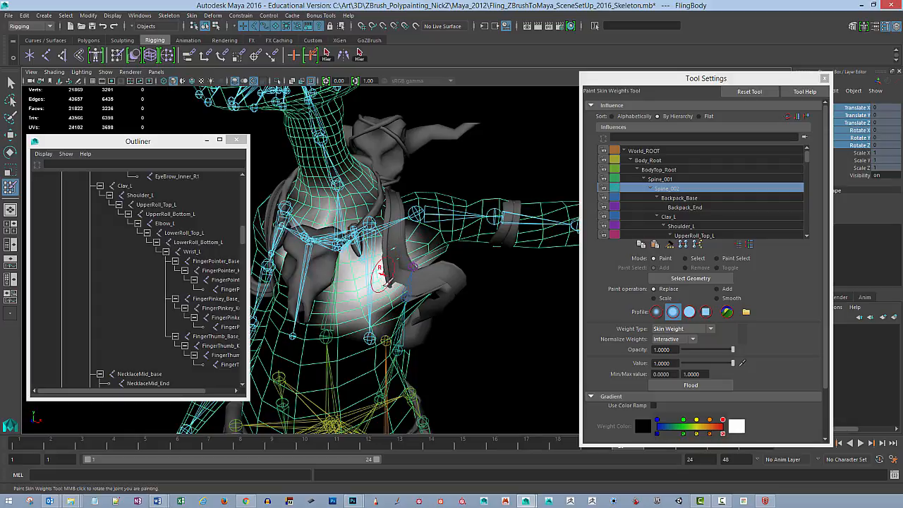
mouse_move(387, 283)
alt+mouse_down()
mouse_move(368, 268)
mouse_move(372, 302)
mouse_move(355, 315)
mouse_move(341, 277)
mouse_move(364, 335)
mouse_move(382, 334)
alt+mouse_up()
alt+drag(442, 279, 282, 276)
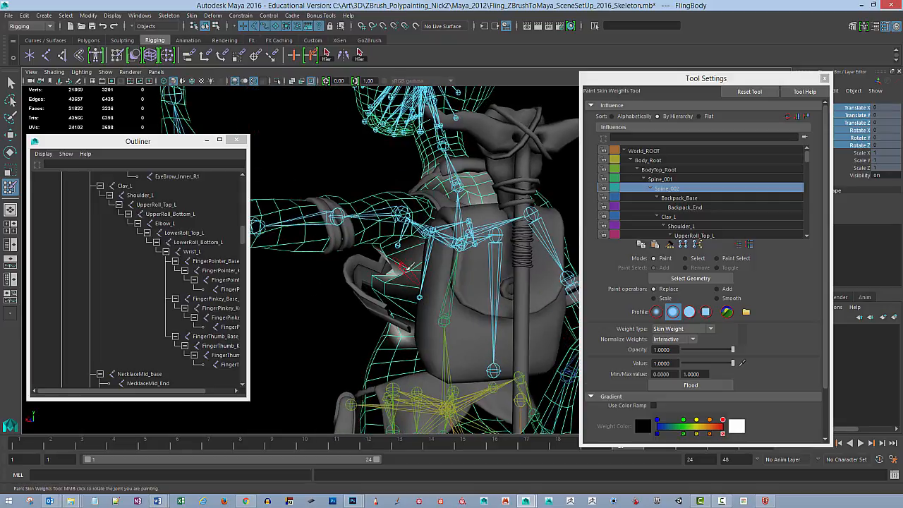
mouse_move(397, 277)
mouse_down()
mouse_move(416, 245)
mouse_move(394, 245)
mouse_up()
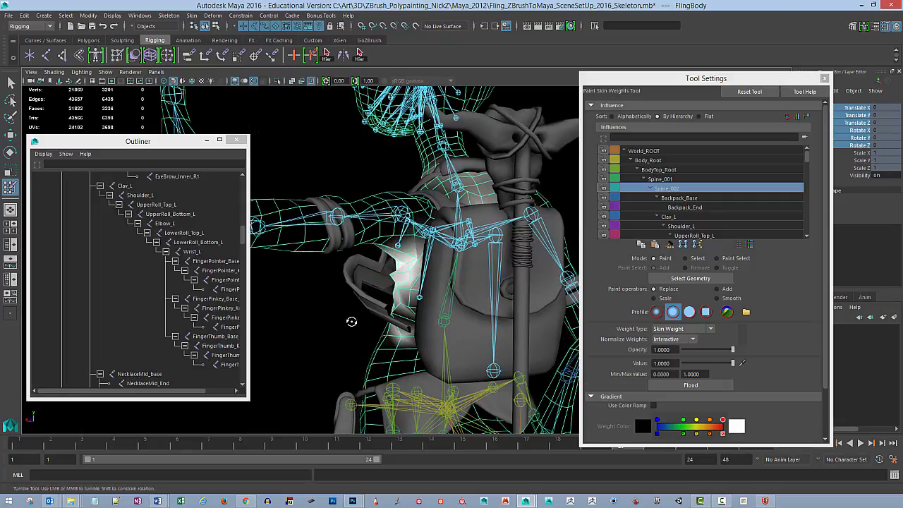
alt+drag(351, 322, 451, 248)
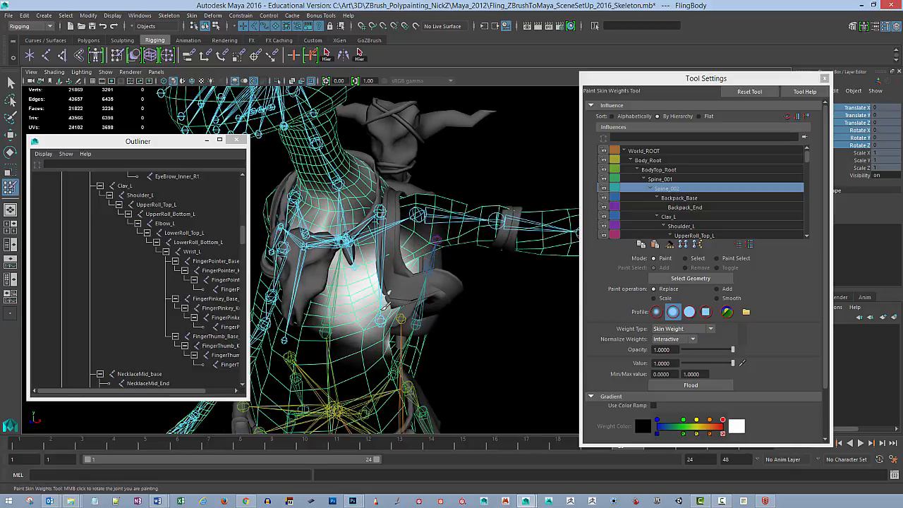
alt+drag(356, 333, 409, 325)
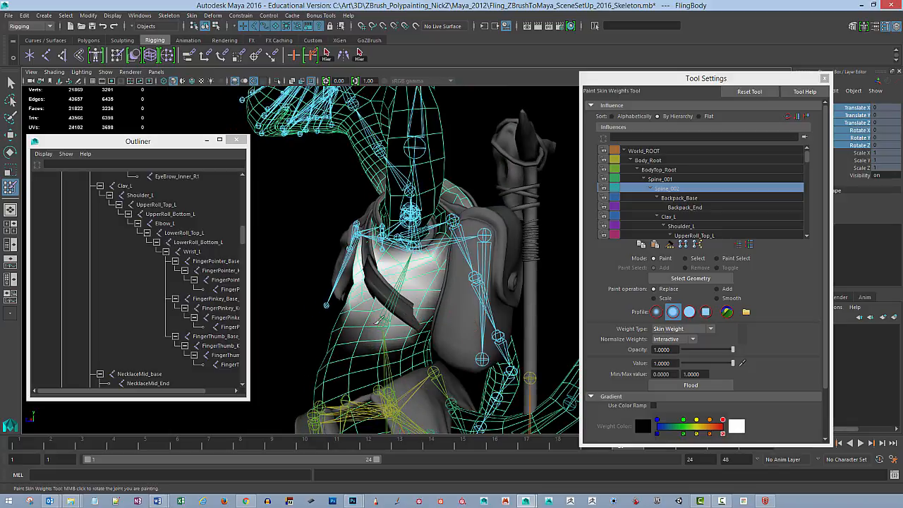
alt+drag(371, 301, 428, 240)
alt+drag(402, 279, 425, 257)
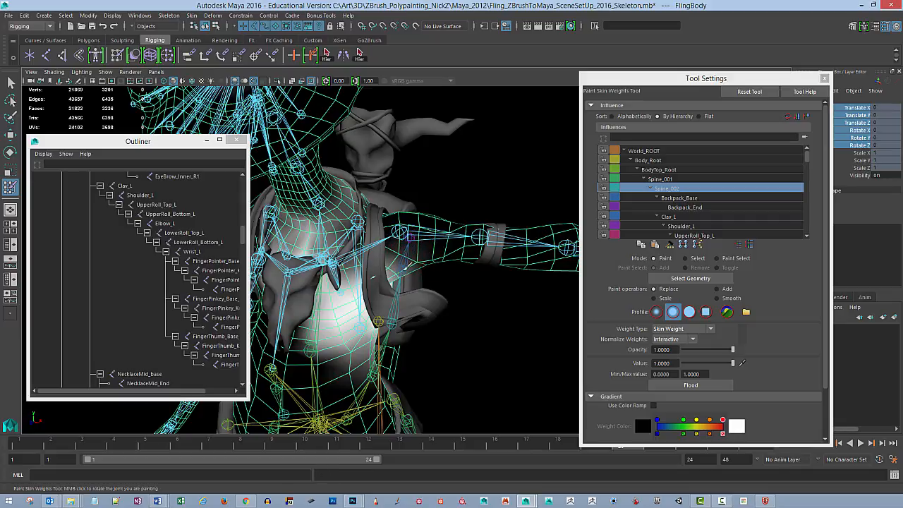
- Switch to the UpperRoll_Top_L influence and examine its weights around the left upper arm and armband from several angles
alt+drag(374, 279, 440, 259)
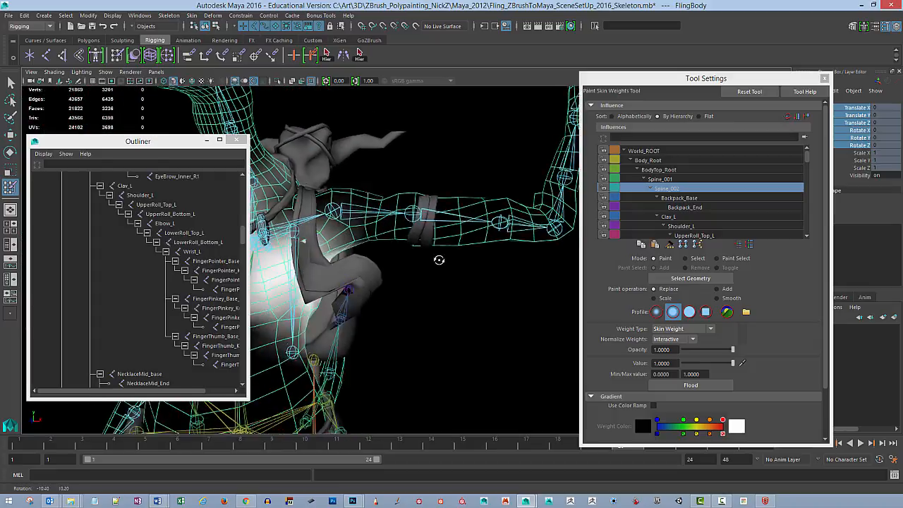
alt+middle_drag(440, 258, 432, 273)
alt+drag(431, 272, 453, 234)
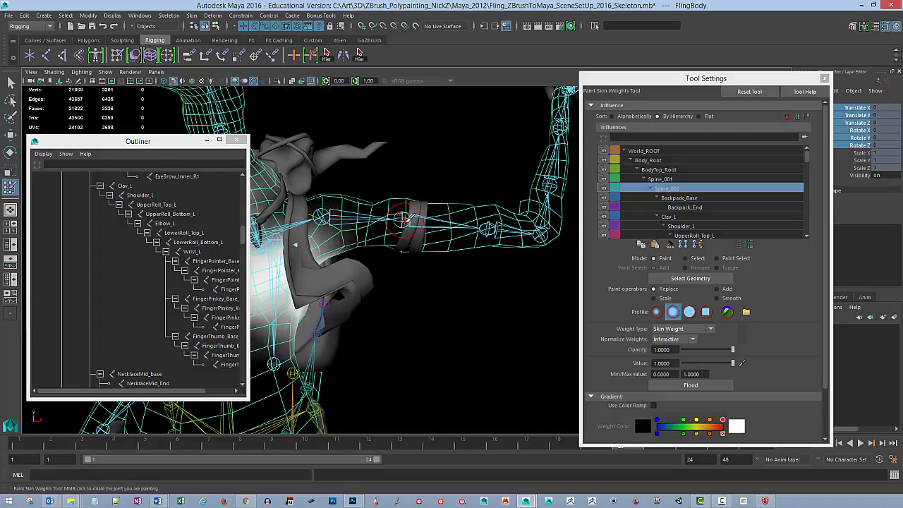
right_drag(402, 211, 411, 186)
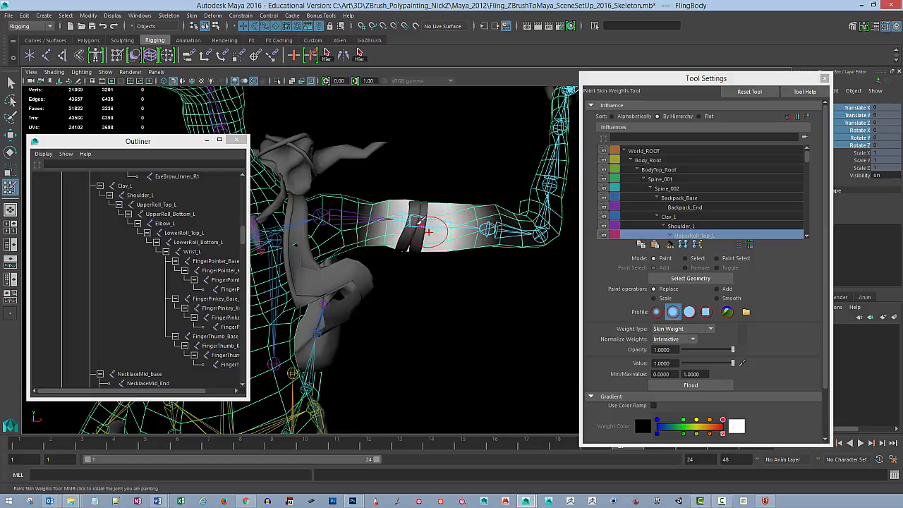
mouse_move(421, 202)
alt+mouse_down()
mouse_move(405, 264)
mouse_move(408, 252)
alt+mouse_up()
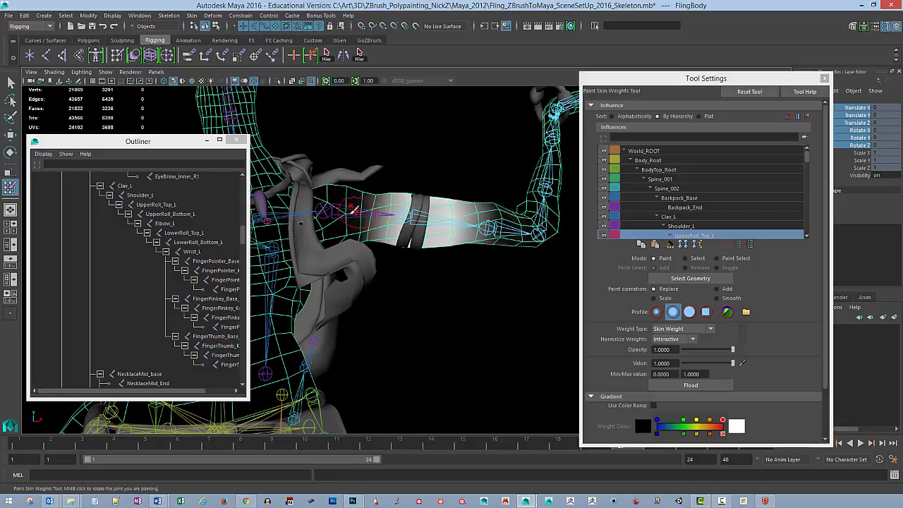
alt+drag(400, 197, 366, 192)
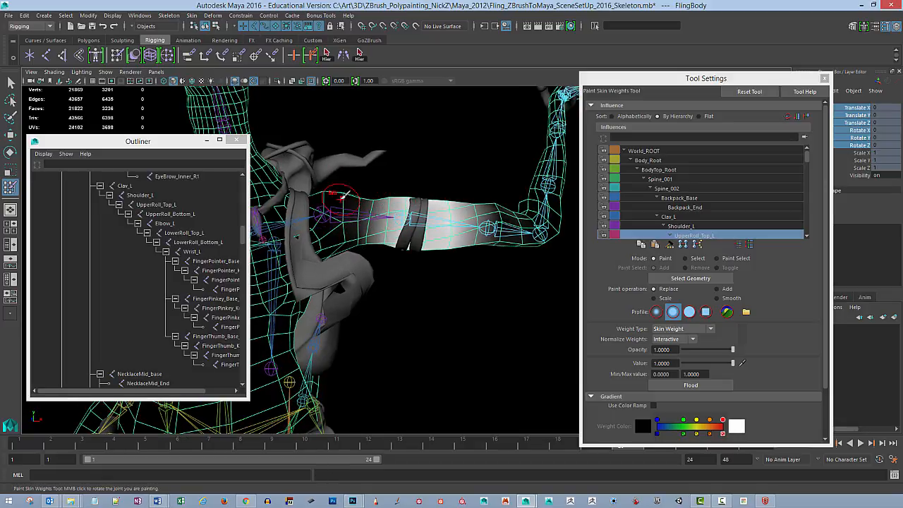
alt+drag(457, 218, 437, 208)
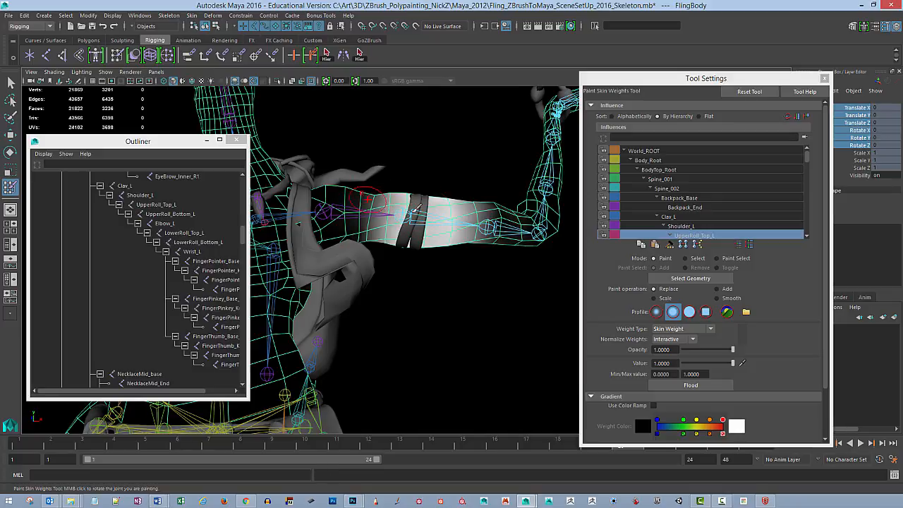
alt+drag(418, 211, 406, 215)
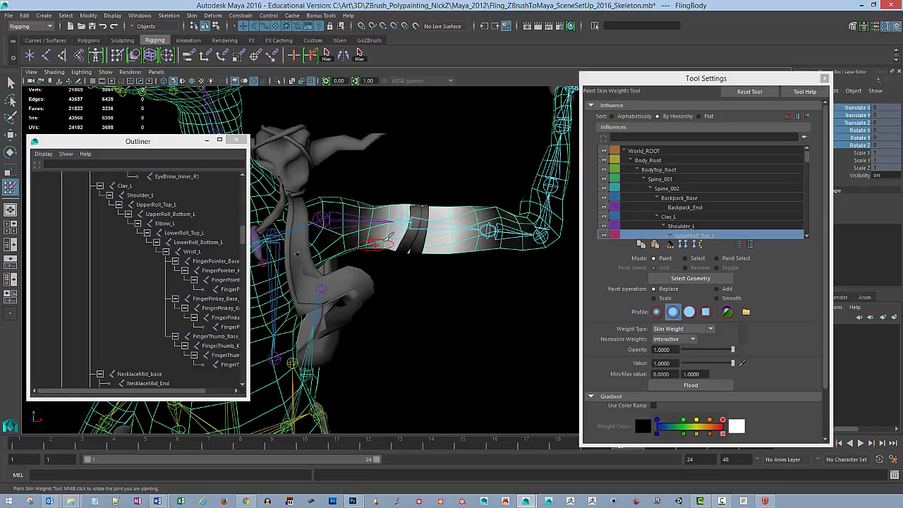
alt+drag(458, 230, 419, 240)
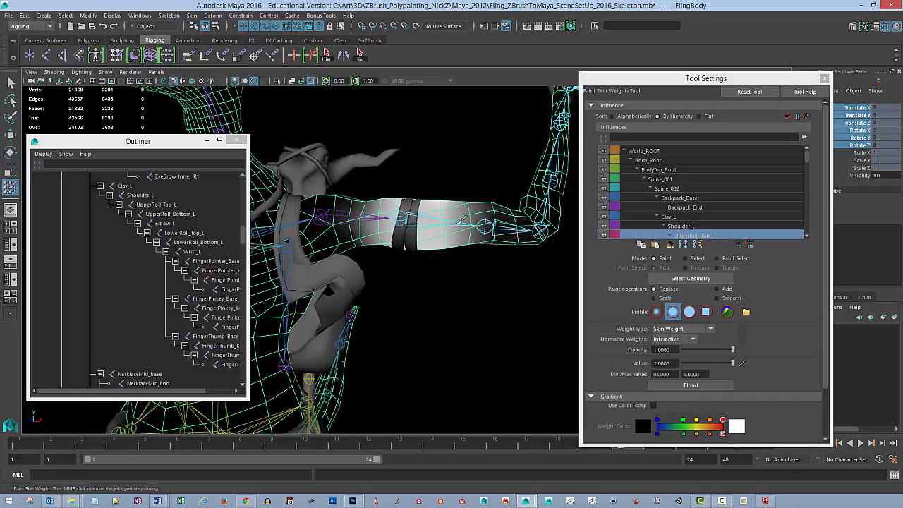
mouse_move(485, 226)
alt+mouse_down()
mouse_move(453, 275)
mouse_move(444, 246)
alt+mouse_up()
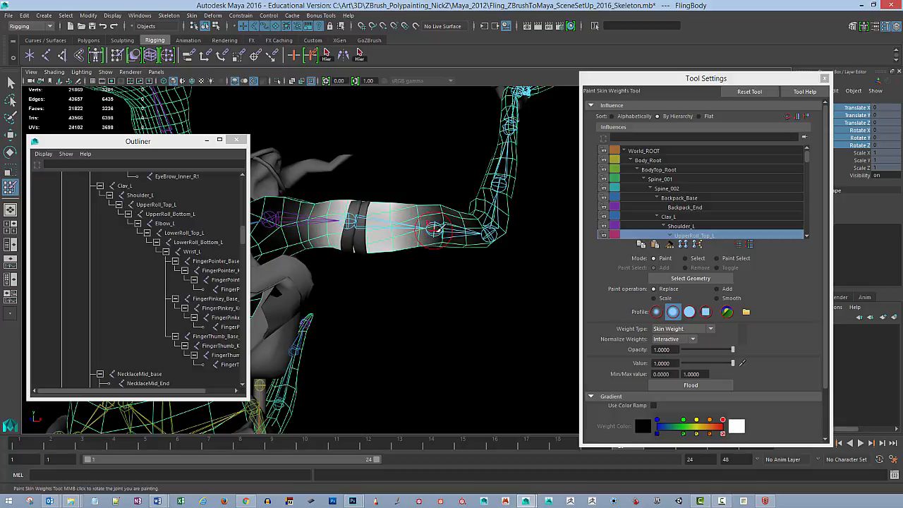
- Switch to the UpperRoll_Bottom_L influence, lower the brush opacity to 0.2913, and paint its weight between the left armband and elbow
right_click(435, 228)
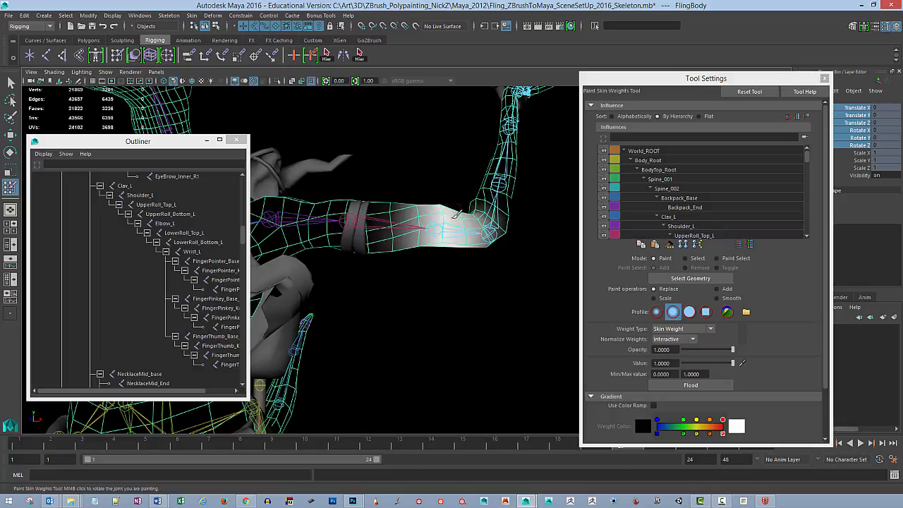
alt+drag(446, 249, 405, 247)
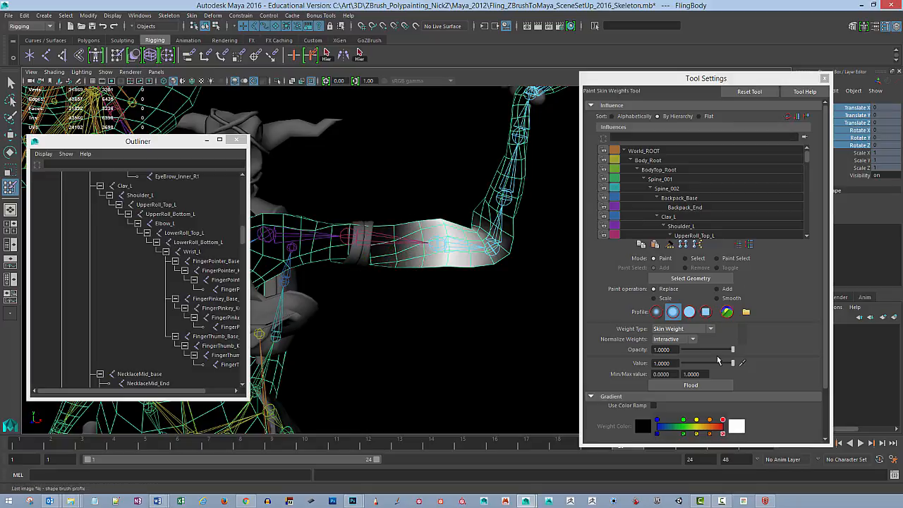
drag(731, 351, 694, 357)
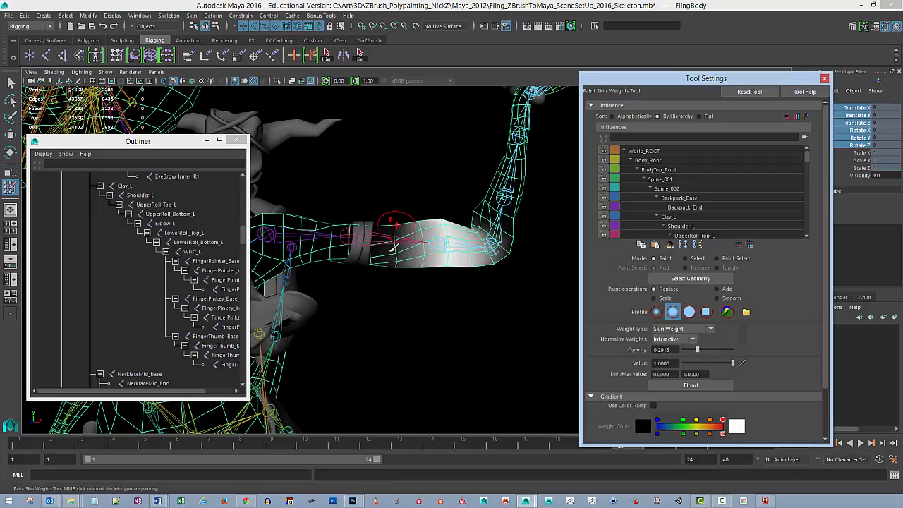
mouse_move(402, 256)
mouse_down()
mouse_move(371, 256)
mouse_move(413, 226)
mouse_up()
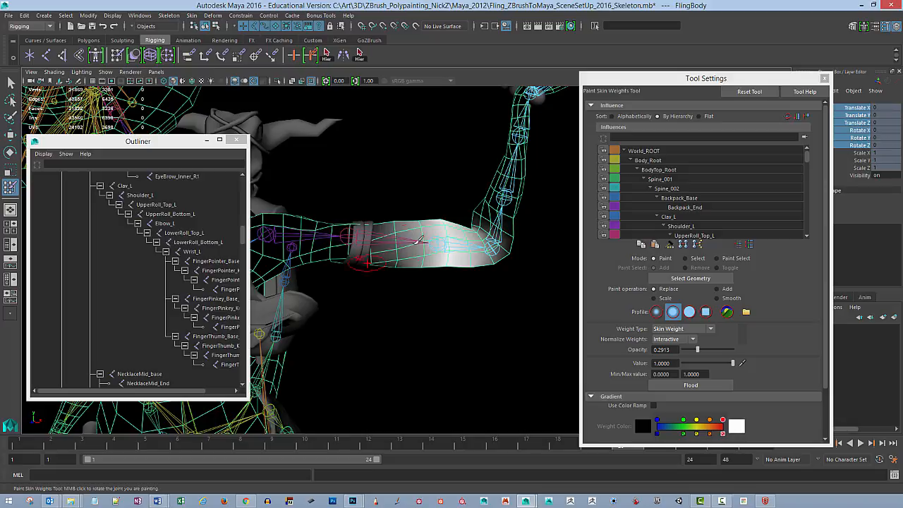
alt+drag(406, 297, 417, 291)
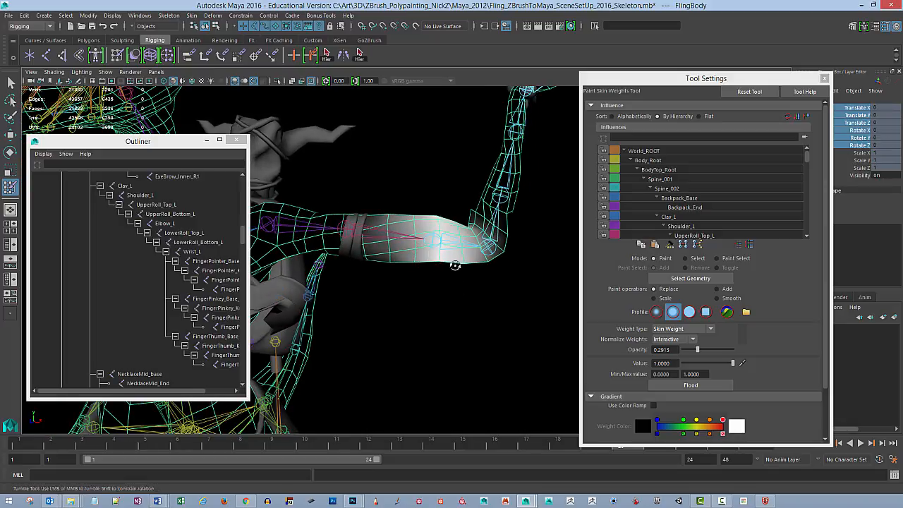
- Extend the UpperRoll_Bottom_L weights around the opposite side of the left upper arm, fading them up to the armband
alt+drag(454, 259, 354, 289)
alt+right_drag(354, 289, 355, 302)
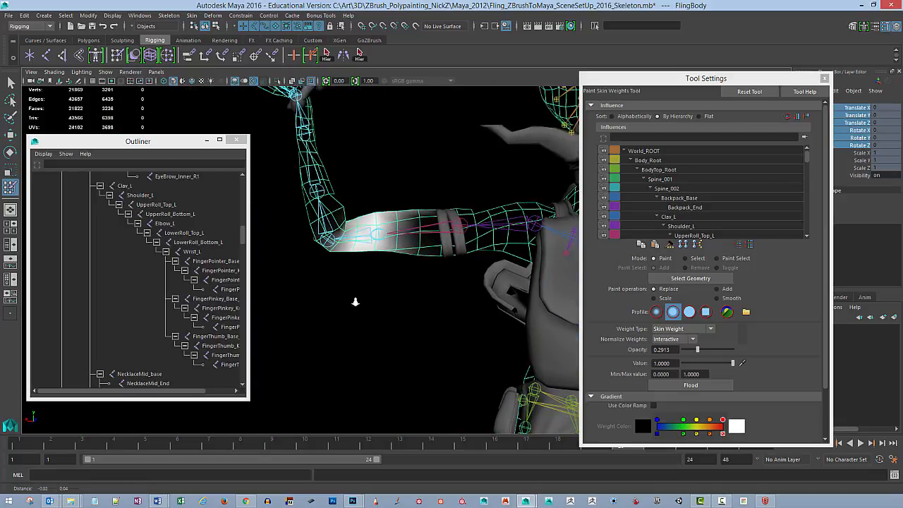
alt+drag(355, 303, 409, 311)
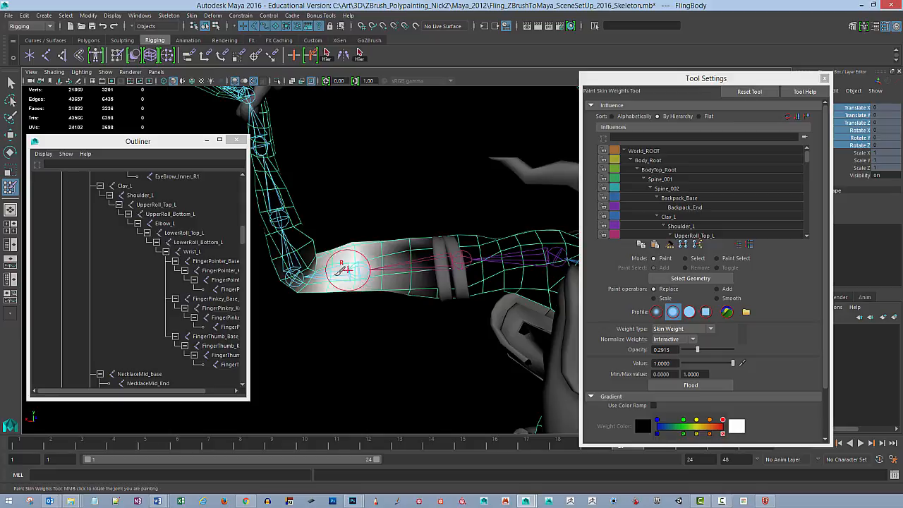
alt+drag(395, 278, 395, 268)
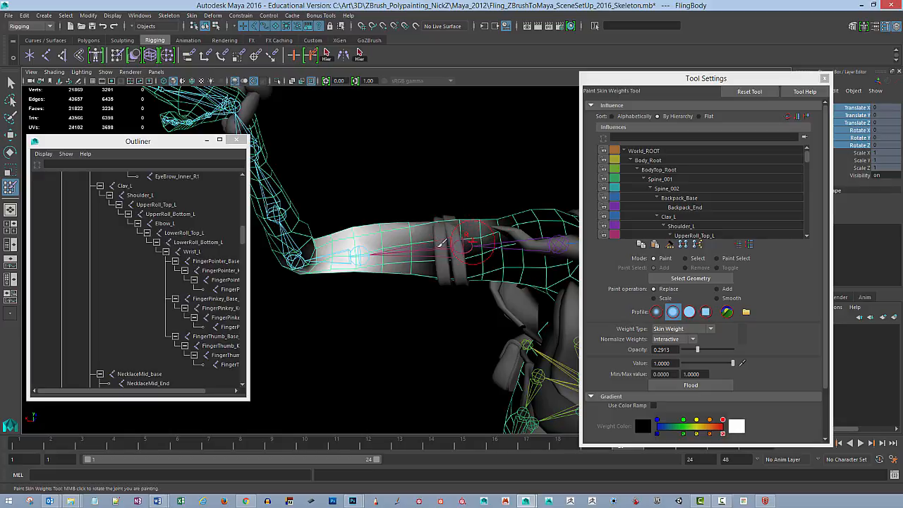
alt+drag(392, 263, 430, 282)
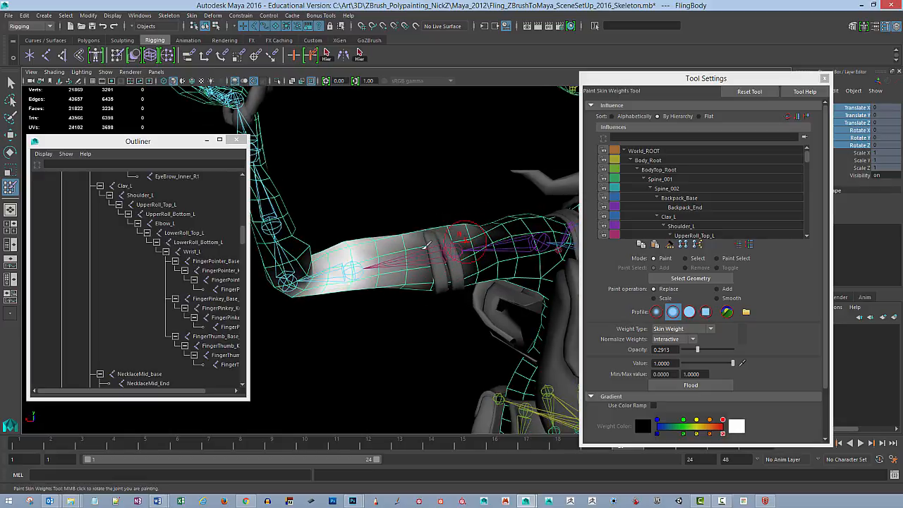
alt+drag(427, 245, 438, 287)
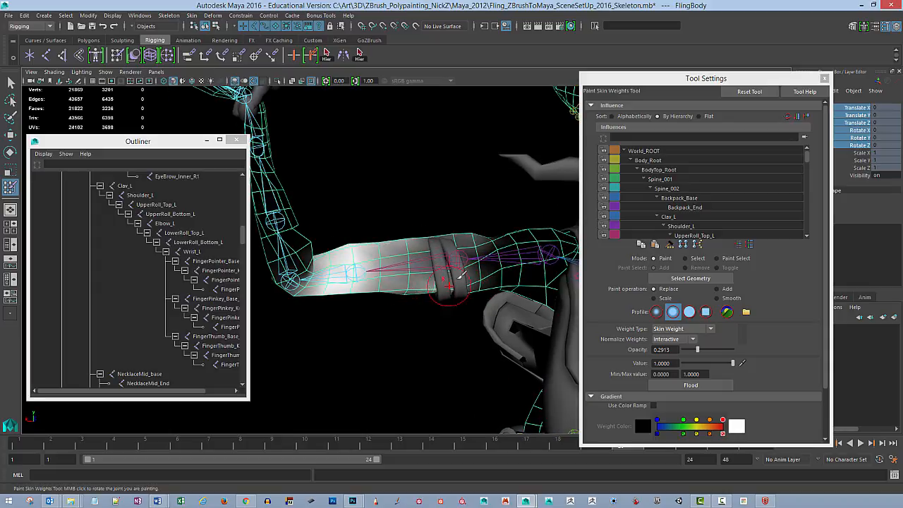
alt+drag(451, 289, 453, 277)
- Blend the UpperRoll_Top_L weights on both sides of the armband at opacity 0.2913, then recheck the UpperRoll_Bottom_L influence
right_drag(457, 257, 457, 230)
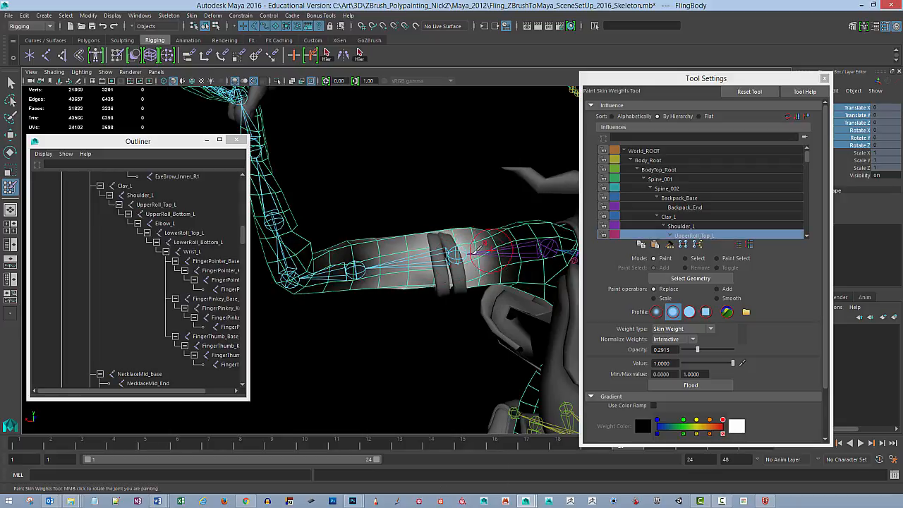
drag(435, 232, 373, 239)
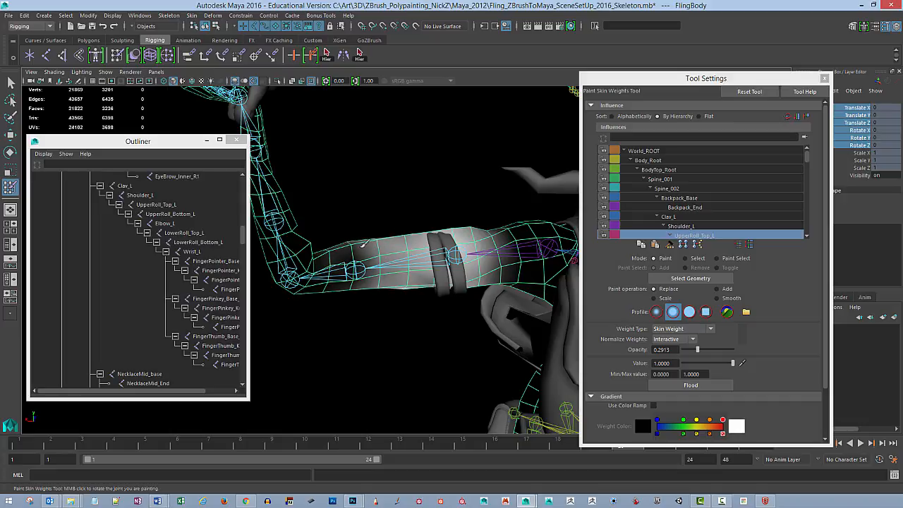
drag(370, 268, 476, 270)
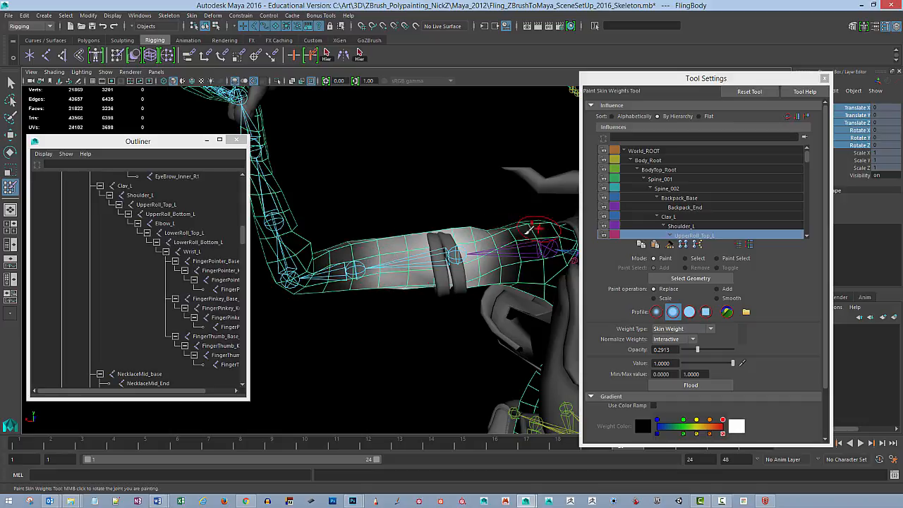
mouse_move(498, 261)
alt+mouse_down()
mouse_move(436, 287)
mouse_move(496, 252)
alt+mouse_up()
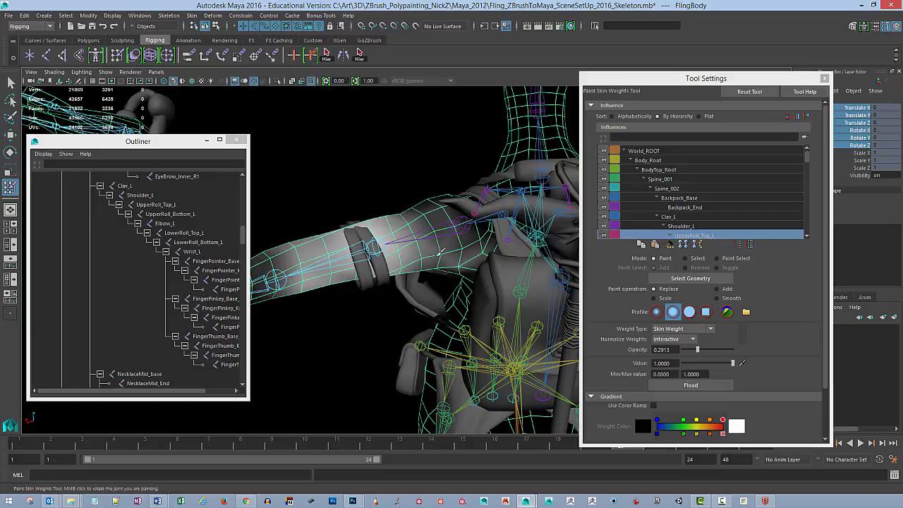
alt+drag(439, 251, 444, 284)
alt+middle_drag(463, 295, 471, 308)
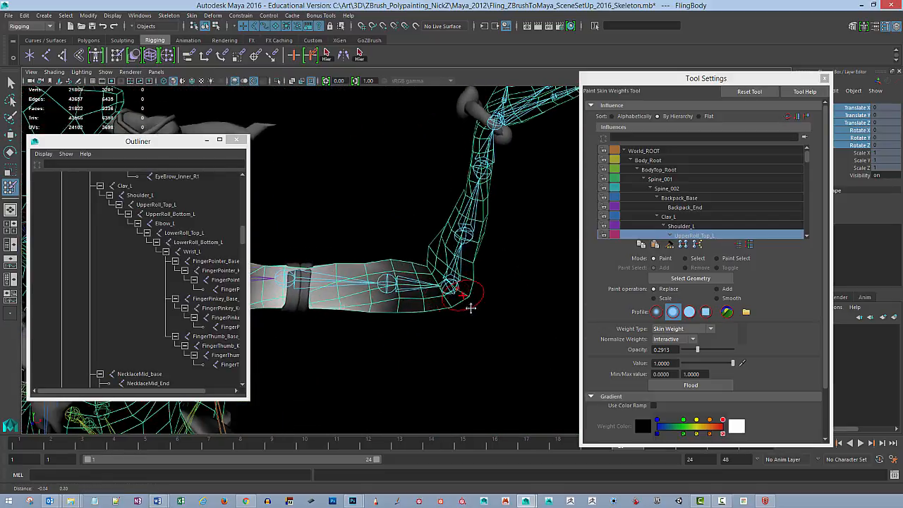
alt+drag(470, 308, 466, 288)
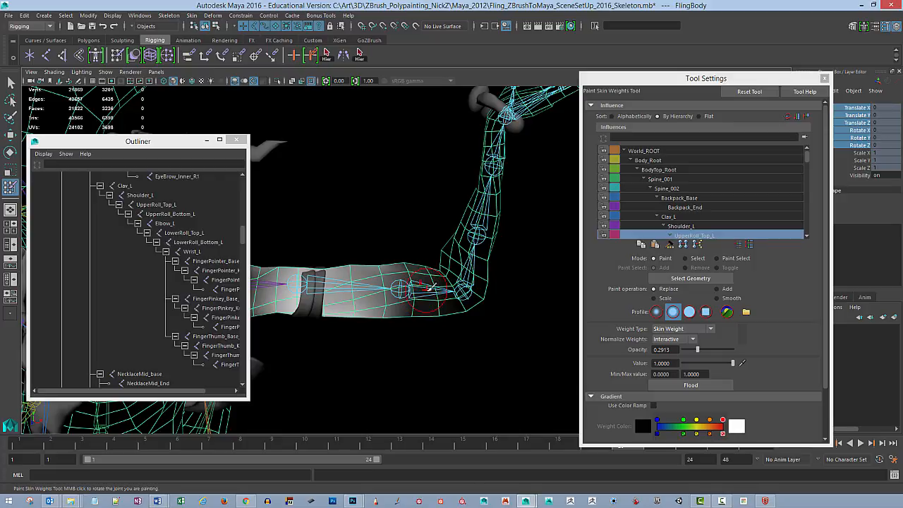
right_drag(426, 282, 423, 269)
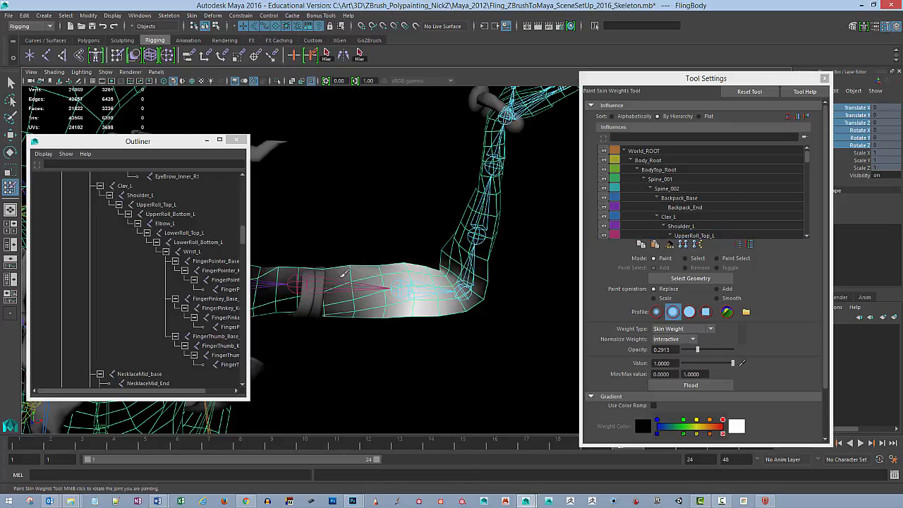
mouse_move(509, 282)
alt+mouse_down()
mouse_move(508, 268)
mouse_move(503, 280)
alt+mouse_up()
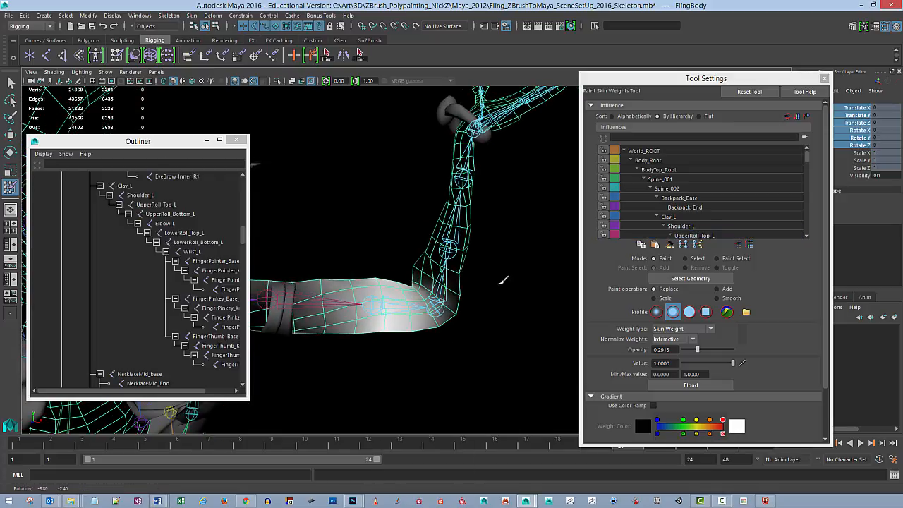
- Switch to the Elbow_L influence and softly paint its weight around the left elbow and up the lower forearm
mouse_move(441, 281)
right_down()
mouse_move(442, 300)
mouse_move(447, 263)
right_up()
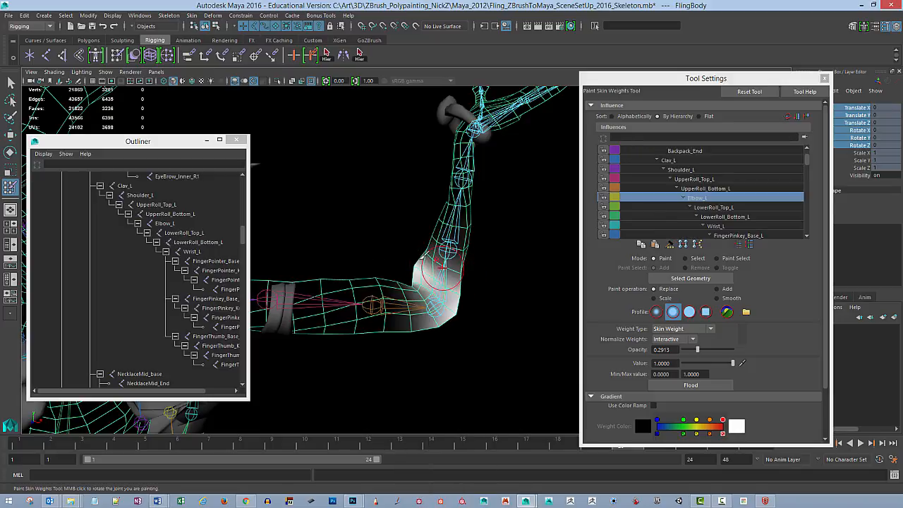
mouse_move(460, 273)
alt+mouse_down()
mouse_move(470, 268)
mouse_move(357, 269)
mouse_move(362, 262)
alt+mouse_up()
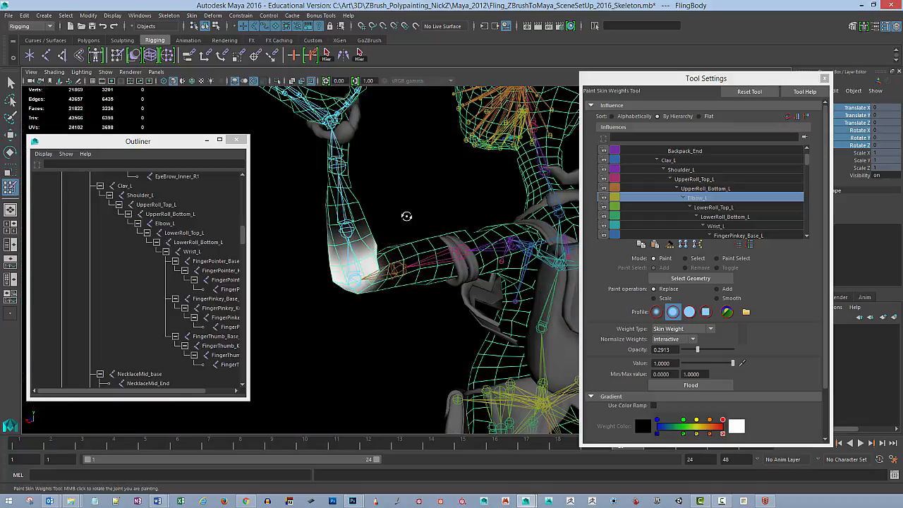
alt+drag(406, 216, 393, 243)
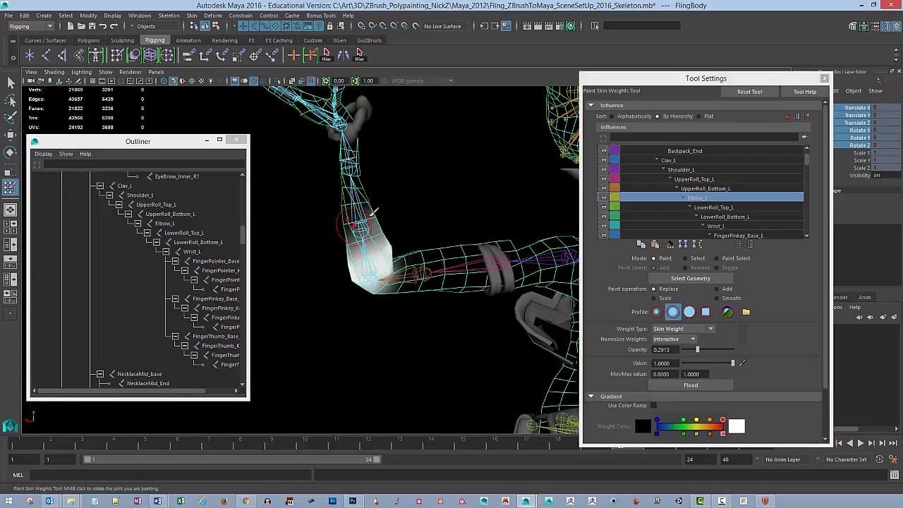
drag(375, 211, 358, 247)
mouse_move(371, 324)
alt+mouse_down()
mouse_move(403, 303)
mouse_move(359, 319)
mouse_move(375, 312)
alt+mouse_up()
click(369, 300)
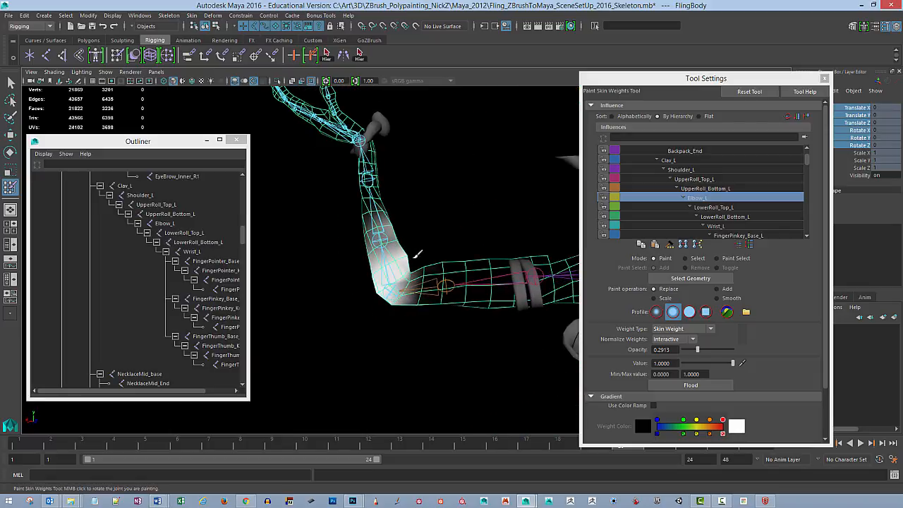
- Raise the brush opacity to 1 and make LowerRoll_Top_L the active influence, checking its forearm weights from several angles
drag(697, 349, 717, 350)
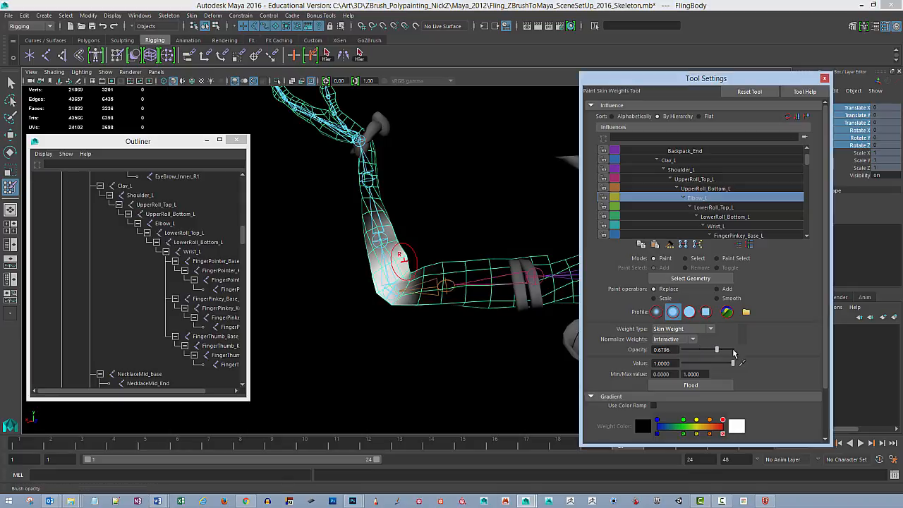
mouse_move(426, 311)
alt+mouse_down()
mouse_move(421, 284)
mouse_move(393, 260)
alt+mouse_up()
right_drag(376, 232, 374, 207)
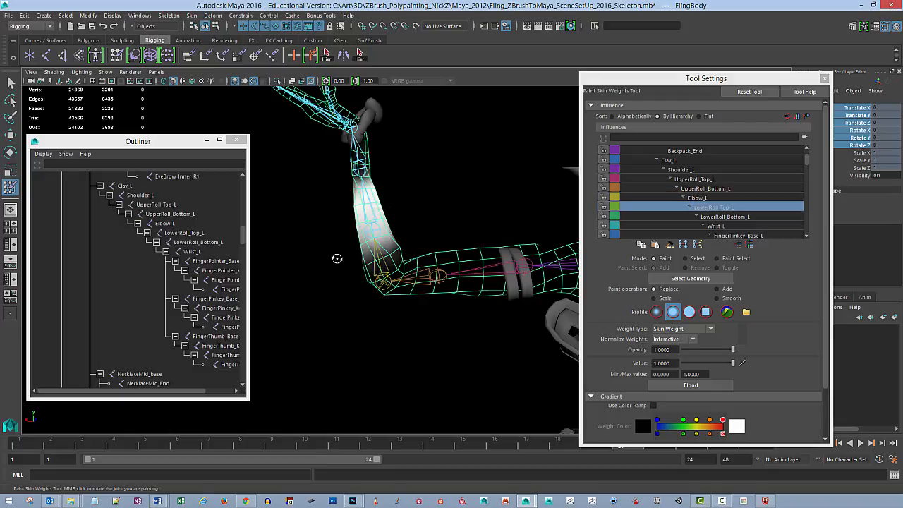
mouse_move(337, 256)
alt+mouse_down()
mouse_move(360, 228)
mouse_move(344, 187)
alt+mouse_up()
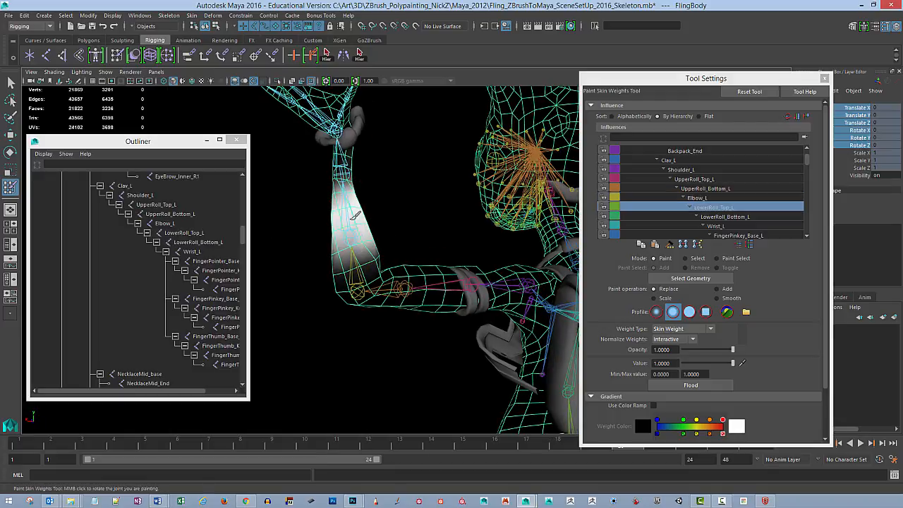
mouse_move(337, 236)
mouse_down()
mouse_move(369, 255)
mouse_move(322, 342)
mouse_move(328, 327)
mouse_up()
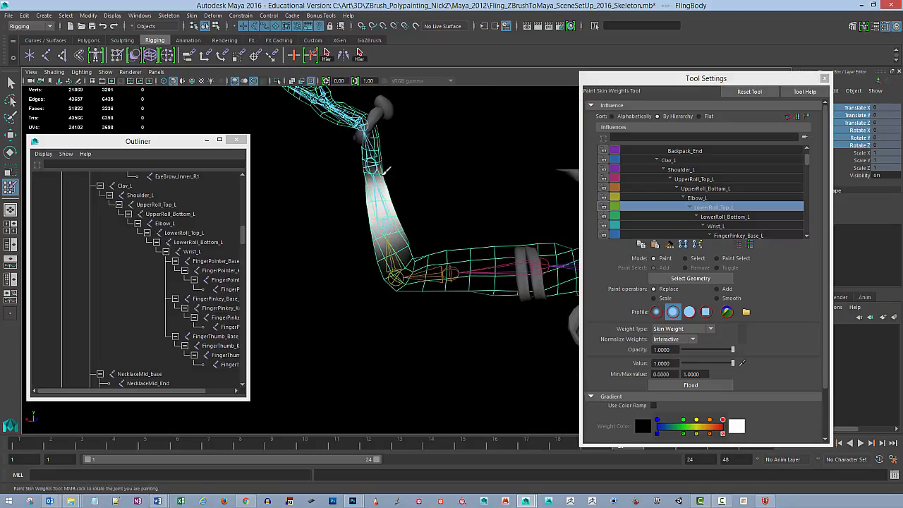
- Switch to the LowerRoll_Bottom_L influence and examine its weights between the left forearm and wrist
alt+drag(348, 295, 445, 250)
right_drag(431, 247, 432, 221)
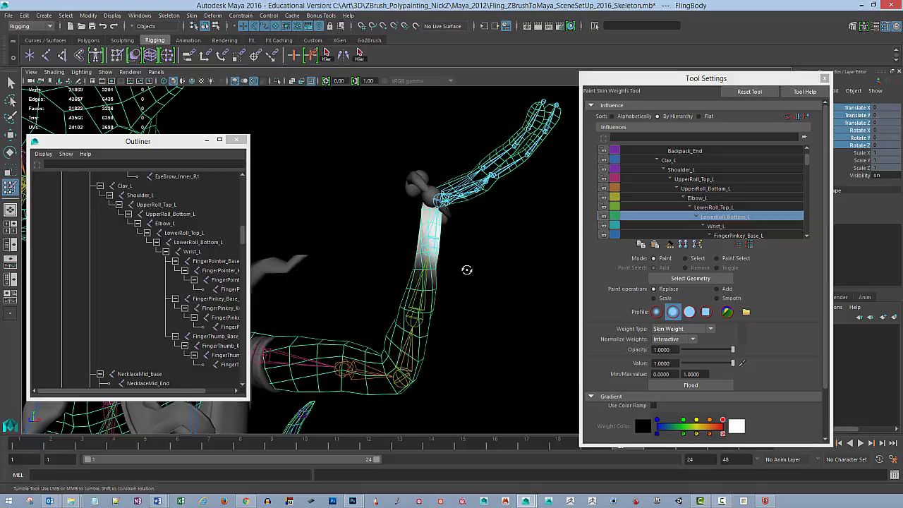
alt+drag(468, 268, 408, 240)
alt+drag(416, 315, 450, 304)
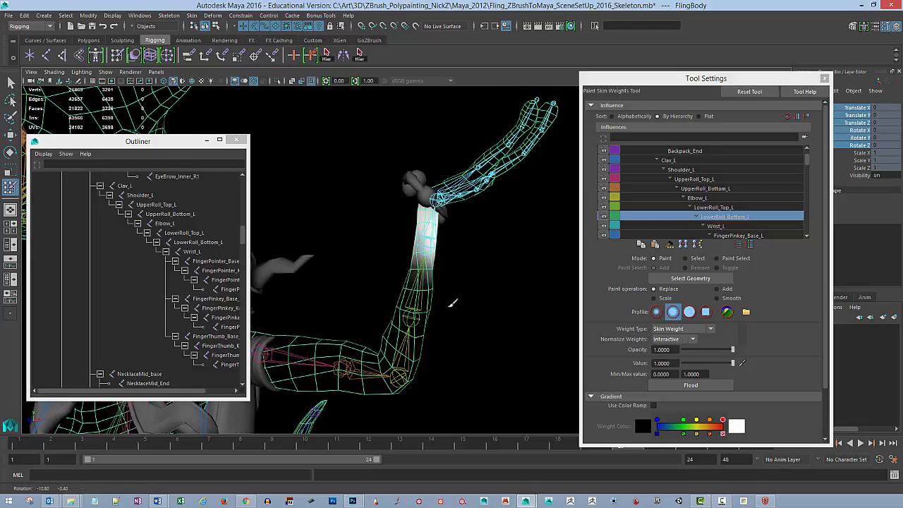
- Return to the LowerRoll_Top_L influence and paint its weight along the upper forearm toward the wrist with Replace at value 1
mouse_move(409, 315)
right_down()
mouse_move(418, 286)
mouse_move(410, 305)
right_up()
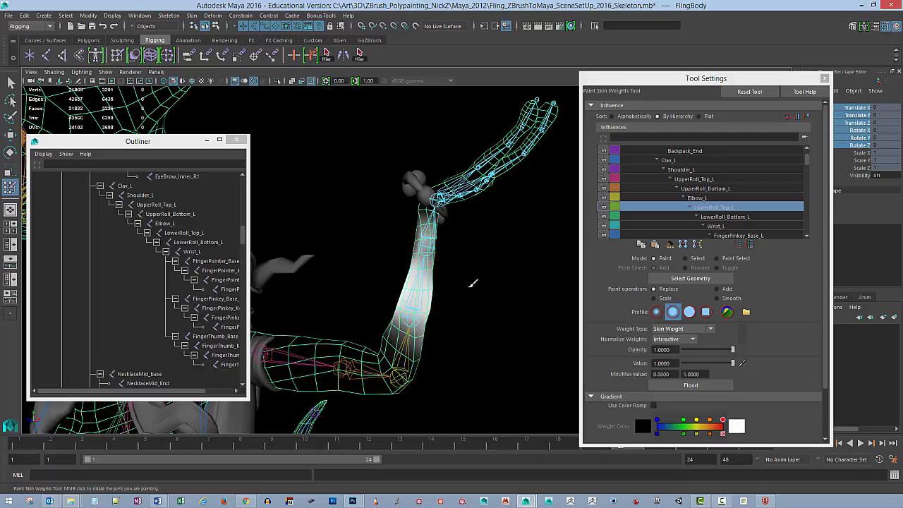
alt+drag(477, 281, 348, 242)
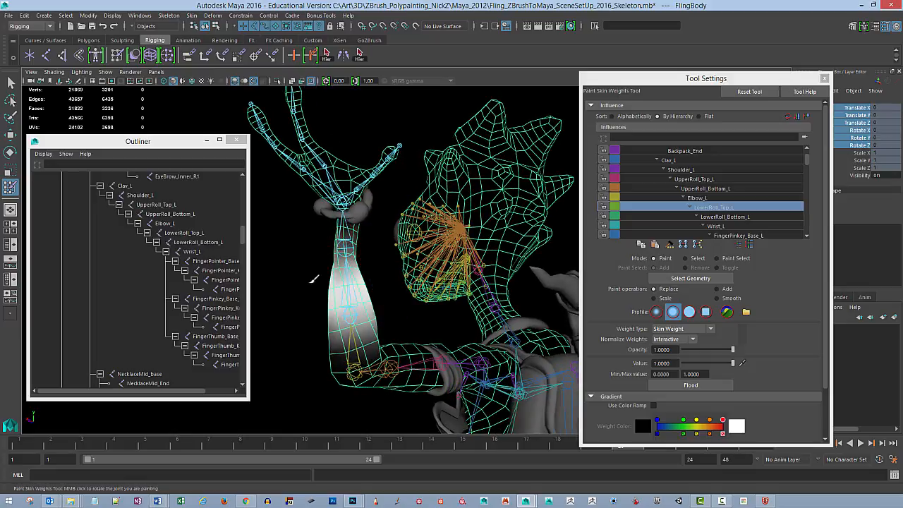
alt+drag(314, 279, 557, 268)
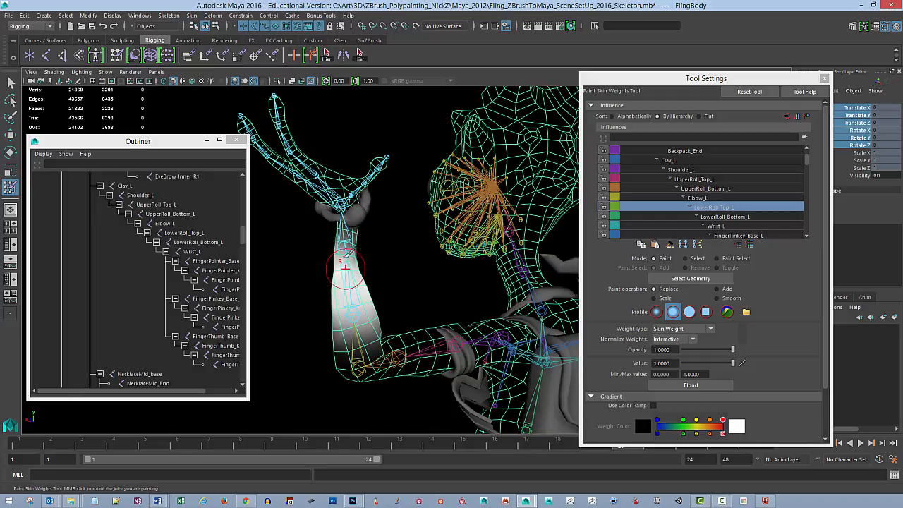
drag(347, 242, 351, 287)
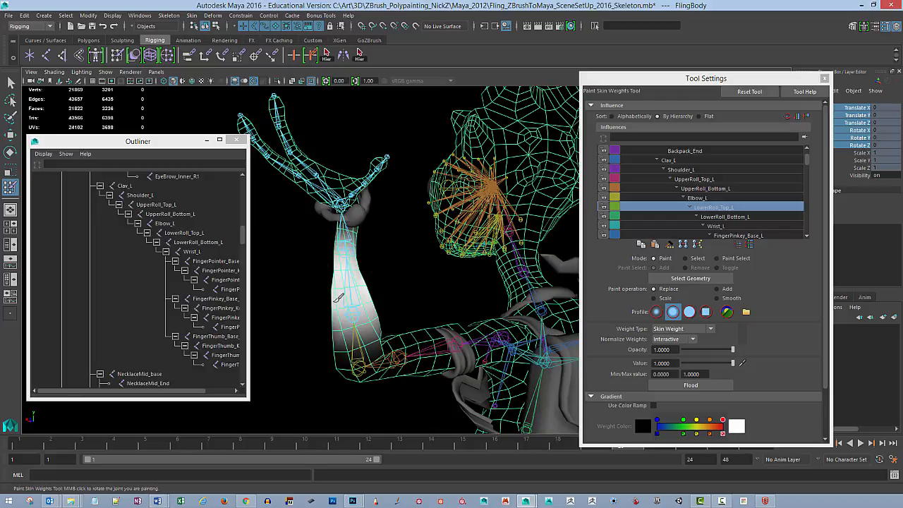
alt+drag(385, 237, 391, 256)
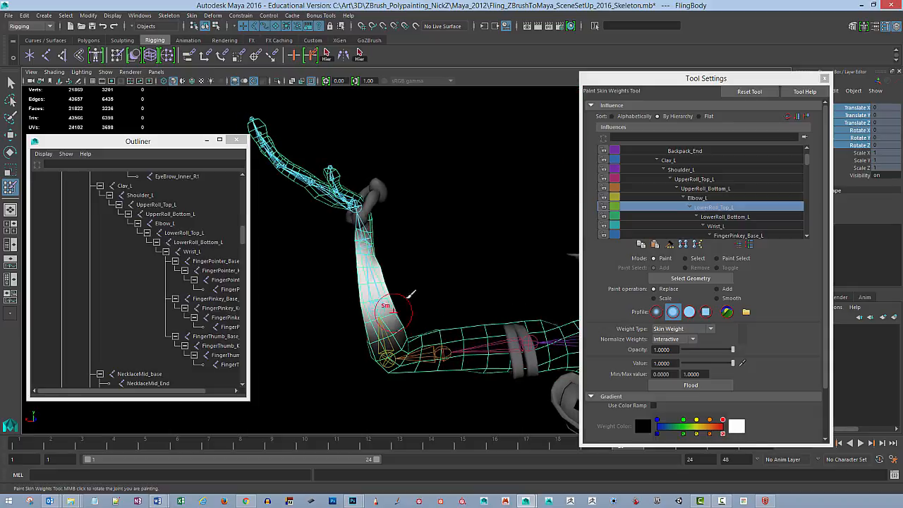
alt+drag(403, 299, 375, 264)
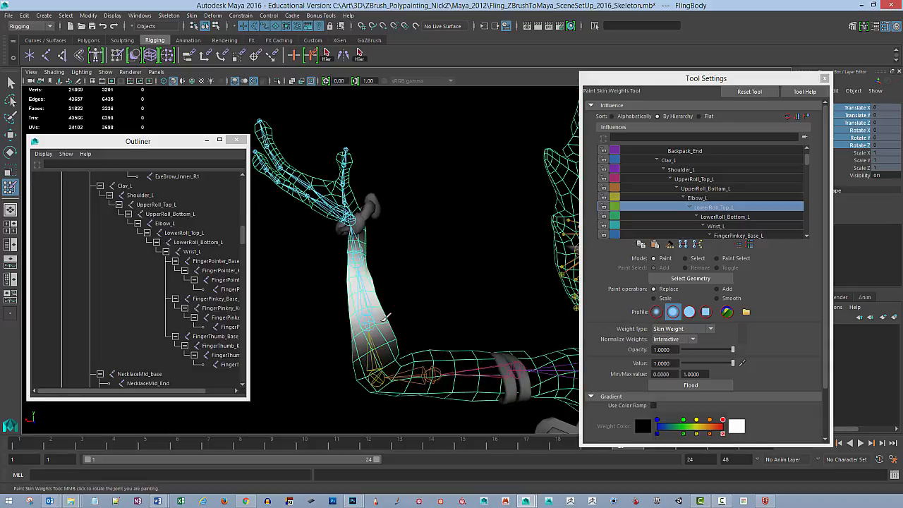
- Make Wrist_L the active influence to show its weights on the left hand
alt+drag(384, 318, 469, 247)
right_click(432, 246)
click(432, 221)
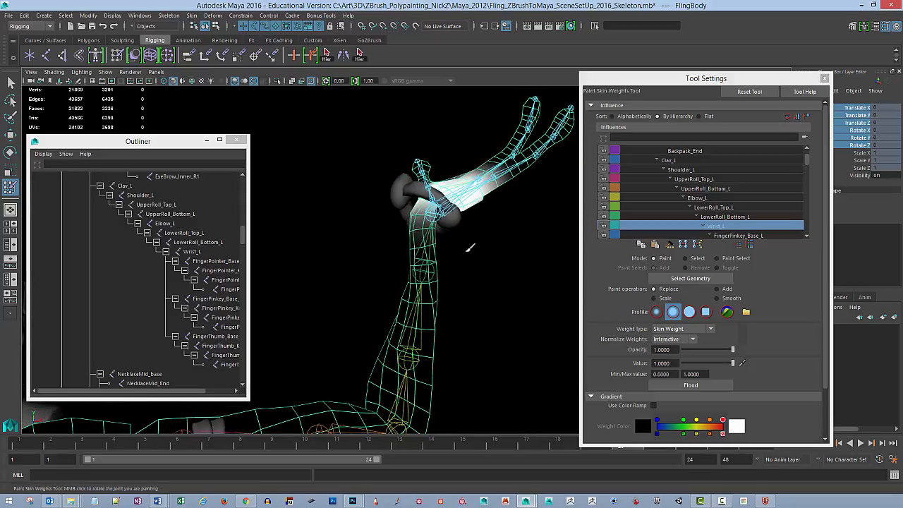
- Make LowerRoll_Bottom_L the active influence and paint its weight around the left forearm just below the wrist with Replace at value 1
right_click(426, 269)
click(438, 244)
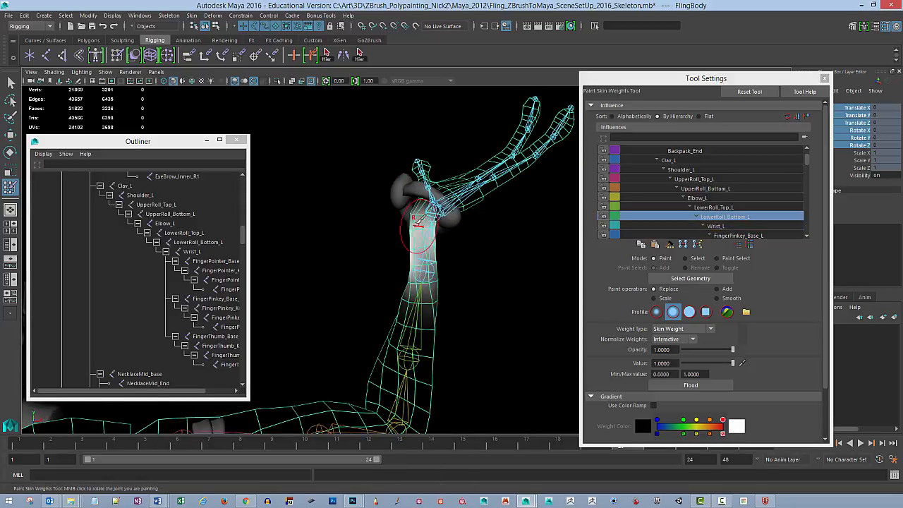
mouse_move(489, 222)
alt+mouse_down()
mouse_move(468, 269)
mouse_move(500, 257)
mouse_move(443, 231)
alt+mouse_up()
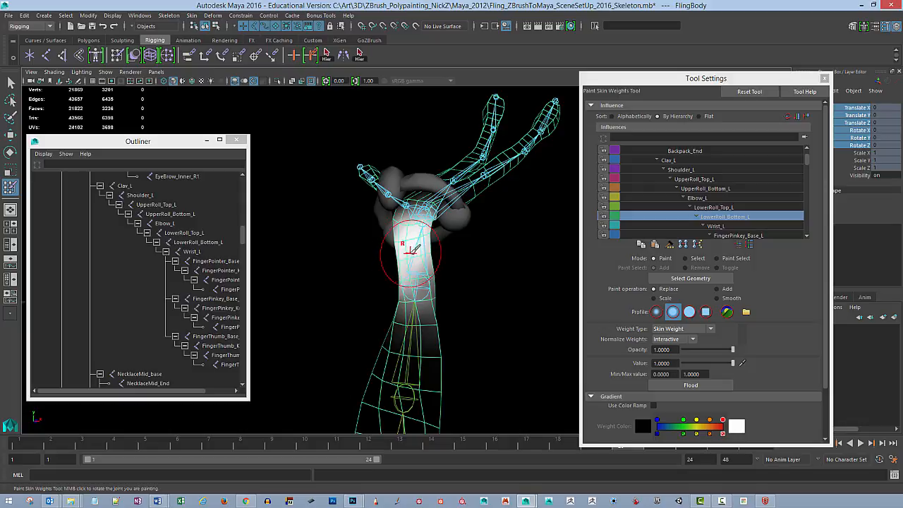
mouse_move(461, 241)
alt+mouse_down()
mouse_move(421, 234)
mouse_move(449, 275)
mouse_move(479, 289)
mouse_move(480, 228)
mouse_move(478, 268)
mouse_move(491, 271)
mouse_move(475, 288)
mouse_move(438, 245)
alt+mouse_up()
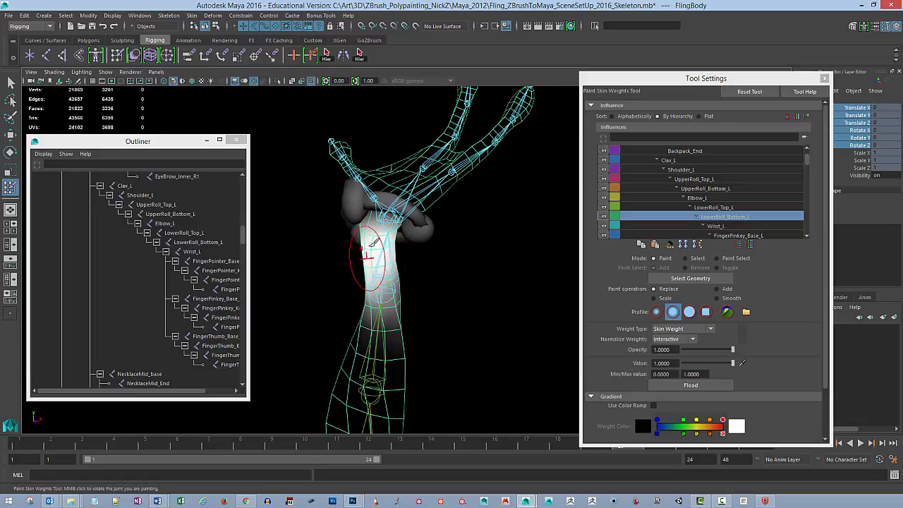
mouse_move(451, 275)
alt+mouse_down()
mouse_move(407, 252)
mouse_move(402, 269)
mouse_move(467, 254)
mouse_move(455, 274)
alt+mouse_up()
- Check the skin weights of the Elbow_L influence and of UpperRoll_Bottom_L by making each the active influence in turn
right_click(387, 311)
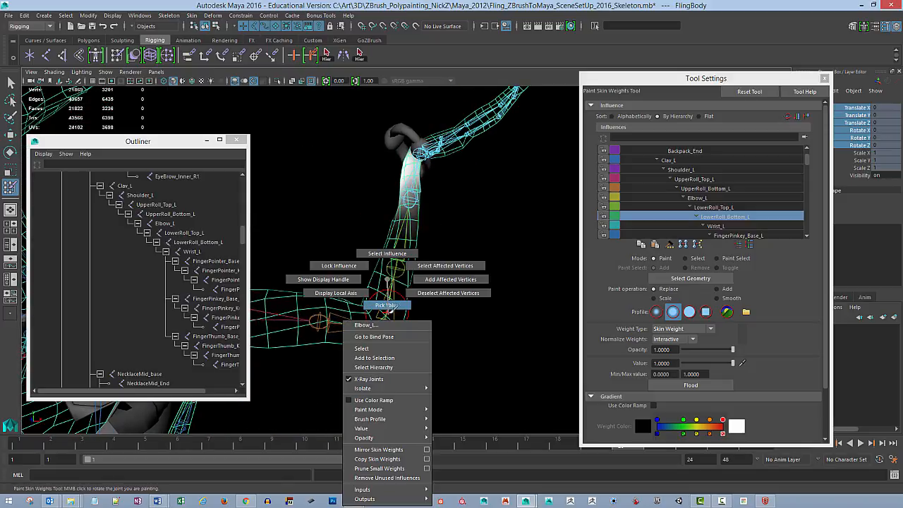
click(386, 253)
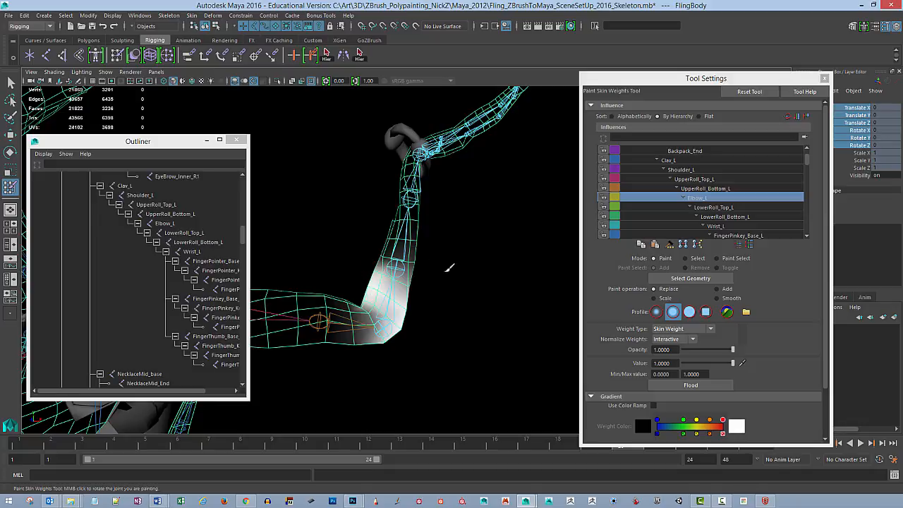
alt+drag(450, 268, 429, 280)
mouse_move(414, 309)
alt+middle_down()
mouse_move(474, 297)
mouse_move(462, 317)
alt+middle_up()
right_click(385, 311)
click(385, 254)
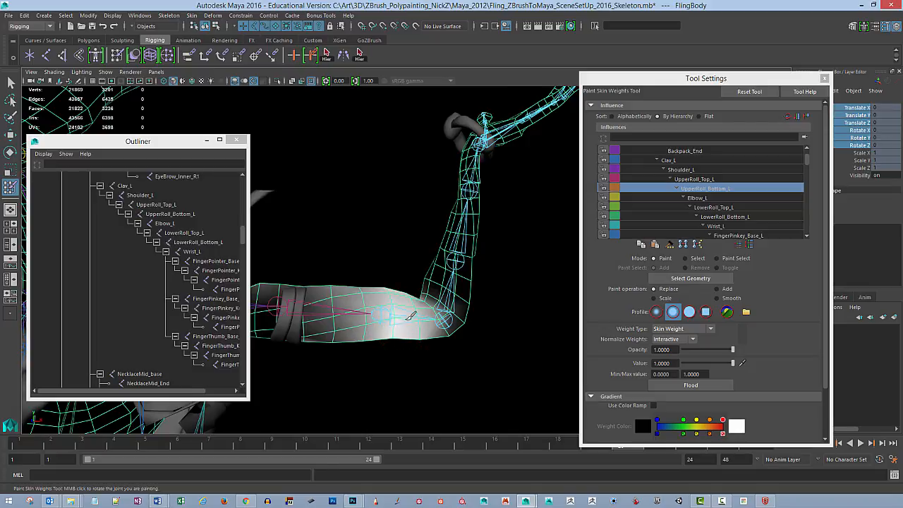
- Make UpperRoll_Top_L the active influence and paint its weight between the arm ring and the elbow with Replace at value 1
mouse_move(405, 328)
alt+mouse_down()
mouse_move(462, 305)
mouse_move(437, 297)
alt+mouse_up()
right_click(347, 271)
click(350, 246)
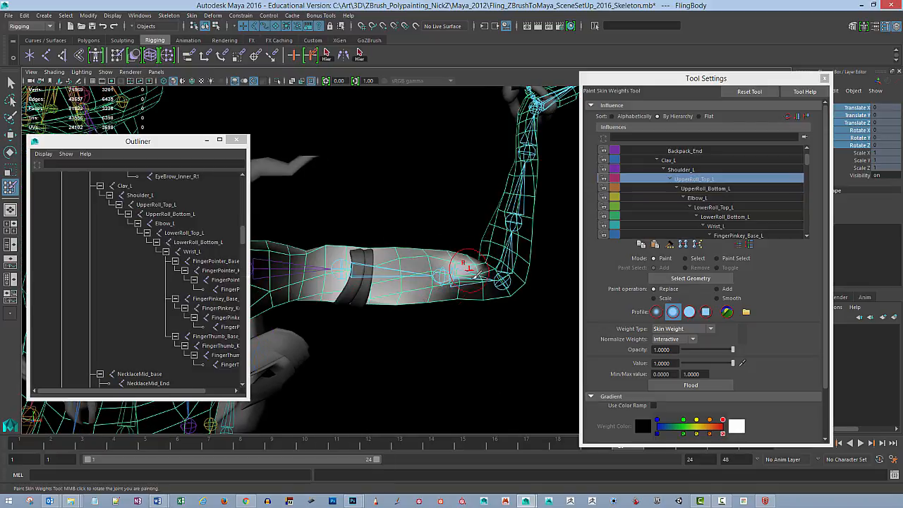
alt+drag(467, 298, 448, 297)
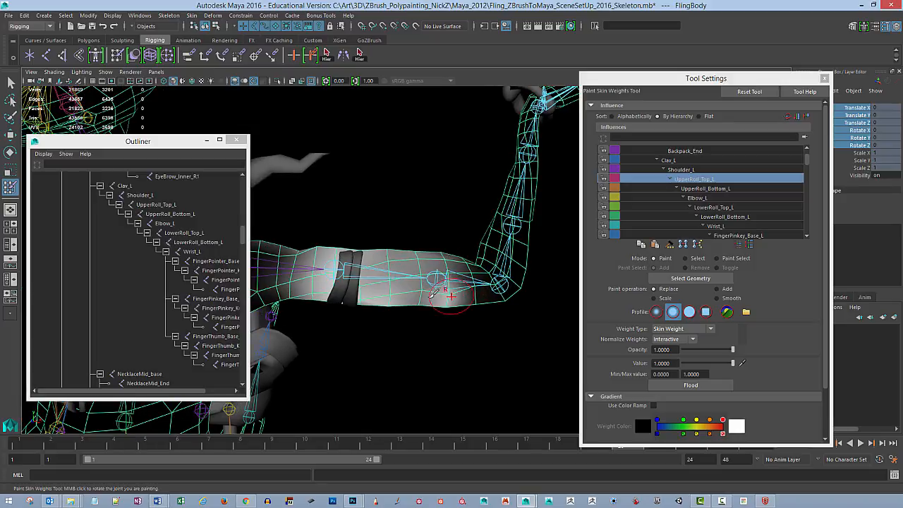
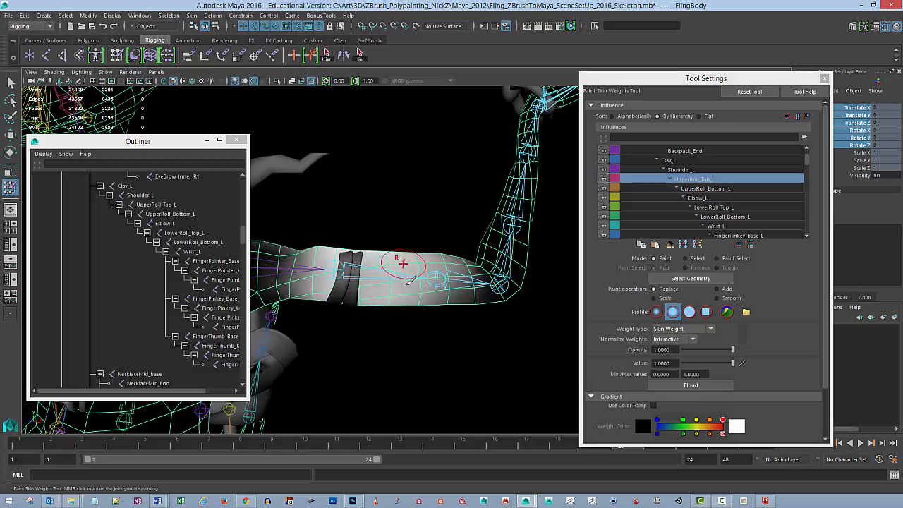
- Make Shoulder_L the active influence and examine its weights from the left shoulder to the upper arm
alt+drag(403, 262, 324, 288)
right_click(300, 277)
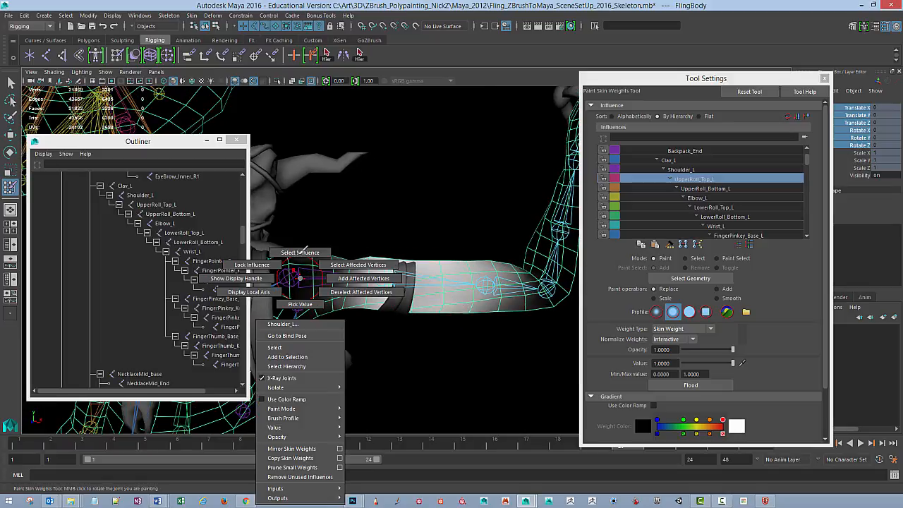
click(368, 259)
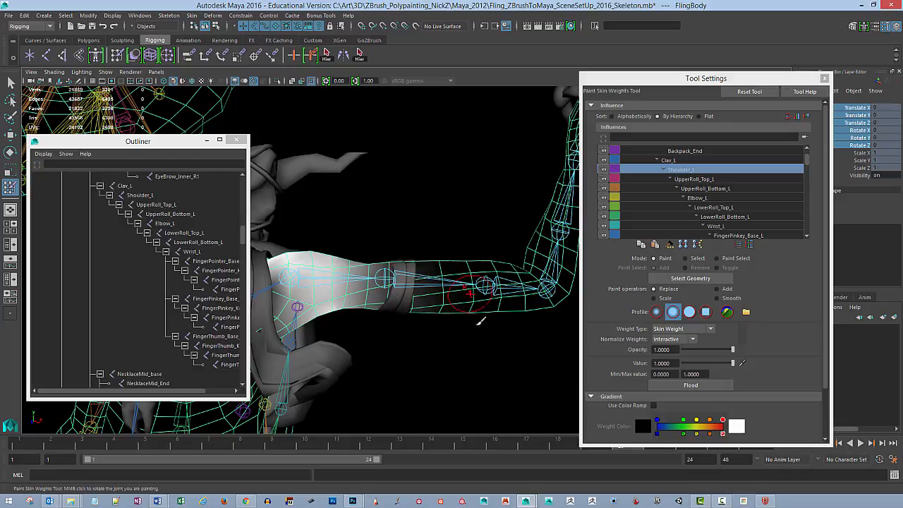
alt+drag(484, 310, 377, 280)
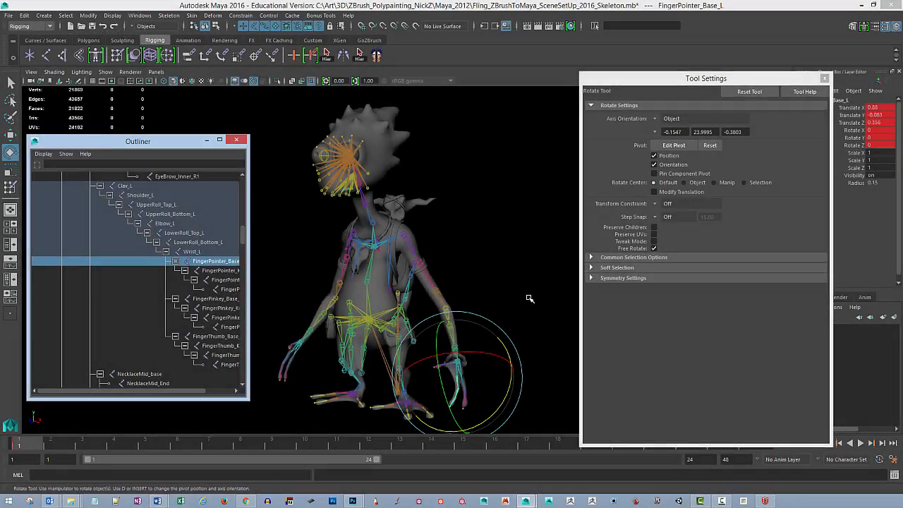
- Copy the body mesh's skin weights onto the arm rings, reviewing the Copy Skin Weights options before running the command
mouse_move(526, 302)
alt+mouse_down()
mouse_move(540, 305)
mouse_move(520, 289)
alt+mouse_up()
alt+right_drag(520, 288, 571, 294)
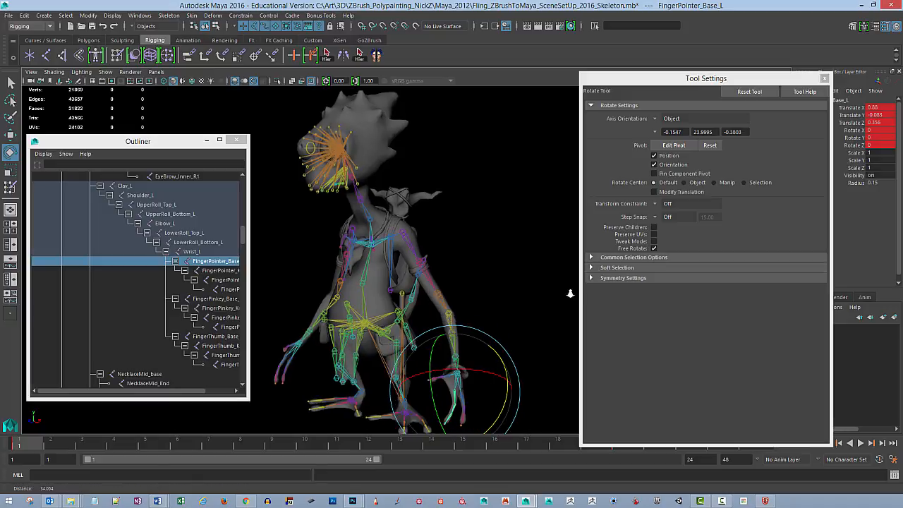
alt+drag(571, 295, 523, 270)
alt+right_drag(523, 270, 534, 296)
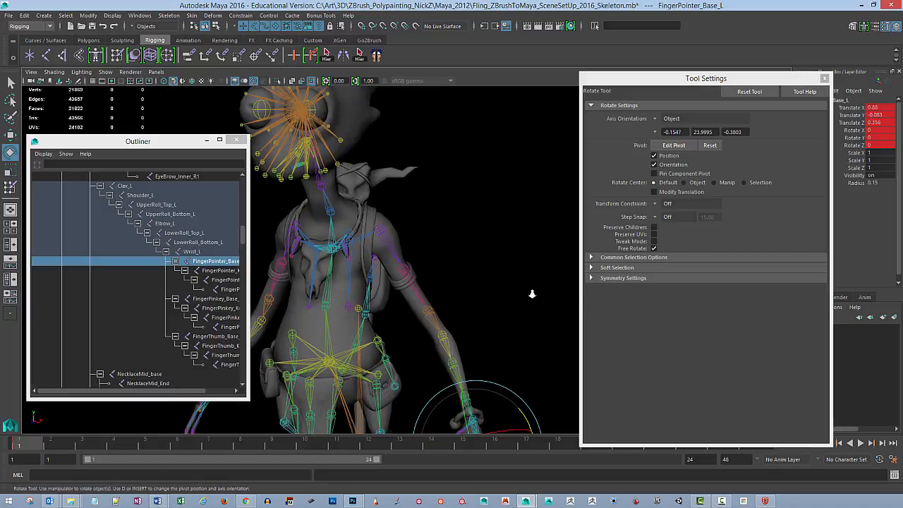
click(454, 313)
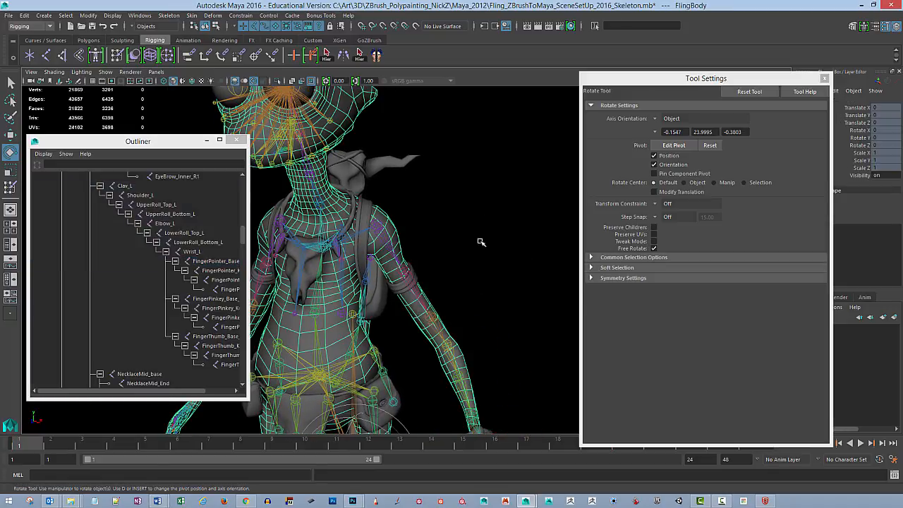
alt+drag(493, 284, 435, 268)
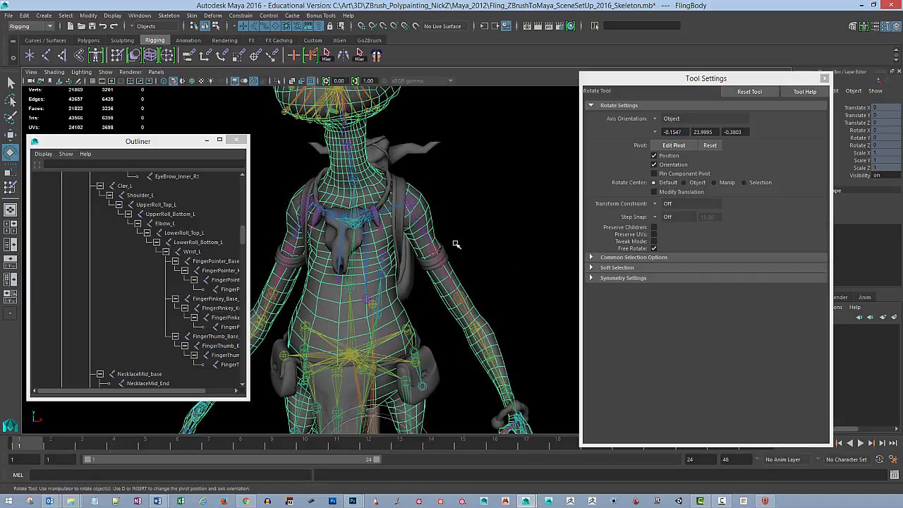
click(441, 252)
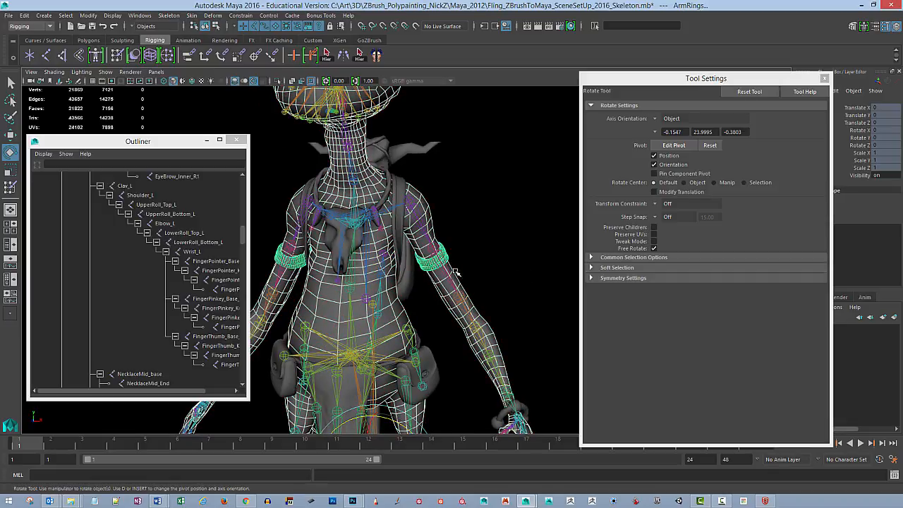
alt+drag(496, 263, 447, 163)
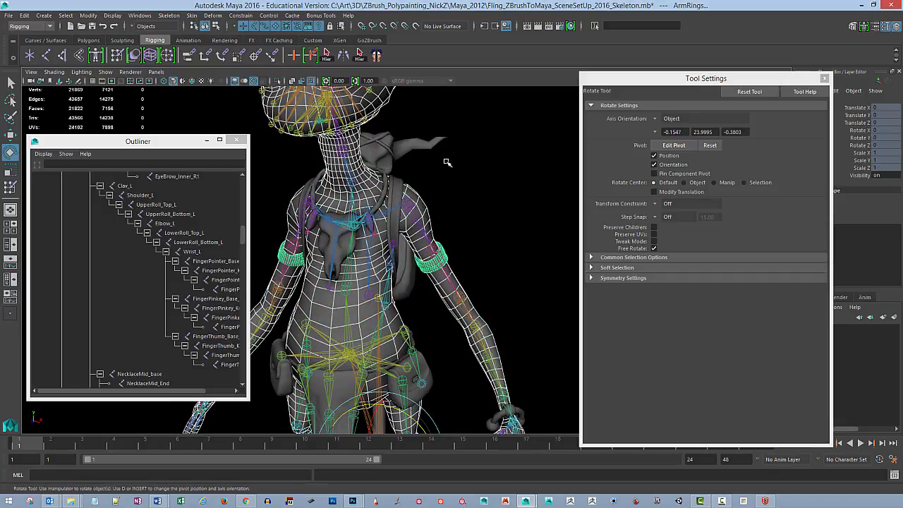
click(193, 15)
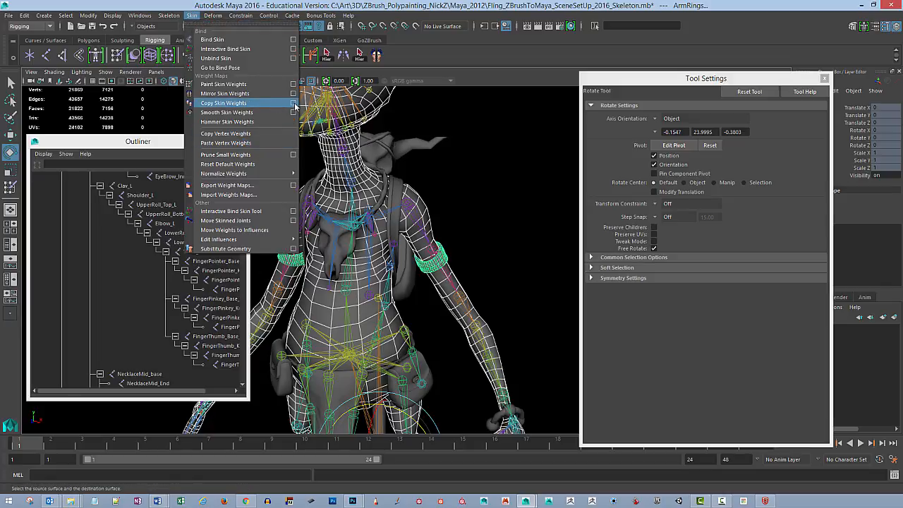
click(293, 103)
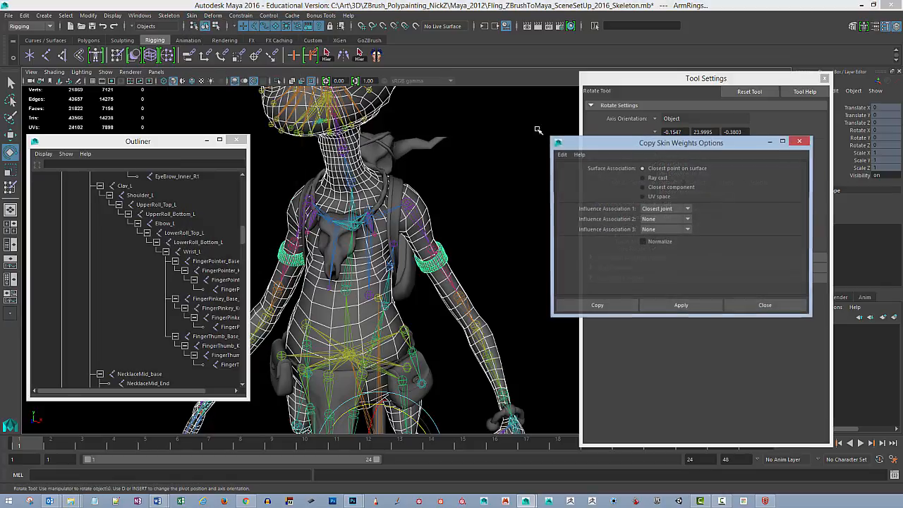
click(799, 142)
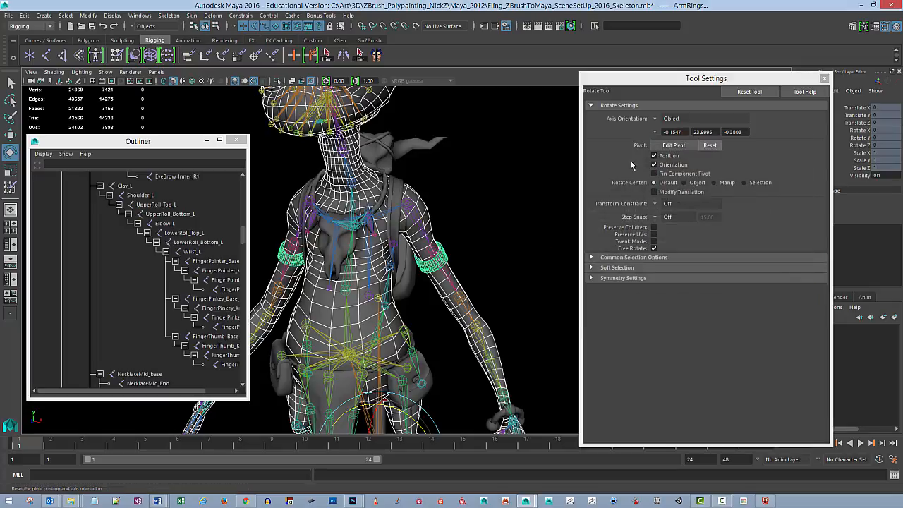
click(193, 16)
click(266, 103)
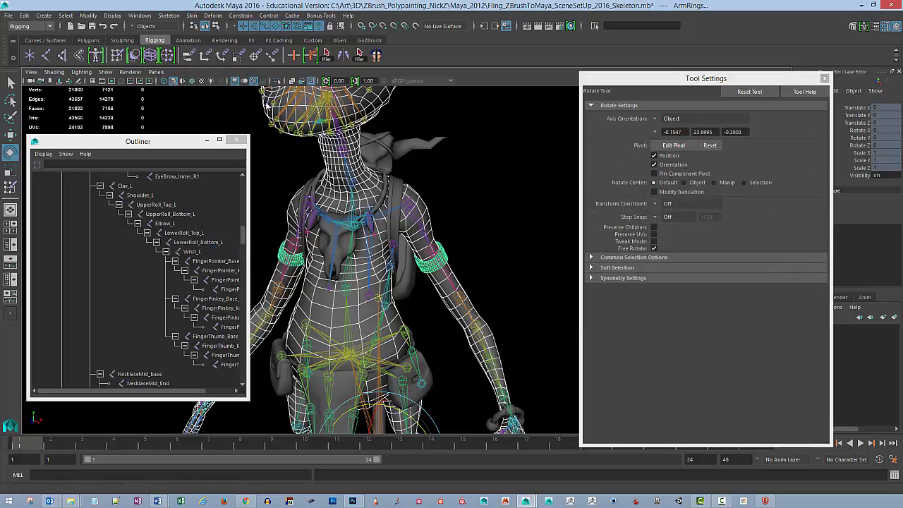
click(502, 243)
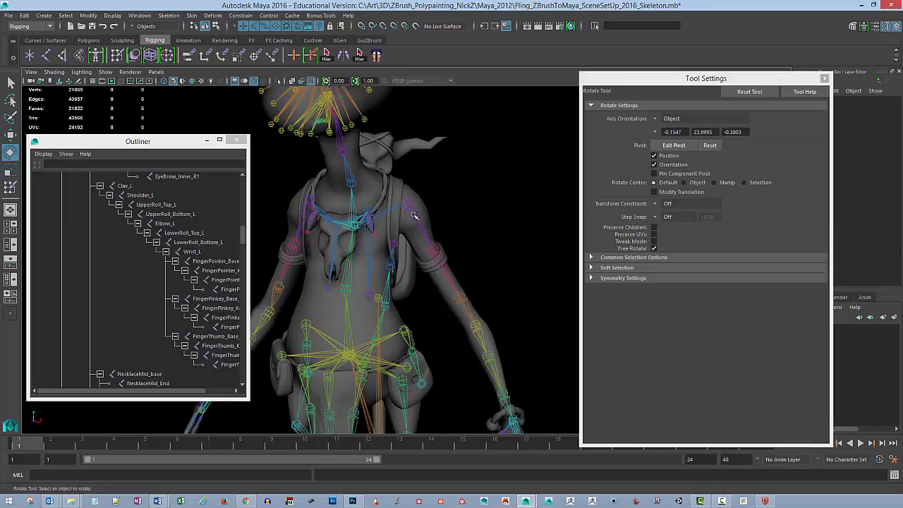
- Copy the body mesh's skin weights onto the backpack straps with Copy Skin Weights
alt+drag(457, 200, 494, 210)
click(397, 197)
click(465, 201)
click(412, 208)
click(392, 276)
click(193, 16)
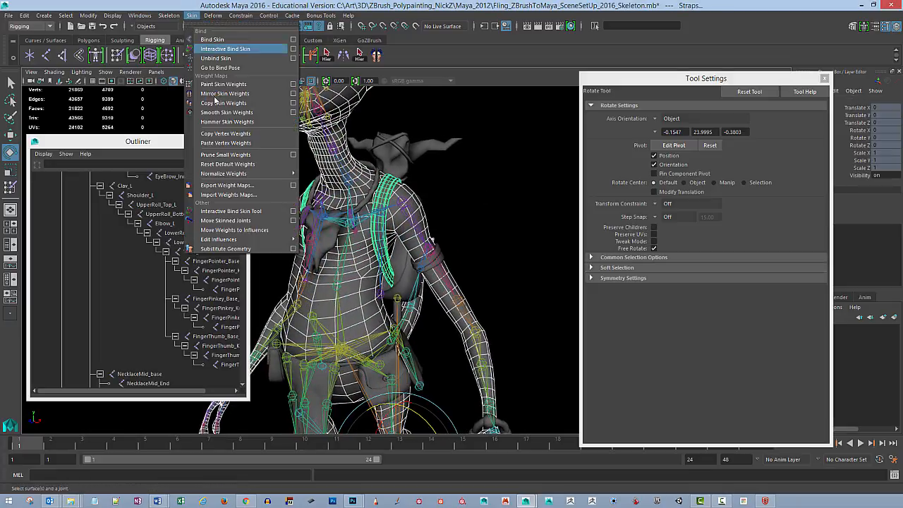
click(250, 104)
click(484, 257)
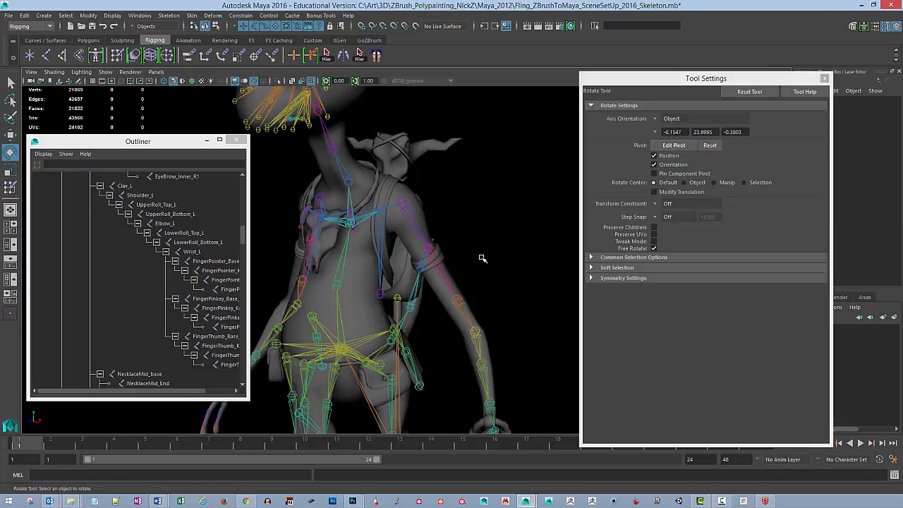
- Rotate the Shoulder_L joint about 49 degrees in Z to test how the arm ring and strap follow the body
alt+drag(482, 258, 496, 257)
click(424, 222)
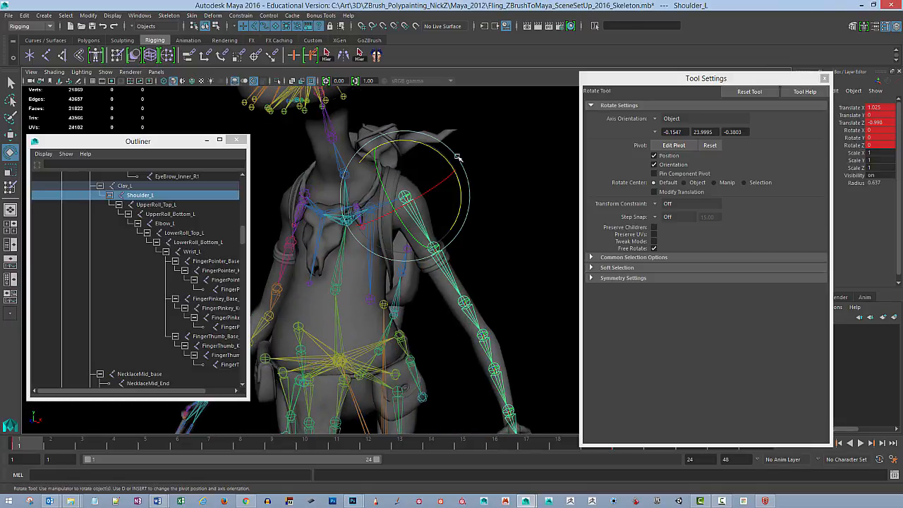
drag(446, 160, 390, 252)
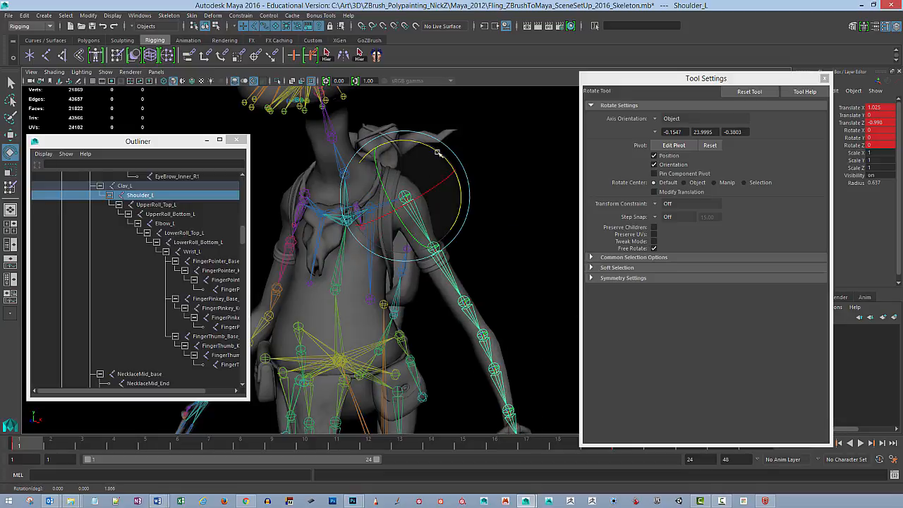
drag(437, 153, 493, 196)
click(495, 232)
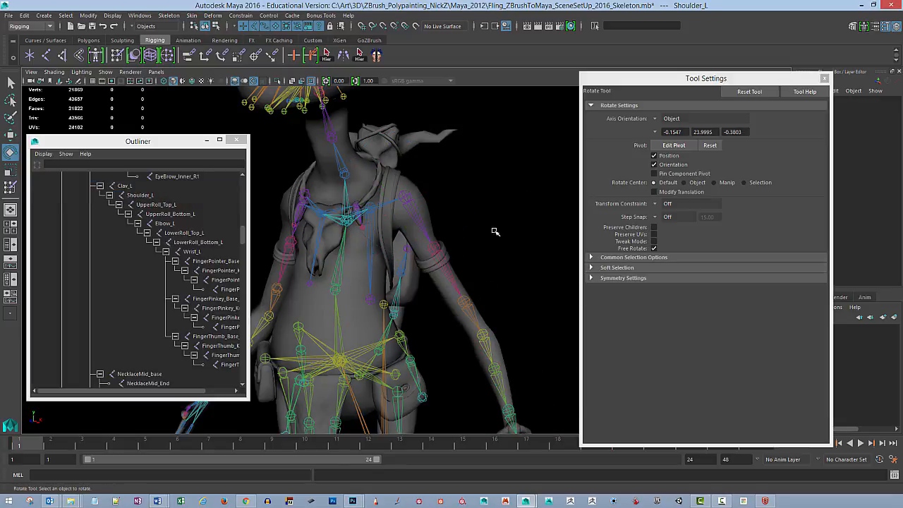
alt+drag(408, 227, 425, 213)
click(414, 202)
drag(443, 150, 401, 145)
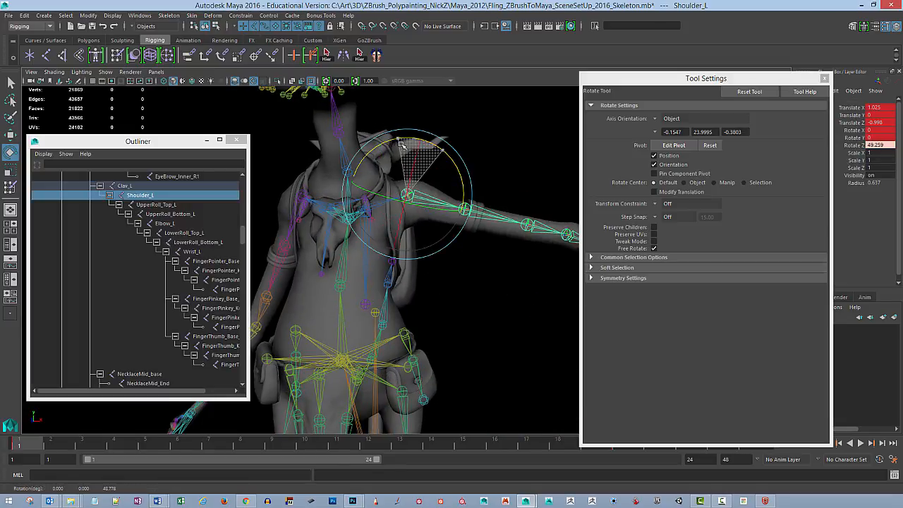
- Scrub and play the arm animation from frame 1, examining how the left shoulder, arm ring and strap deform up close
drag(40, 443, 434, 437)
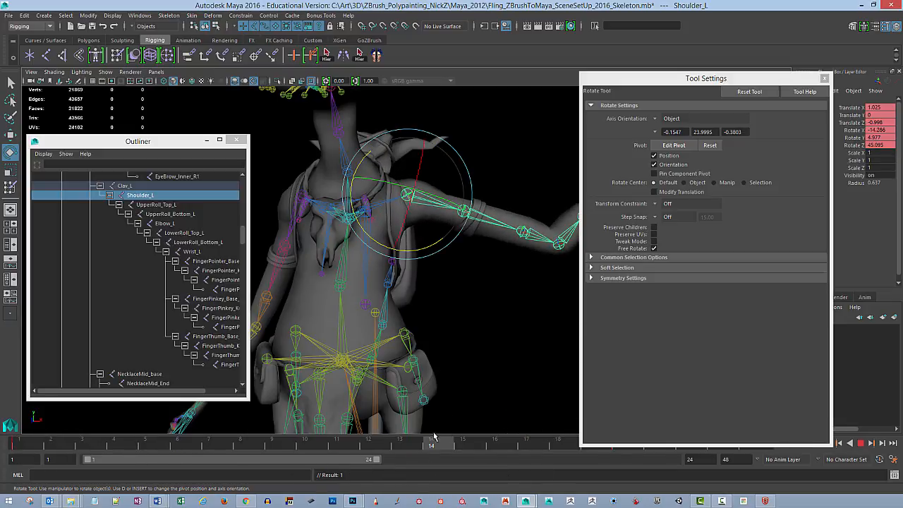
alt+drag(525, 259, 471, 339)
alt+right_drag(471, 339, 478, 351)
alt+drag(478, 351, 474, 383)
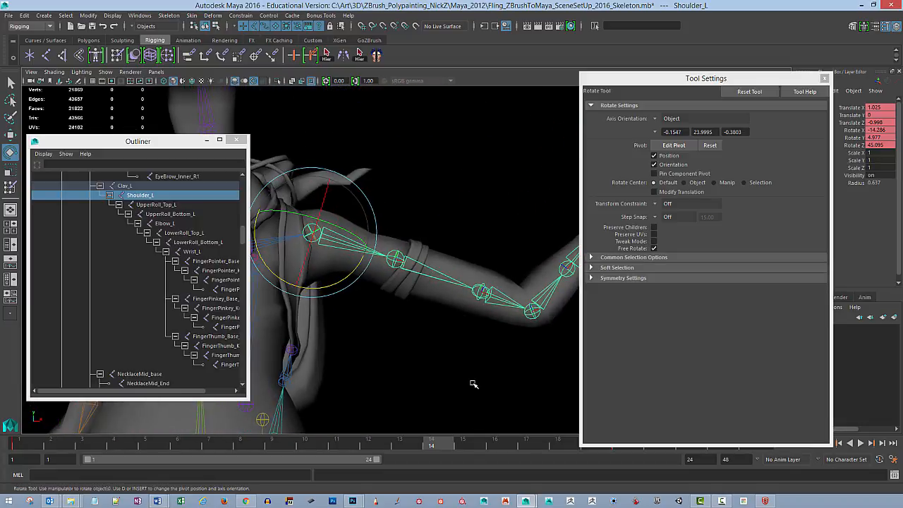
key(alt+v)
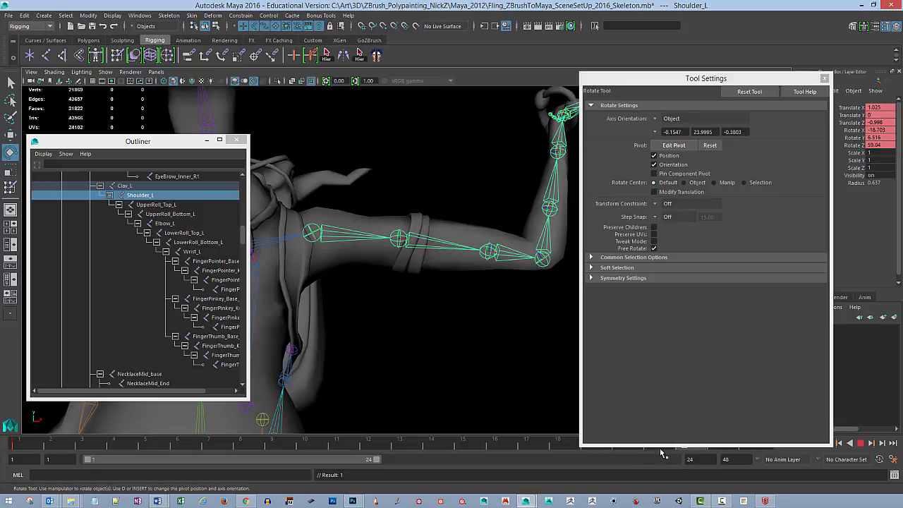
drag(464, 439, 16, 460)
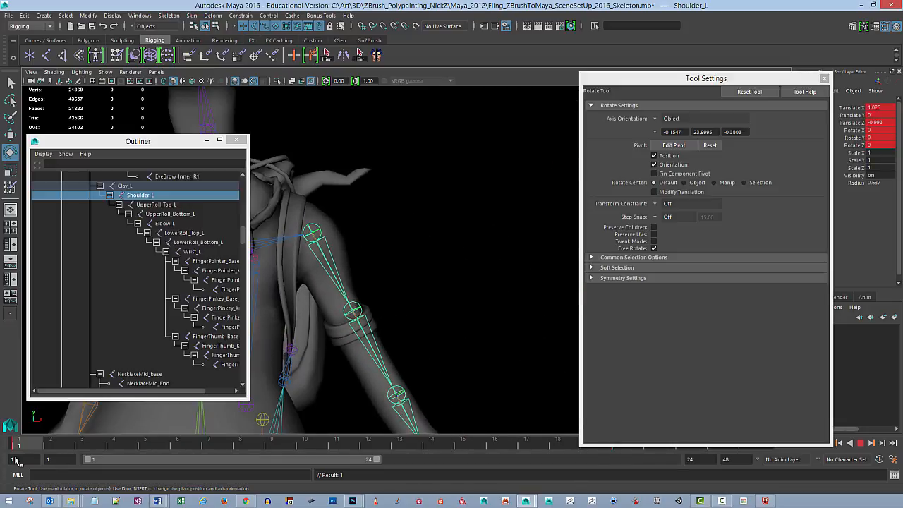
mouse_move(447, 286)
alt+mouse_down()
mouse_move(472, 285)
mouse_move(455, 264)
mouse_move(459, 244)
mouse_move(498, 243)
mouse_move(477, 252)
mouse_move(534, 260)
mouse_move(486, 250)
alt+mouse_up()
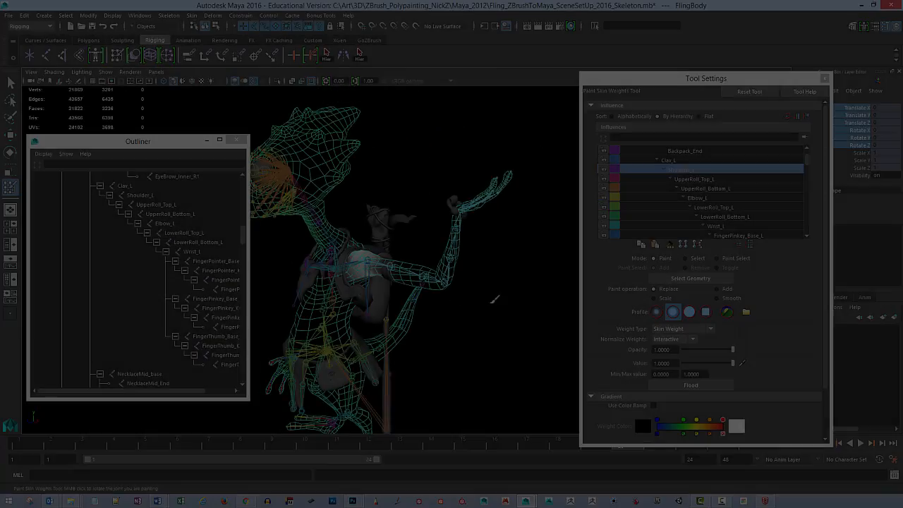
mouse_move(495, 299)
alt+mouse_down()
mouse_move(514, 280)
mouse_move(516, 247)
mouse_move(522, 272)
mouse_move(494, 272)
mouse_move(483, 249)
mouse_move(500, 299)
alt+mouse_up()
alt+middle_drag(500, 299, 533, 283)
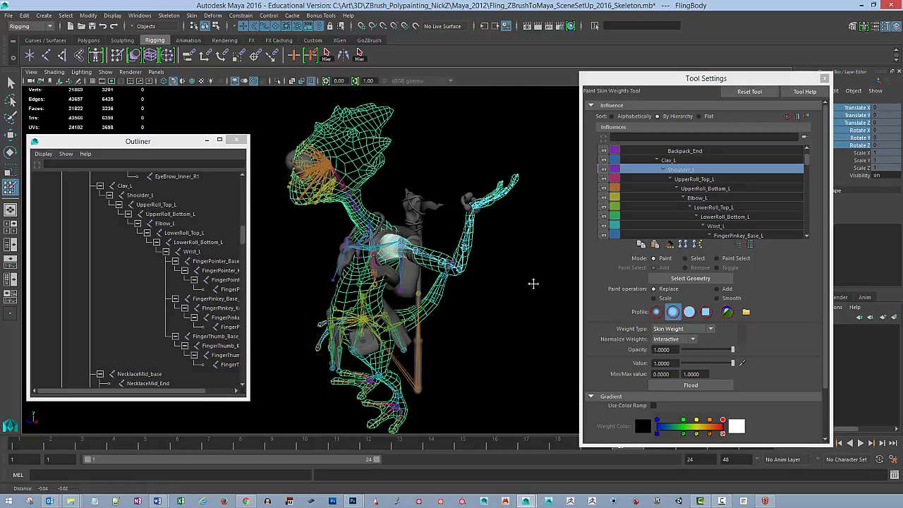
- Leave the Paint Skin Weights tool, deselect the body mesh and frame the whole character from the front
mouse_move(516, 268)
alt+mouse_down()
mouse_move(468, 262)
mouse_move(544, 264)
mouse_move(514, 262)
mouse_move(504, 289)
mouse_move(490, 282)
mouse_move(510, 290)
mouse_move(482, 303)
mouse_move(495, 307)
mouse_move(505, 282)
alt+mouse_up()
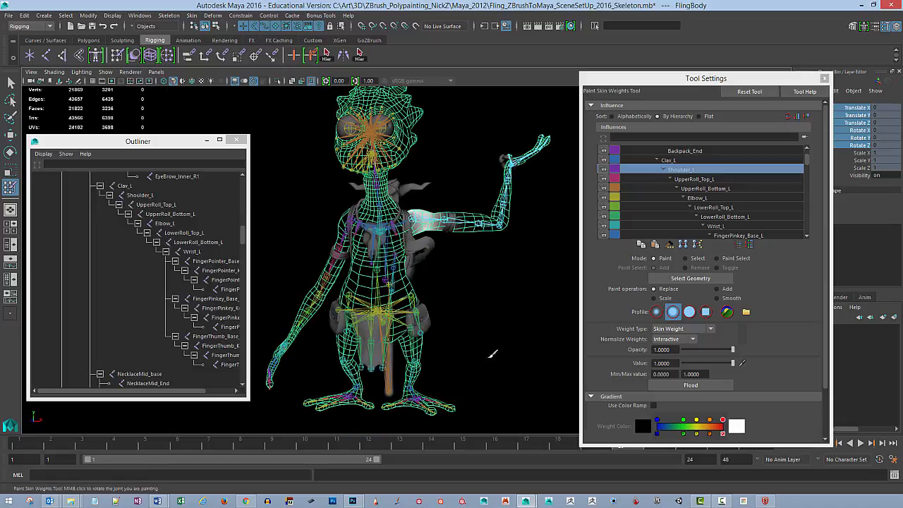
key(q)
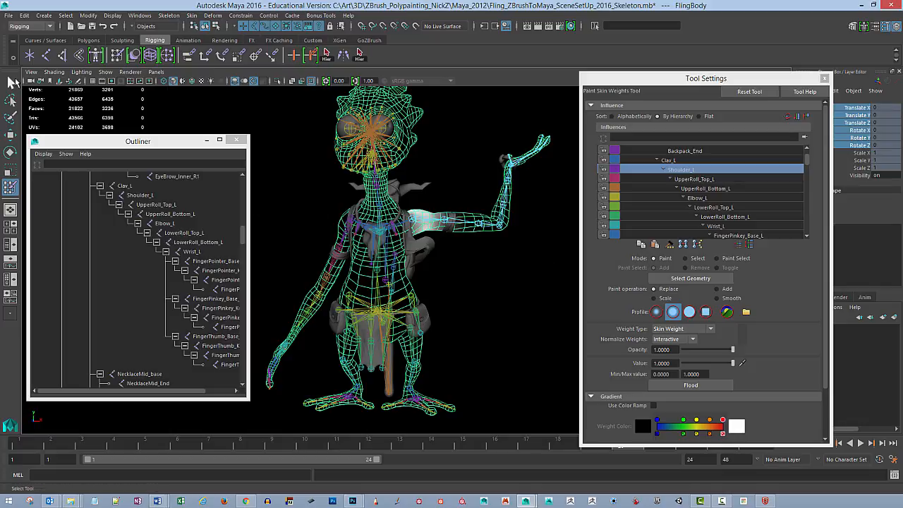
click(470, 286)
alt+drag(470, 286, 530, 285)
alt+middle_drag(530, 285, 552, 304)
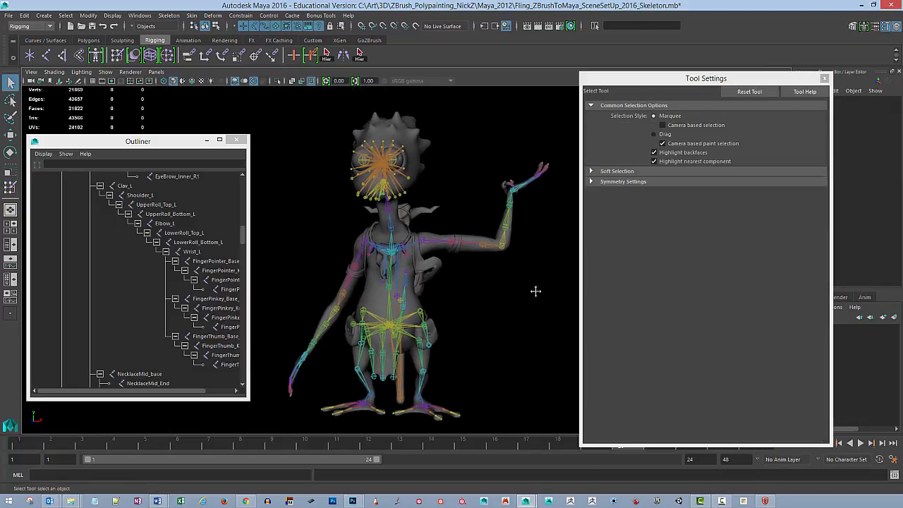
mouse_move(536, 290)
alt+mouse_down()
mouse_move(496, 298)
mouse_move(535, 292)
alt+mouse_up()
mouse_move(536, 290)
alt+middle_down()
mouse_move(525, 290)
mouse_move(538, 289)
alt+middle_up()
alt+right_drag(537, 289, 542, 272)
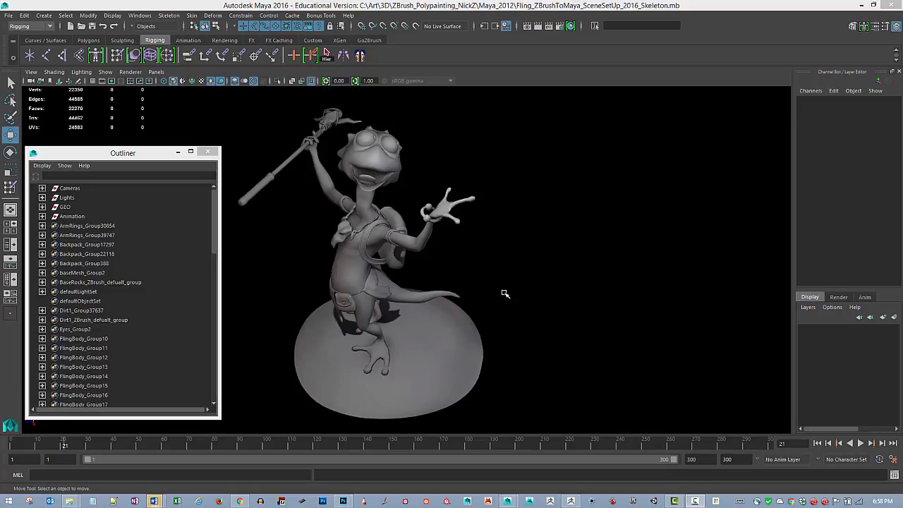
- In the posed character's scene, go to frame 20 and expand the GEO group in the Outliner
alt+drag(506, 292, 605, 292)
drag(64, 451, 61, 453)
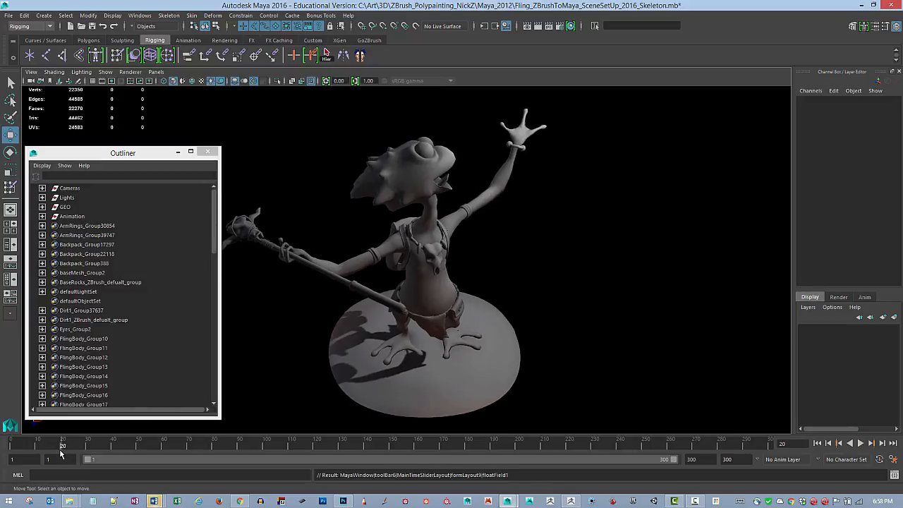
mouse_move(565, 257)
alt+mouse_down()
mouse_move(459, 264)
mouse_move(413, 247)
mouse_move(522, 233)
mouse_move(569, 250)
mouse_move(555, 259)
alt+mouse_up()
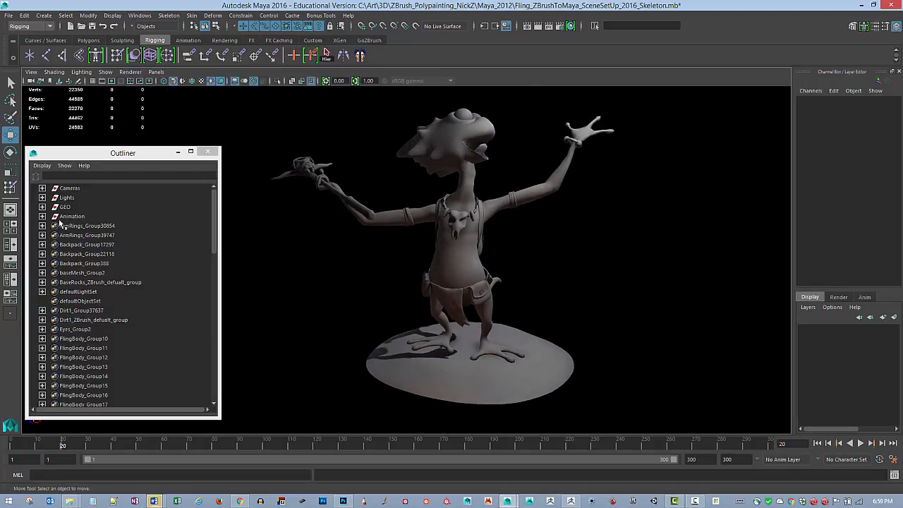
click(43, 207)
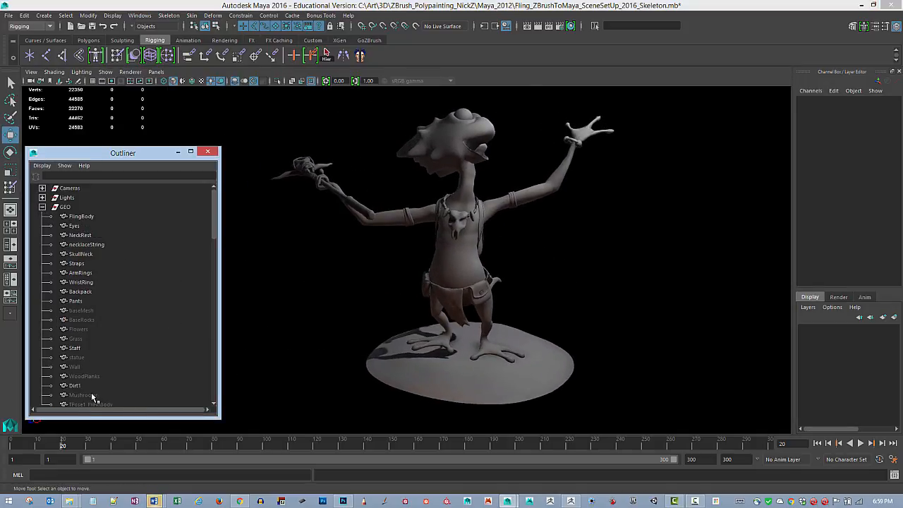
click(377, 377)
click(613, 294)
- Examine the posed character from several sides, checking the raised arms, shoulders and staff hand
alt+drag(613, 294, 591, 301)
alt+right_drag(590, 301, 594, 322)
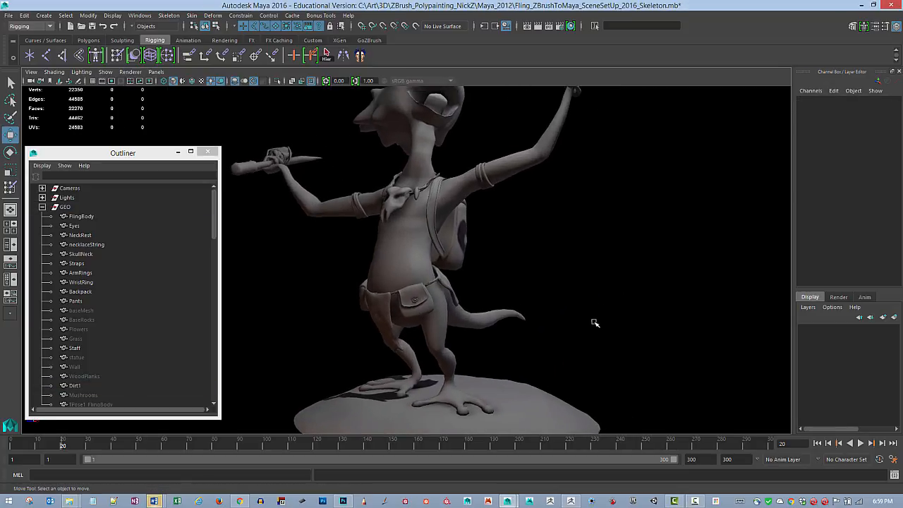
alt+drag(594, 322, 648, 324)
alt+right_drag(648, 324, 605, 280)
alt+drag(604, 280, 565, 288)
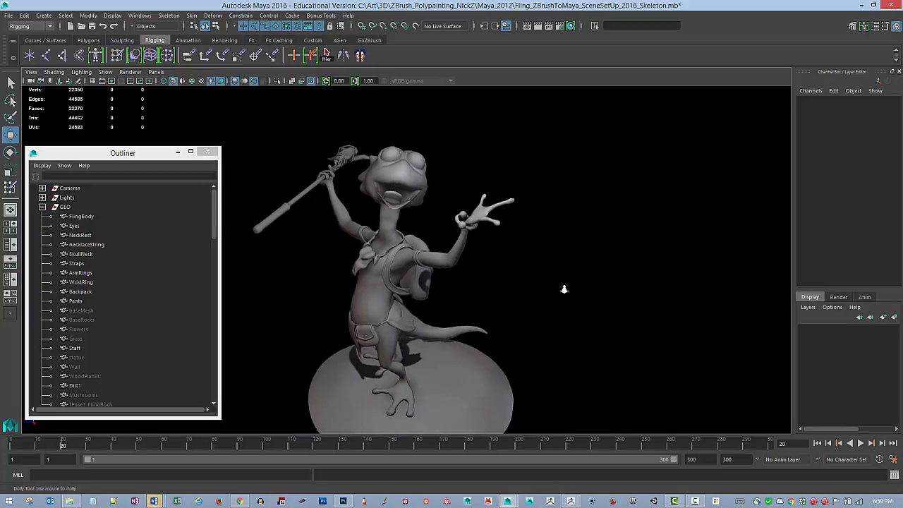
alt+right_drag(565, 288, 611, 271)
alt+drag(611, 271, 623, 289)
click(447, 212)
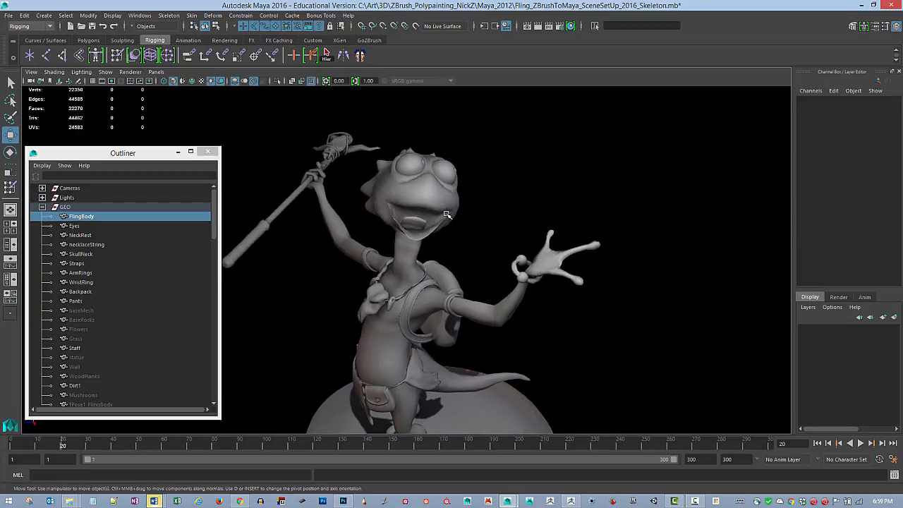
click(523, 213)
alt+drag(523, 213, 575, 214)
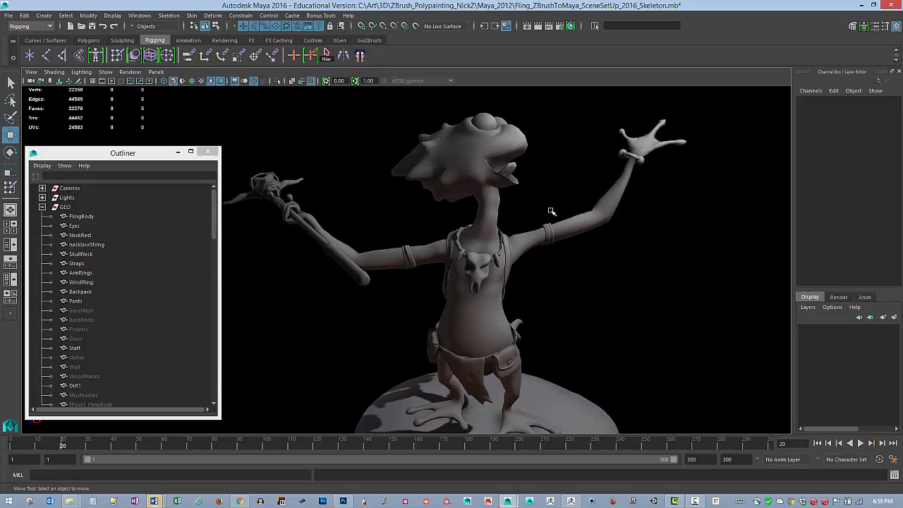
alt+drag(534, 292, 609, 269)
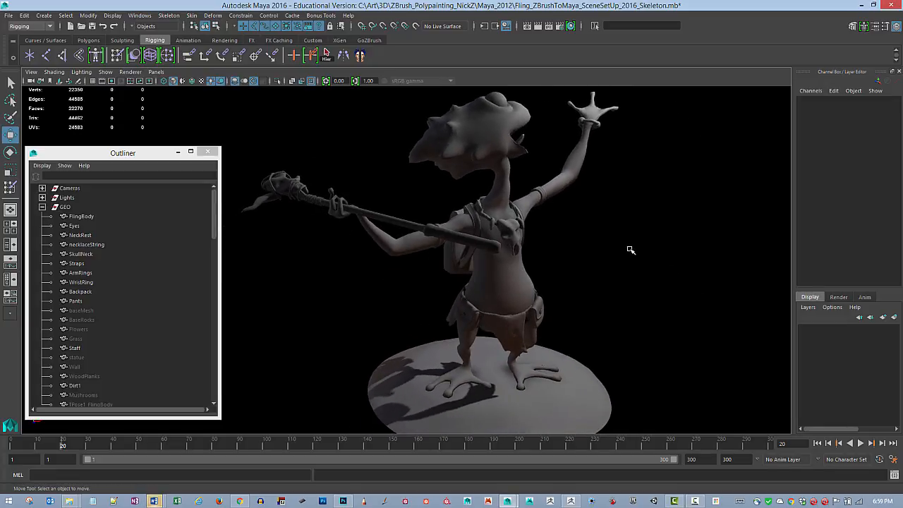
- Inspect how the FlingBody mesh and the Straps deform around the raised shoulder
click(564, 193)
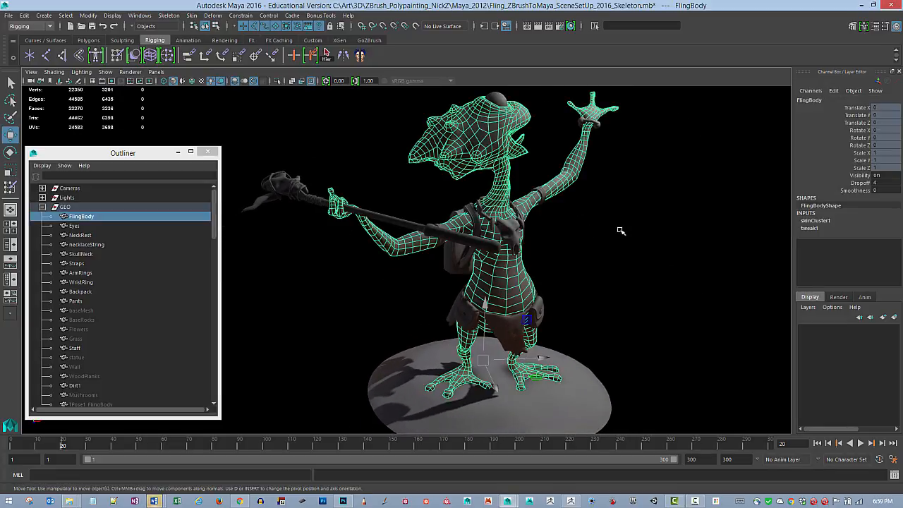
alt+drag(621, 228, 513, 235)
scroll(513, 235, up, 6)
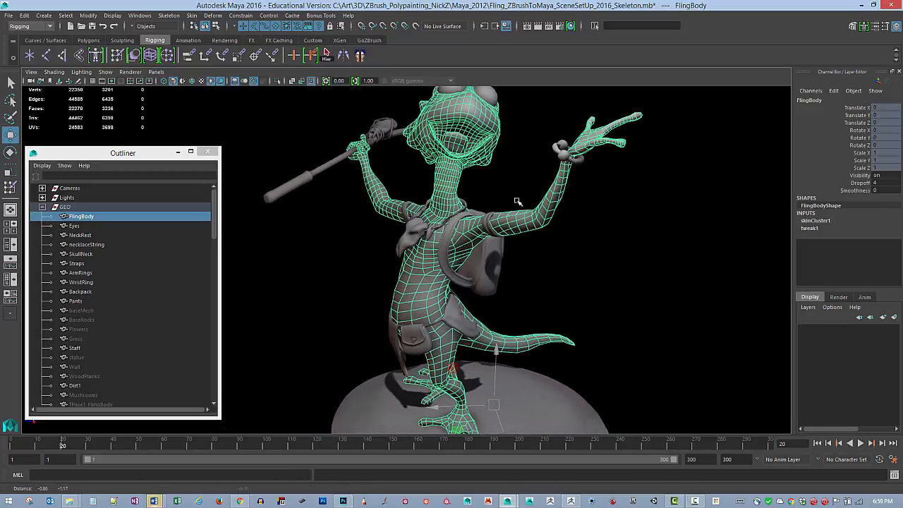
click(457, 221)
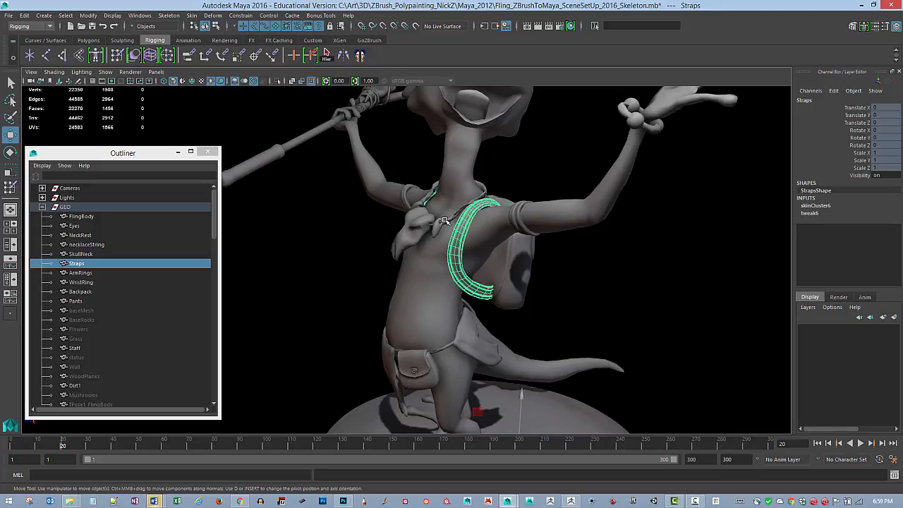
click(505, 183)
alt+drag(504, 177, 534, 182)
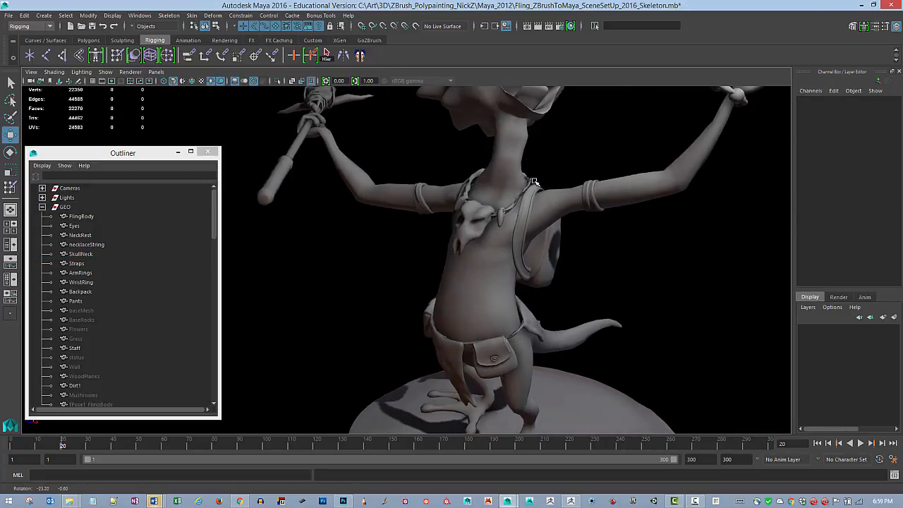
scroll(602, 204, down, 6)
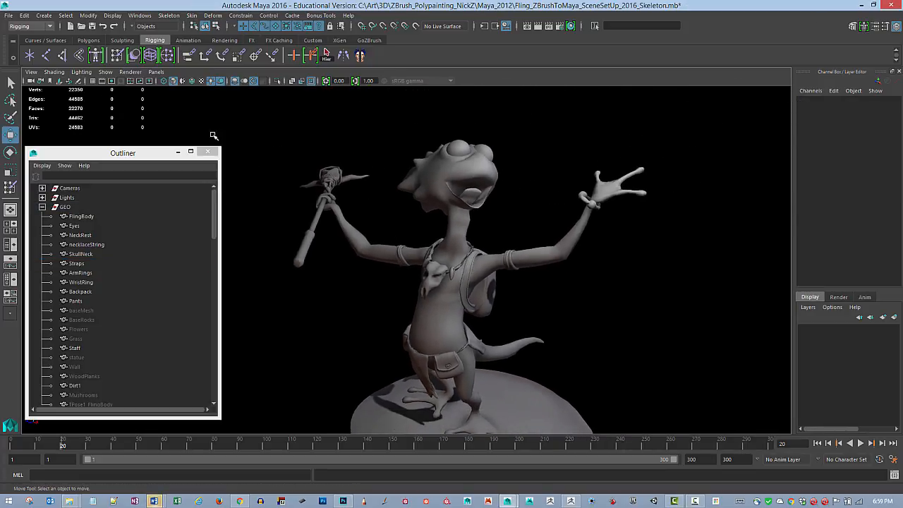
- Display the joints in the viewport and pick the Staff_Grab joint with the Rotate tool to inspect it
click(106, 71)
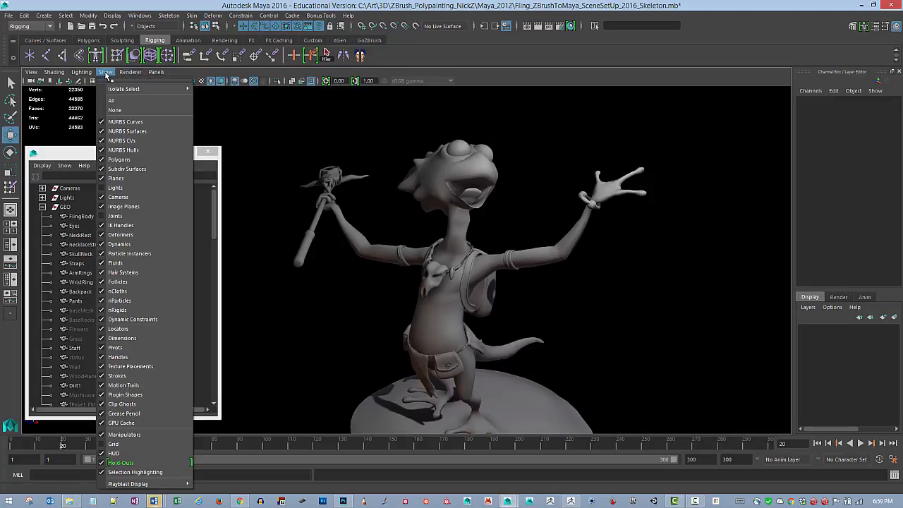
click(137, 218)
alt+drag(591, 280, 333, 168)
click(371, 190)
key(e)
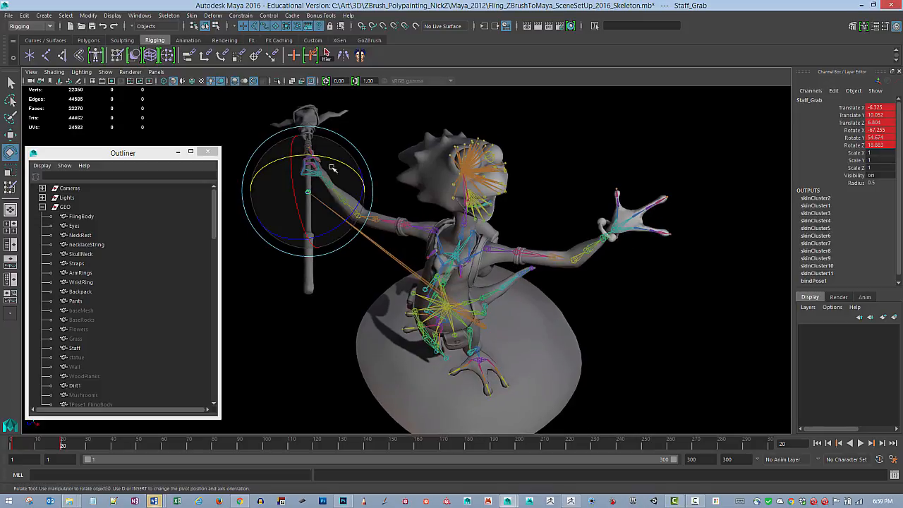
click(478, 117)
- Examine how the joints run through the staff-holding hand, wrist and forearm, up close and in the full figure
alt+drag(570, 212, 528, 201)
scroll(528, 201, up, 5)
alt+middle_drag(418, 204, 563, 246)
alt+drag(562, 246, 465, 214)
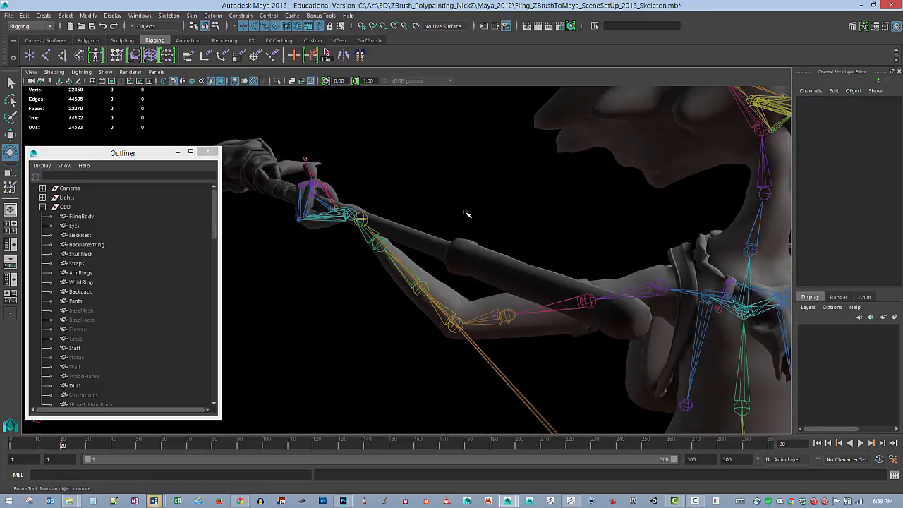
scroll(484, 195, up, 4)
alt+middle_drag(484, 196, 580, 220)
mouse_move(580, 221)
alt+mouse_down()
mouse_move(546, 219)
mouse_move(577, 236)
mouse_move(605, 202)
mouse_move(624, 205)
mouse_move(574, 211)
alt+mouse_up()
click(406, 145)
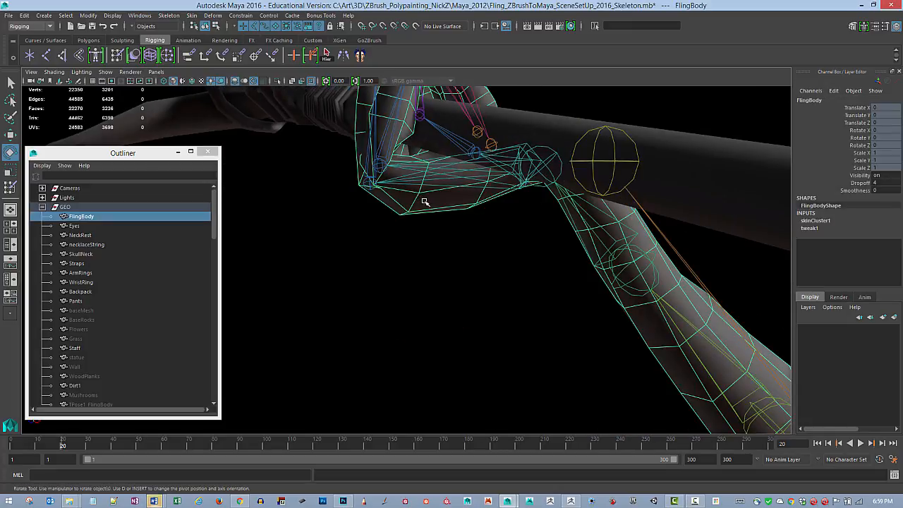
alt+drag(425, 202, 426, 194)
click(531, 130)
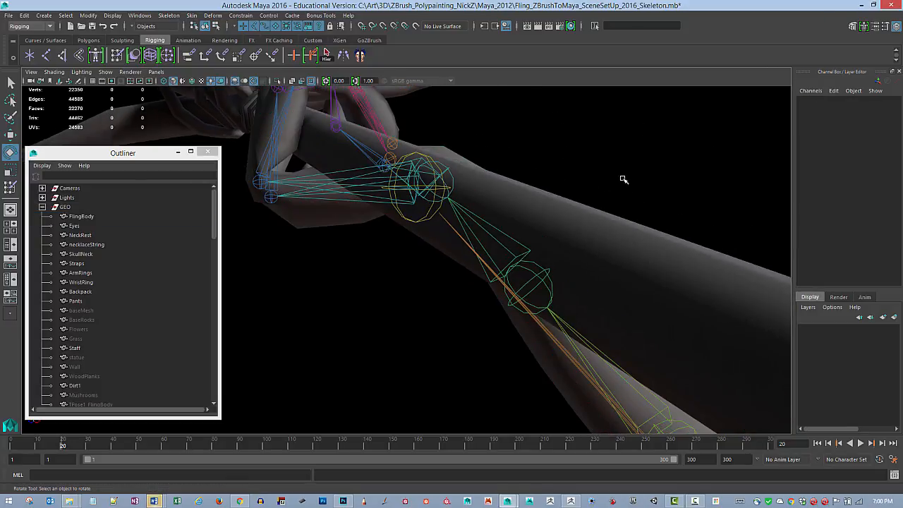
mouse_move(624, 180)
alt+mouse_down()
mouse_move(456, 162)
mouse_move(583, 202)
mouse_move(532, 207)
mouse_move(591, 181)
mouse_move(558, 175)
mouse_move(588, 170)
mouse_move(562, 191)
mouse_move(597, 200)
mouse_move(524, 200)
mouse_move(641, 206)
mouse_move(582, 242)
mouse_move(618, 170)
alt+mouse_up()
alt+drag(586, 210, 638, 264)
scroll(607, 249, down, 3)
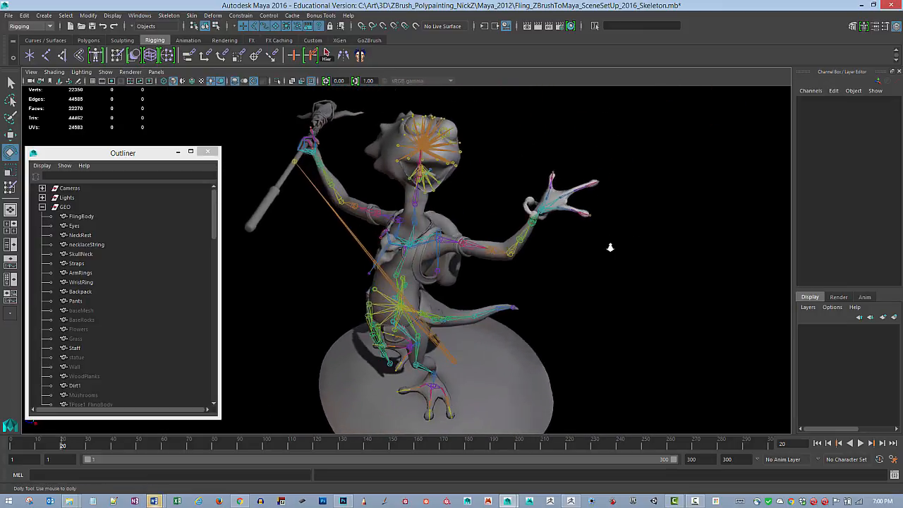
mouse_move(603, 248)
alt+mouse_down()
mouse_move(522, 244)
mouse_move(614, 237)
alt+mouse_up()
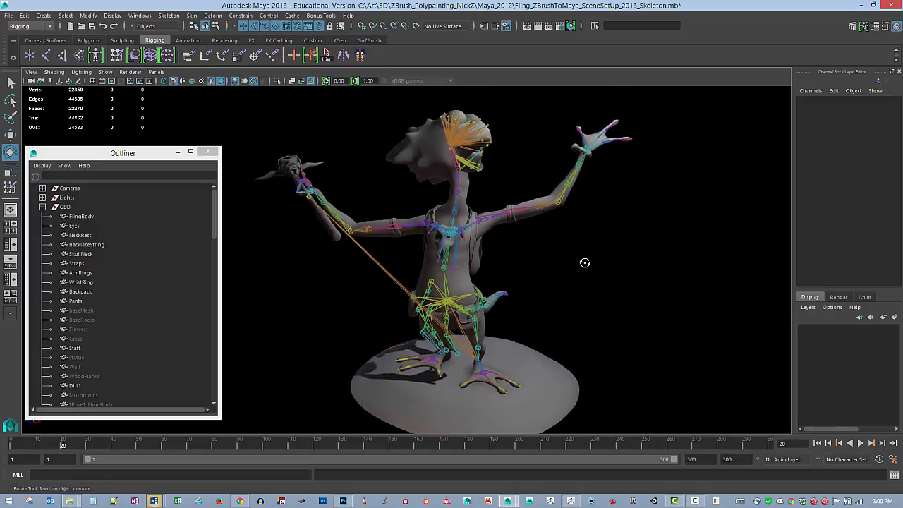
alt+drag(652, 251, 599, 264)
alt+right_drag(599, 264, 608, 244)
mouse_move(609, 244)
alt+mouse_down()
mouse_move(640, 250)
mouse_move(541, 254)
mouse_move(603, 226)
mouse_move(614, 238)
mouse_move(580, 288)
mouse_move(532, 235)
mouse_move(621, 228)
mouse_move(625, 236)
mouse_move(608, 244)
mouse_move(640, 246)
mouse_move(640, 234)
mouse_move(617, 235)
alt+mouse_up()
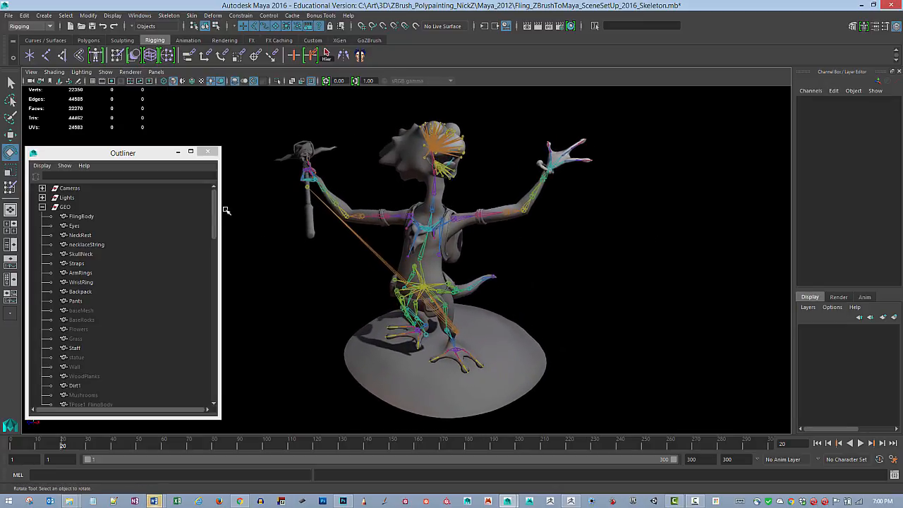
- Select the hidden TPose1_FlingBody mesh in the GEO group and make it visible
drag(215, 214, 212, 255)
double_click(99, 226)
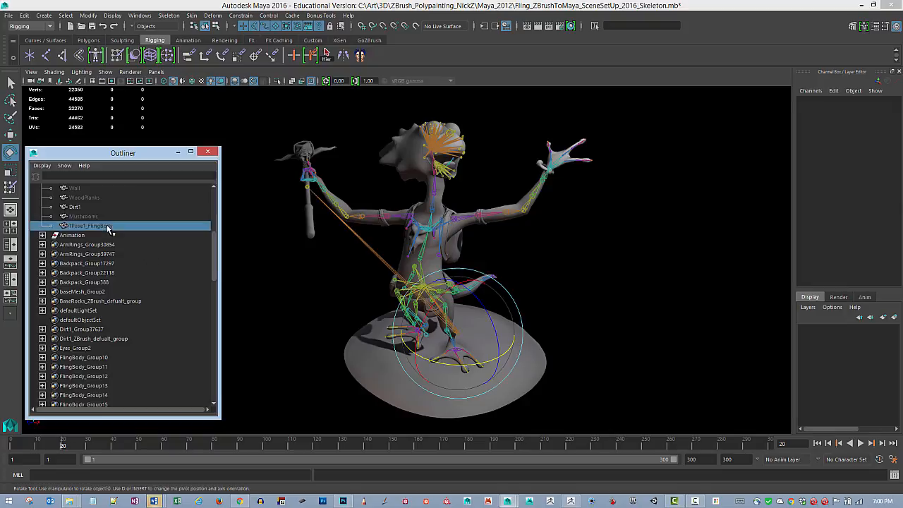
click(99, 218)
click(101, 228)
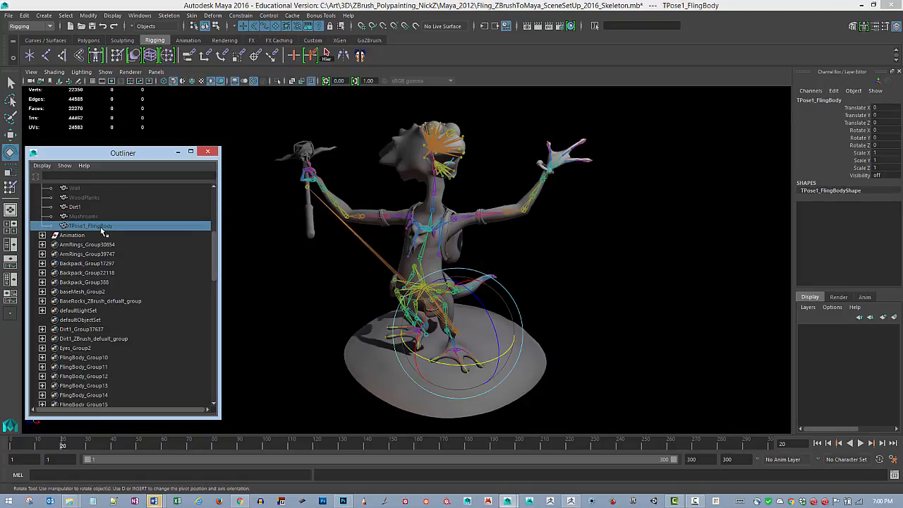
key(shift+h)
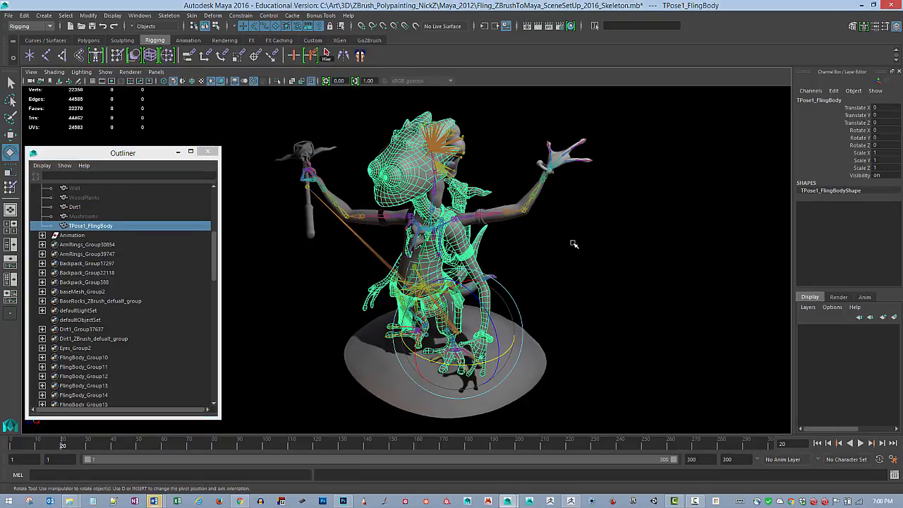
- Move the TPose1_FlingBody mesh about 15.2 units in X, beside the posed character, and switch to plain shaded display
key(w)
scroll(547, 258, down, 5)
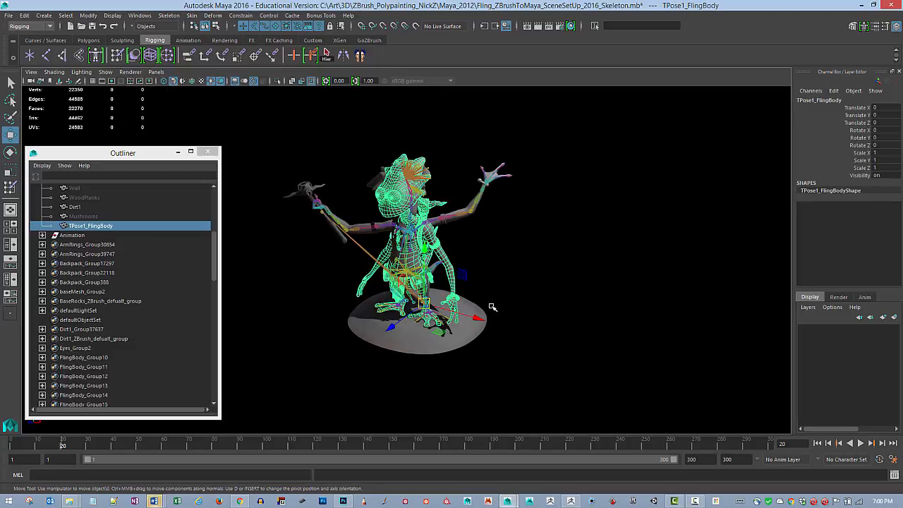
drag(533, 327, 656, 338)
click(695, 279)
alt+drag(695, 278, 621, 237)
key(5)
scroll(610, 229, up, 2)
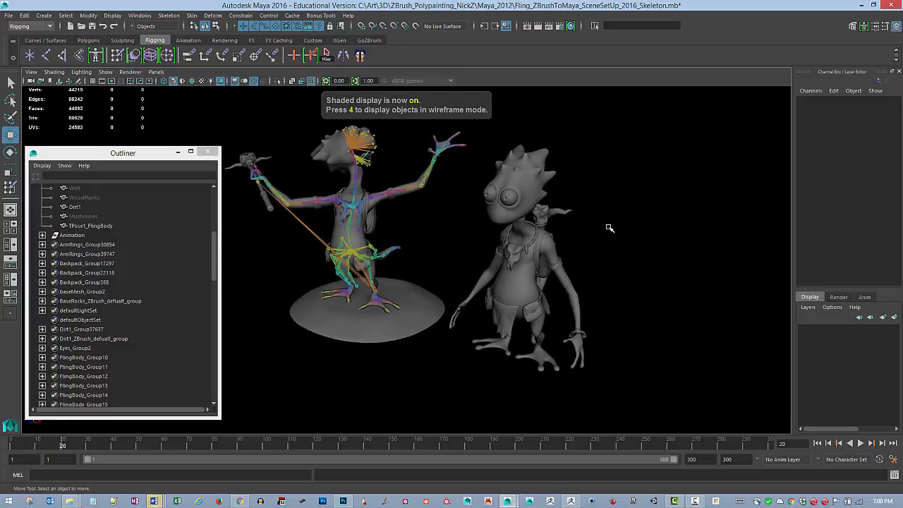
- Hide the joints in the viewport and compare the posed character with the T-pose mesh
click(105, 71)
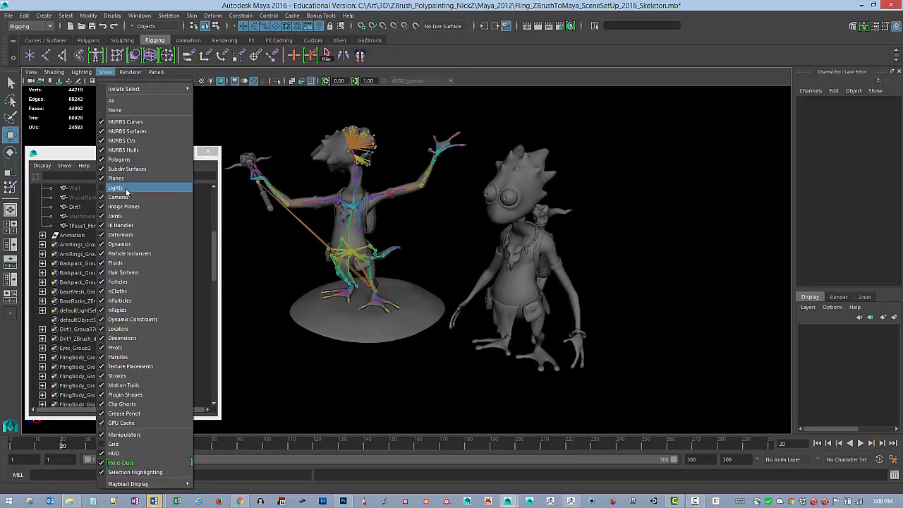
click(115, 215)
alt+drag(455, 247, 396, 278)
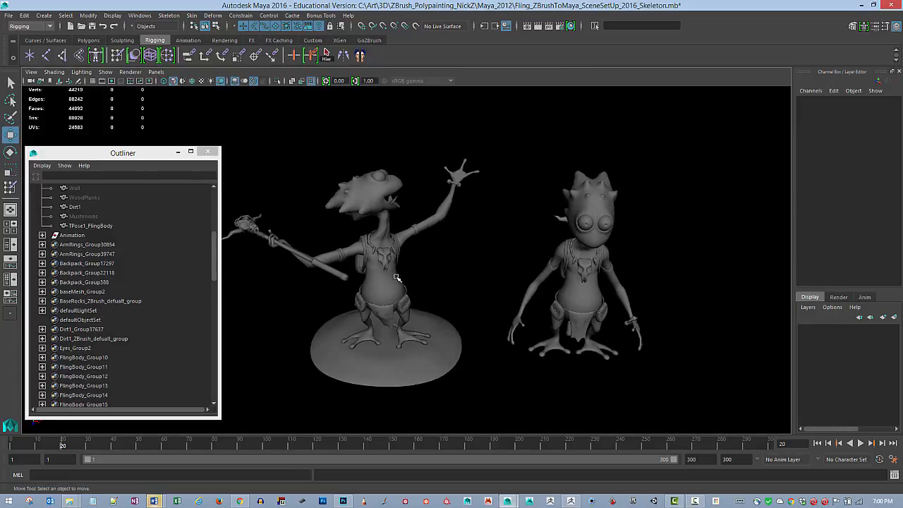
click(398, 281)
click(447, 264)
alt+drag(423, 242, 473, 223)
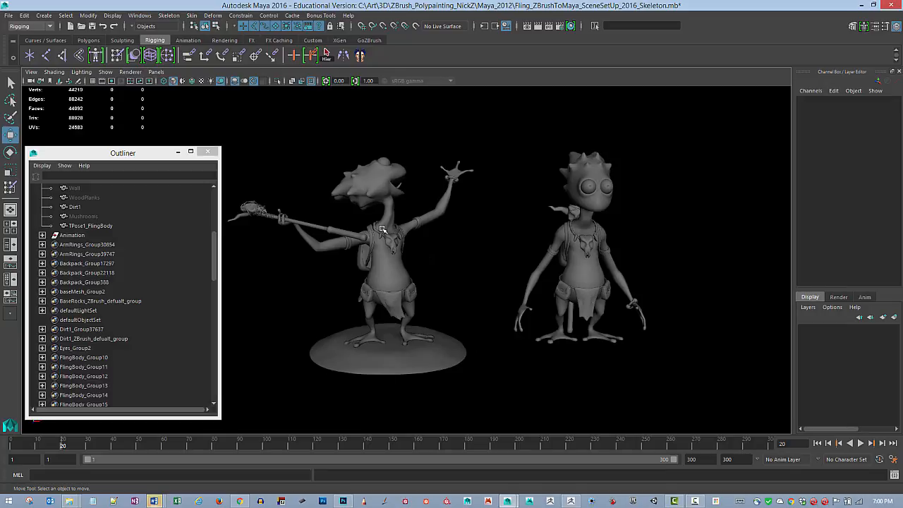
mouse_move(381, 229)
alt+mouse_down()
mouse_move(385, 239)
mouse_move(381, 229)
alt+mouse_up()
- Step back through the last selection changes to reselect the TPose1_FlingBody mesh and view both characters at an angle
key(ctrl+z)
key(ctrl+z)
key(ctrl+z)
key(ctrl+z)
key(ctrl+z)
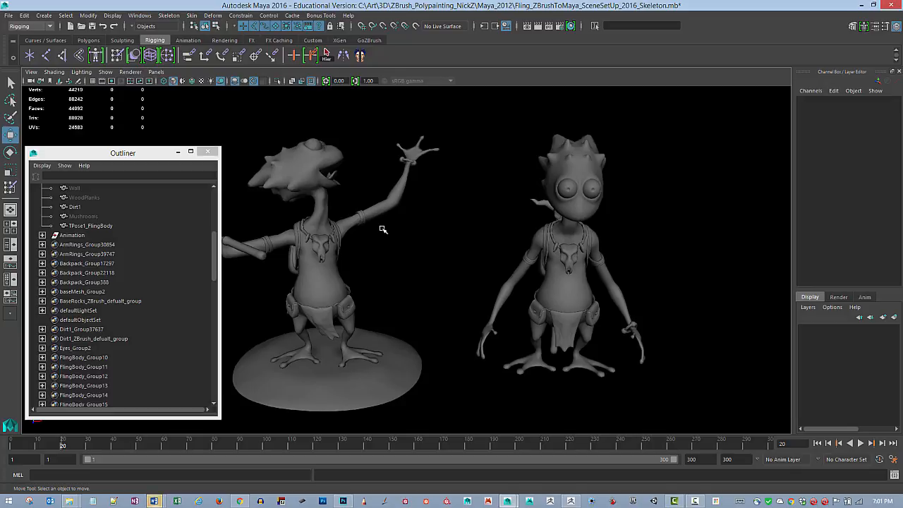
alt+drag(382, 229, 383, 230)
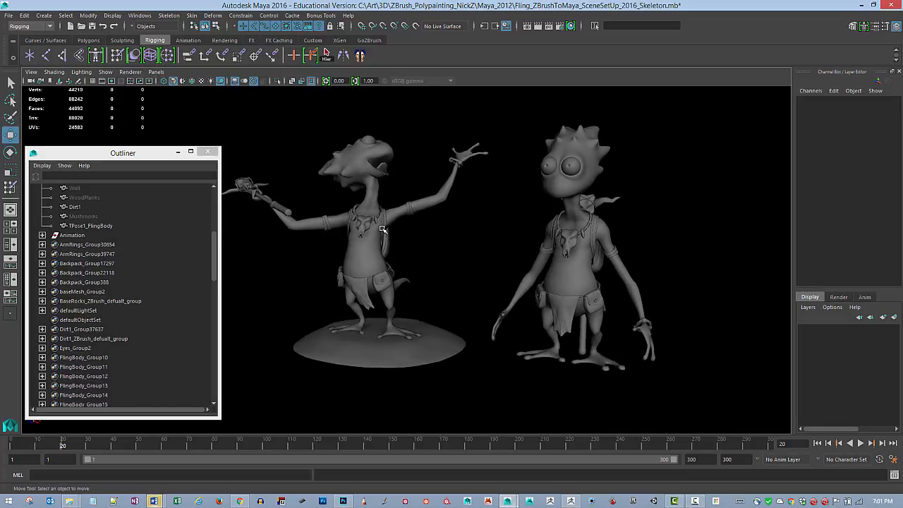
alt+drag(383, 229, 382, 229)
key(ctrl+z)
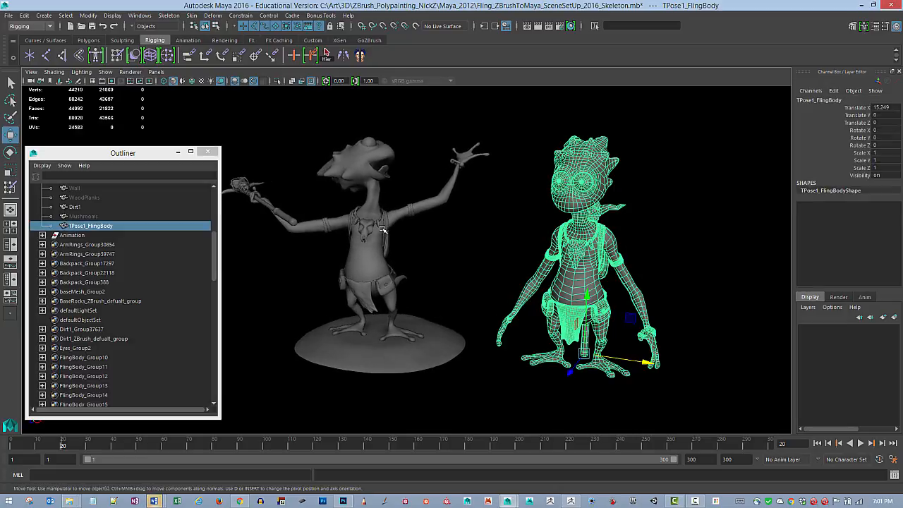
key(ctrl+z)
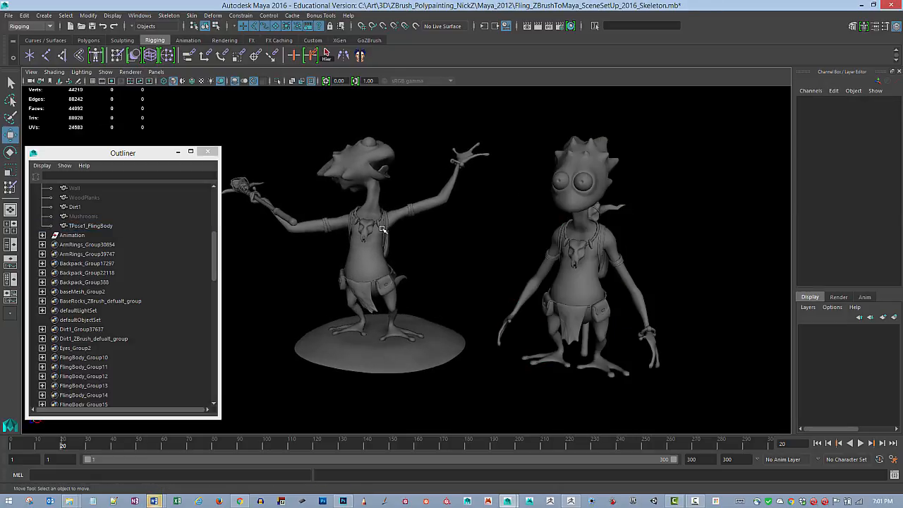
key(shift+z)
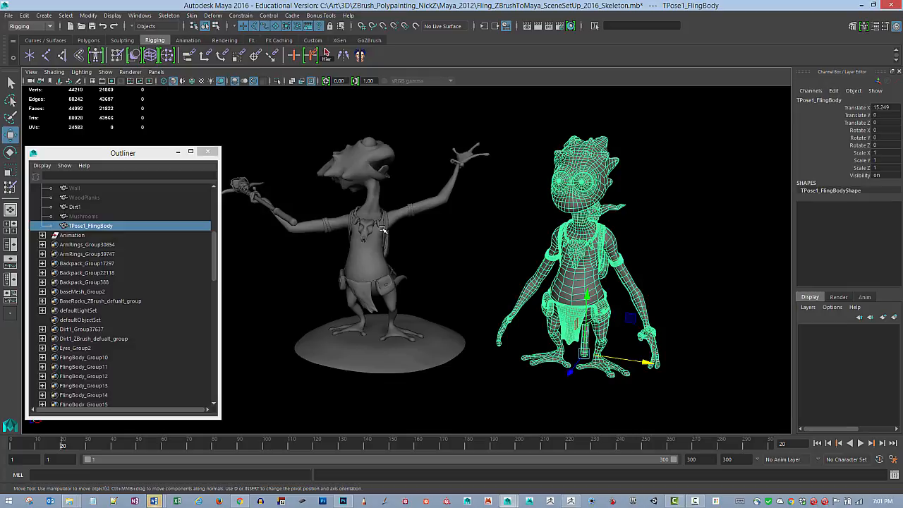
alt+middle_drag(382, 230, 372, 243)
mouse_move(383, 229)
alt+mouse_down()
mouse_move(396, 229)
mouse_move(354, 235)
mouse_move(381, 229)
alt+mouse_up()
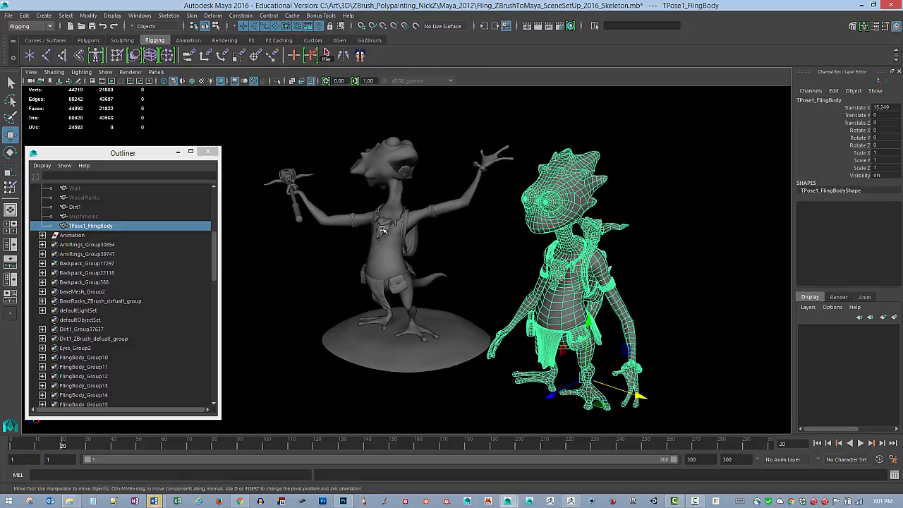